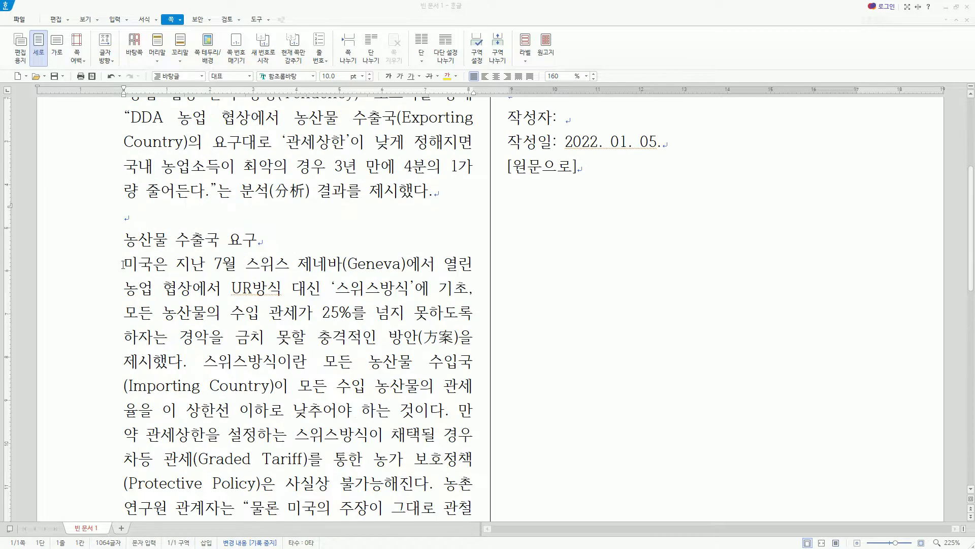
Apply a 10 pt first-line indent (들여쓰기) to the paragraph under the "농산물 수출국 요구" heading.
click(122, 264)
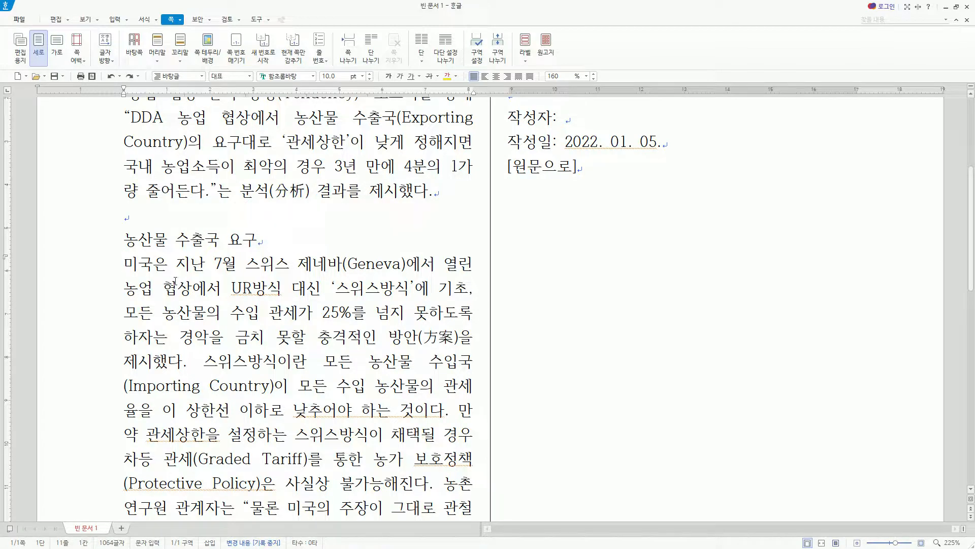
key(alt+t)
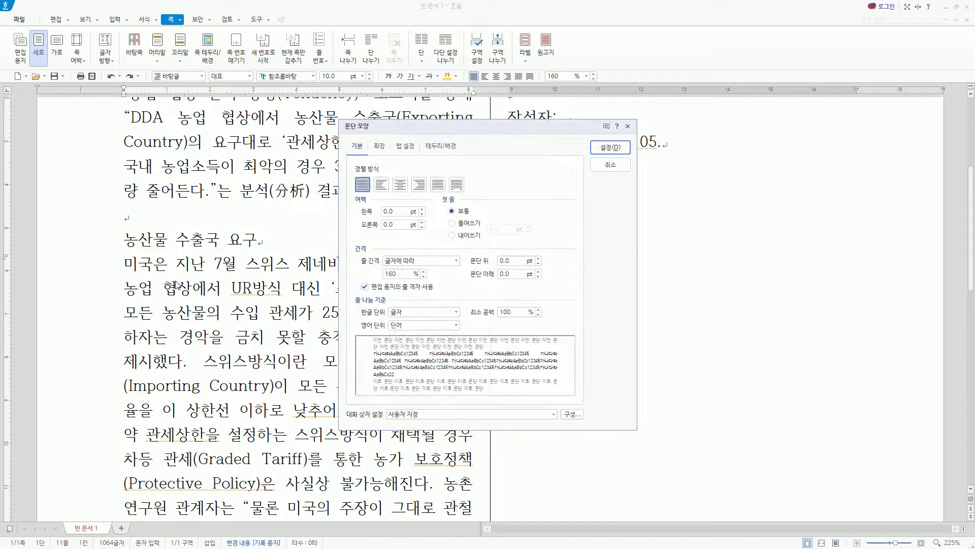
key(alt)
key(a)
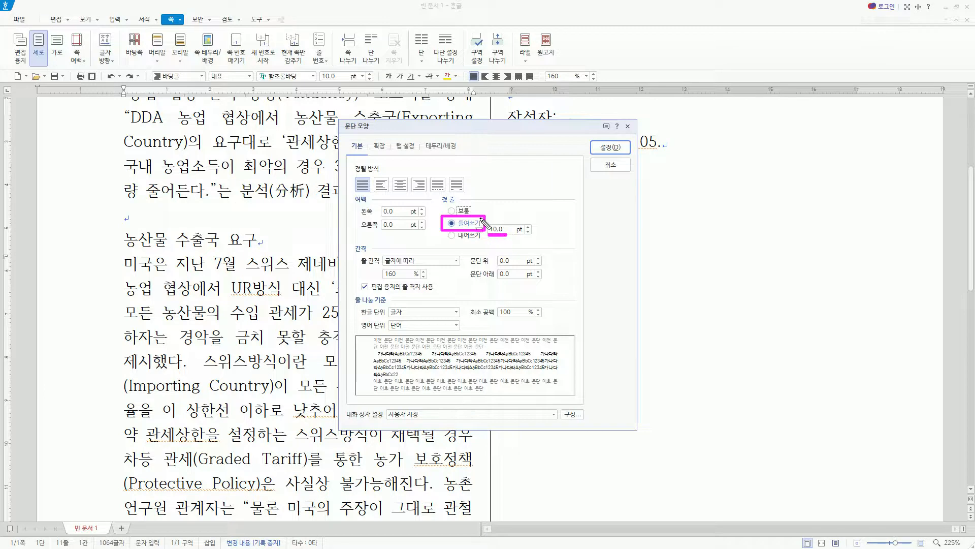
drag(336, 117, 639, 431)
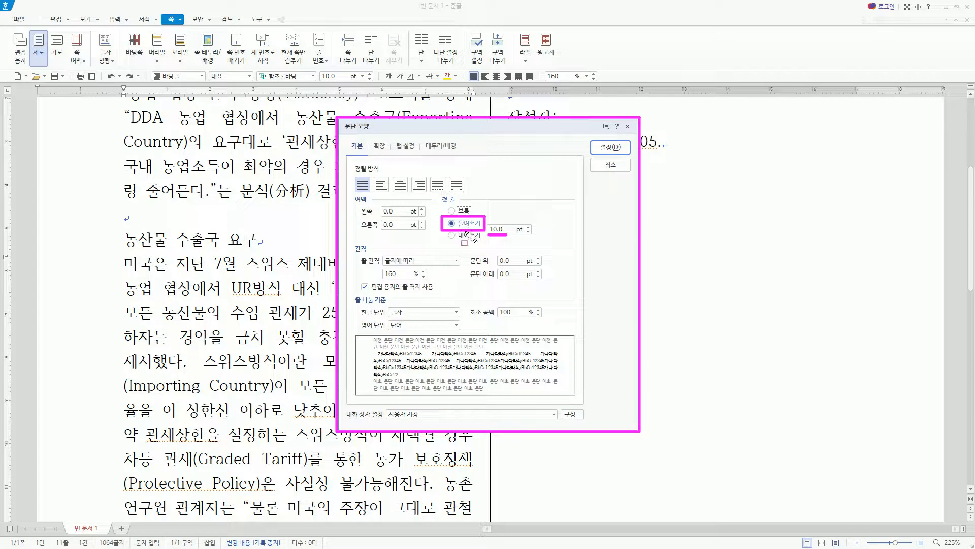
key(Escape)
key(Return)
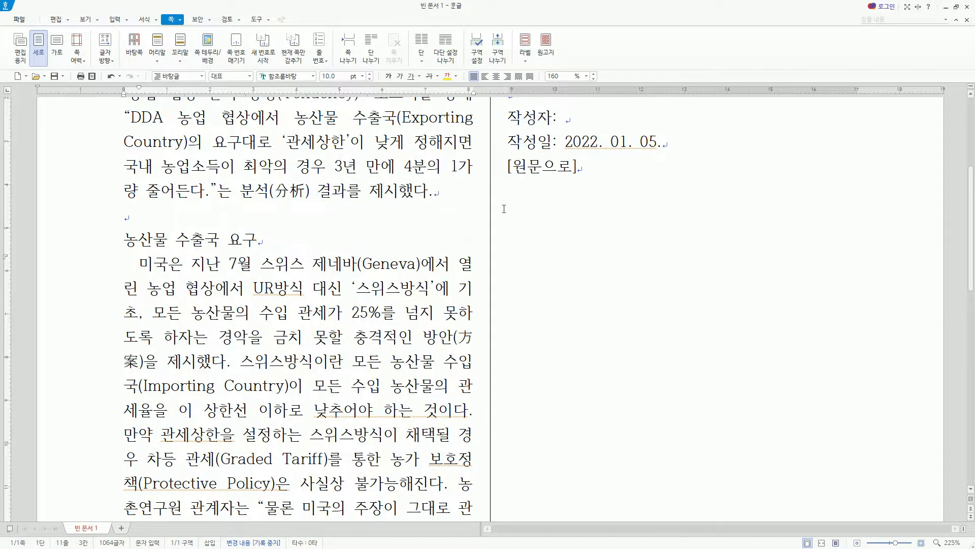
drag(124, 256, 140, 277)
key(Escape)
Apply a 10 pt first-line indent to the paragraph under the "관세상한에 따른 국내 농업 피해" heading.
scroll(143, 263, down, 10)
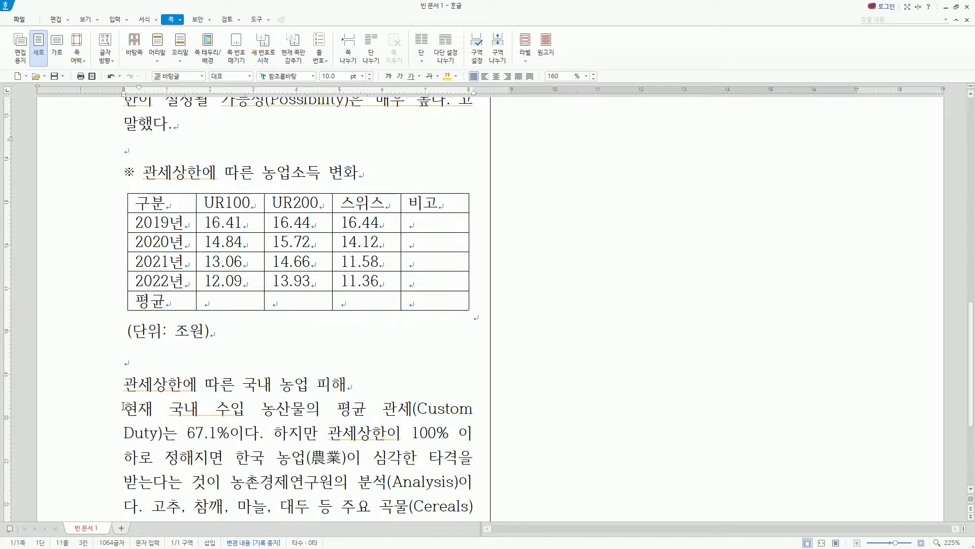
drag(120, 398, 129, 422)
click(125, 409)
key(alt+t)
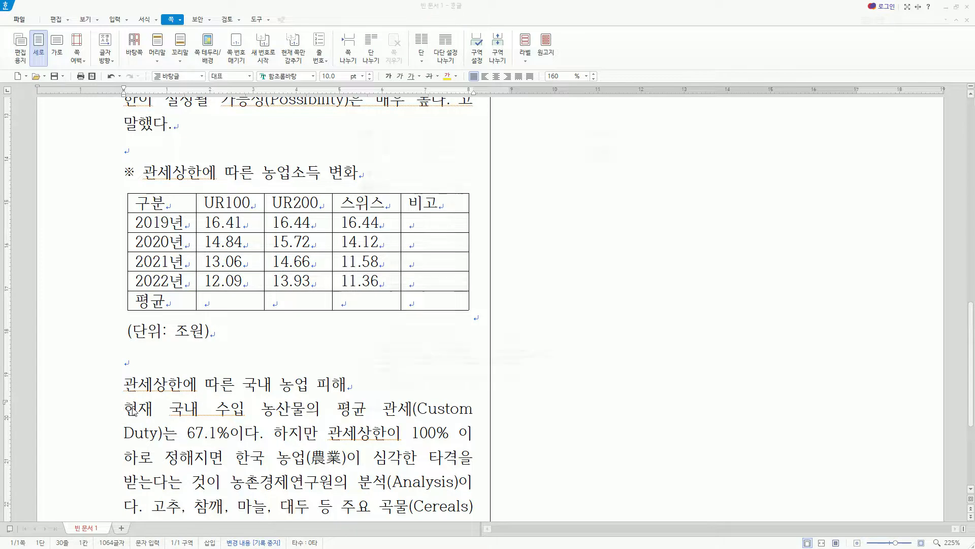
key(alt+a)
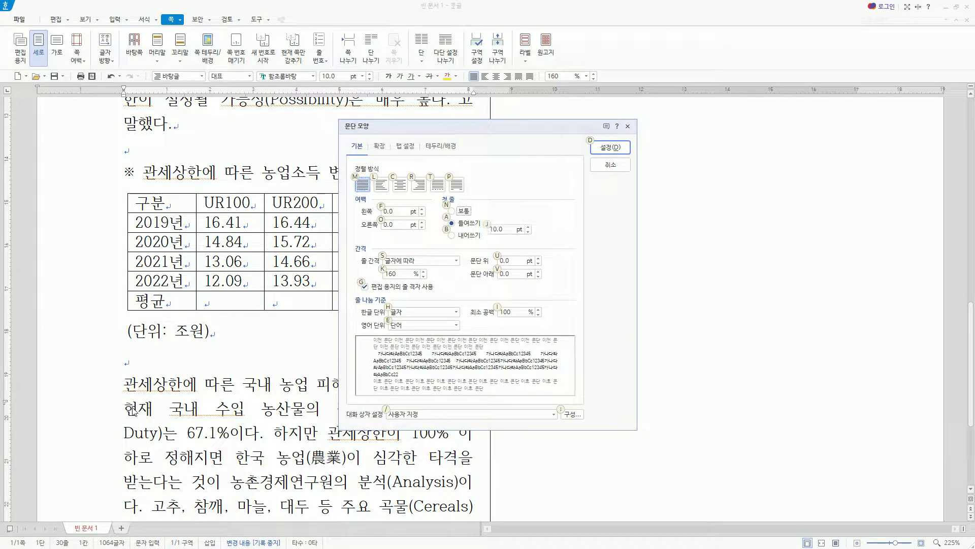
key(Return)
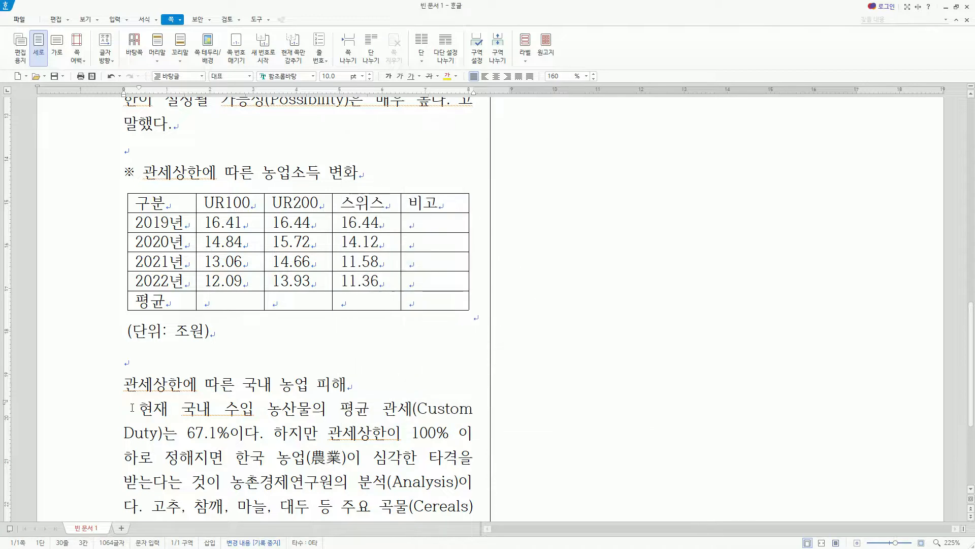
key(ctrl+alt+d)
drag(123, 401, 142, 420)
key(Escape)
click(301, 434)
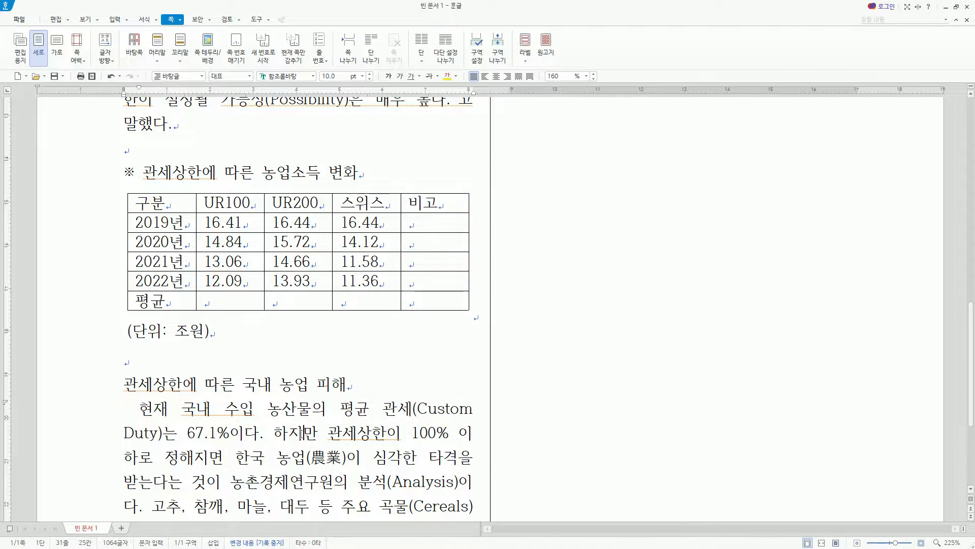
Apply a 10 pt first-line indent to the second column's opening paragraph, beginning "따라서 미국의 주장대로".
scroll(301, 434, down, 3)
scroll(640, 372, down, 5)
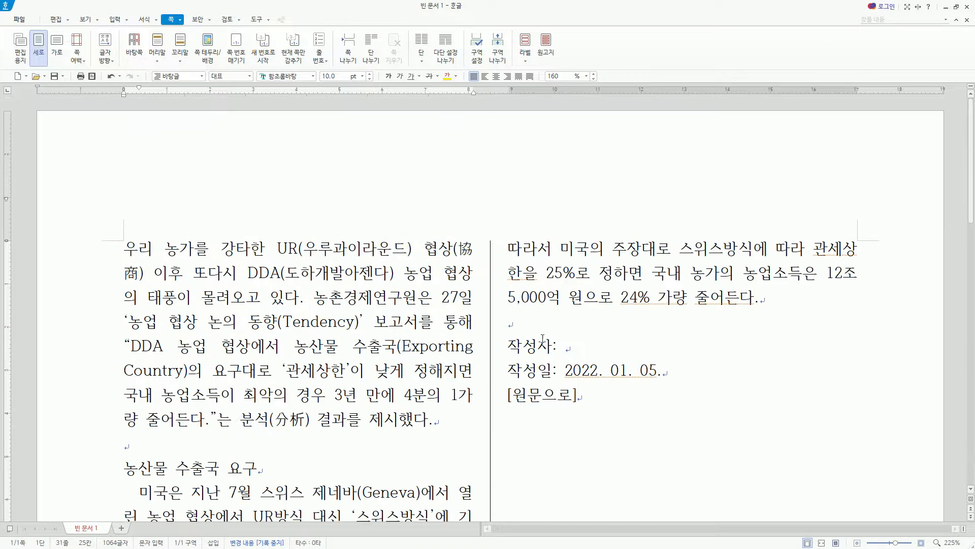
click(507, 250)
key(ctrl+alt+d)
drag(505, 237, 509, 260)
key(Escape)
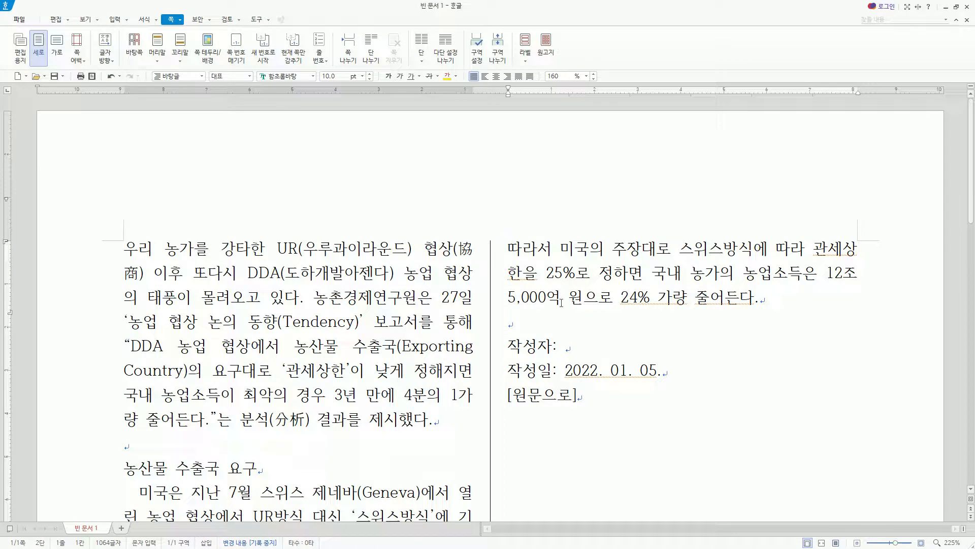
key(alt+t)
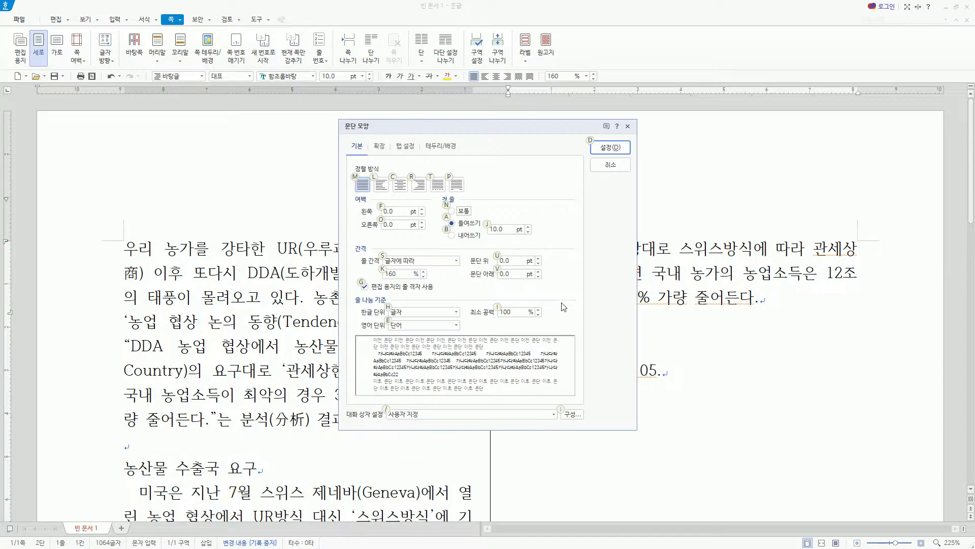
key(Return)
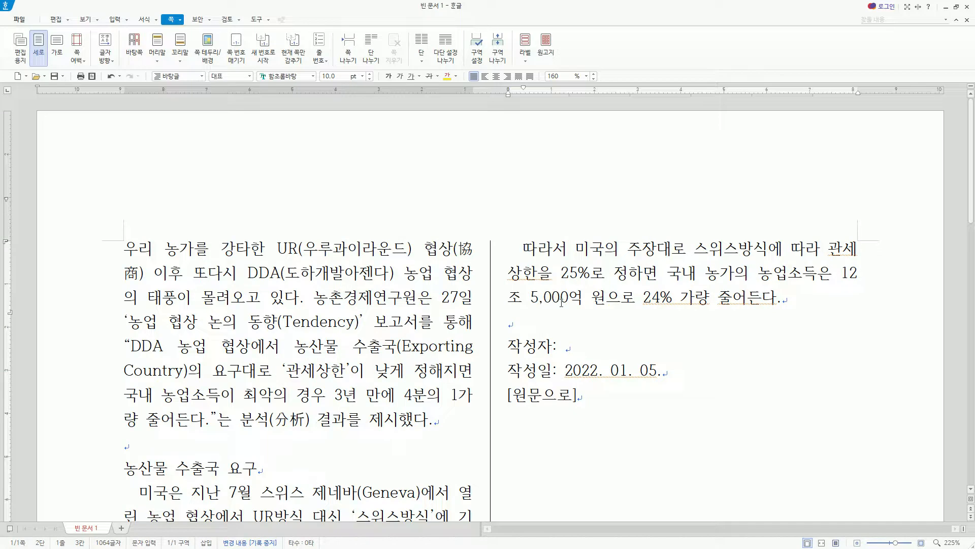
Right-align the three closing lines "작성자:", "작성일: 2022. 01. 05." and "[원문으로]" in the second column.
key(ctrl+2)
mouse_move(501, 332)
mouse_down()
mouse_move(515, 368)
mouse_move(610, 410)
mouse_move(685, 409)
mouse_up()
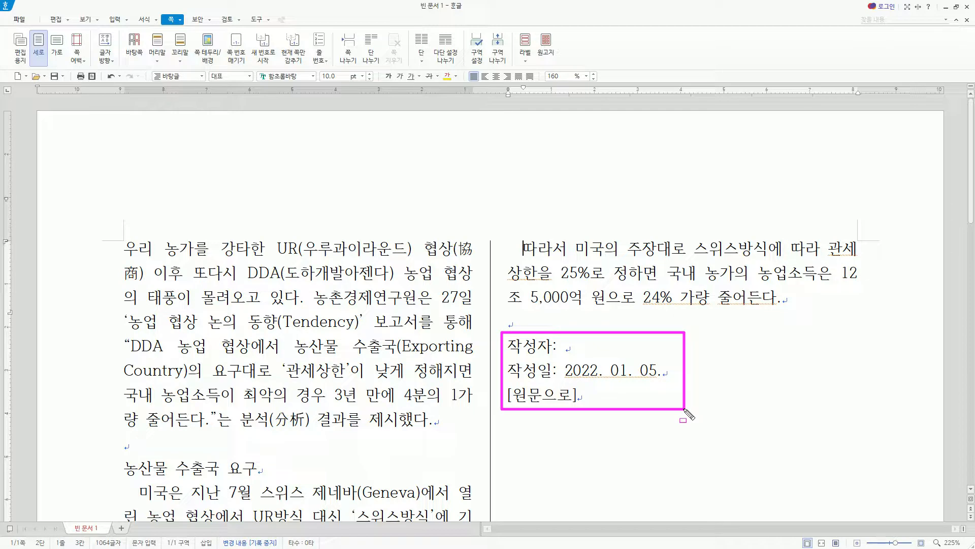
key(Escape)
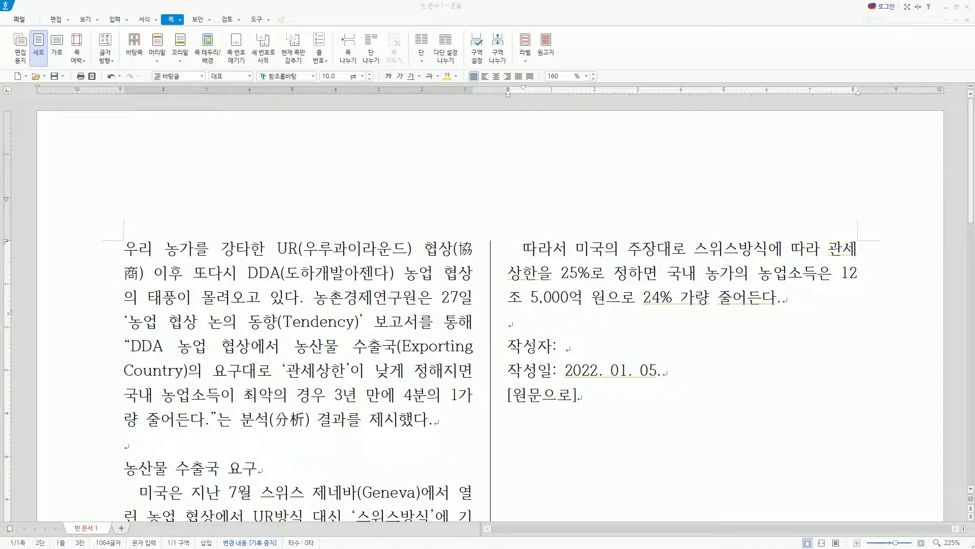
click(540, 347)
drag(541, 344, 549, 405)
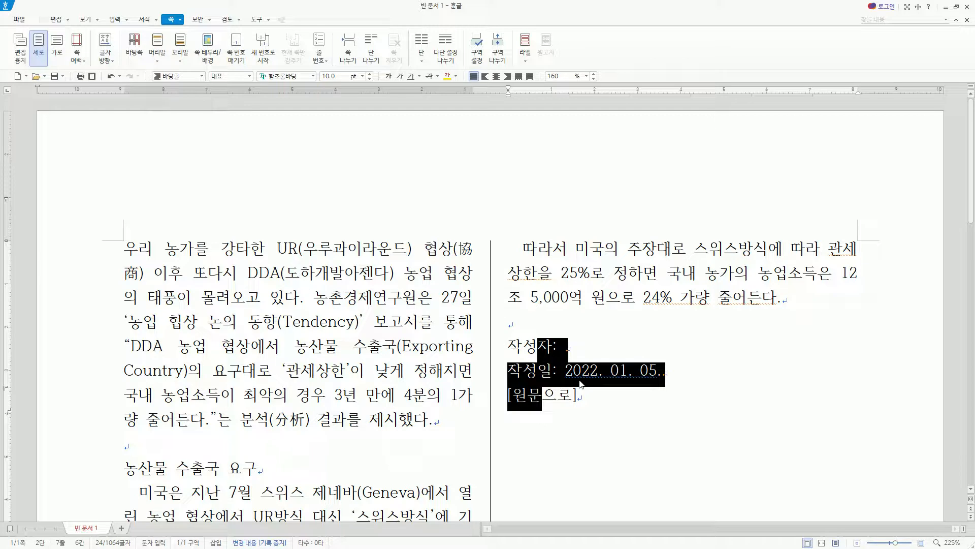
key(ctrl+shift+r)
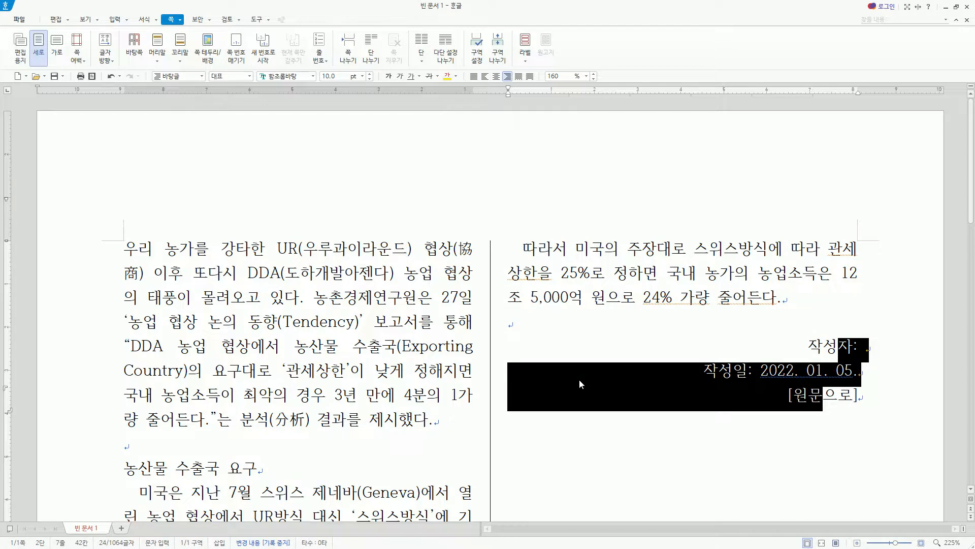
Center-align the whole line holding the table under "※ 관세상한에 따른 농업소득 변화".
scroll(579, 379, down, 5)
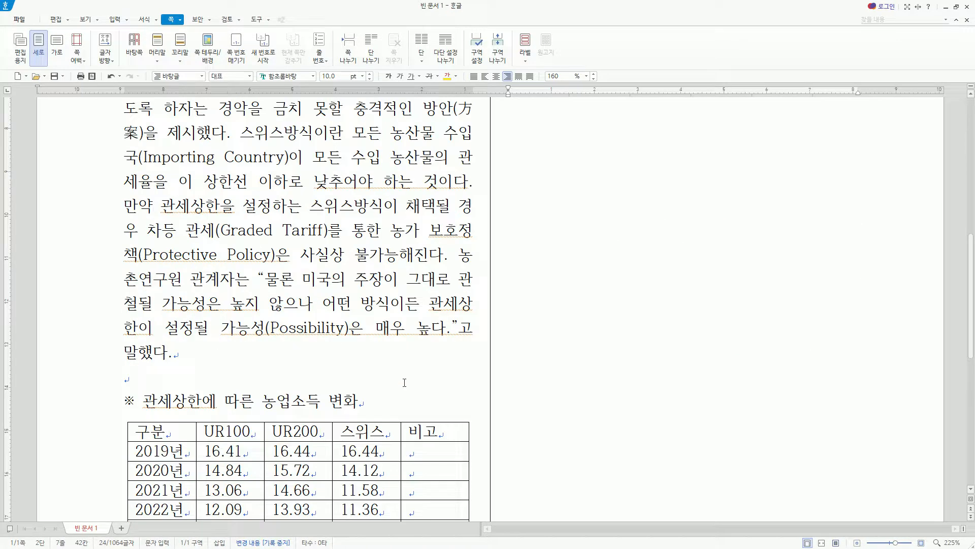
click(970, 489)
click(969, 489)
click(969, 490)
click(970, 489)
click(970, 490)
click(969, 490)
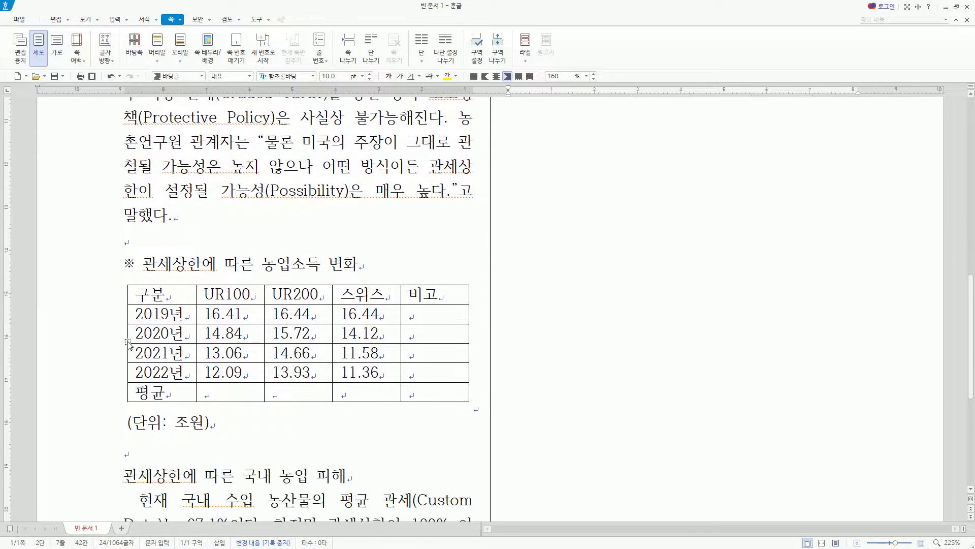
drag(127, 281, 476, 435)
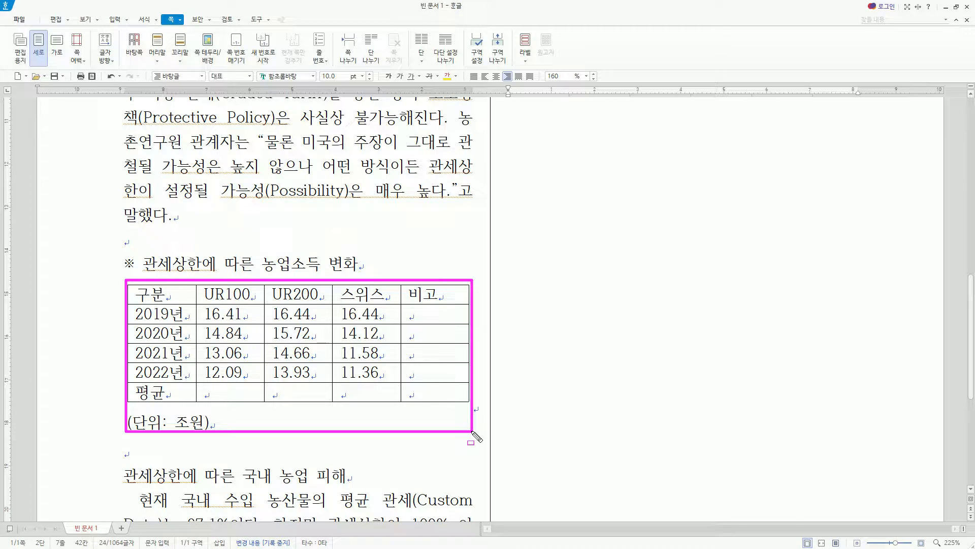
drag(70, 284, 113, 432)
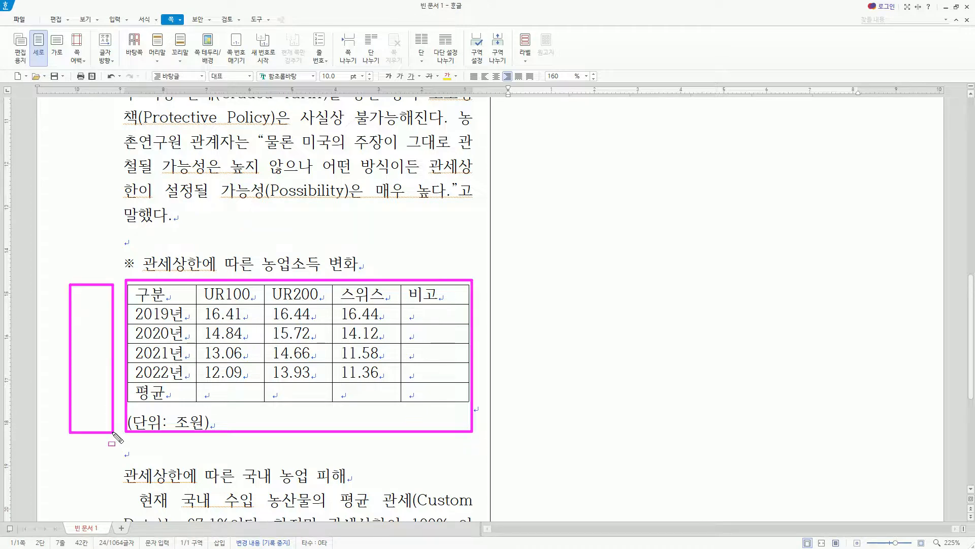
key(Escape)
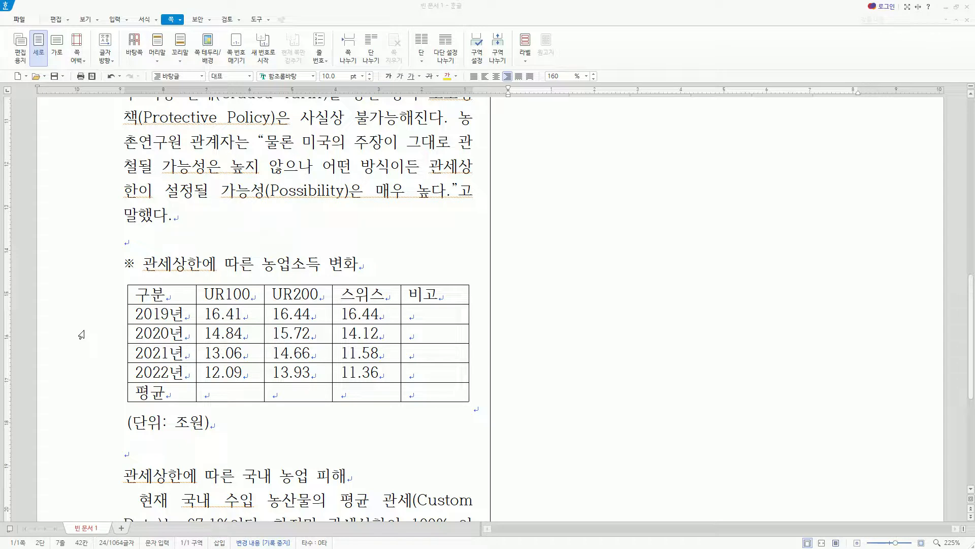
click(81, 334)
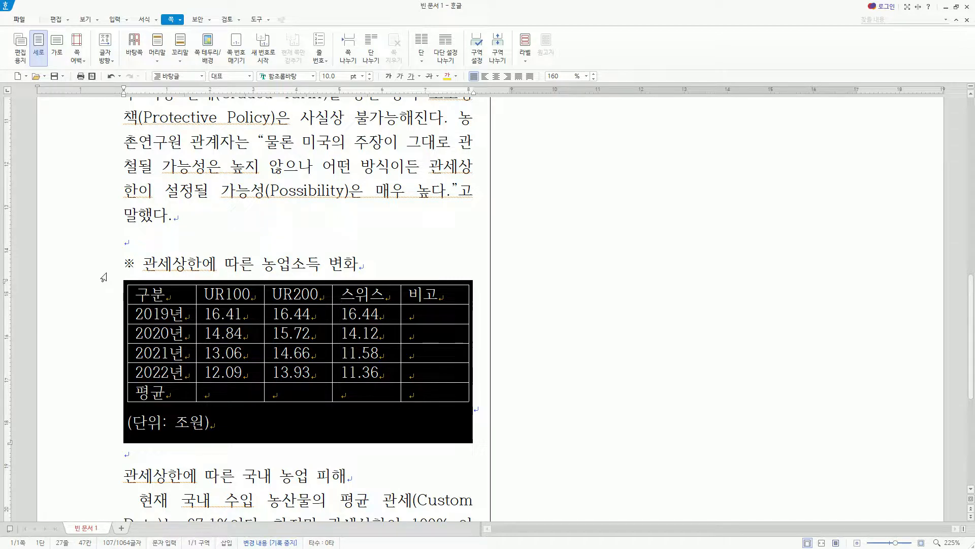
key(ctrl+shift+c)
drag(468, 91, 543, 89)
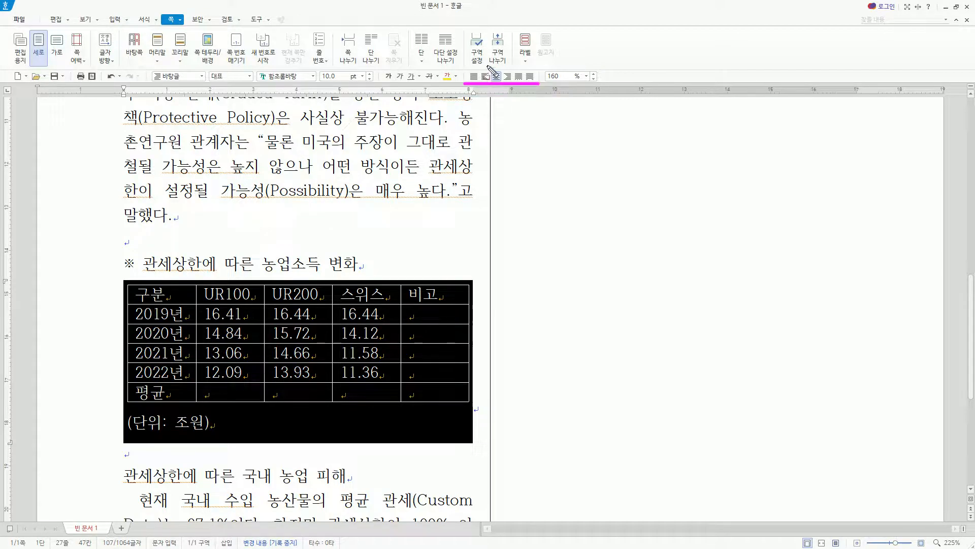
drag(489, 64, 503, 86)
key(Escape)
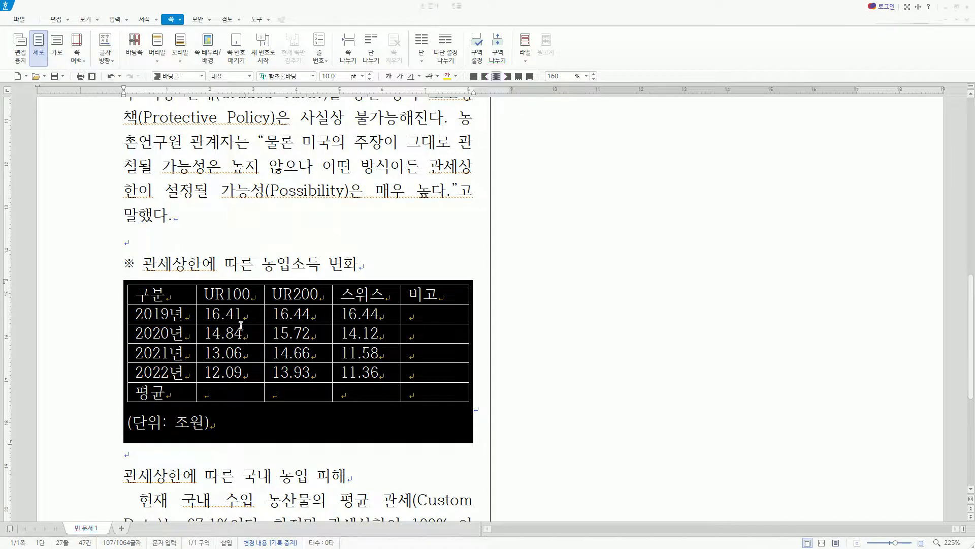
Center the text in all cells of the 구분, UR100, UR200 and 스위스 columns, plus the 비고 header cell.
drag(183, 303, 435, 388)
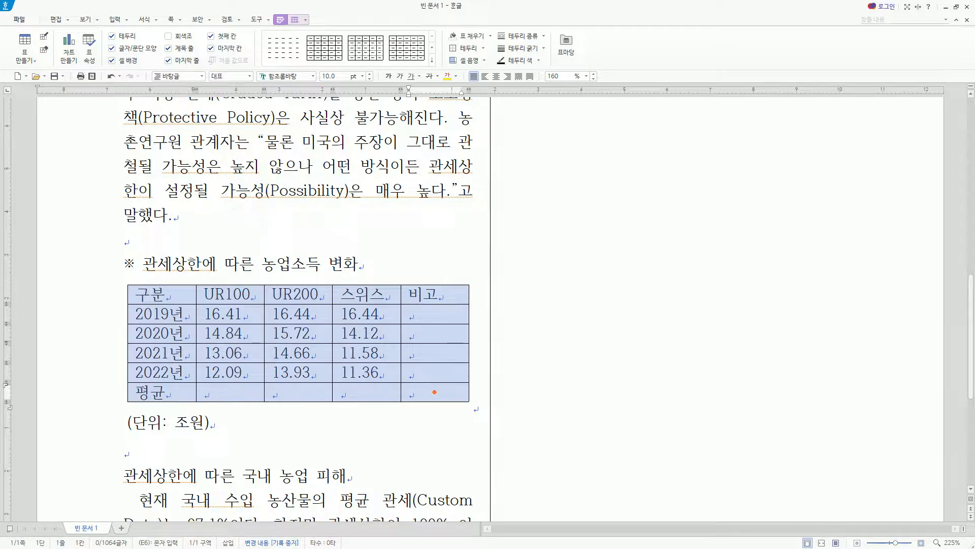
key(ctrl+2)
drag(409, 307, 456, 400)
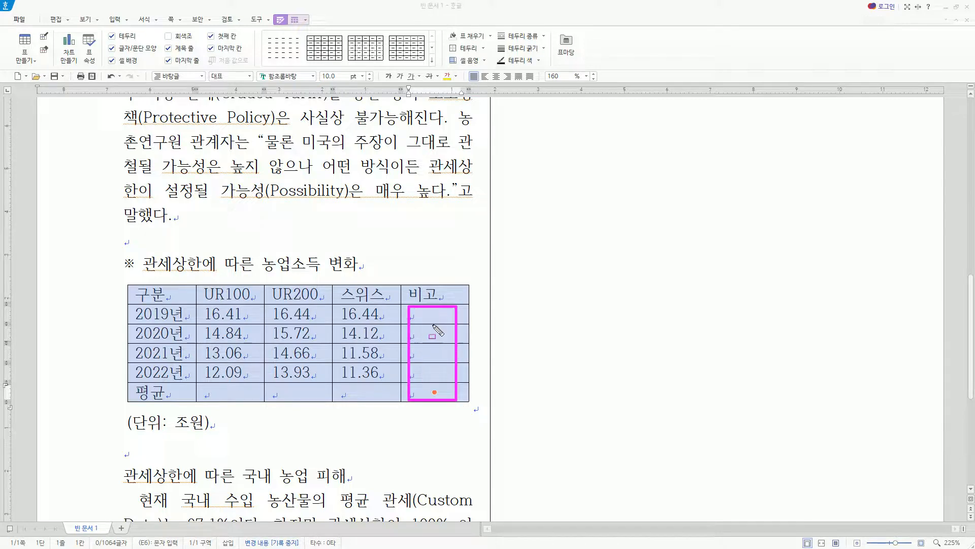
key(Escape)
drag(228, 293, 365, 392)
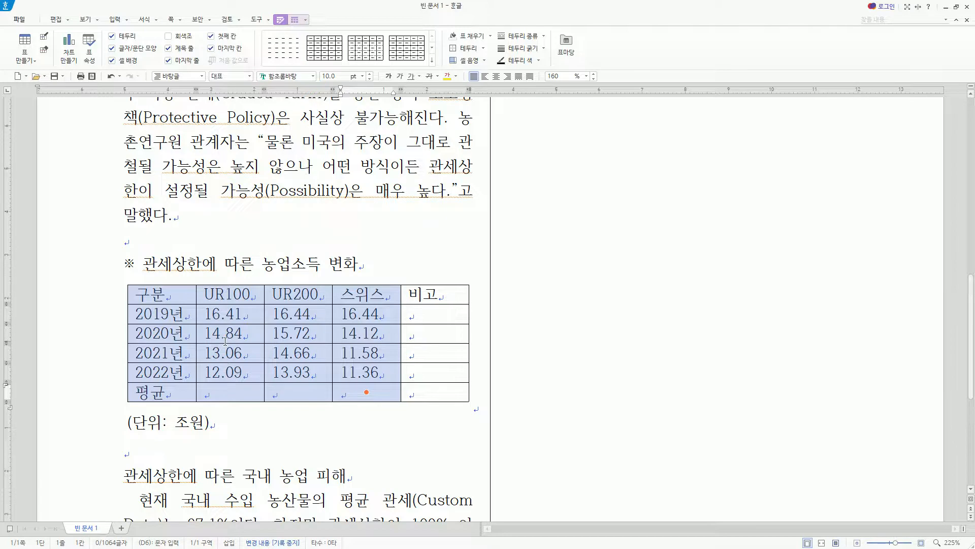
key(ctrl+shift+c)
click(426, 293)
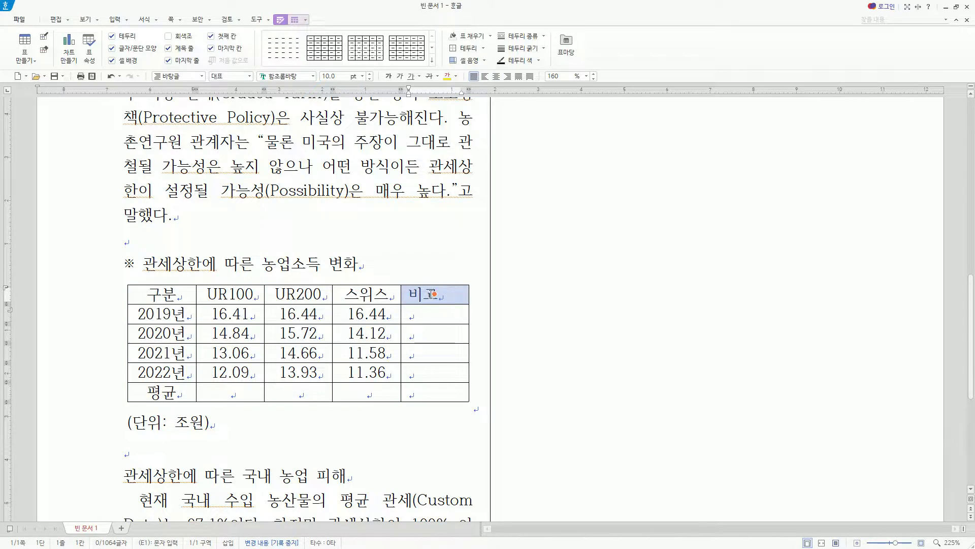
key(ctrl+shift+c)
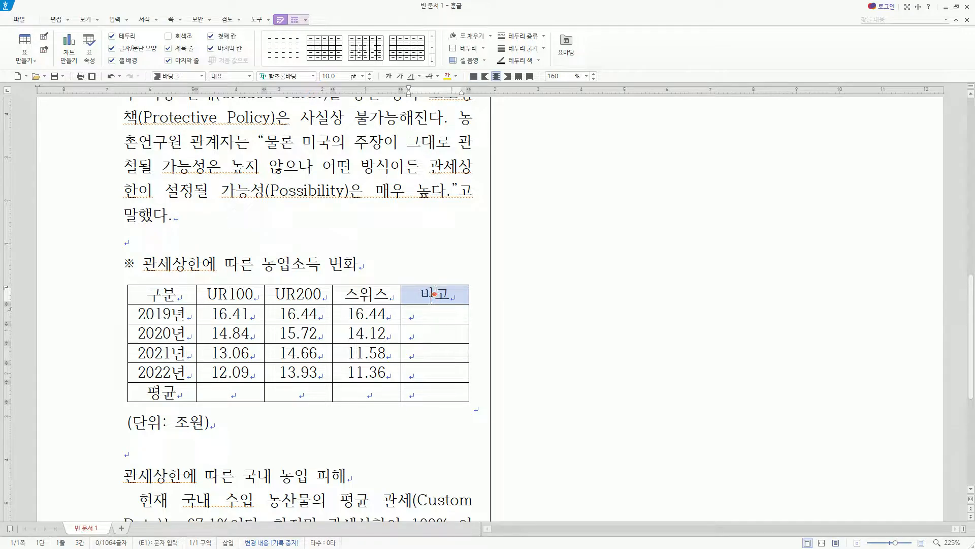
Right-align the table caption "(단위: 조원)".
mouse_move(405, 304)
mouse_down()
mouse_move(448, 393)
mouse_move(468, 408)
mouse_up()
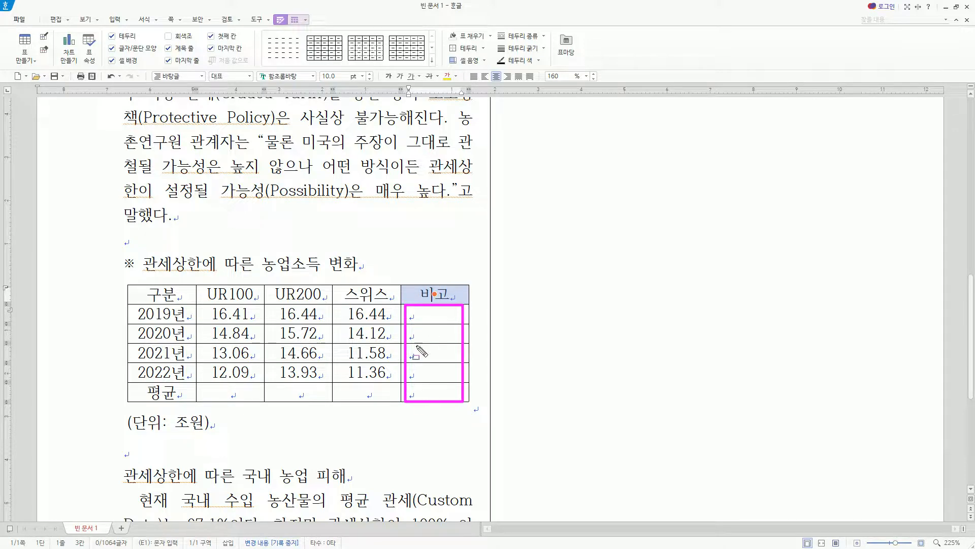
mouse_move(127, 435)
mouse_down()
mouse_move(224, 438)
mouse_move(220, 408)
mouse_up()
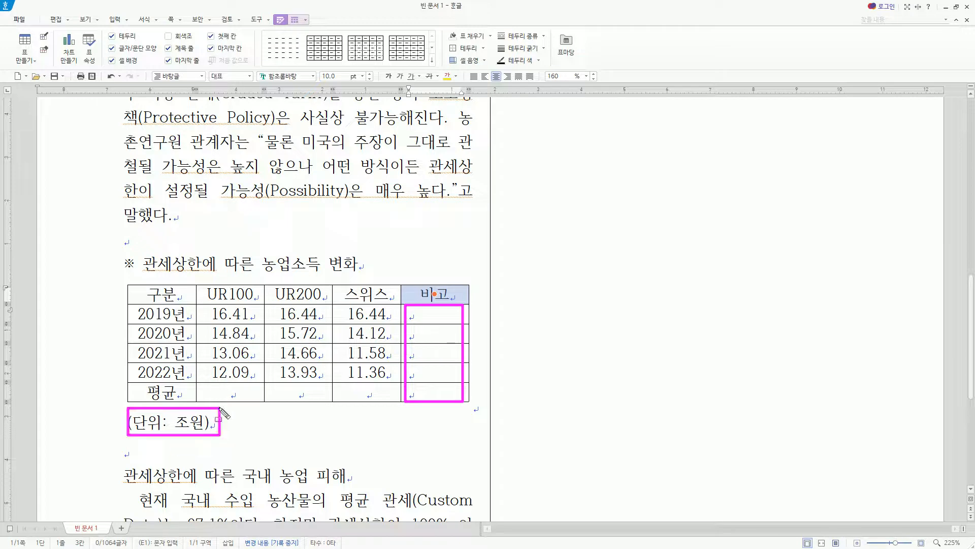
key(Escape)
click(195, 423)
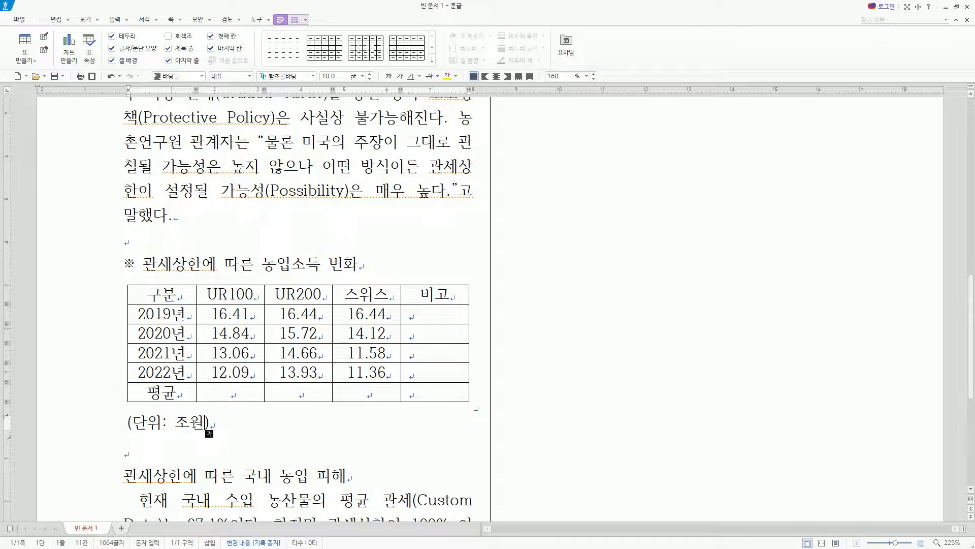
key(ctrl+shift+r)
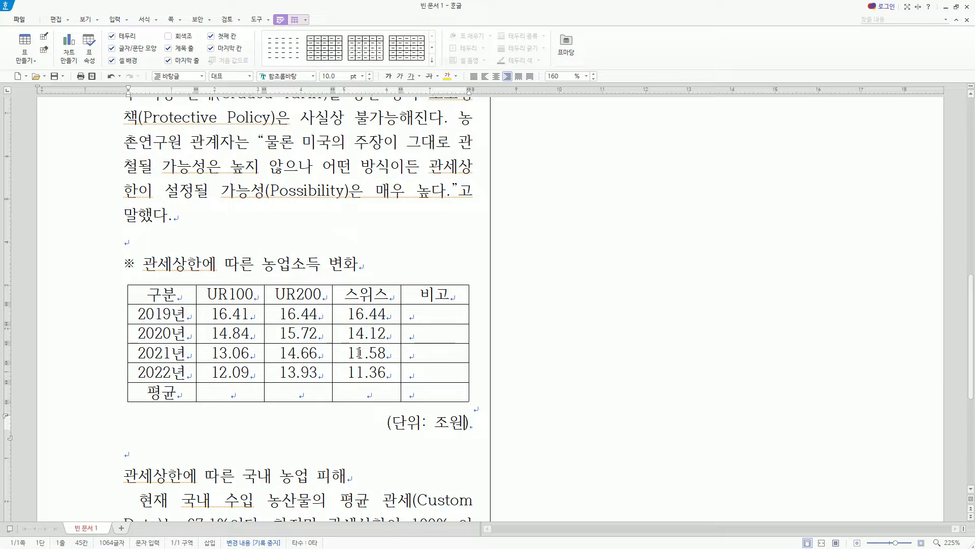
scroll(388, 341, up, 5)
scroll(387, 342, up, 6)
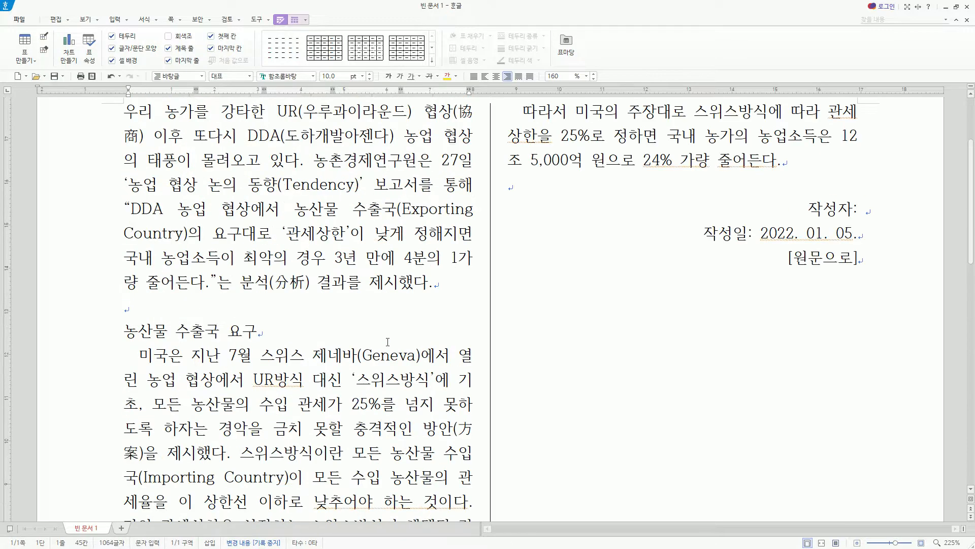
click(118, 246)
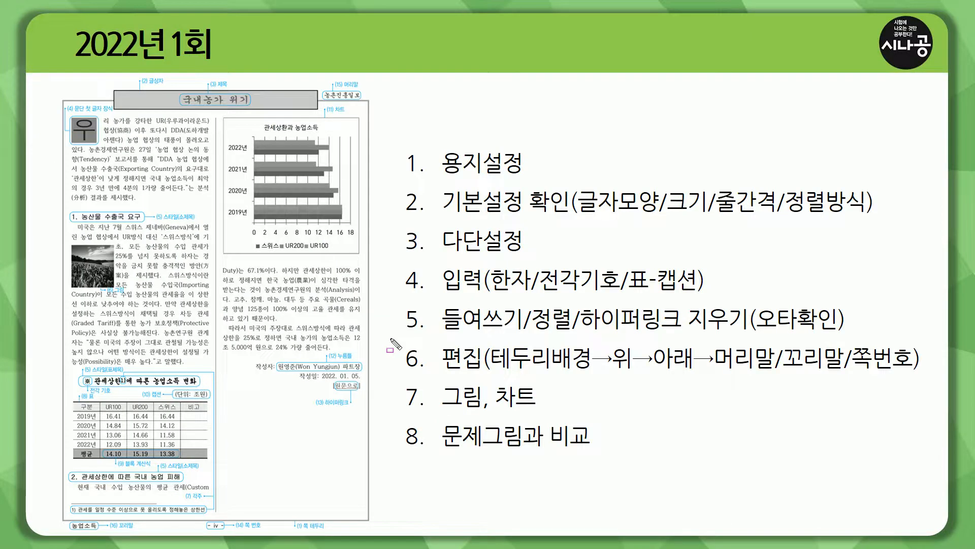
drag(393, 337, 854, 337)
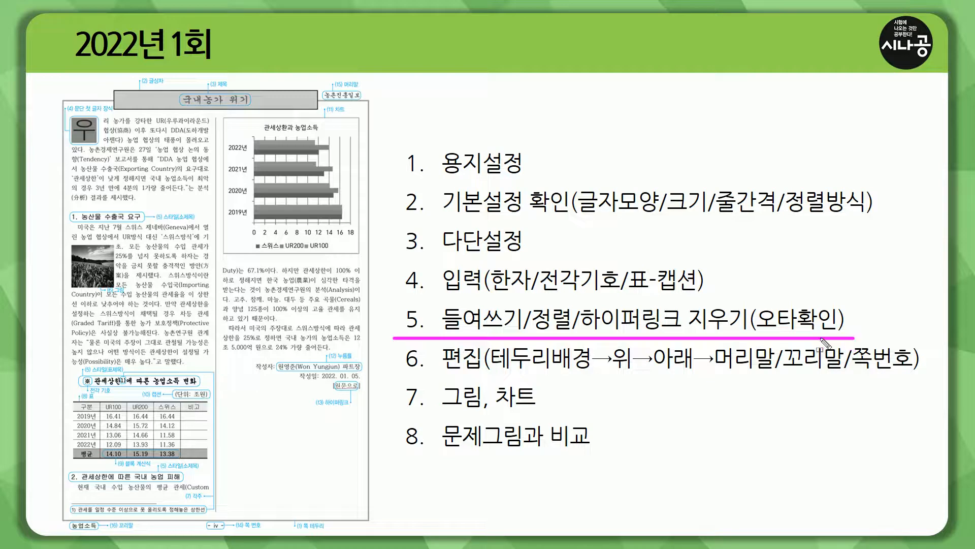
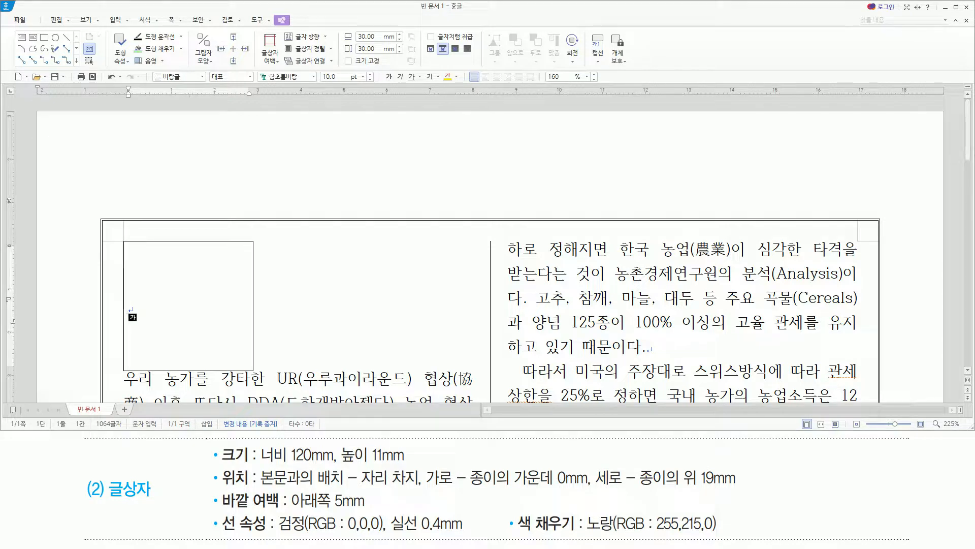
Enter the title "국내농가 위기" in the empty text box above the first paragraph.
text(국내노)
text(농가 위기)
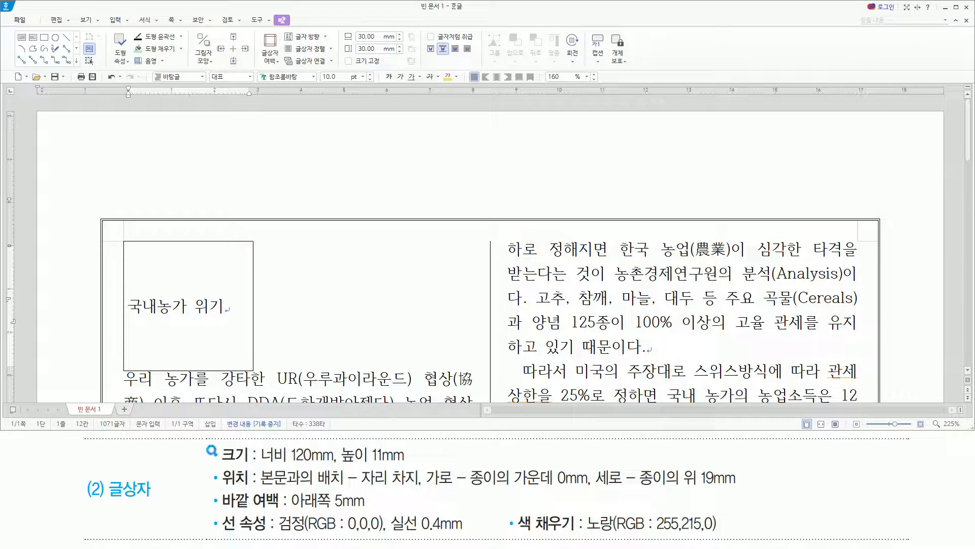
mouse_move(206, 443)
mouse_down()
mouse_move(275, 536)
mouse_move(750, 539)
mouse_up()
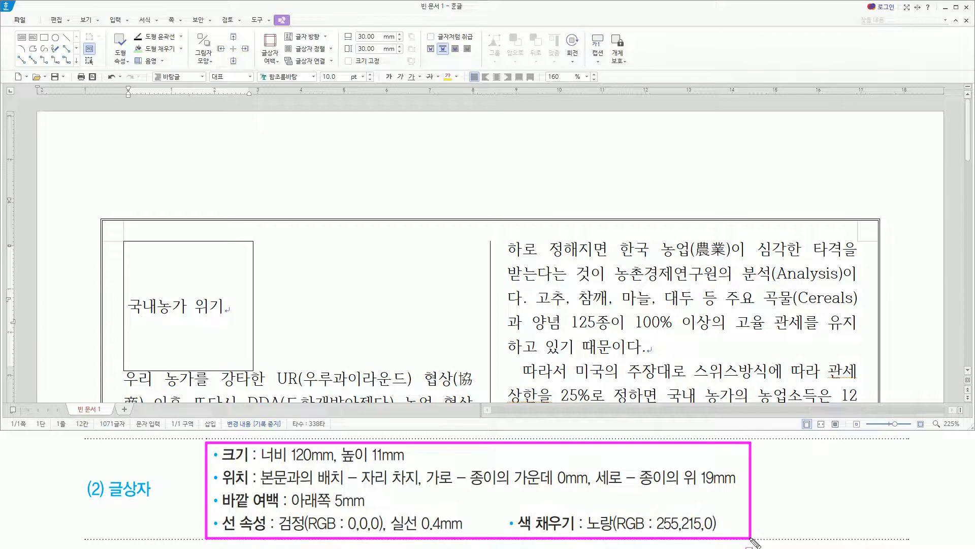
key(Escape)
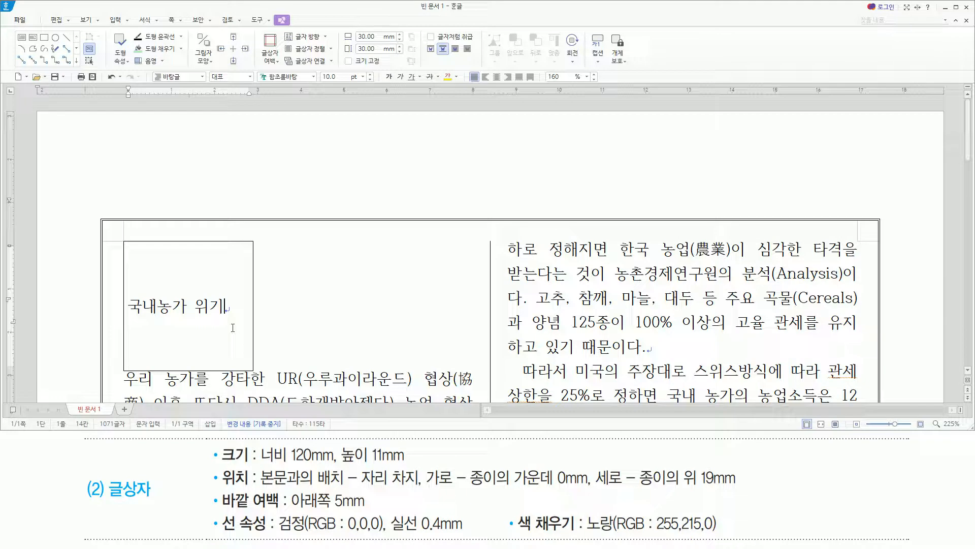
Open the title text box's object properties and set its width to 120 mm and height to 11 mm.
click(233, 328)
key(ctrl+n)
key(k)
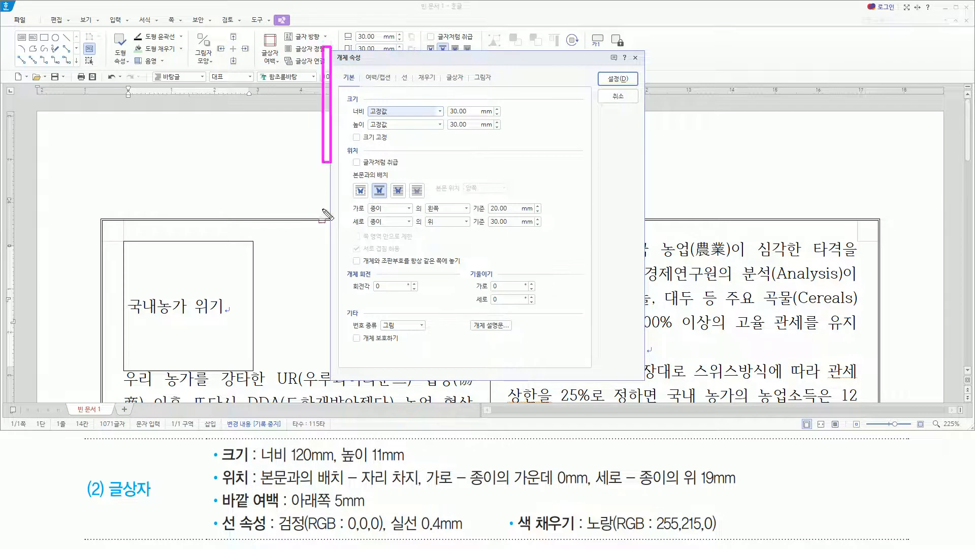
click(512, 65)
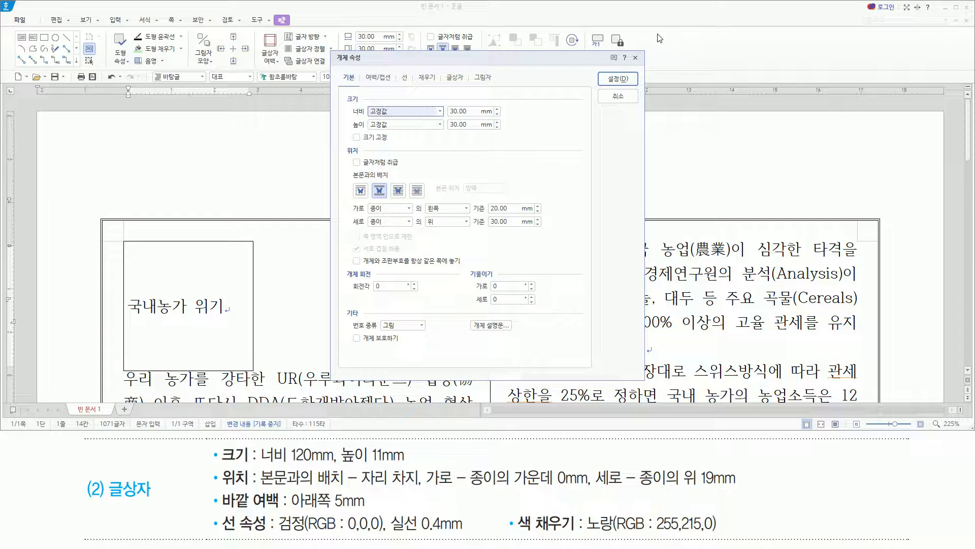
key(Tab)
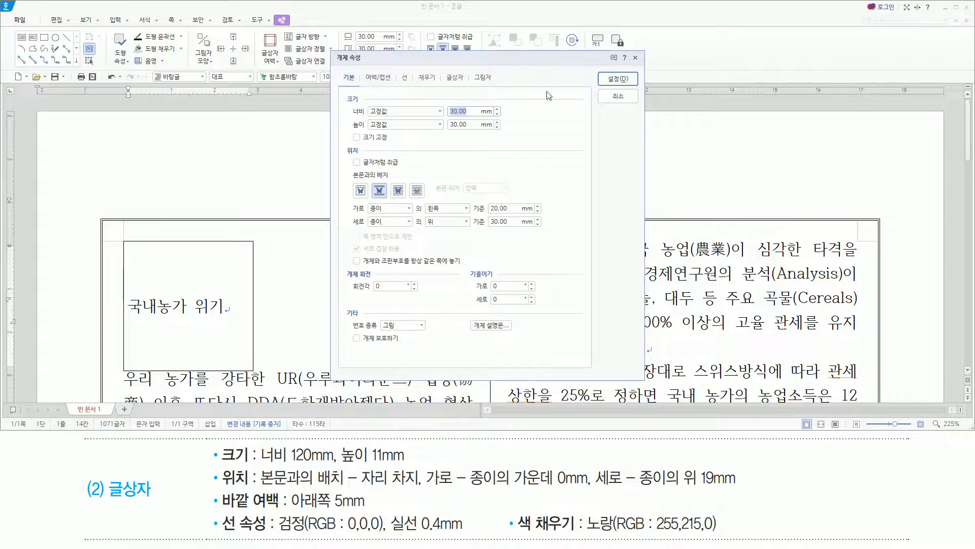
text(120)
key(Tab)
text(11)
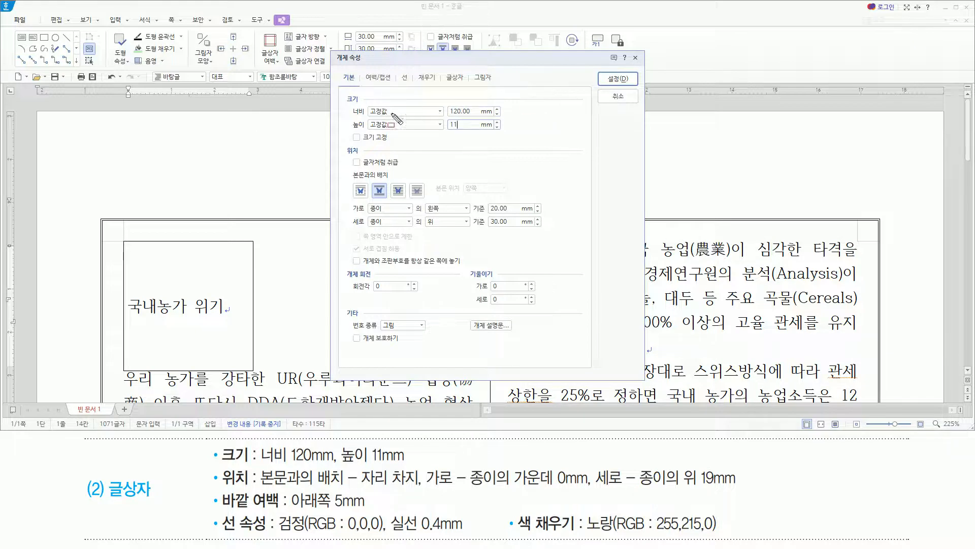
drag(349, 101, 510, 137)
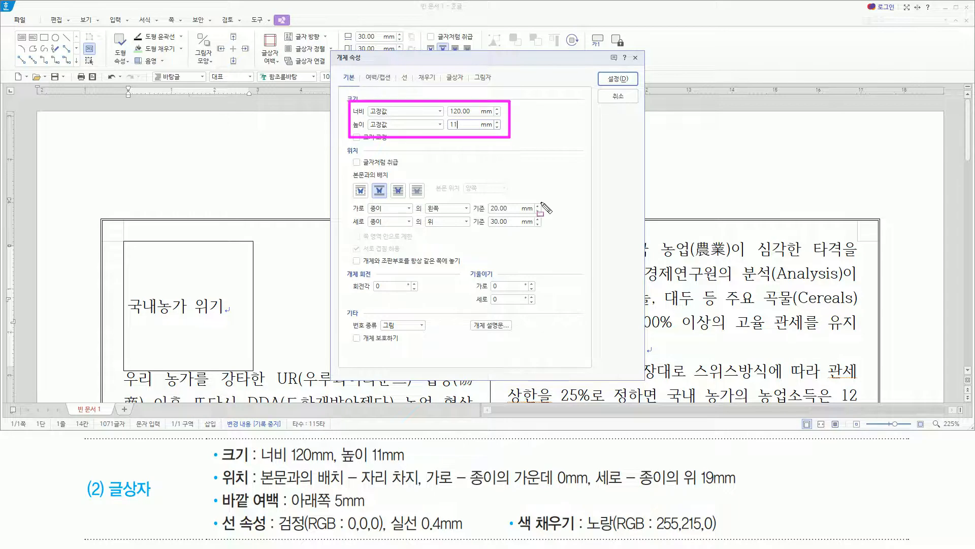
drag(217, 464, 250, 491)
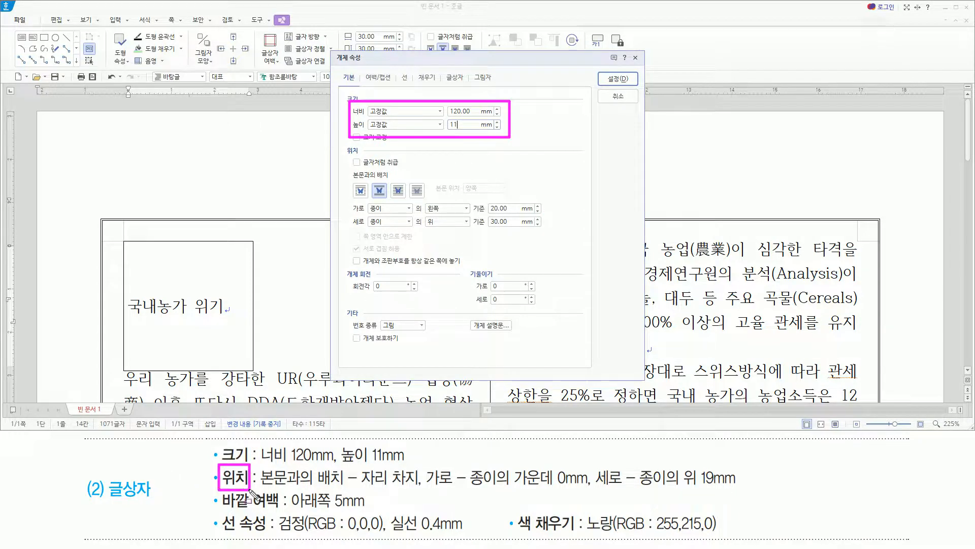
drag(361, 487, 422, 486)
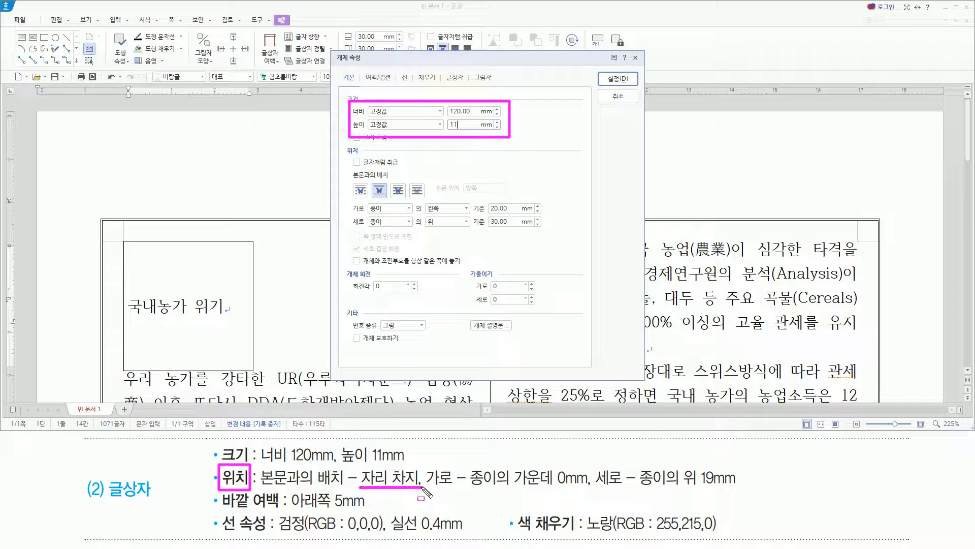
drag(370, 177, 390, 200)
mouse_move(424, 462)
mouse_down()
mouse_move(443, 488)
mouse_move(590, 495)
mouse_up()
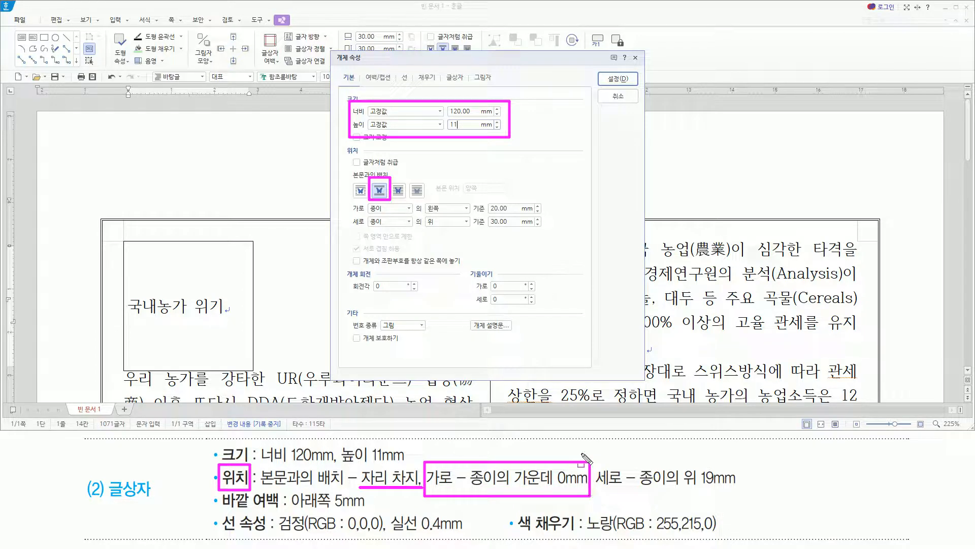
mouse_move(428, 216)
mouse_down()
mouse_move(424, 200)
mouse_move(457, 214)
mouse_up()
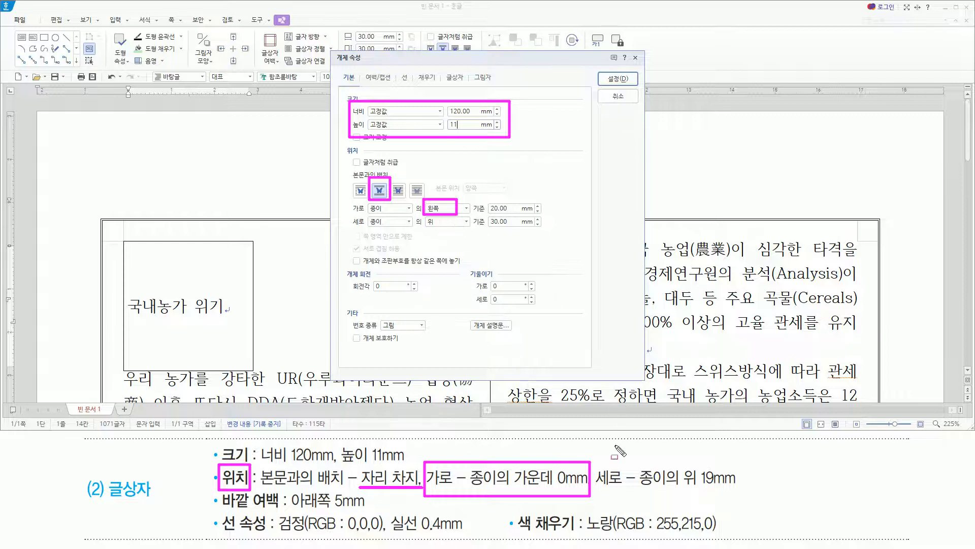
mouse_move(600, 469)
mouse_down()
mouse_move(595, 463)
mouse_move(753, 497)
mouse_up()
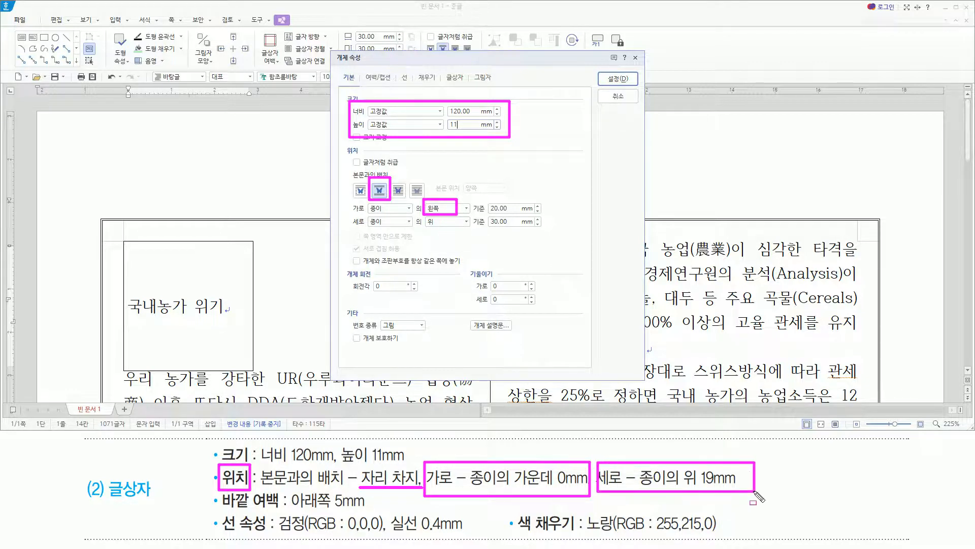
drag(361, 230, 518, 233)
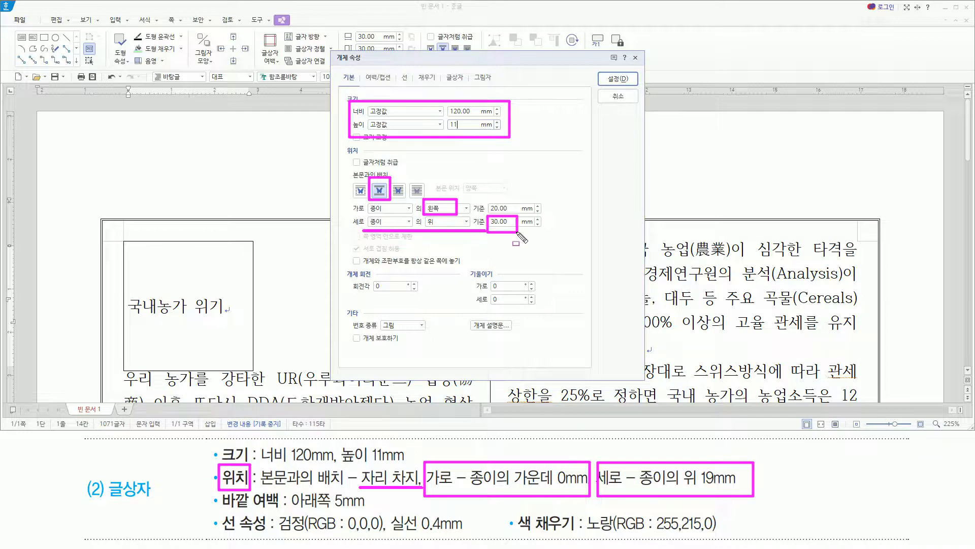
key(Escape)
Position the title text box horizontally at the paper's center (가운데) and vertically 19 mm from the paper's top.
click(444, 208)
click(448, 227)
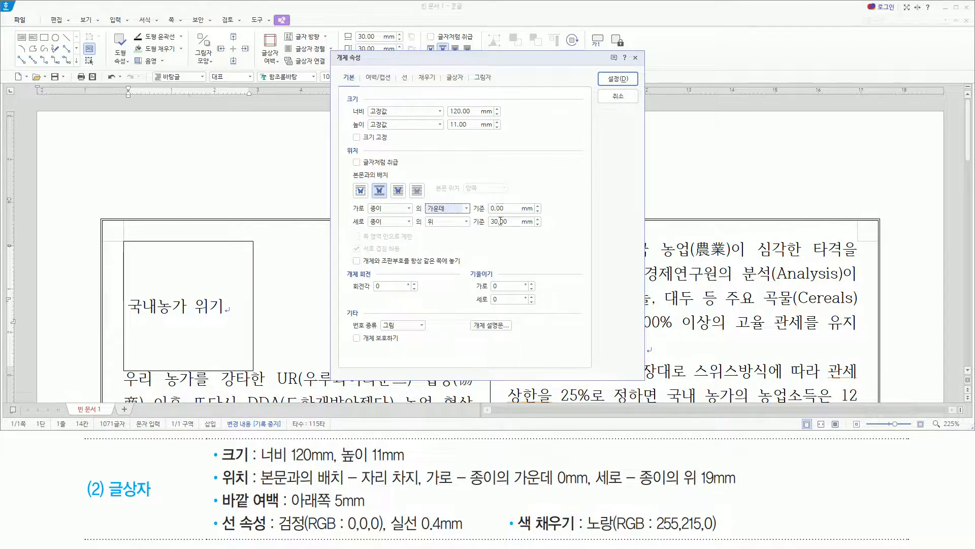
double_click(500, 221)
text(19)
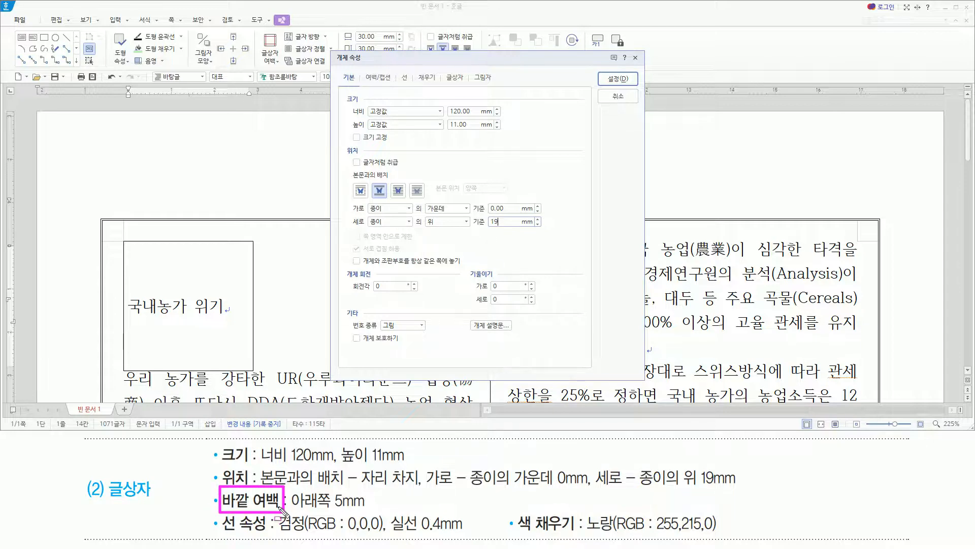
Set the title text box's lower outer margin (아래쪽) to 5 mm.
click(385, 87)
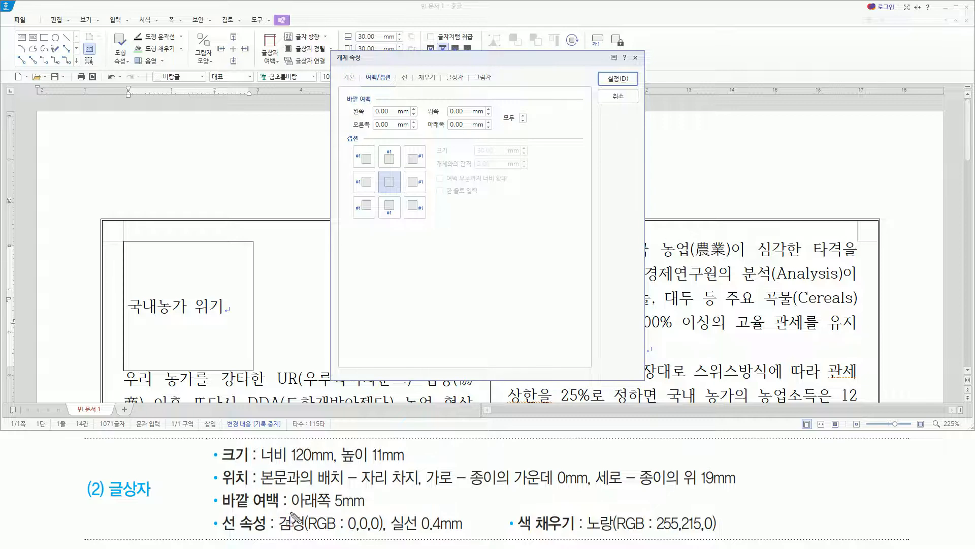
drag(286, 509, 365, 507)
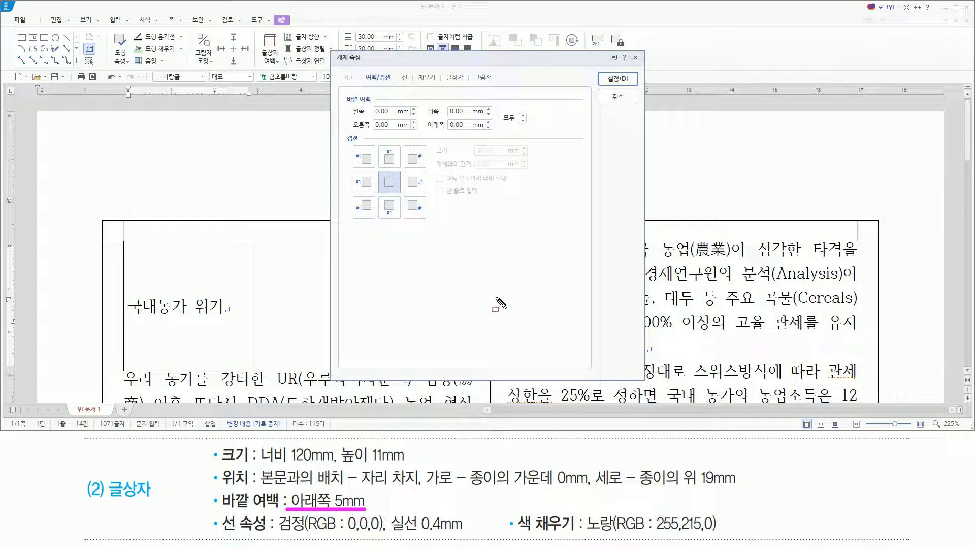
mouse_move(342, 88)
mouse_down()
mouse_move(351, 104)
mouse_move(484, 135)
mouse_move(546, 137)
mouse_up()
drag(416, 130, 488, 118)
key(Escape)
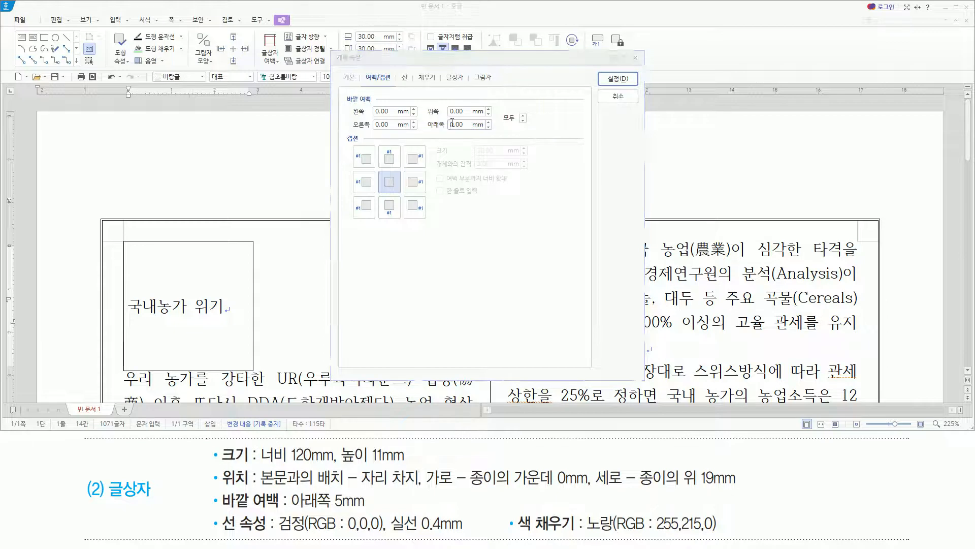
text(5)
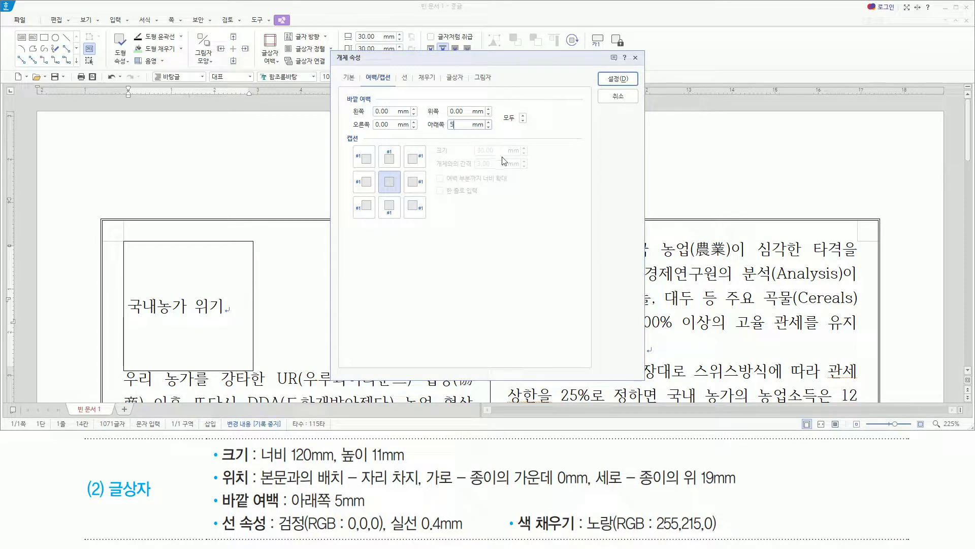
mouse_move(222, 512)
mouse_down()
mouse_move(270, 535)
mouse_move(461, 536)
mouse_up()
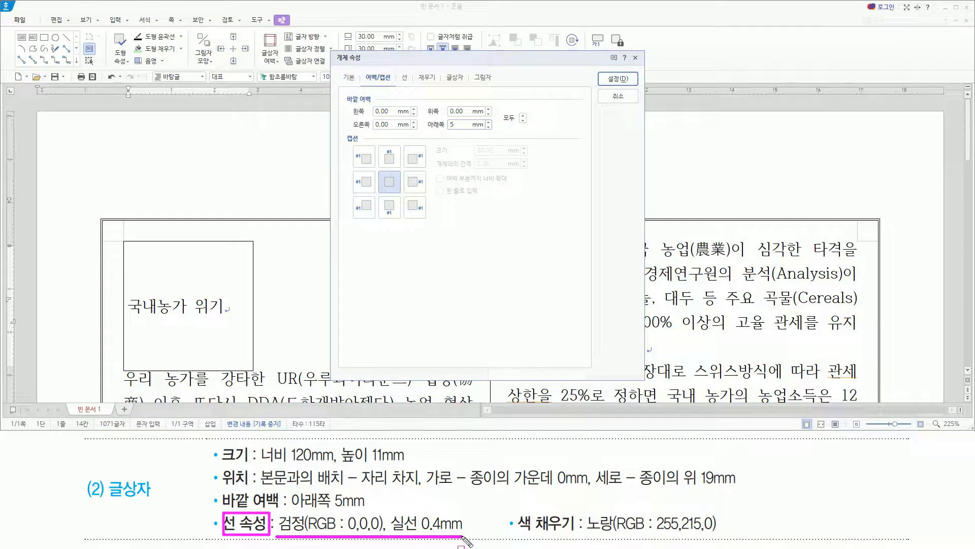
drag(399, 69, 411, 86)
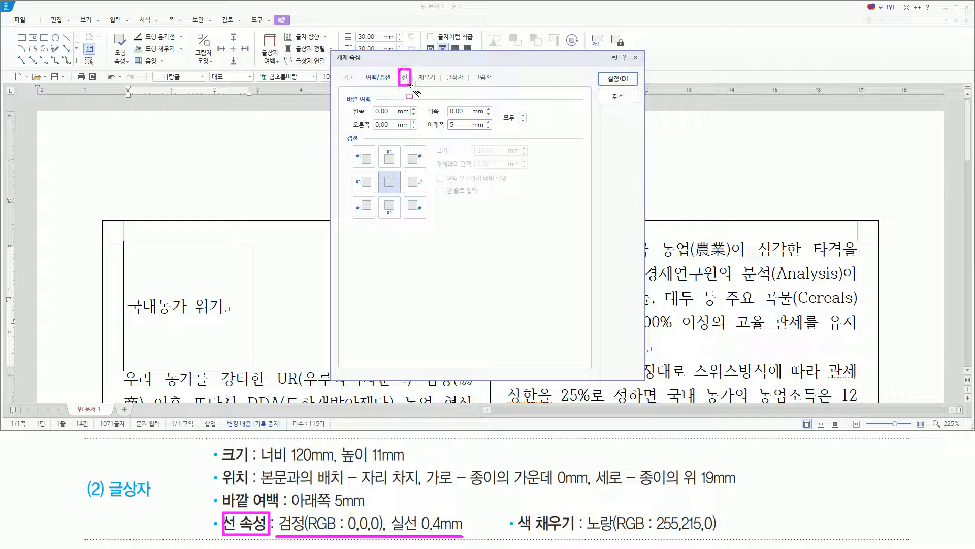
key(Escape)
Set the title text box's border line to black with a thickness of 0.4 mm.
click(407, 80)
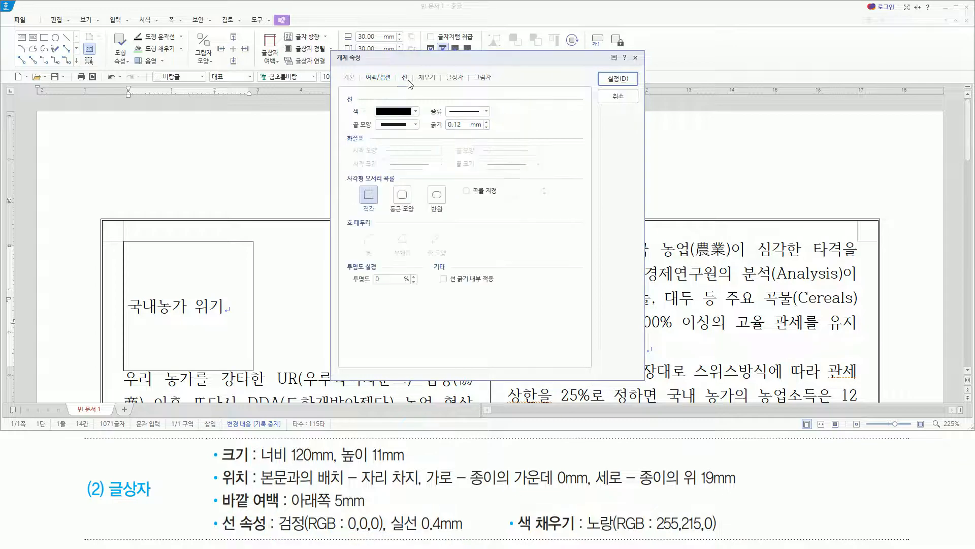
click(395, 112)
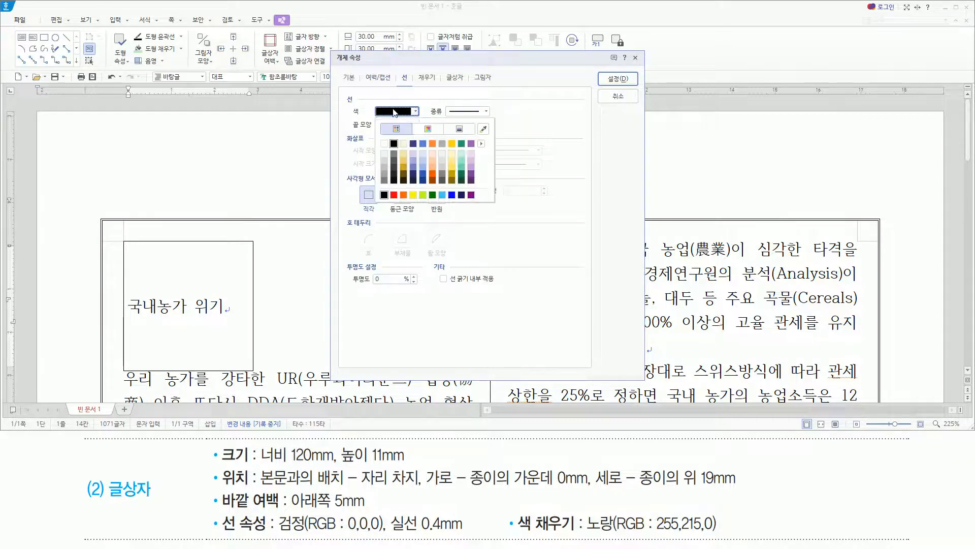
click(394, 144)
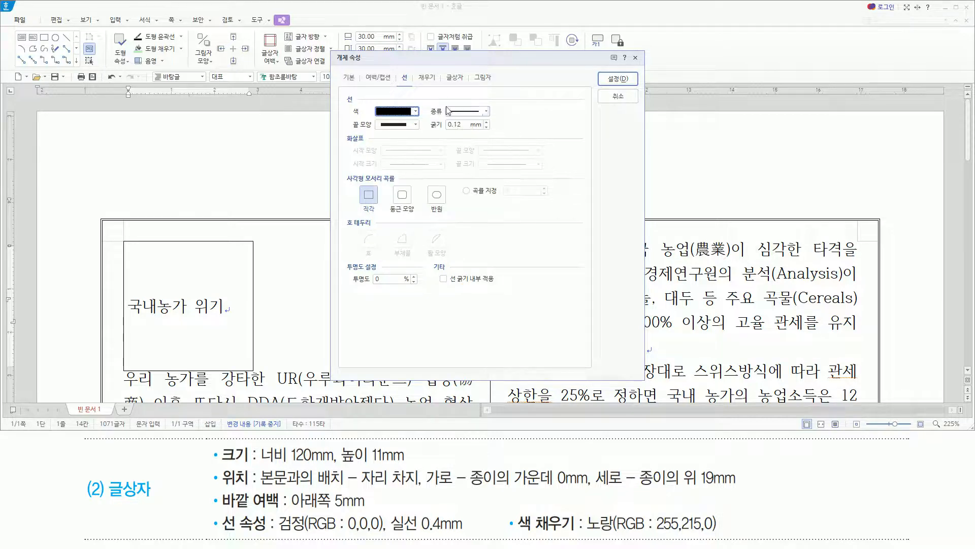
mouse_move(447, 103)
mouse_down()
mouse_move(491, 119)
mouse_move(457, 131)
mouse_move(473, 130)
mouse_up()
key(Escape)
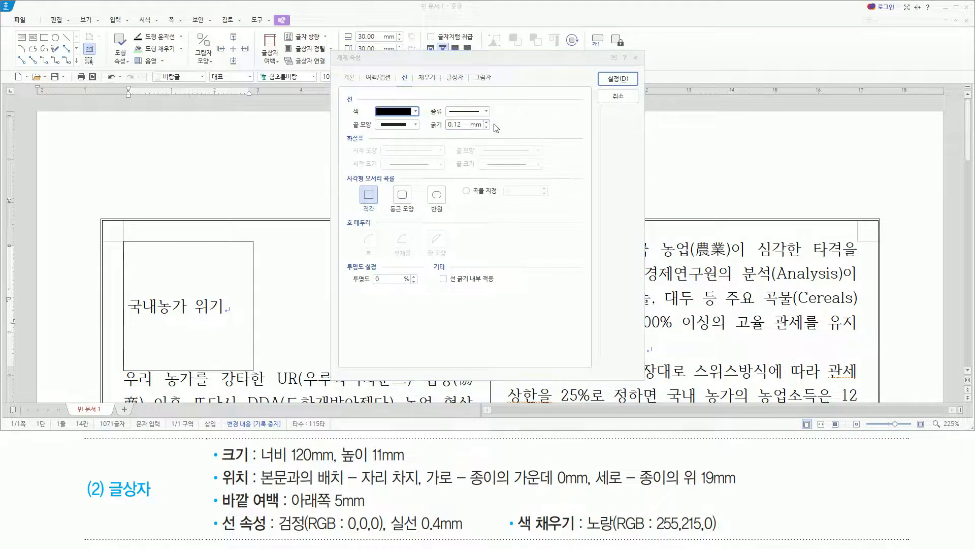
click(468, 124)
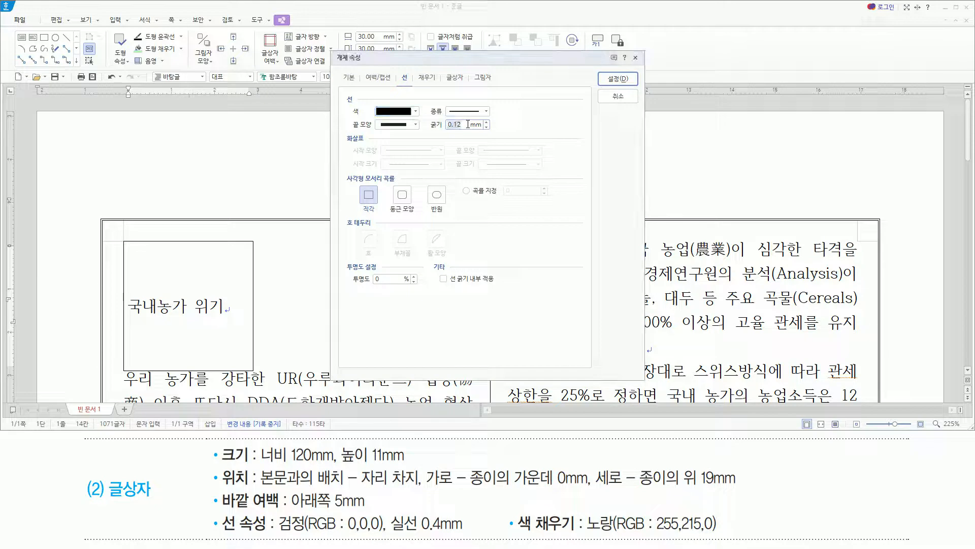
text(0)
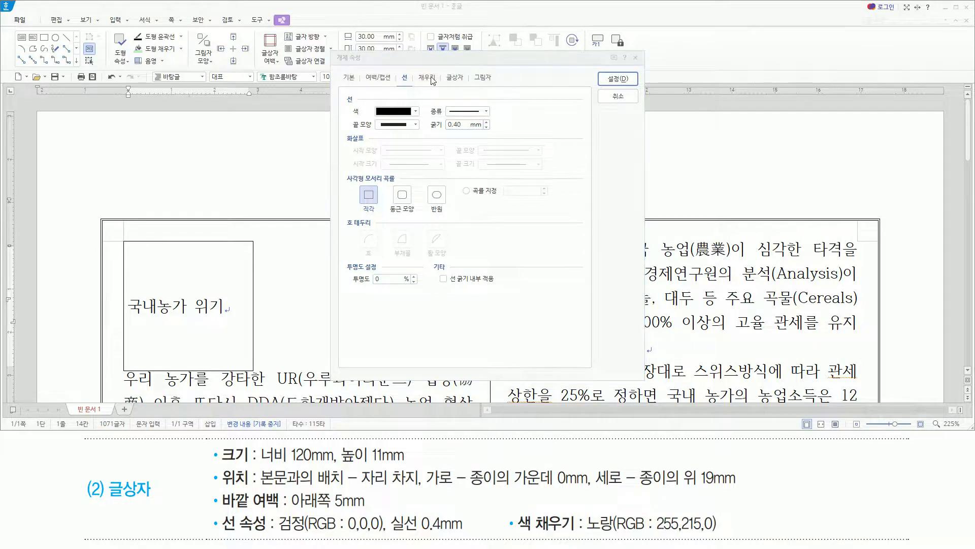
Fill the title text box with yellow (노랑, RGB 255,215,0) from the 기본 color theme and apply the object properties.
click(442, 83)
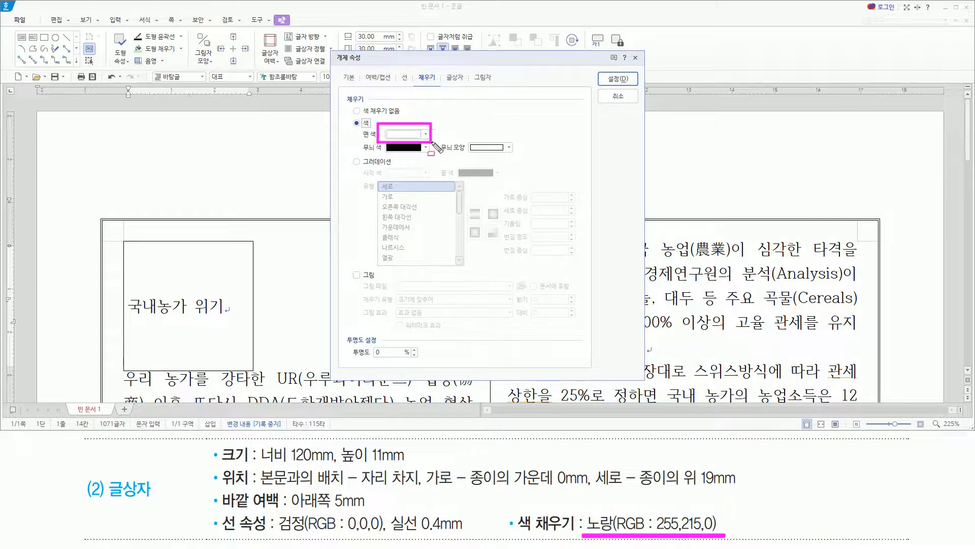
click(427, 135)
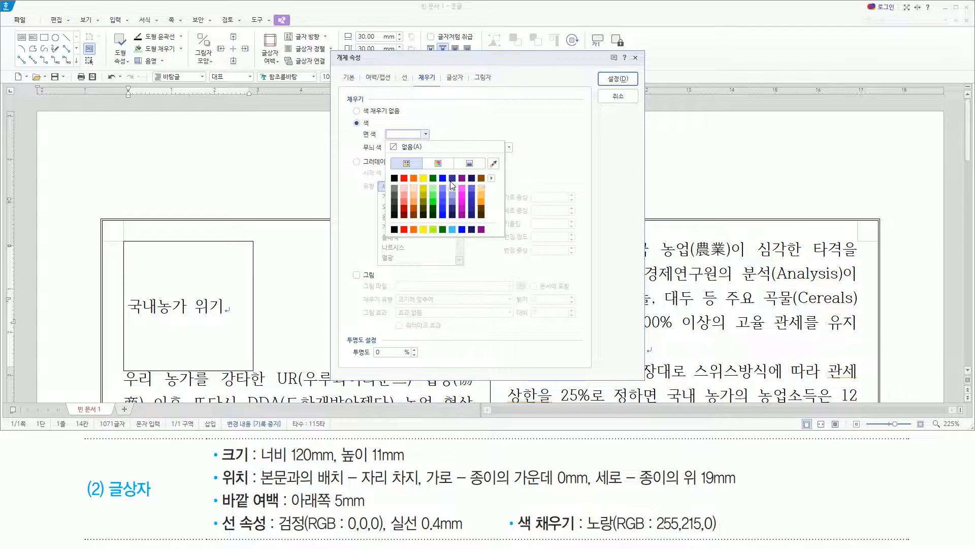
click(492, 180)
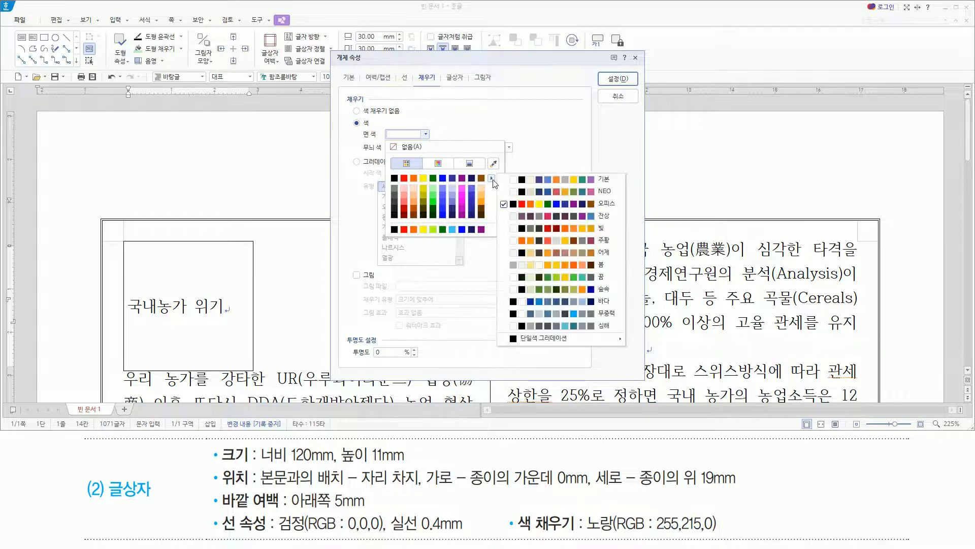
click(530, 186)
click(463, 123)
click(410, 135)
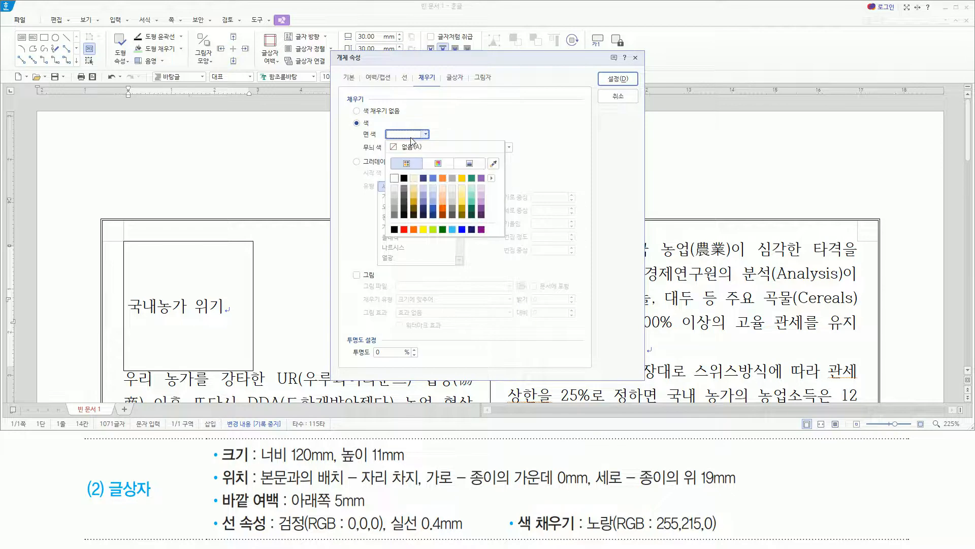
click(463, 180)
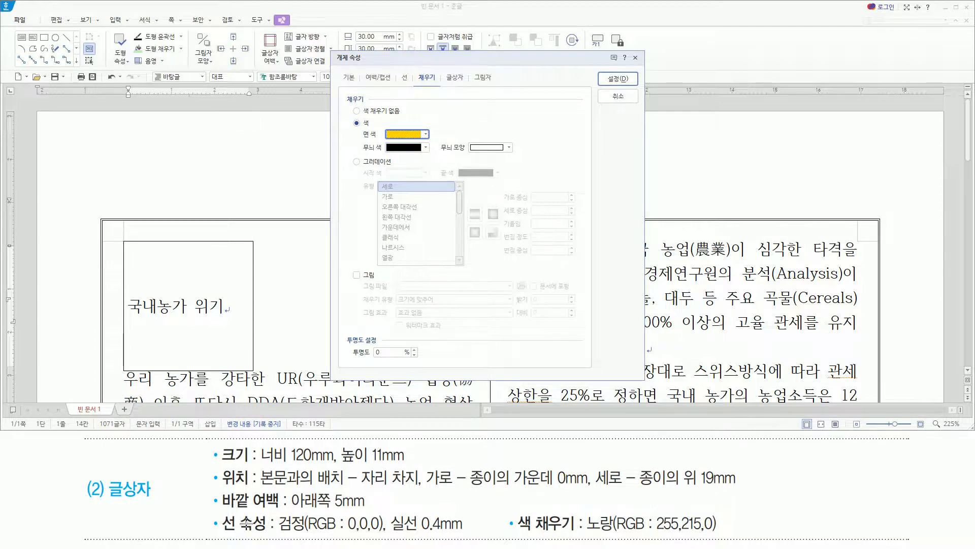
drag(601, 68, 631, 85)
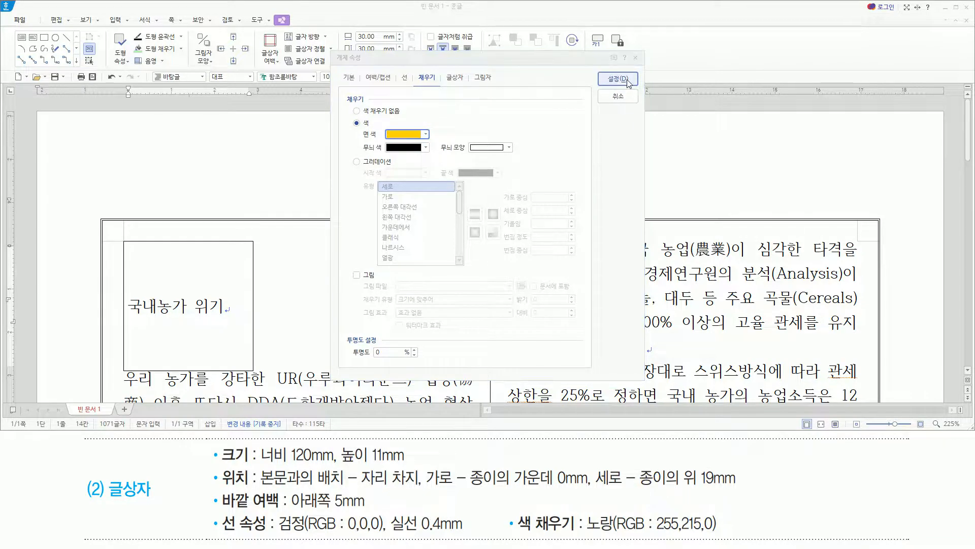
click(628, 81)
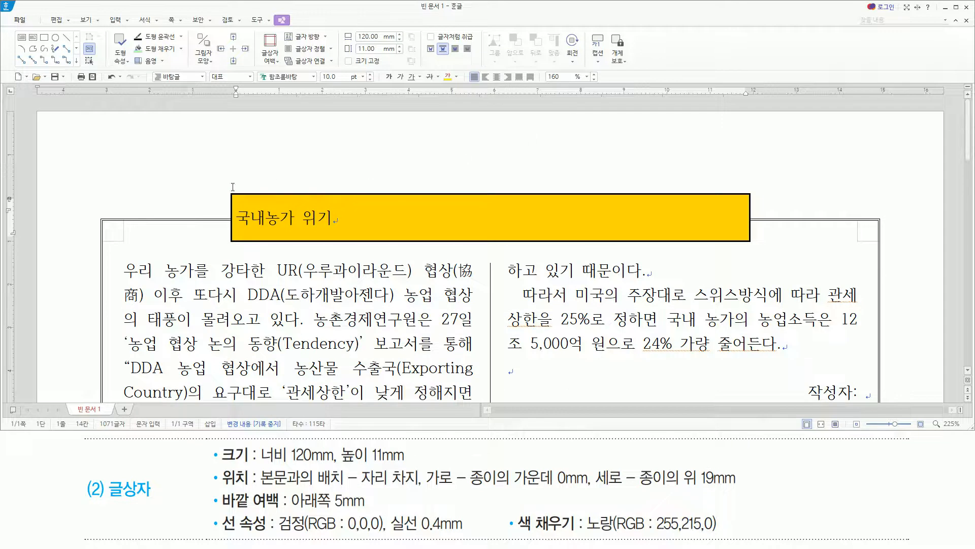
mouse_move(224, 186)
mouse_down()
mouse_move(437, 251)
mouse_move(778, 264)
mouse_move(762, 252)
mouse_up()
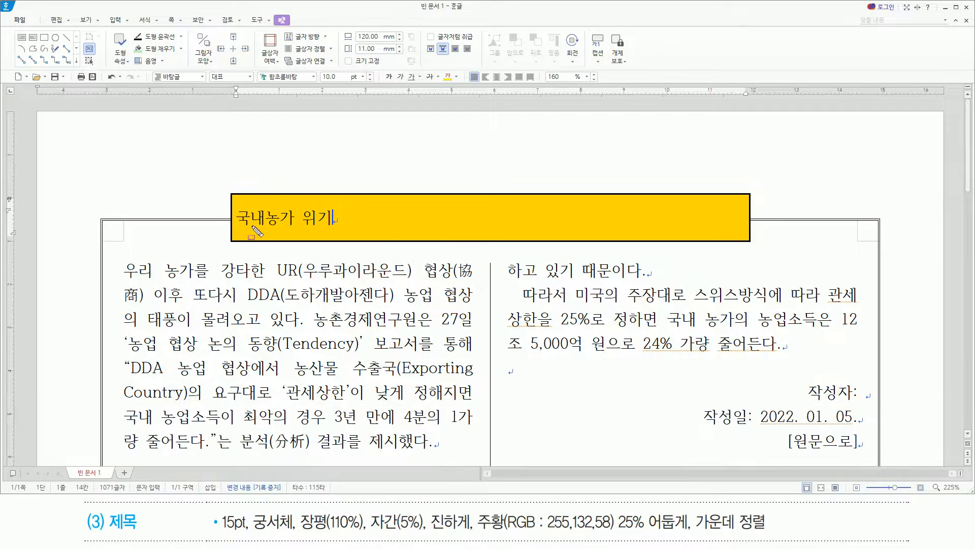
drag(238, 231, 332, 234)
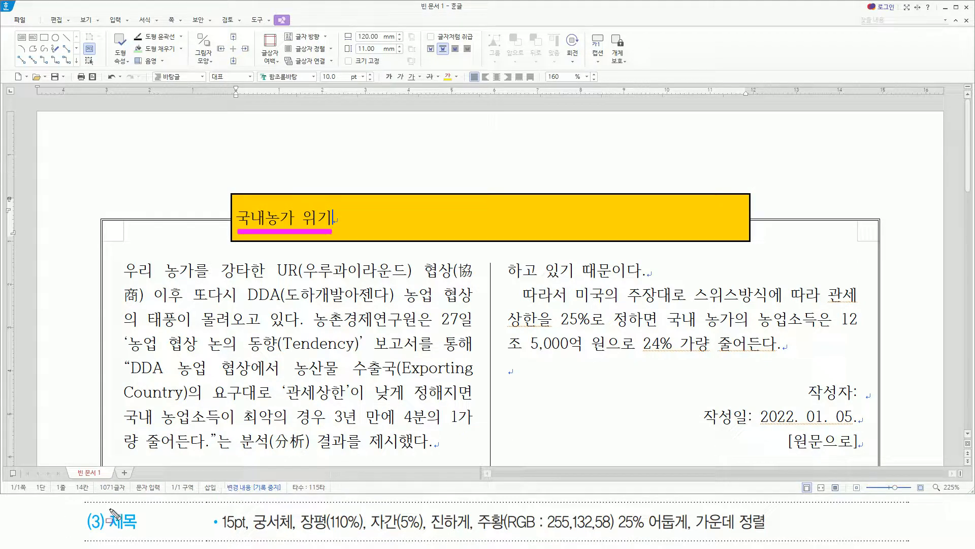
drag(105, 504, 149, 537)
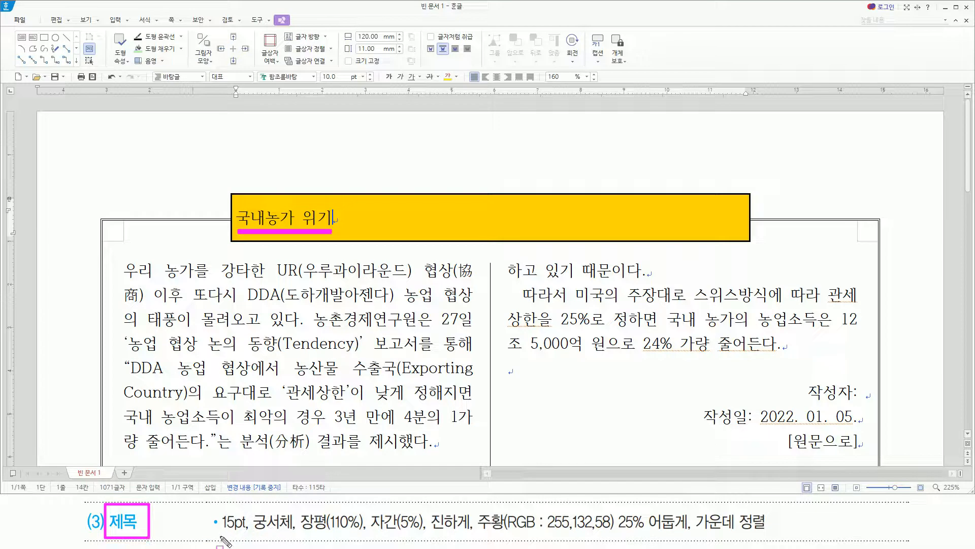
mouse_move(220, 536)
mouse_down()
mouse_move(691, 534)
mouse_move(692, 509)
mouse_up()
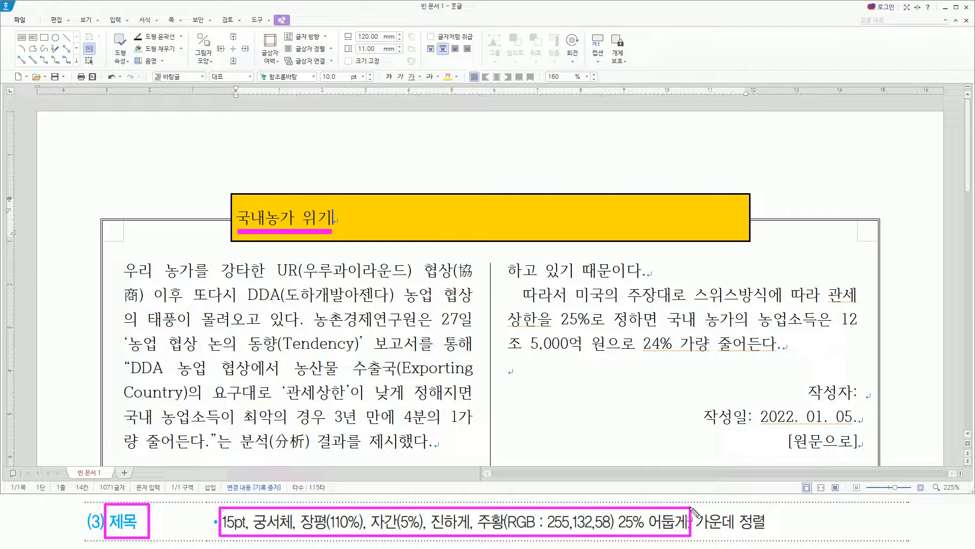
drag(698, 533, 766, 532)
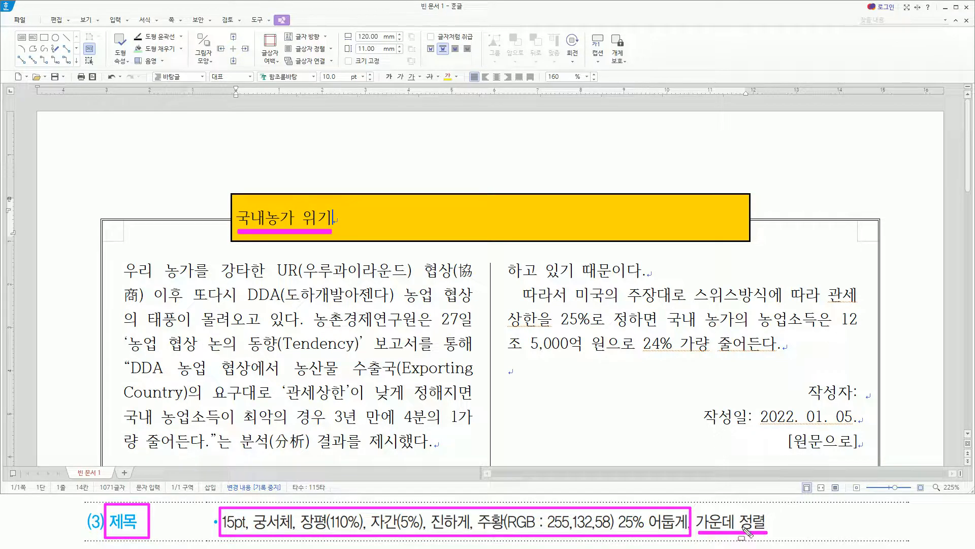
key(Escape)
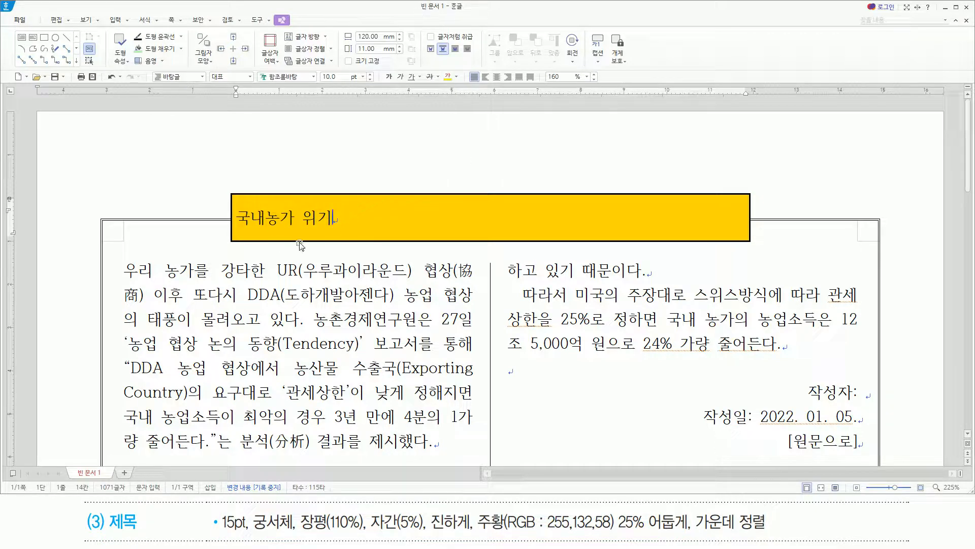
Select the title 국내농가 위기 in the text box and set its font to 궁서체 at 15 pt.
click(370, 214)
key(shift+Home)
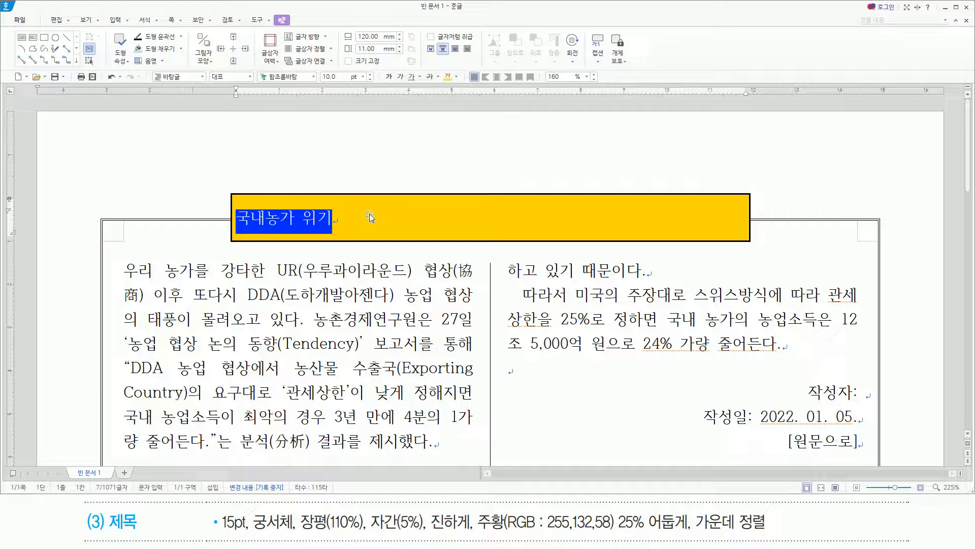
key(alt+l)
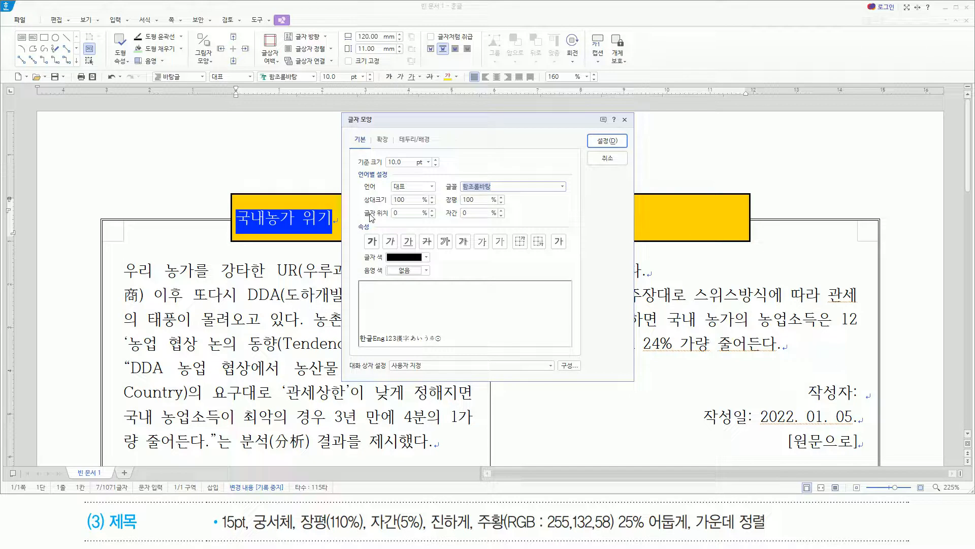
text(궁서체)
key(Return)
key(alt)
key(alt+z)
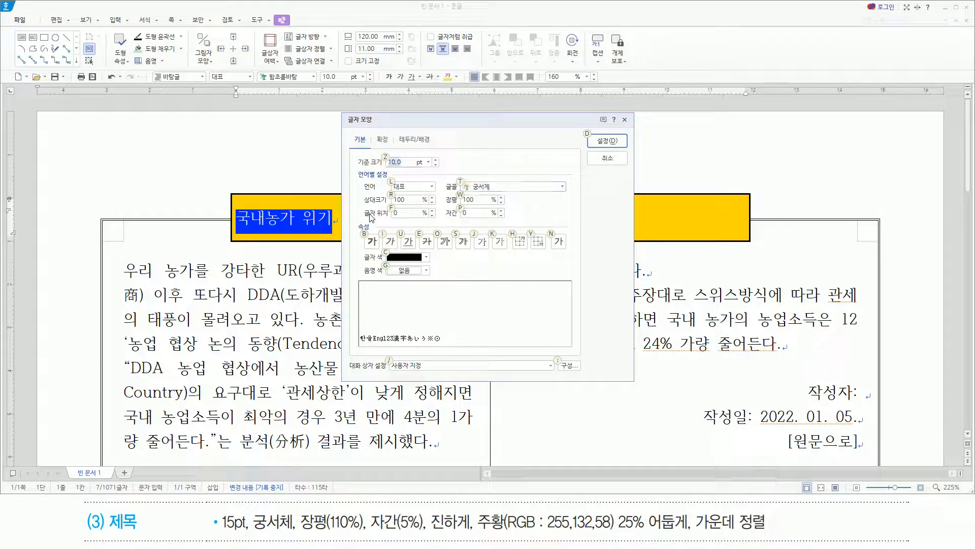
text(15)
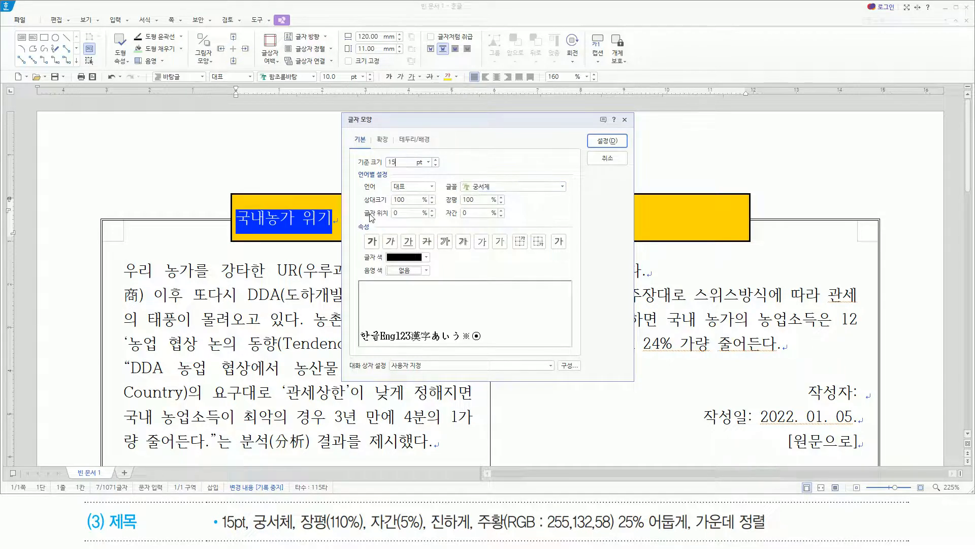
Set the title's character width (장평) to 110% and letter spacing (자간) to 5%, and make it bold.
key(alt)
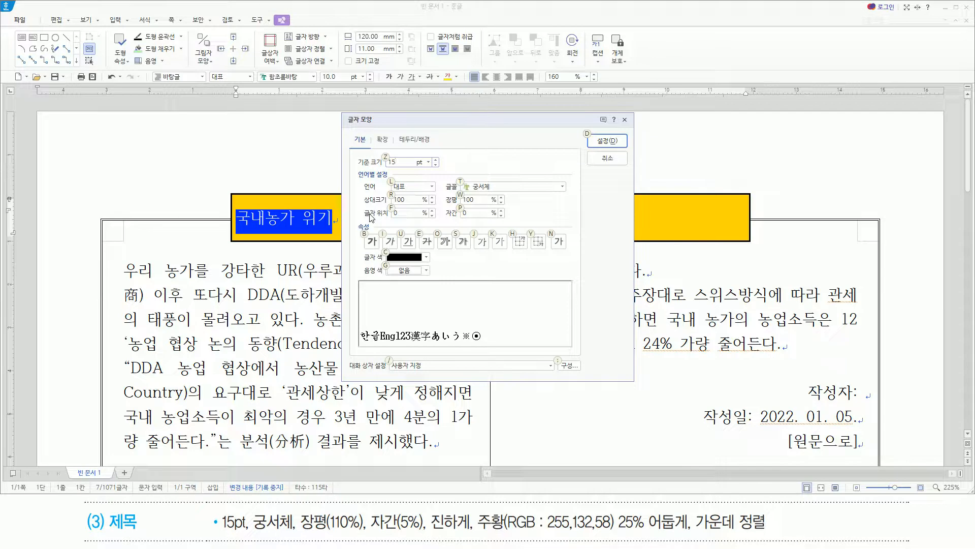
key(alt+w)
text(110)
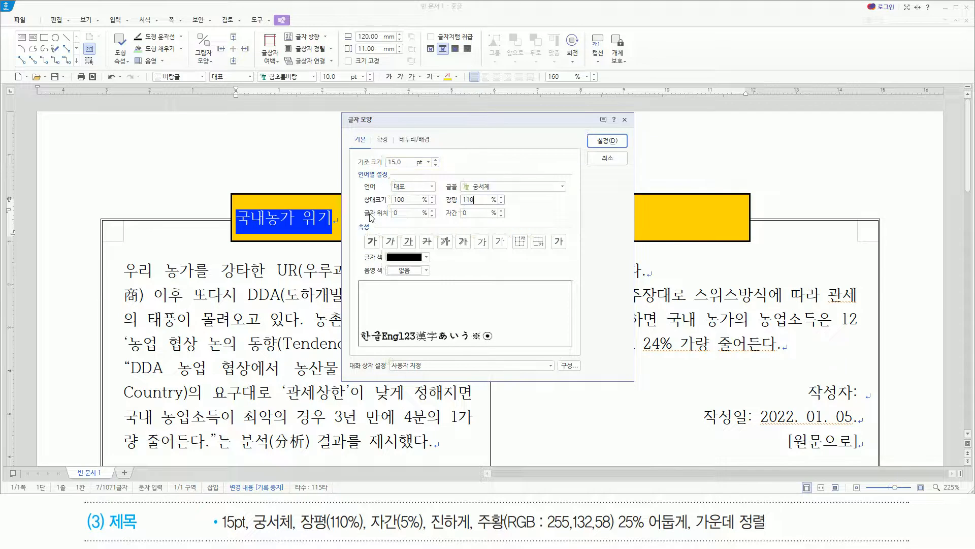
key(alt)
text(p5)
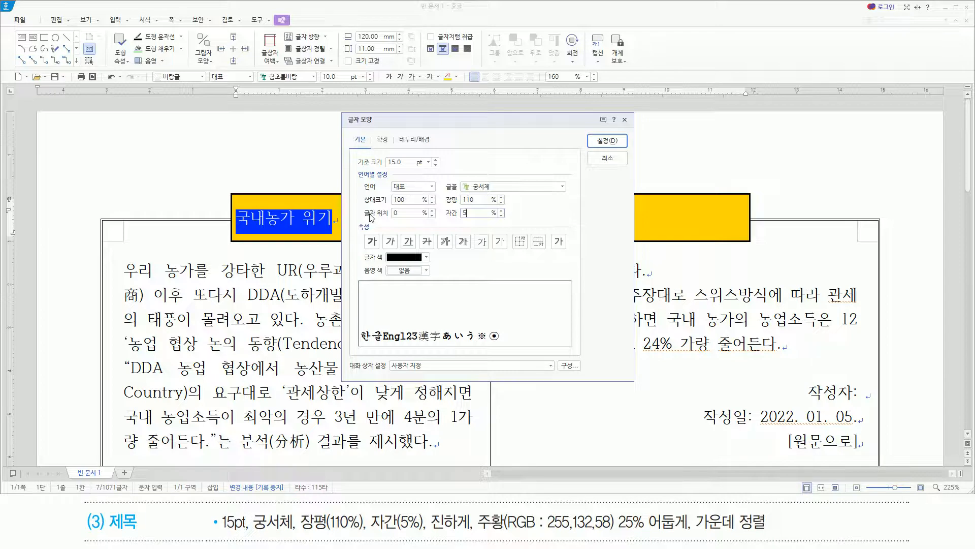
key(alt)
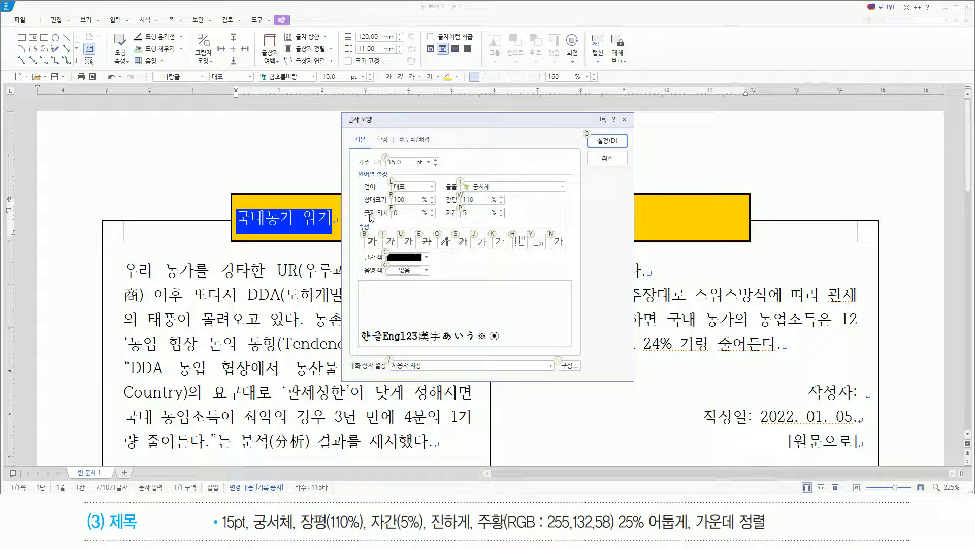
key(alt+b)
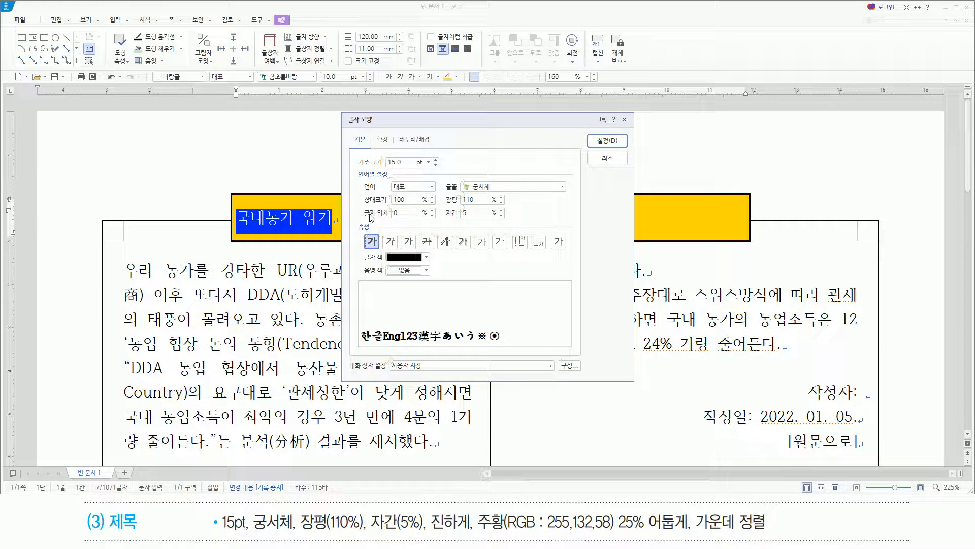
Set the title's font color to orange (주황, RGB 255,132,58) 25% darker from the 기본 color theme.
drag(476, 531, 687, 532)
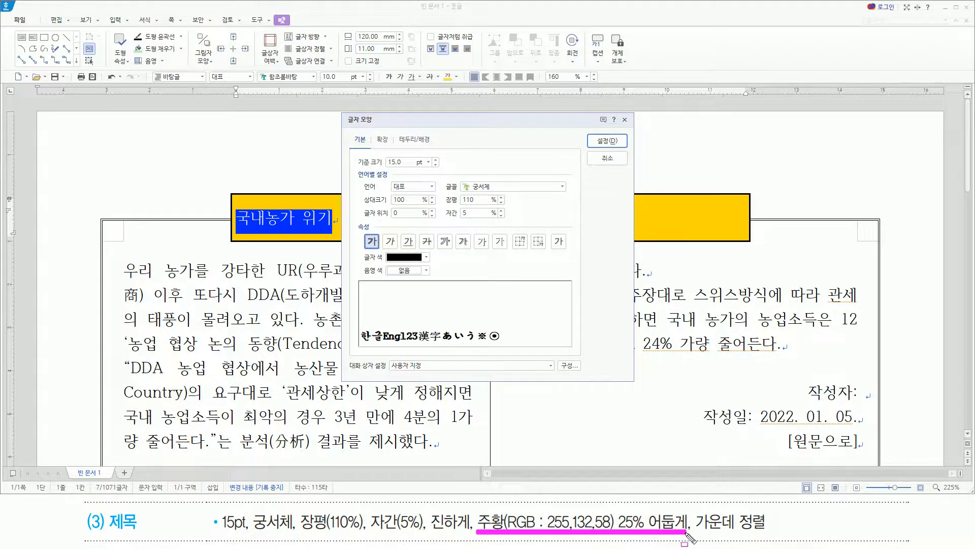
drag(384, 249, 410, 266)
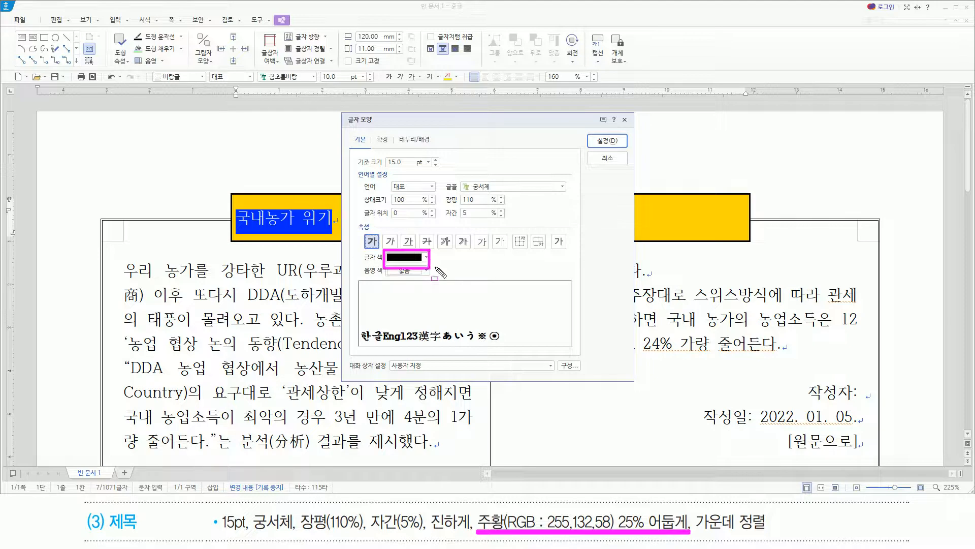
click(427, 258)
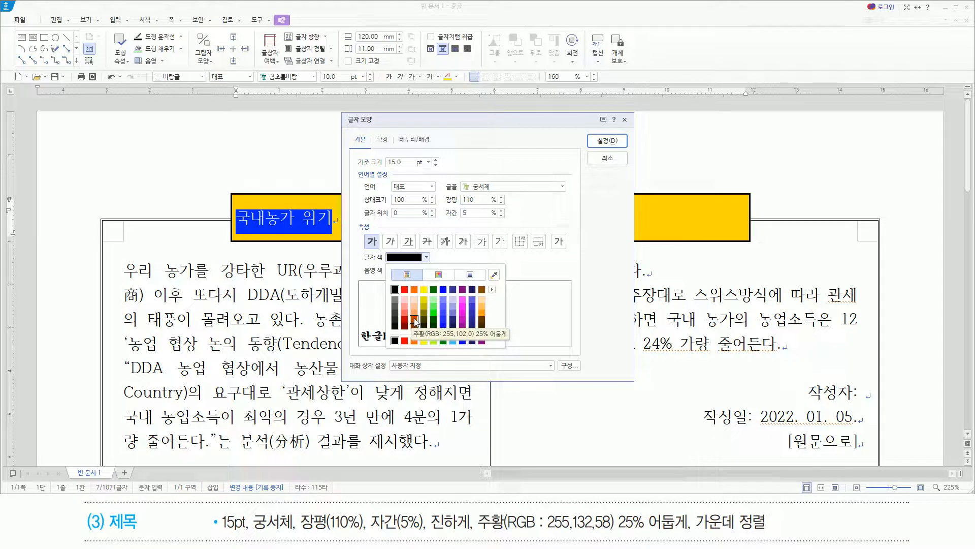
click(513, 288)
click(425, 257)
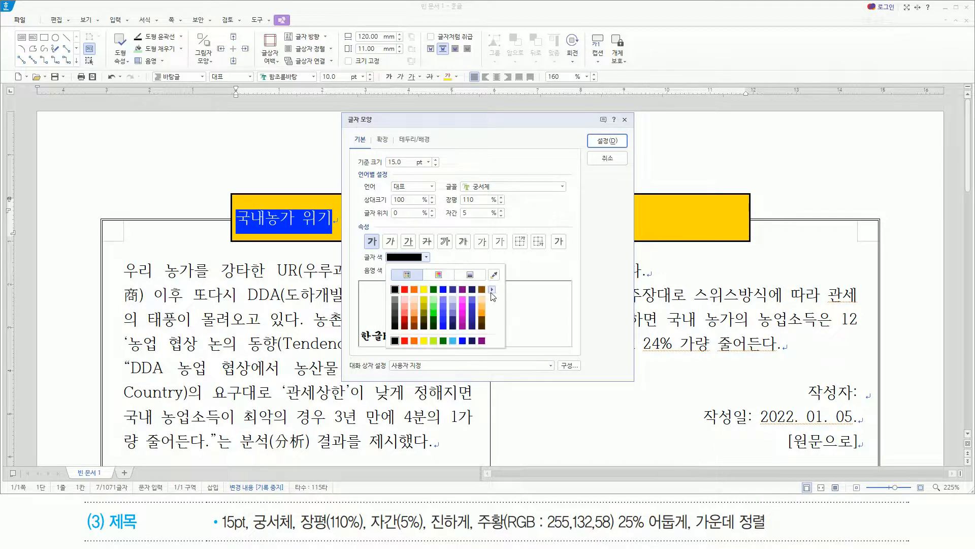
click(492, 290)
click(543, 292)
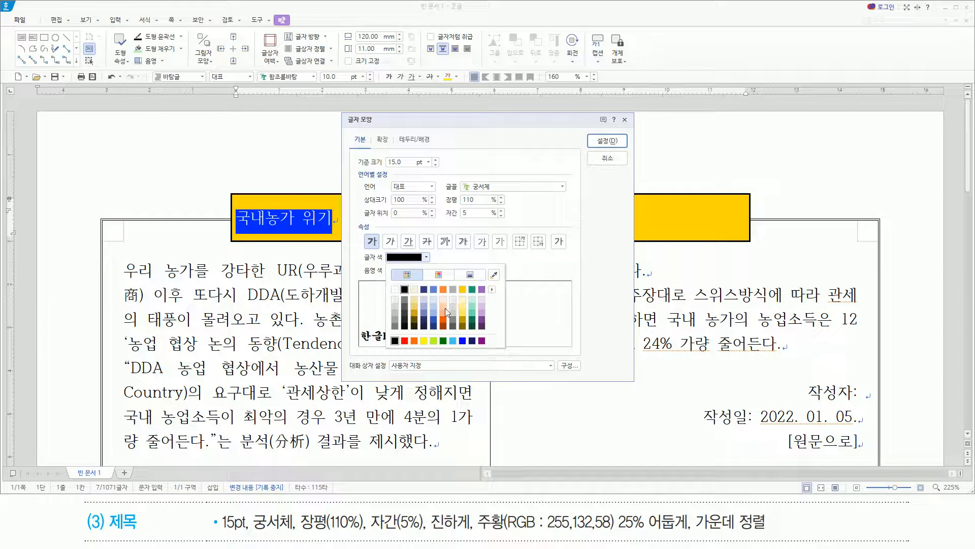
click(426, 257)
click(426, 257)
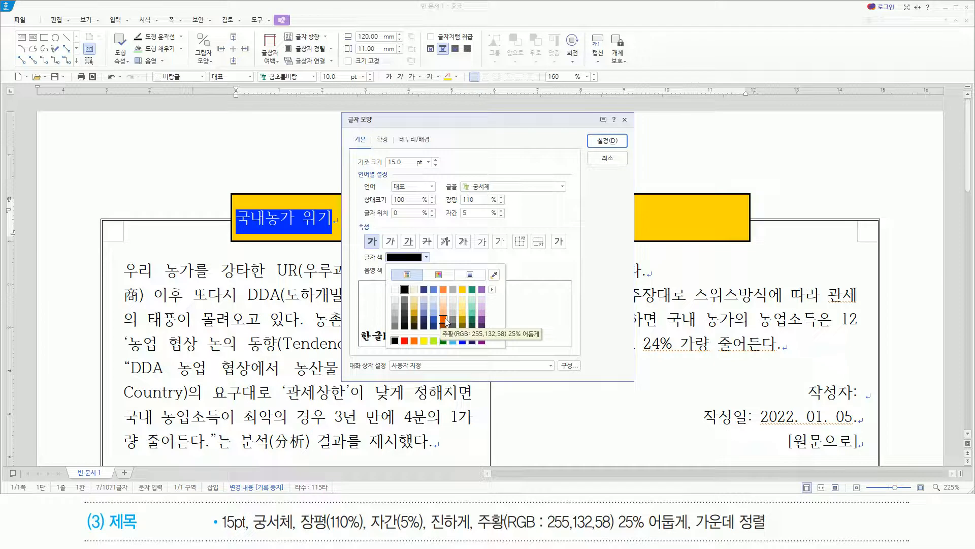
click(445, 318)
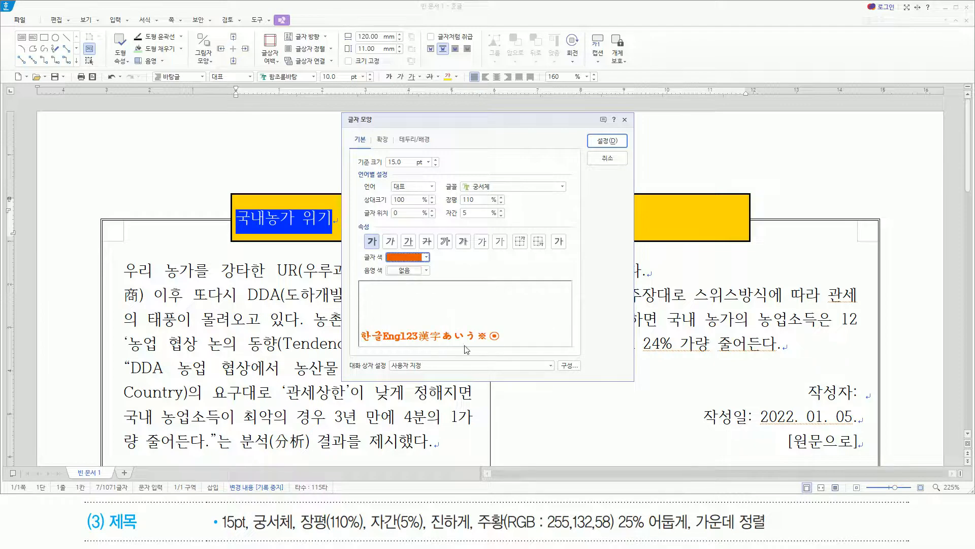
drag(463, 176, 510, 195)
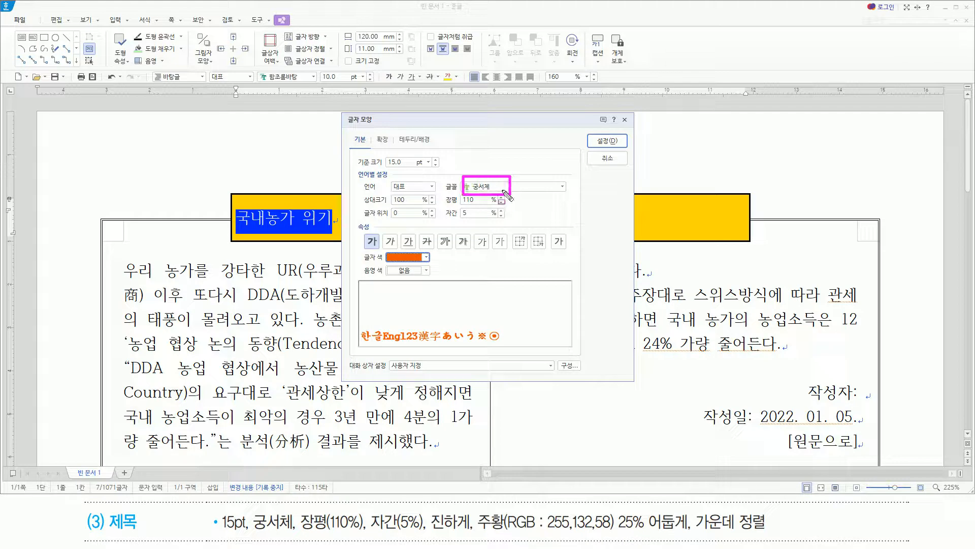
drag(385, 155, 512, 222)
mouse_move(365, 225)
mouse_down()
mouse_move(405, 266)
mouse_move(437, 266)
mouse_up()
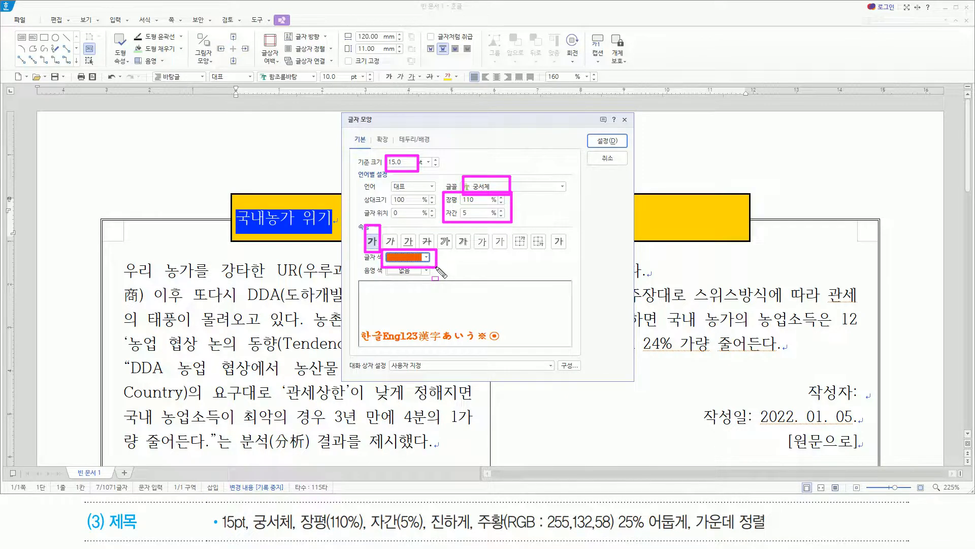
drag(222, 532, 689, 533)
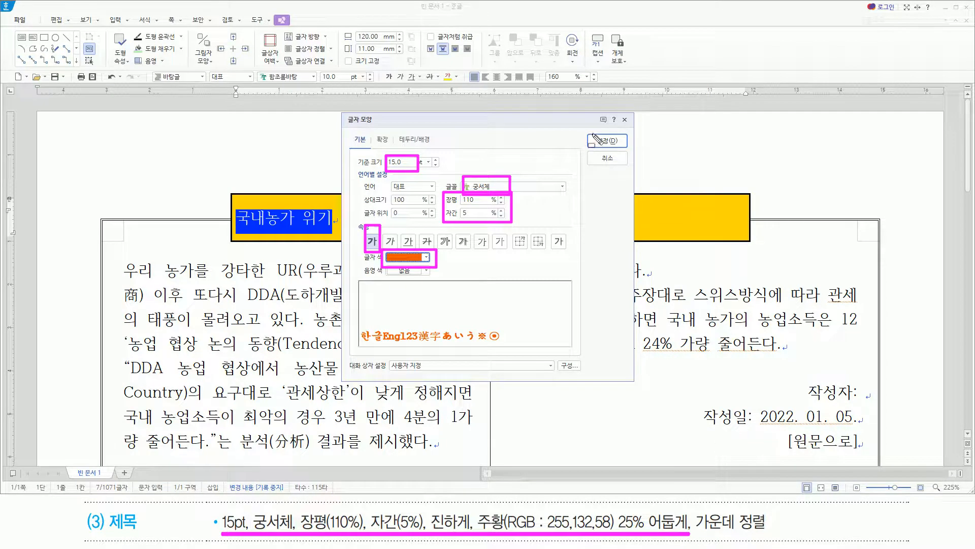
Apply the character formatting and center-align the title, leaving the cursor at the start of the first body paragraph.
click(607, 143)
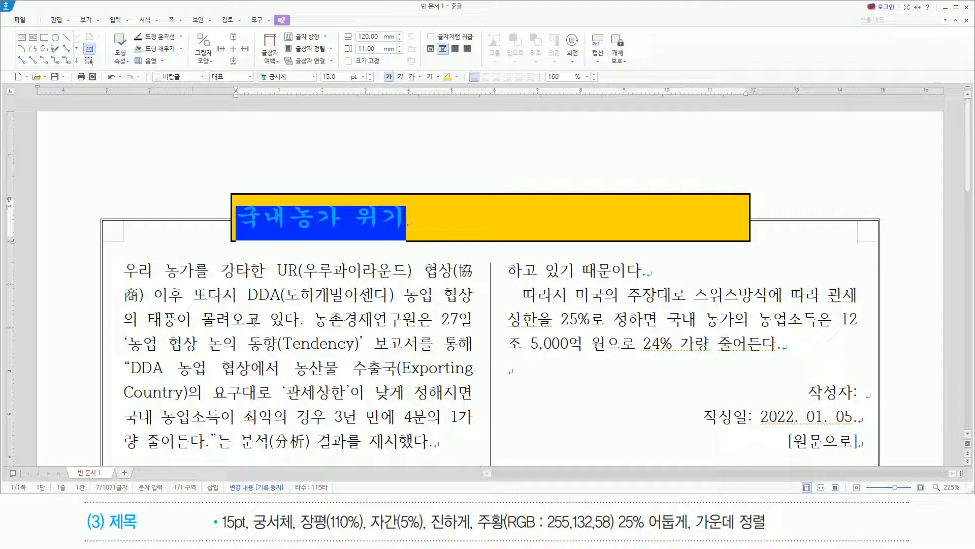
key(ctrl+shift+c)
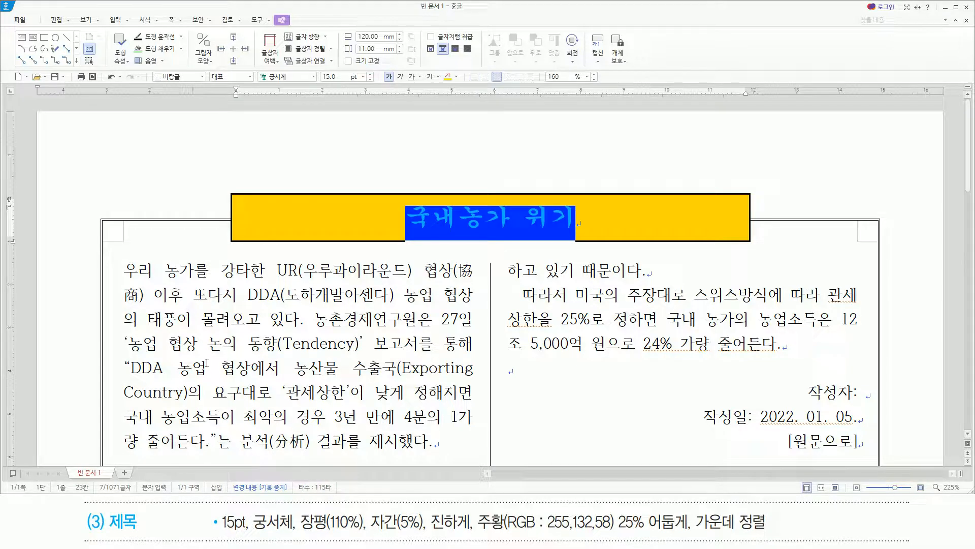
click(127, 270)
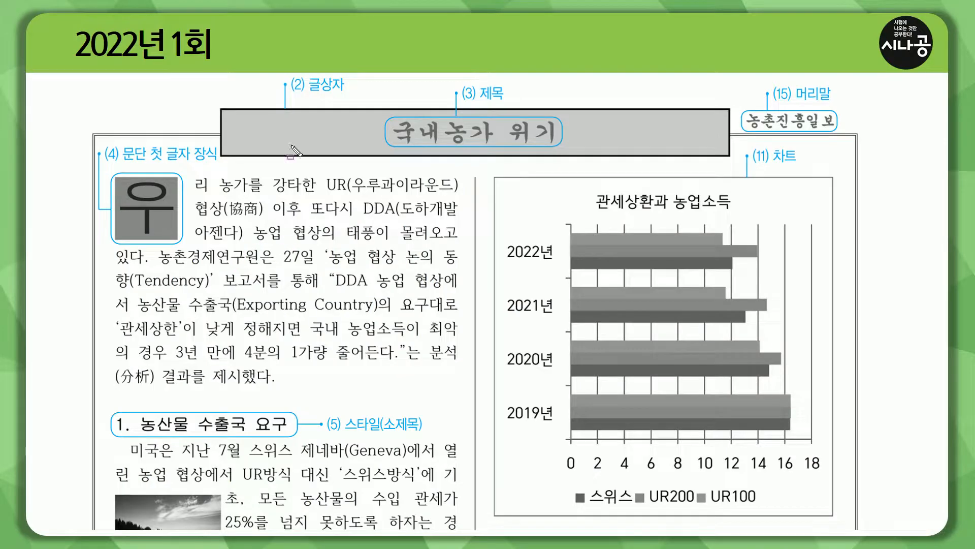
drag(223, 75, 731, 155)
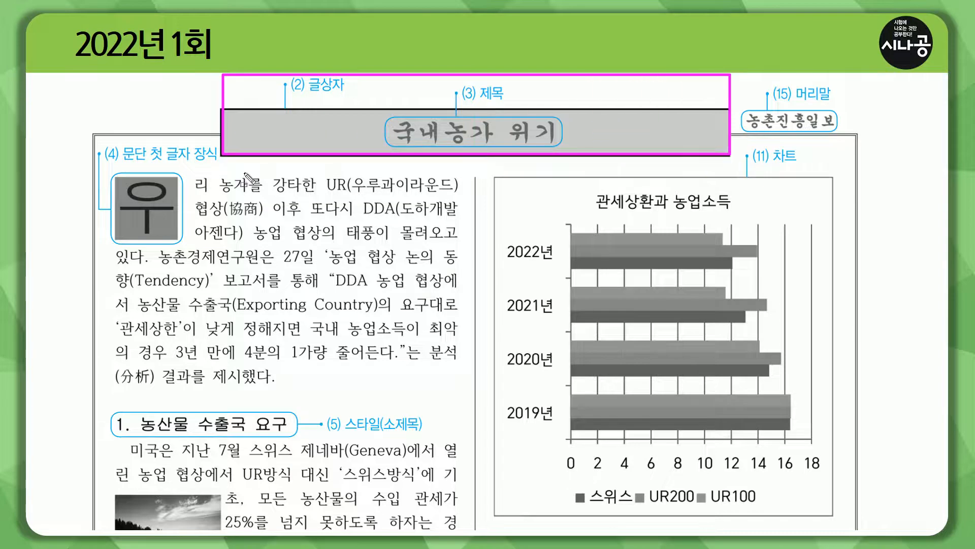
drag(118, 163, 221, 163)
drag(120, 176, 176, 239)
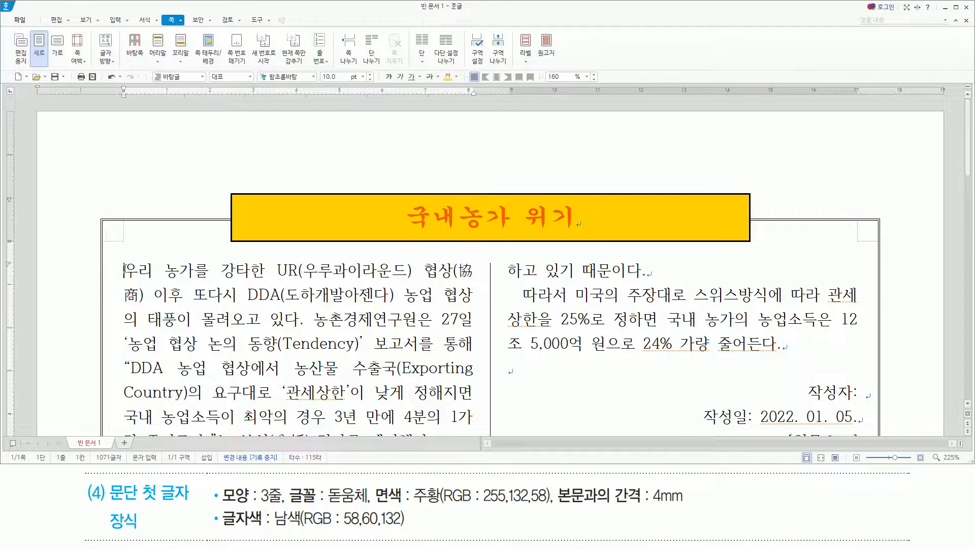
Start a 문단 첫 글자 장식 drop cap for the first body paragraph with the 3줄 shape and the 돋움체 font.
drag(124, 270, 133, 270)
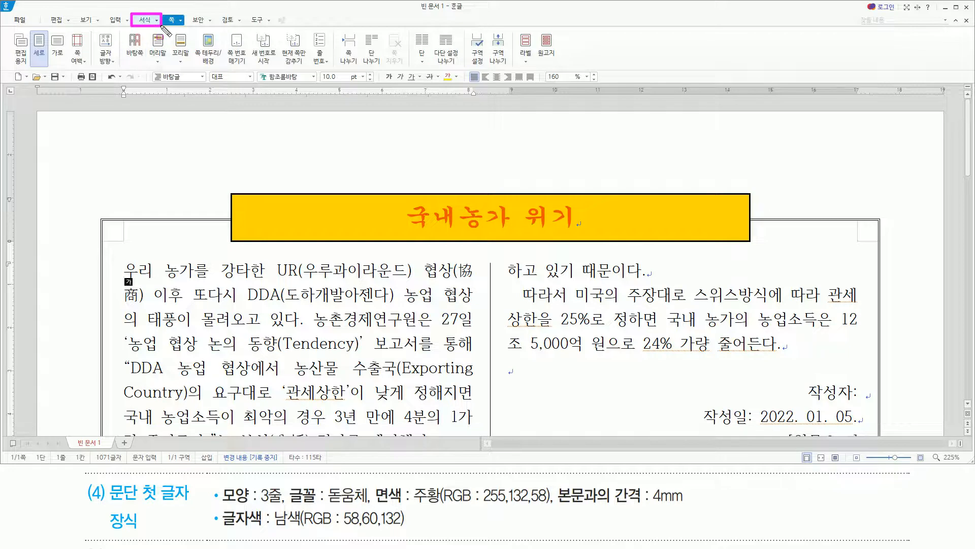
click(144, 21)
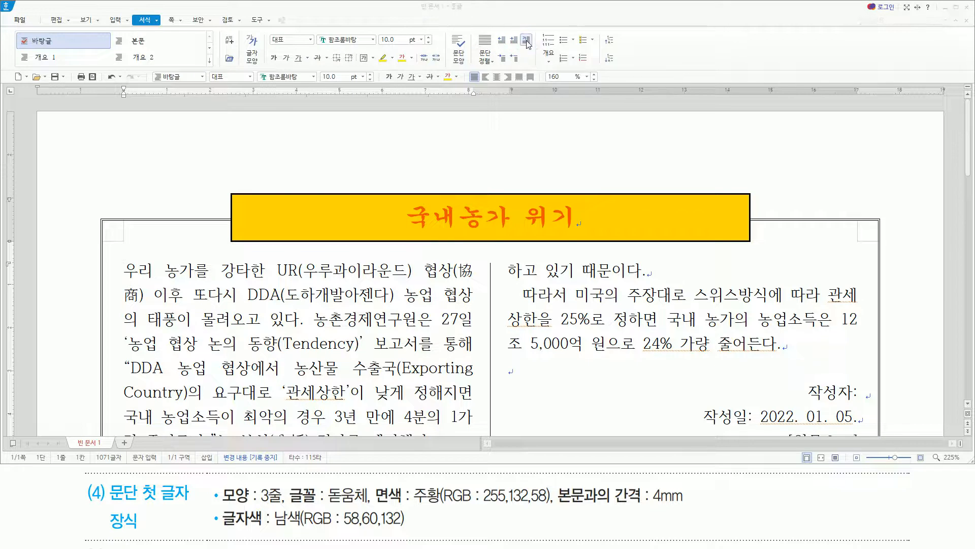
click(528, 44)
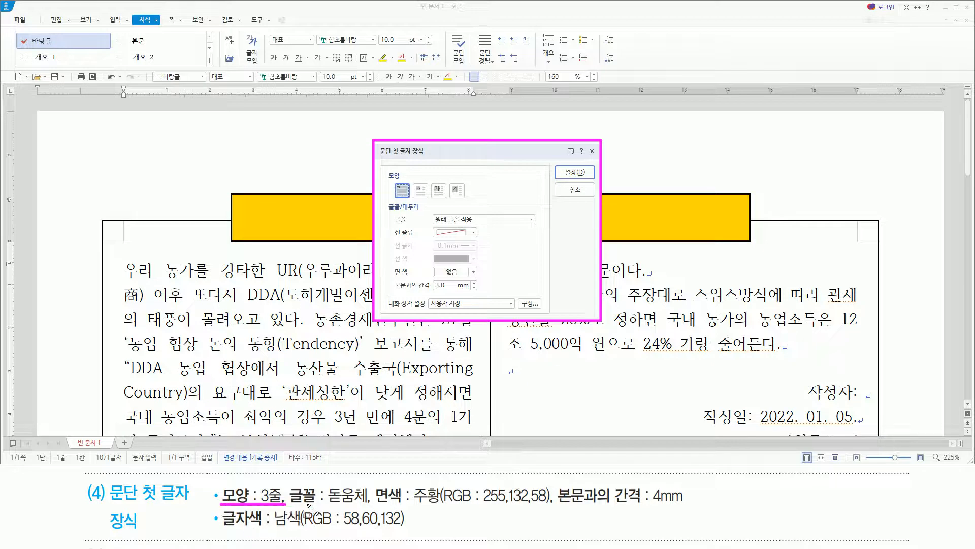
drag(471, 504, 689, 504)
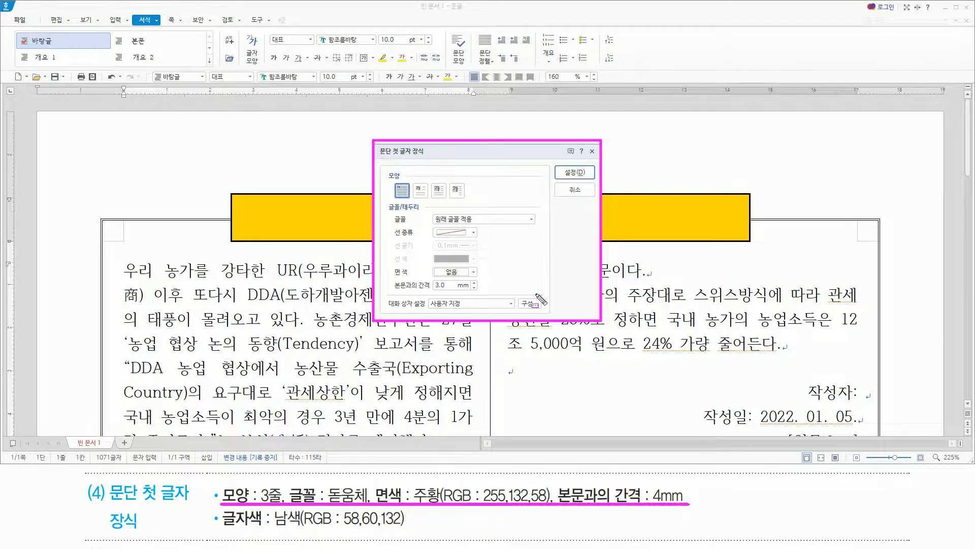
mouse_move(432, 184)
mouse_down()
mouse_move(446, 184)
mouse_move(445, 200)
mouse_up()
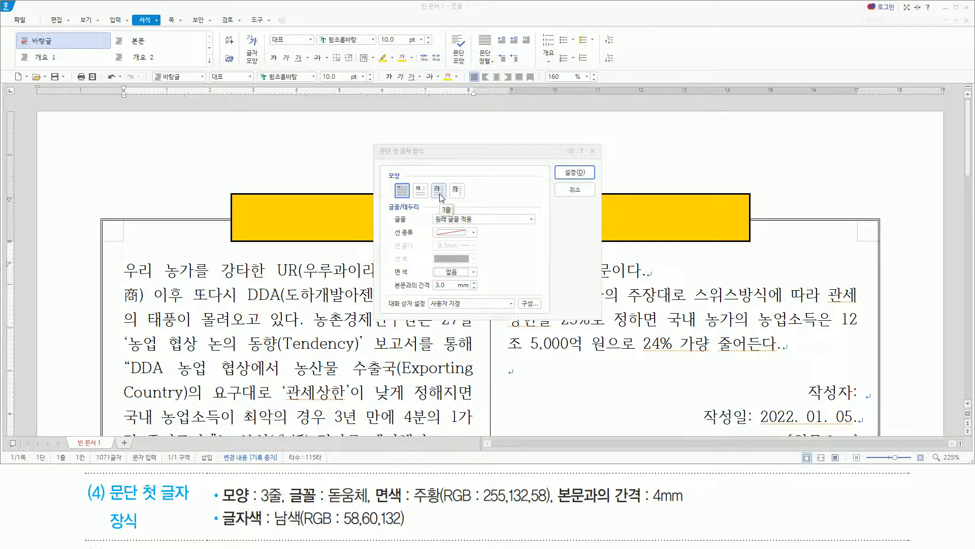
click(440, 194)
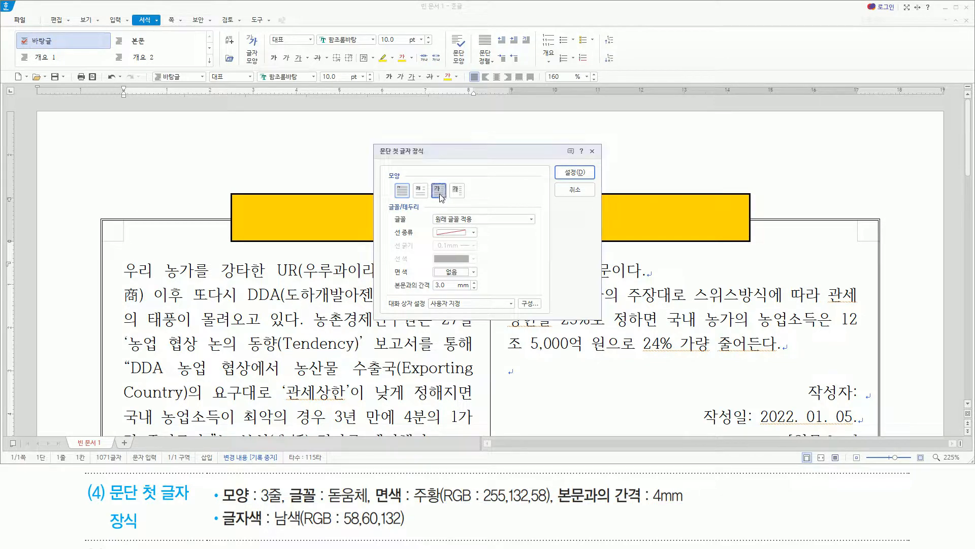
click(461, 221)
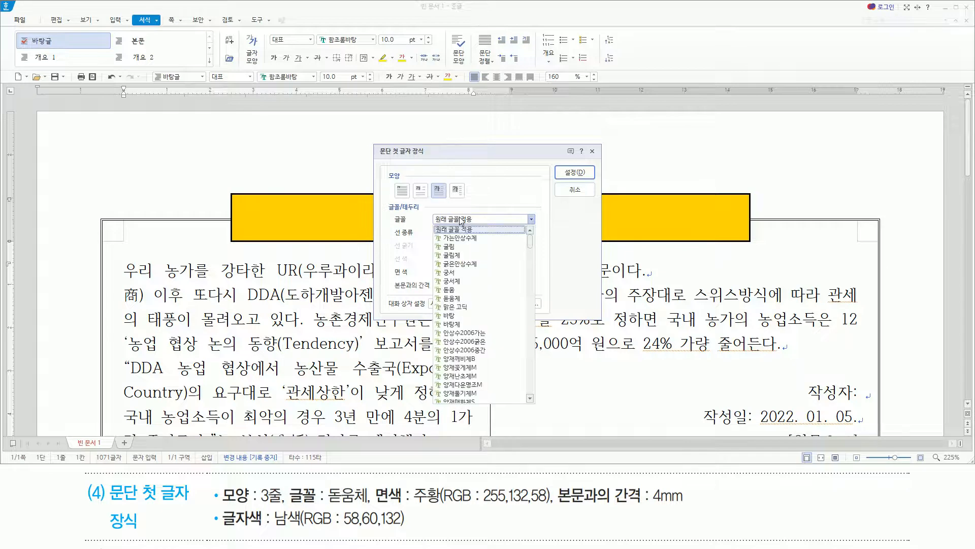
click(460, 299)
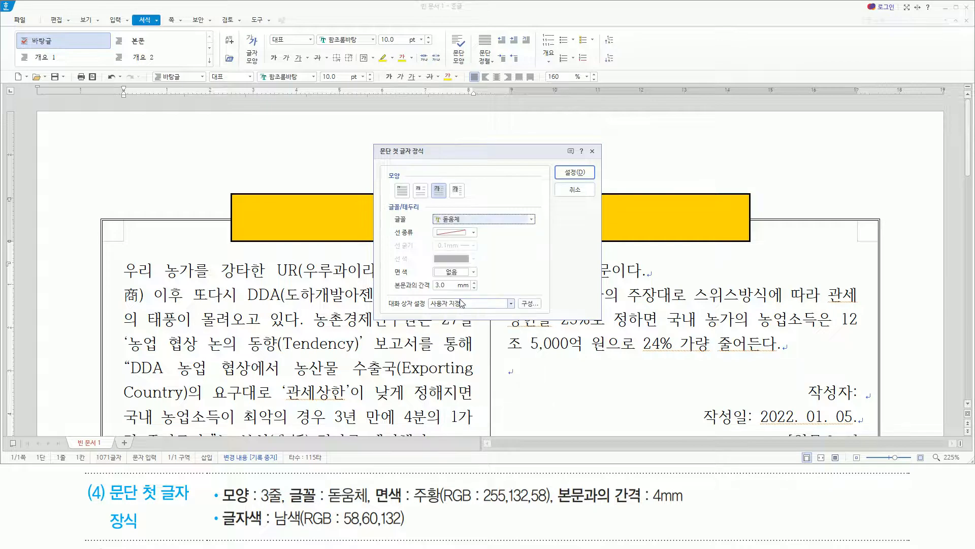
Give the drop cap an orange fill (주황, RGB 255,132,58) and 4 mm spacing from the body text, and apply it.
click(462, 273)
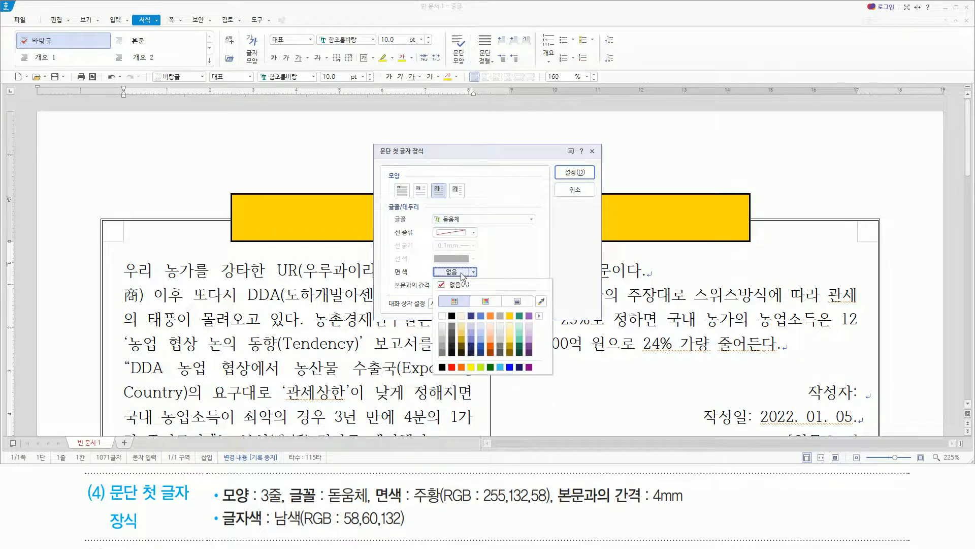
click(490, 316)
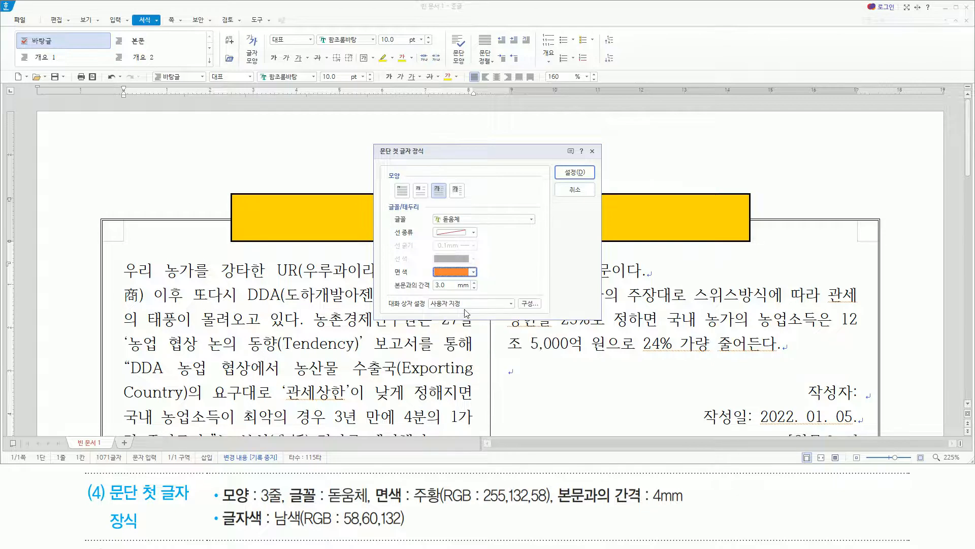
click(475, 282)
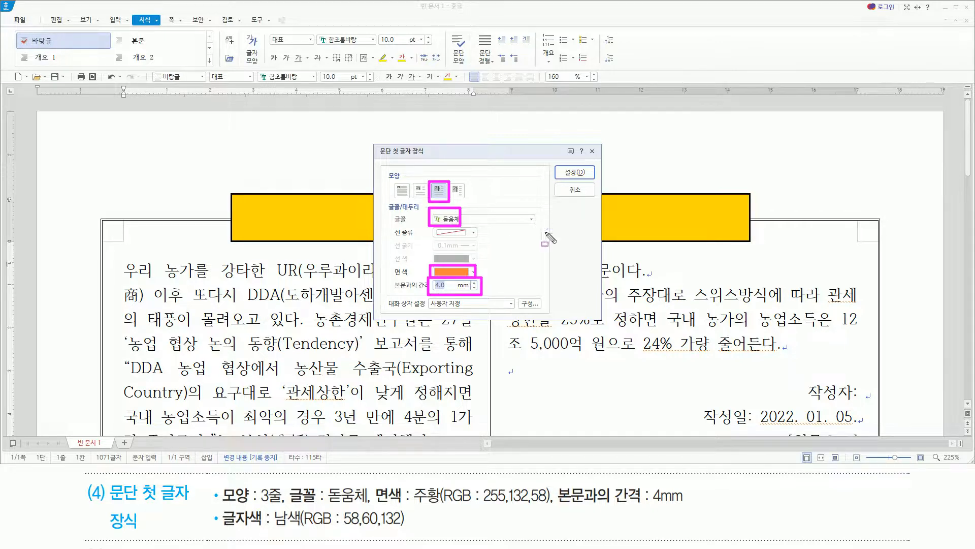
click(584, 173)
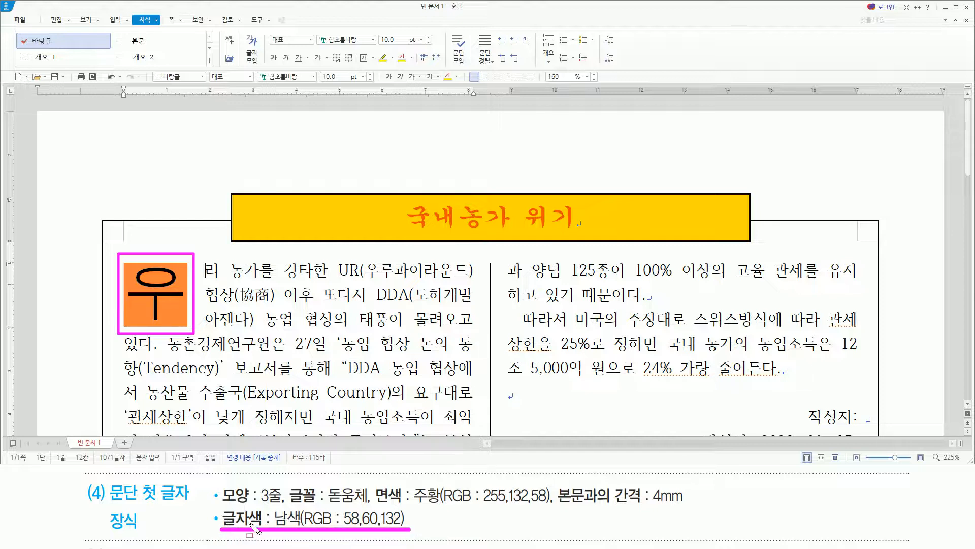
Set the font color of the drop cap letter 우 to navy (남색, RGB 58,60,132) and return to the body text.
drag(438, 67, 463, 86)
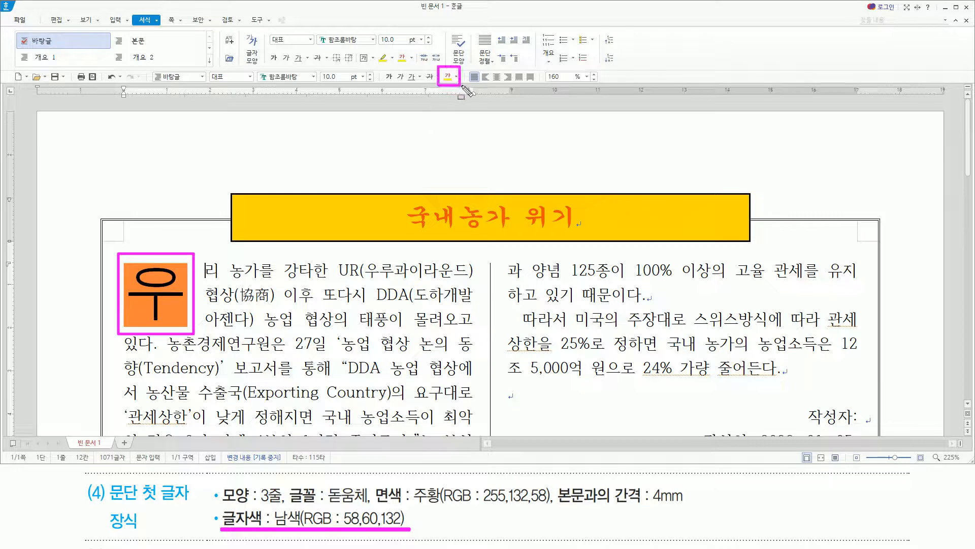
drag(136, 265, 135, 323)
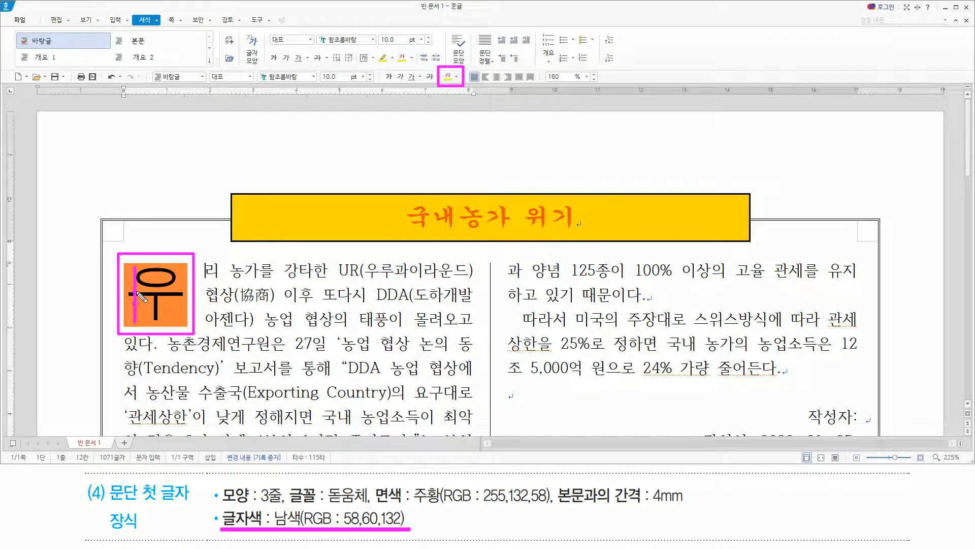
key(Escape)
drag(141, 290, 164, 291)
key(F12)
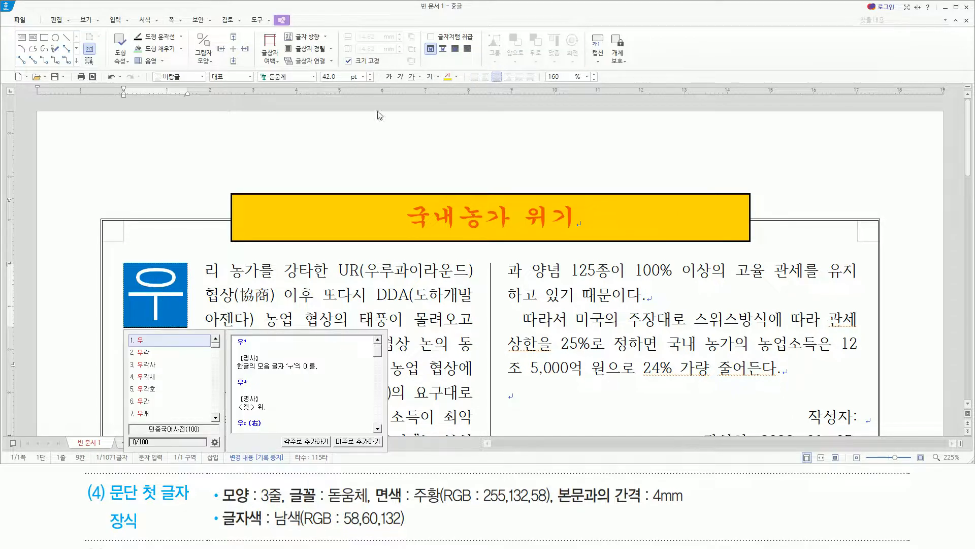
click(455, 81)
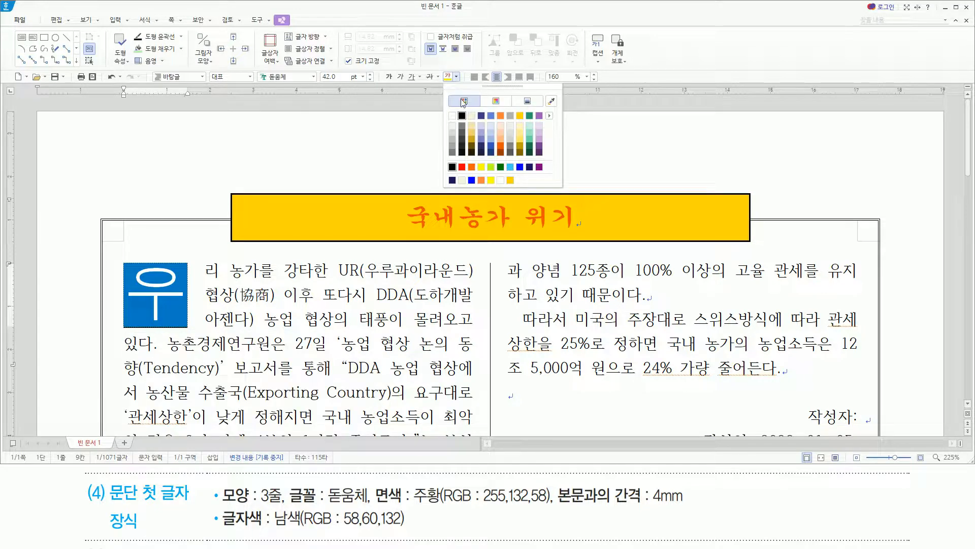
click(481, 116)
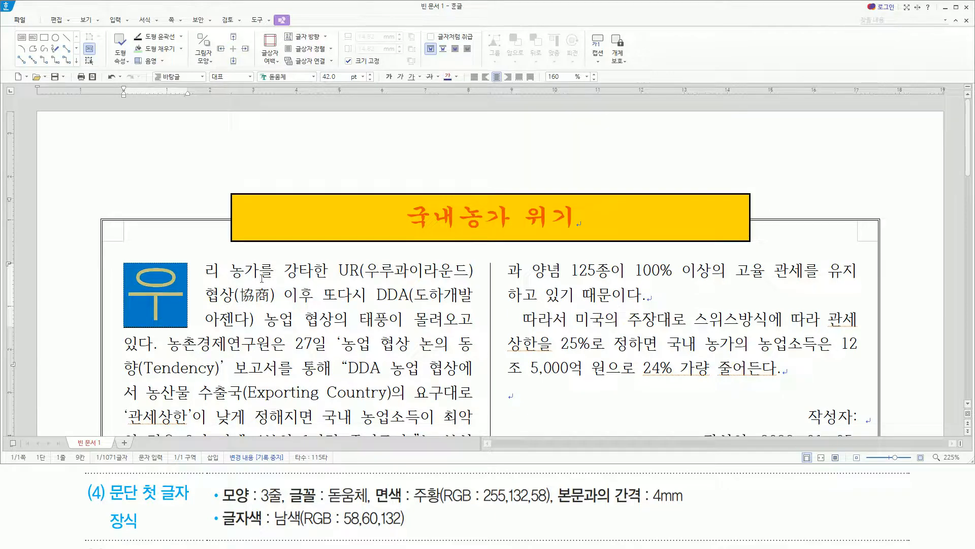
click(235, 273)
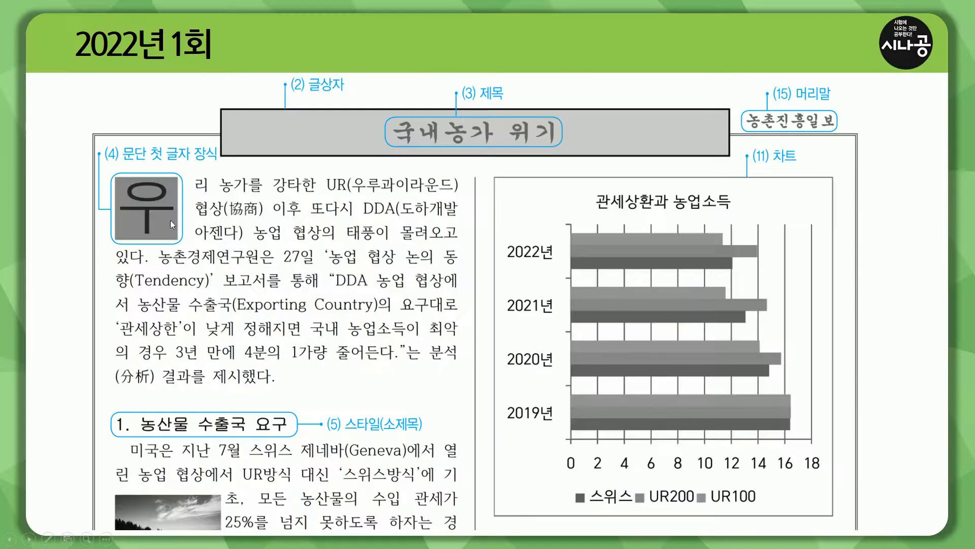
drag(86, 250, 236, 250)
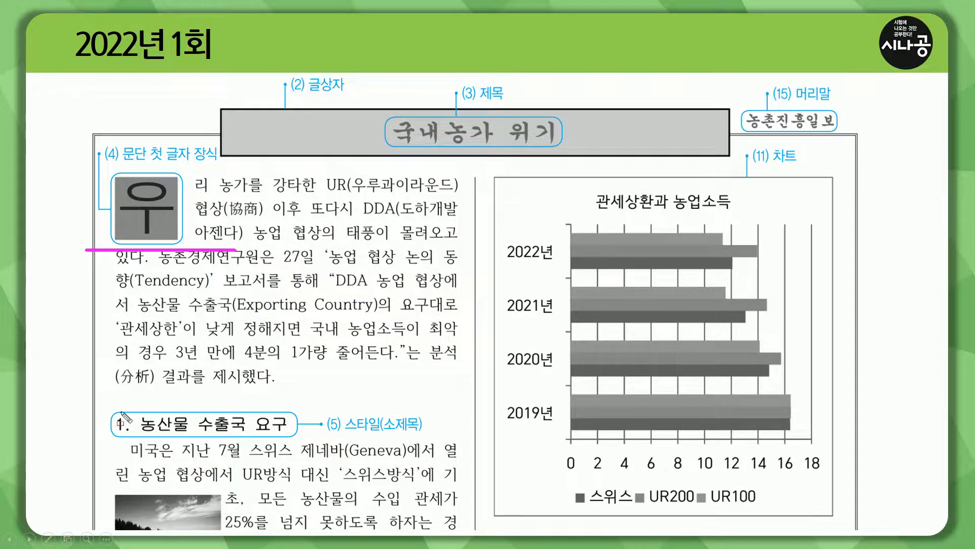
mouse_move(107, 409)
mouse_down()
mouse_move(255, 438)
mouse_move(424, 433)
mouse_up()
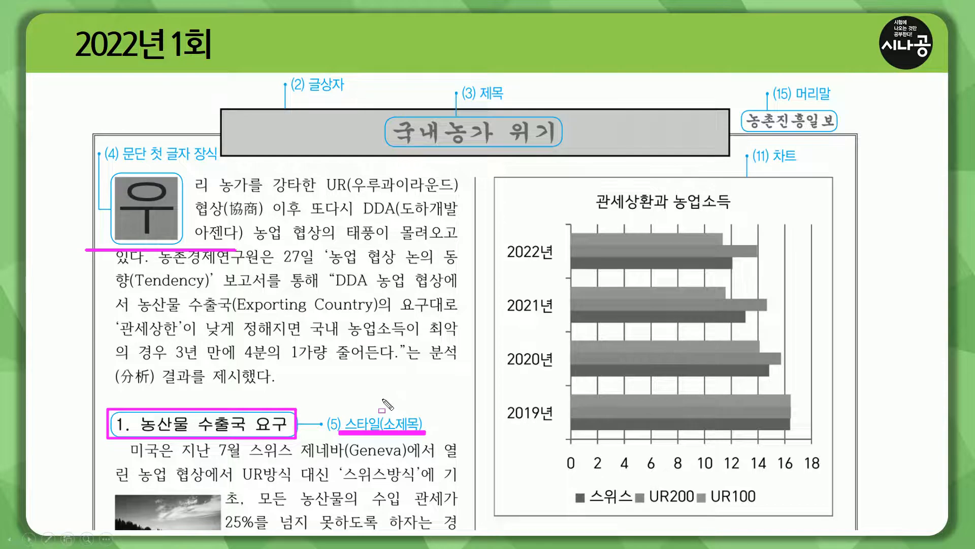
key(e)
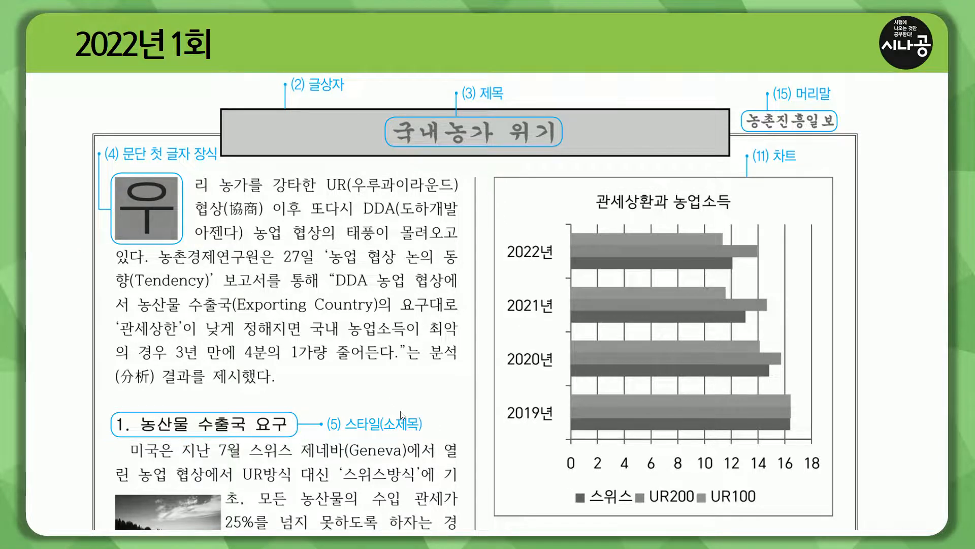
click(396, 374)
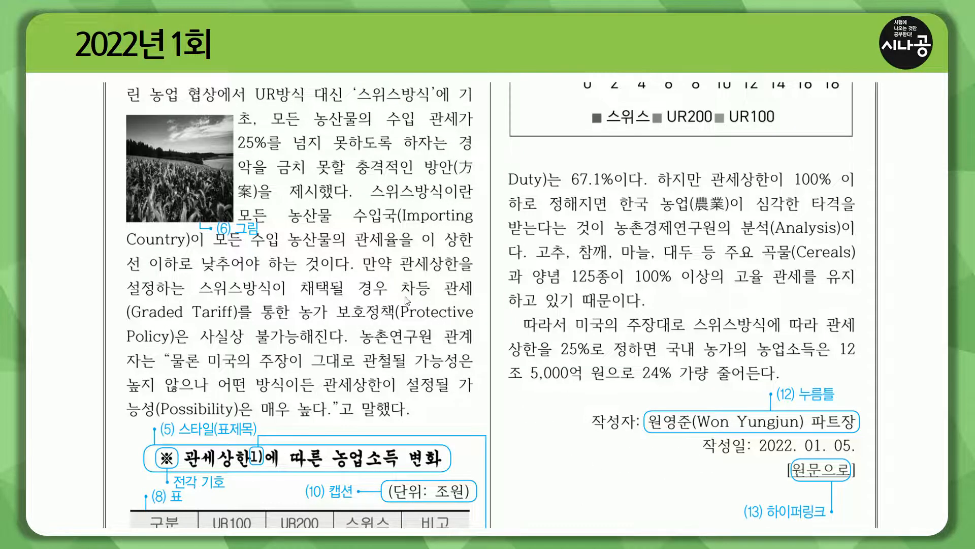
drag(147, 442, 466, 476)
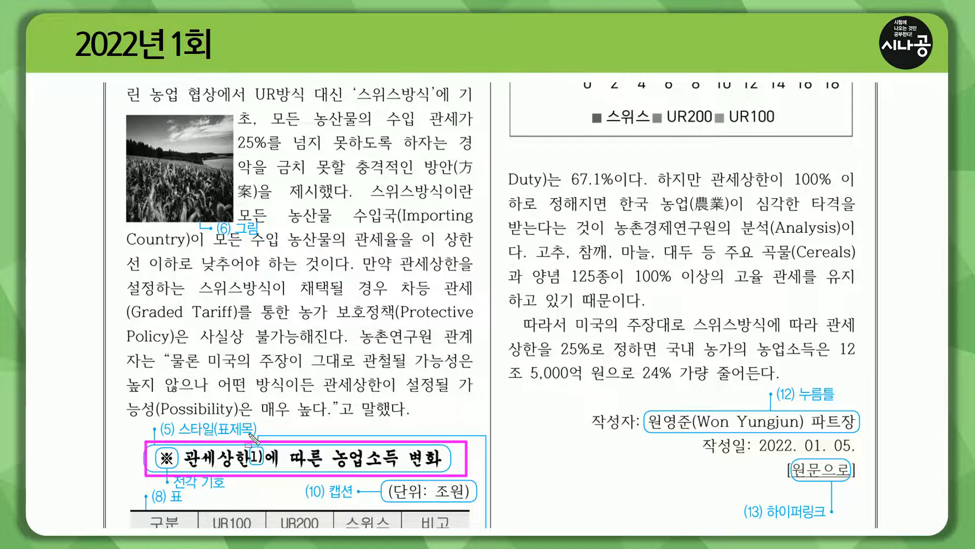
key(Escape)
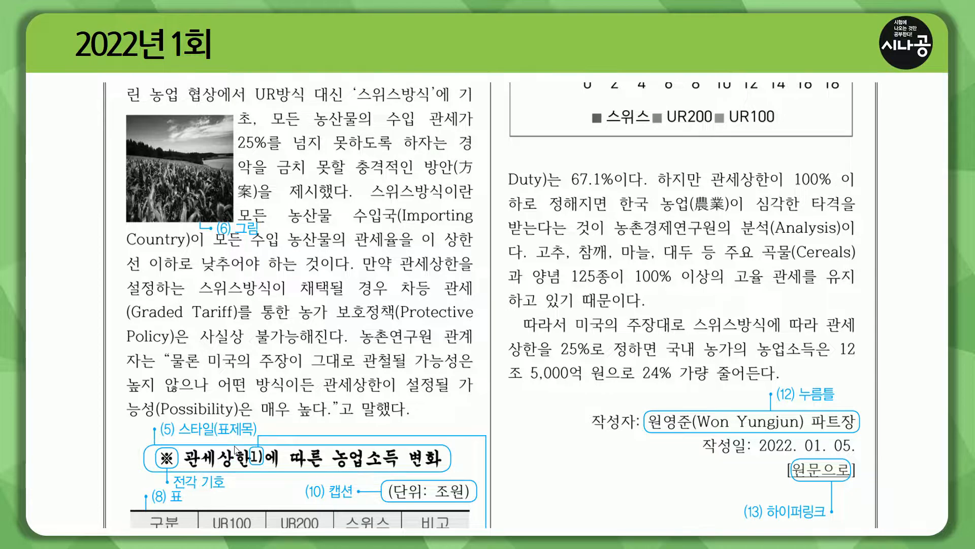
scroll(235, 450, down, 5)
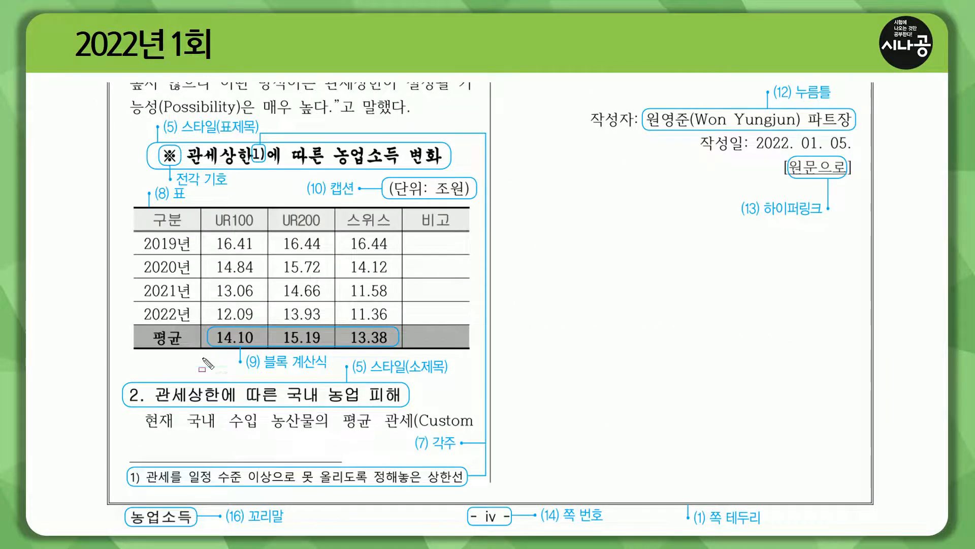
drag(121, 381, 415, 410)
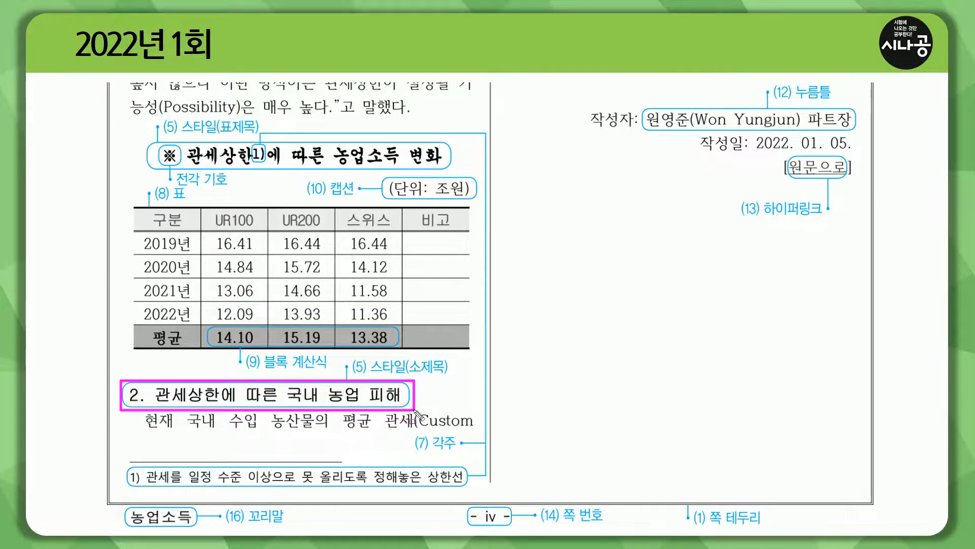
drag(370, 376, 445, 376)
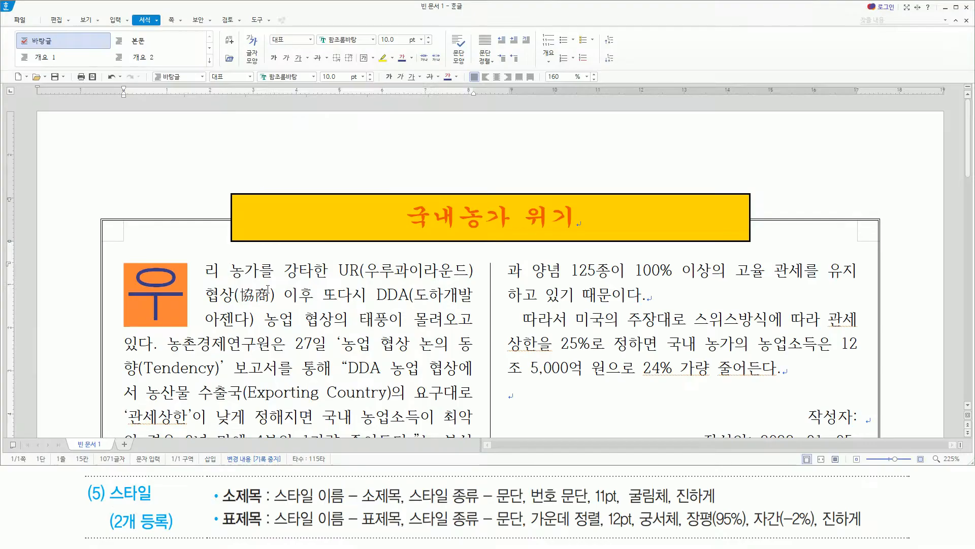
Place the cursor at the start of the heading 농산물 수출국 요구 and open the style (스타일) settings.
scroll(271, 288, down, 3)
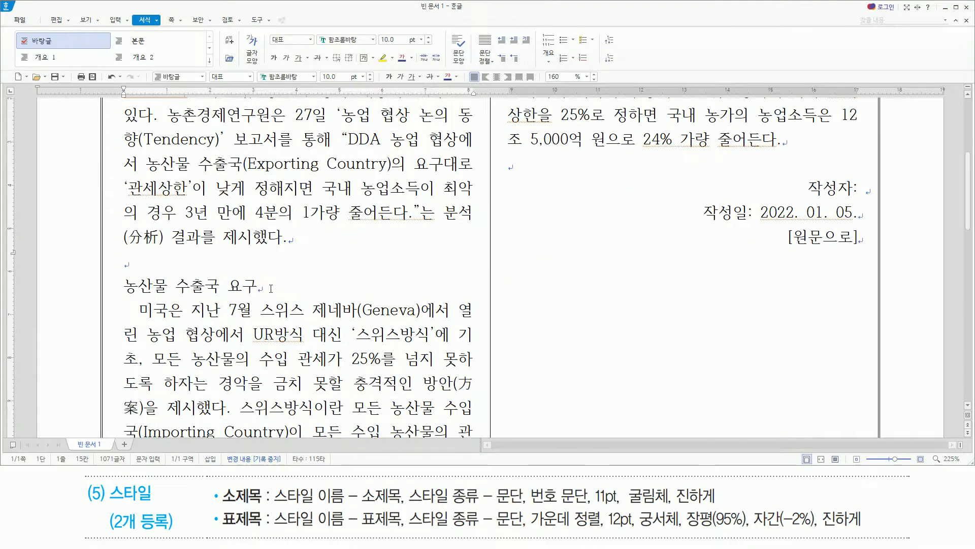
click(127, 286)
drag(117, 293, 264, 298)
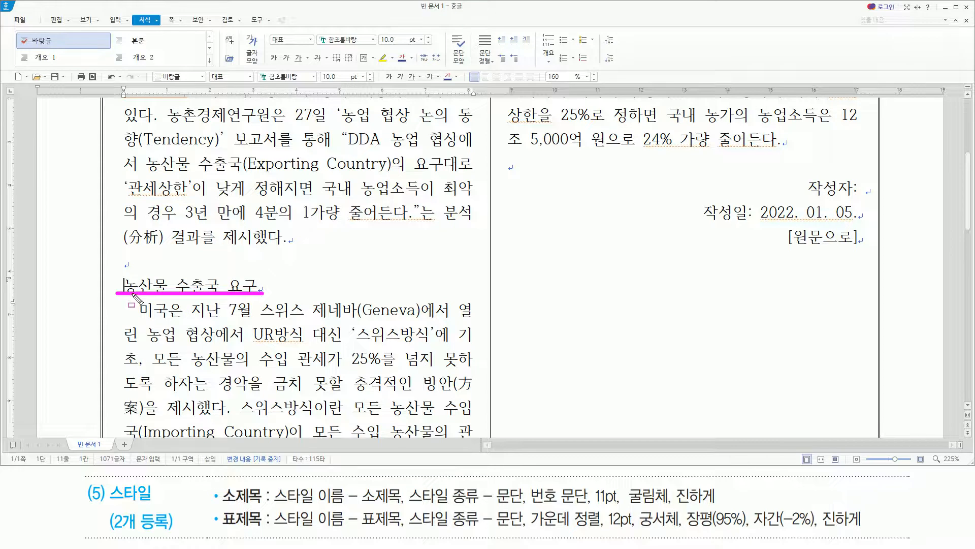
drag(120, 272, 125, 294)
key(Escape)
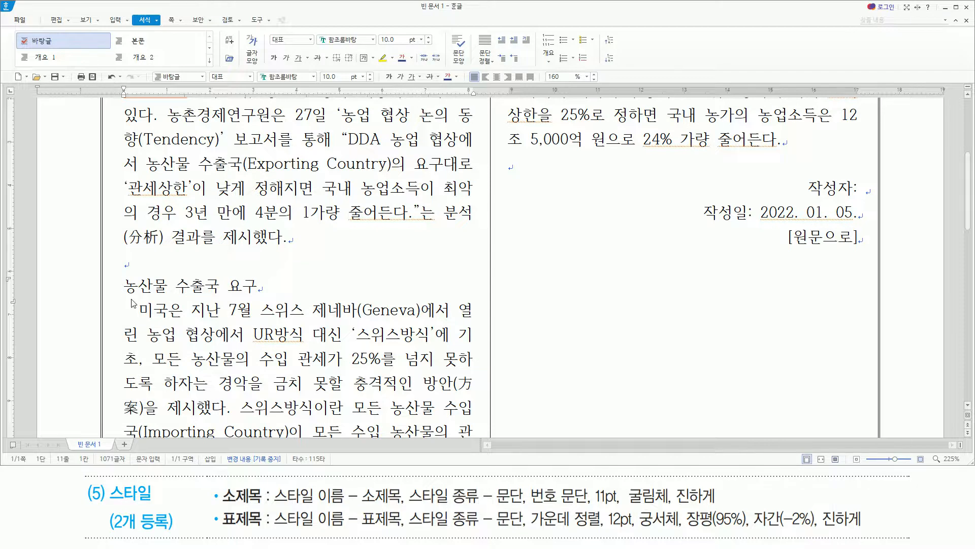
key(F6)
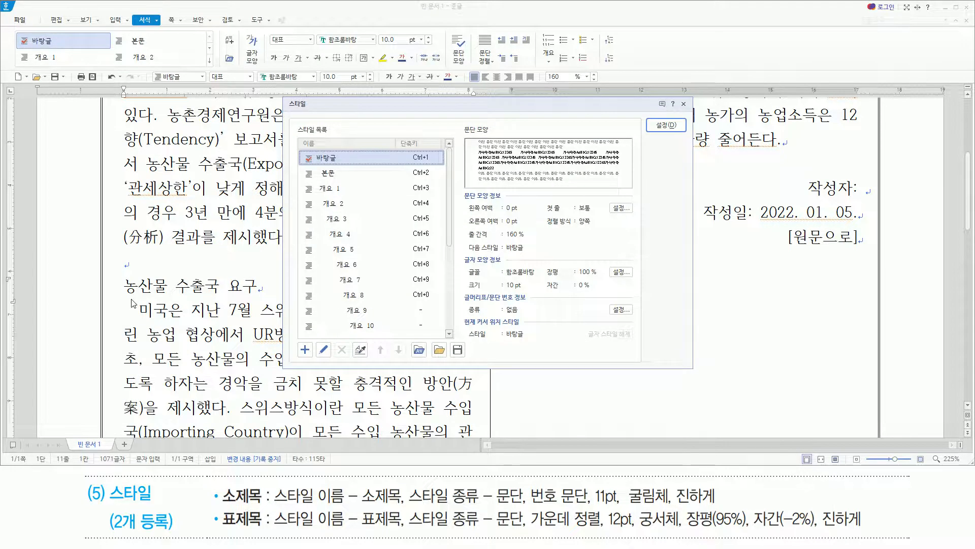
drag(281, 98, 694, 369)
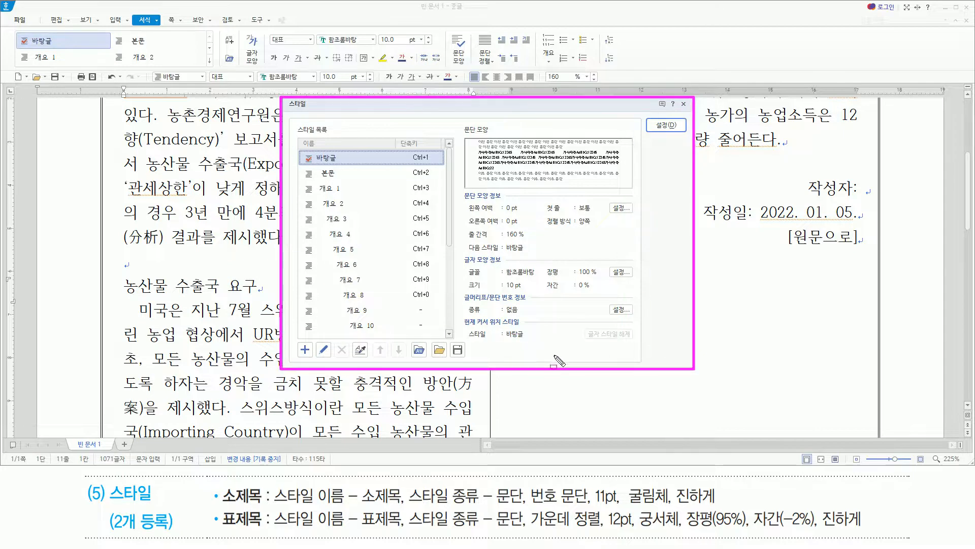
mouse_move(220, 480)
mouse_down()
mouse_move(244, 537)
mouse_move(266, 533)
mouse_up()
drag(113, 530, 168, 531)
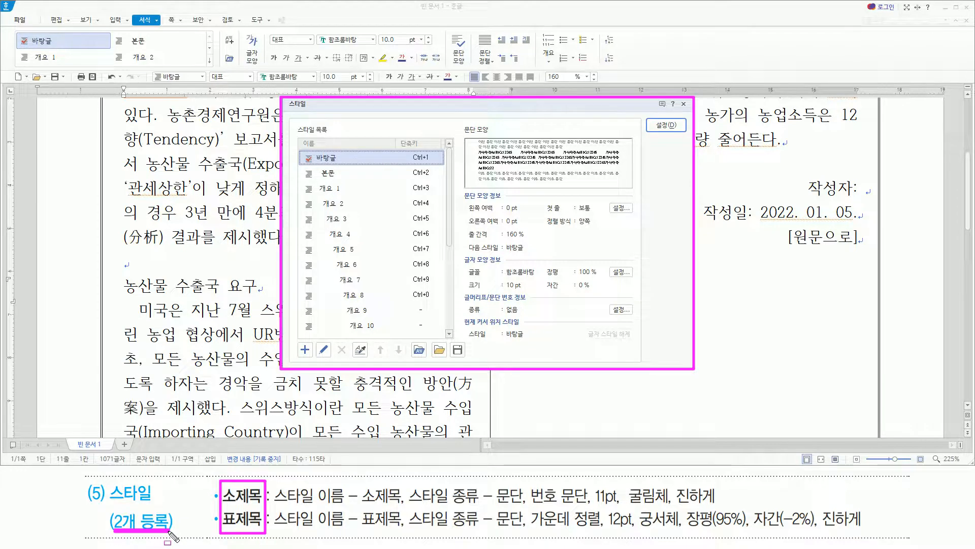
Add a new paragraph-type (문단) style named 소제목 to the style list.
key(Escape)
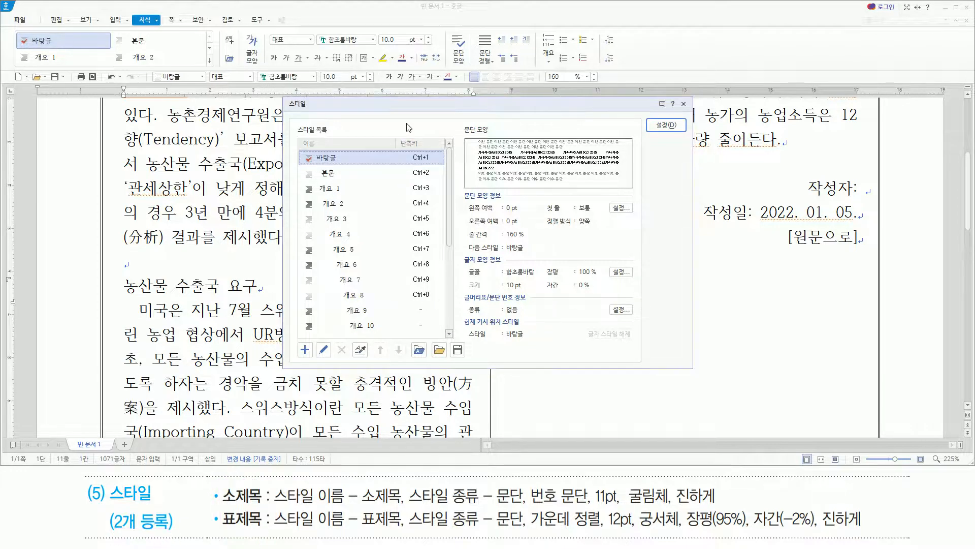
drag(297, 339, 311, 359)
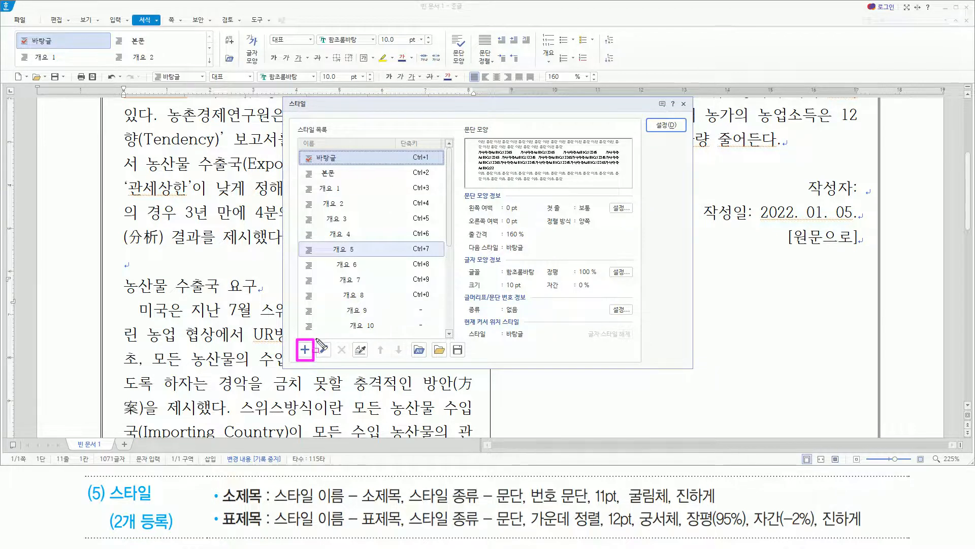
key(Escape)
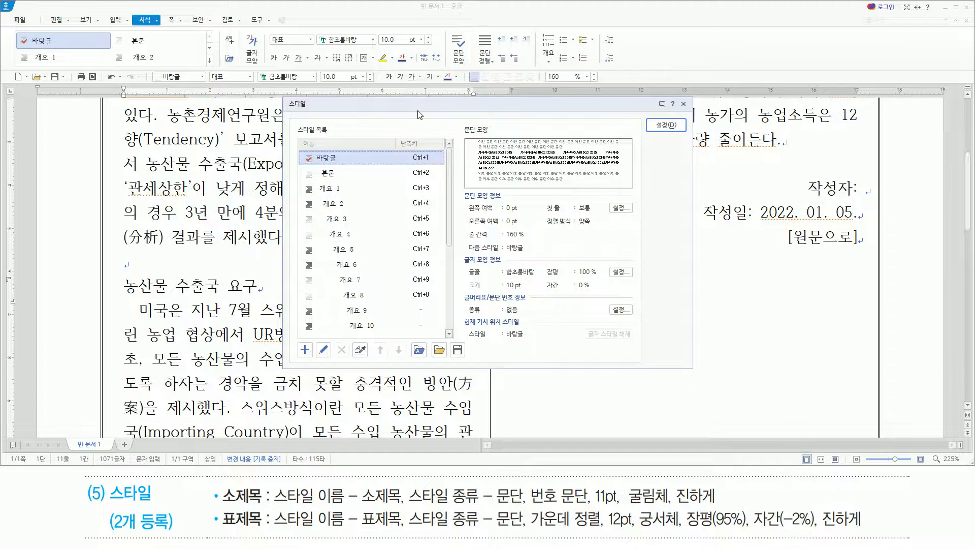
key(alt)
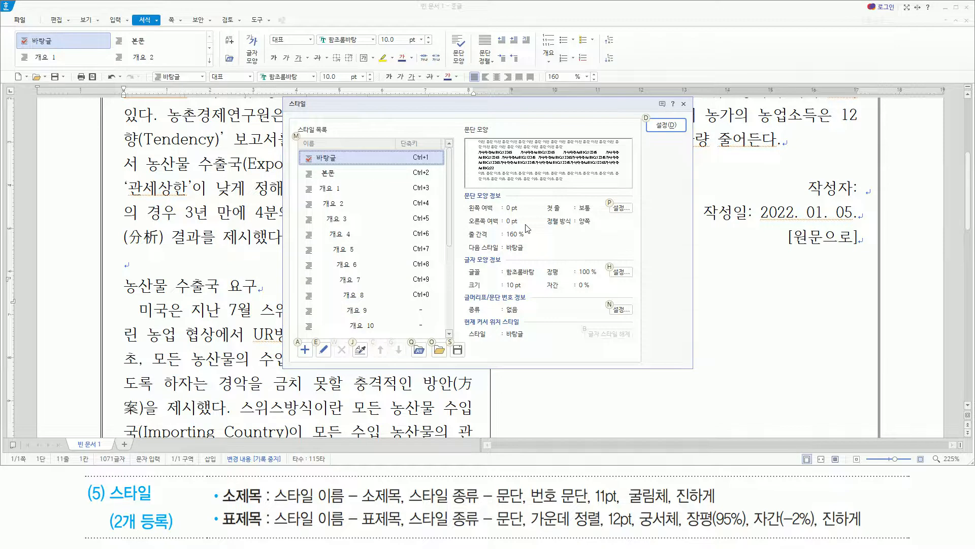
key(alt+a)
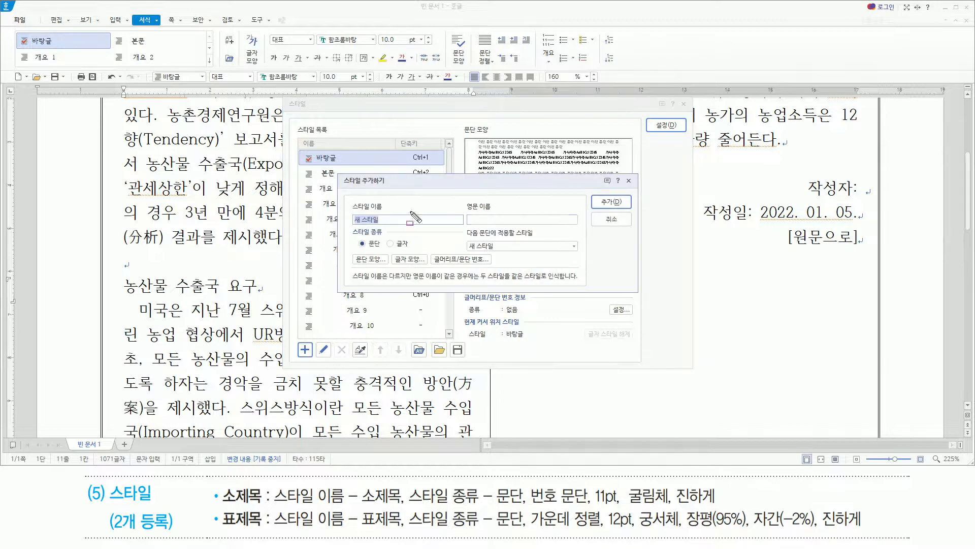
drag(335, 171, 638, 294)
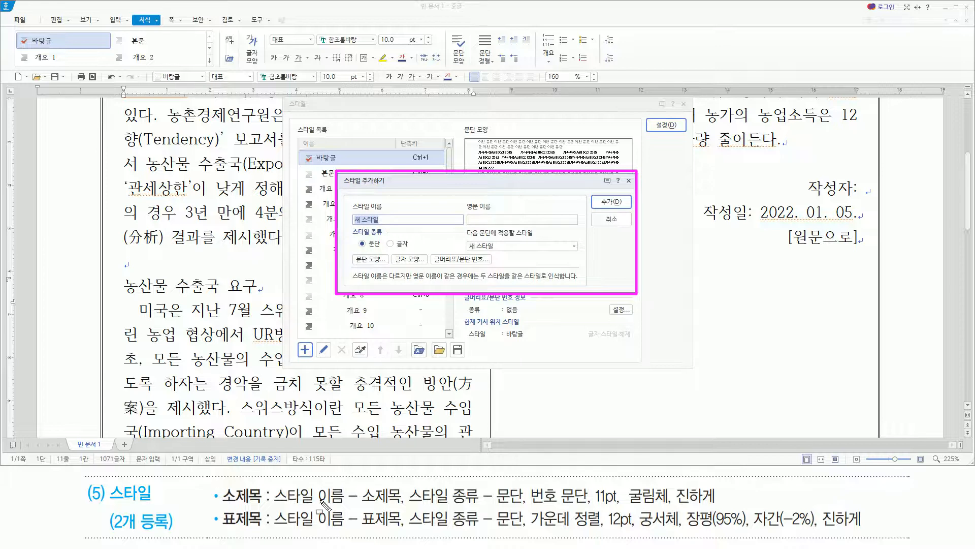
drag(274, 504, 524, 504)
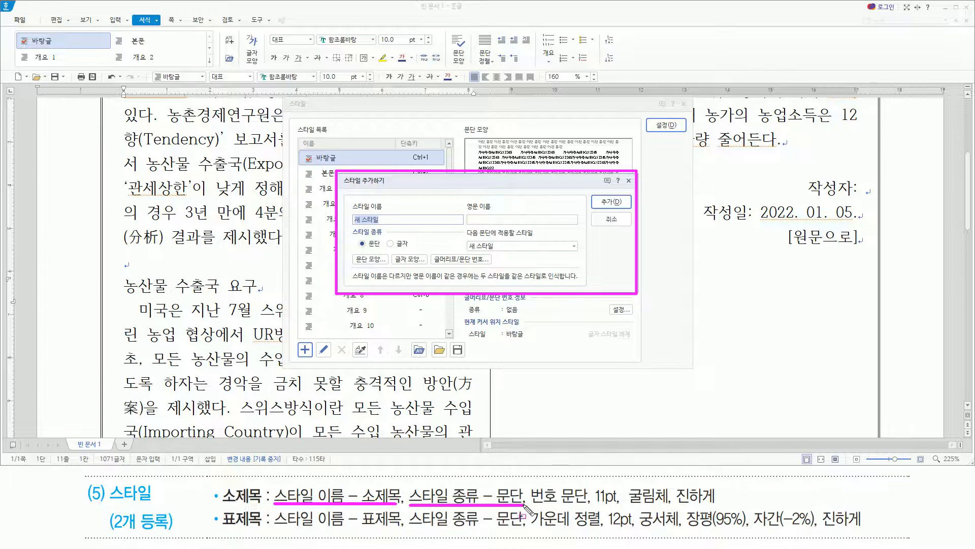
drag(350, 227, 385, 249)
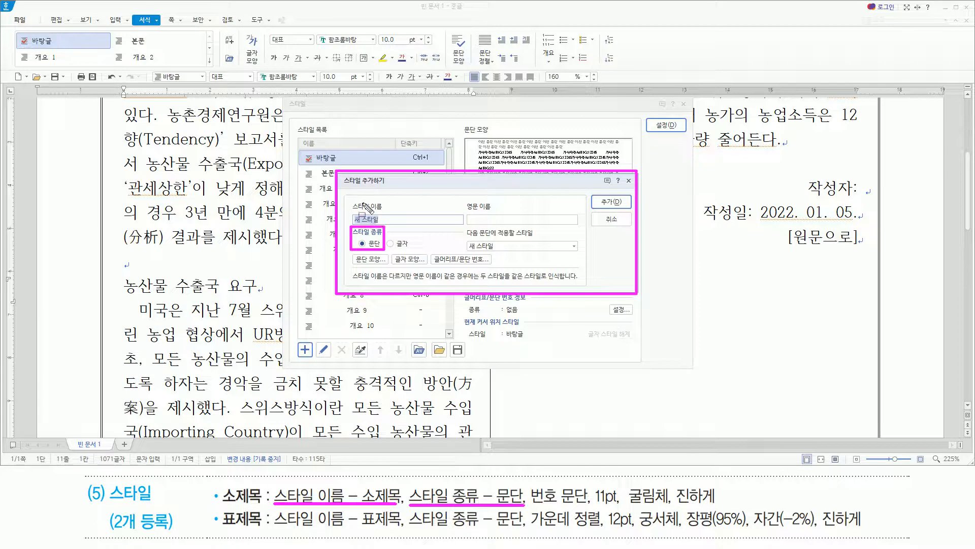
key(Escape)
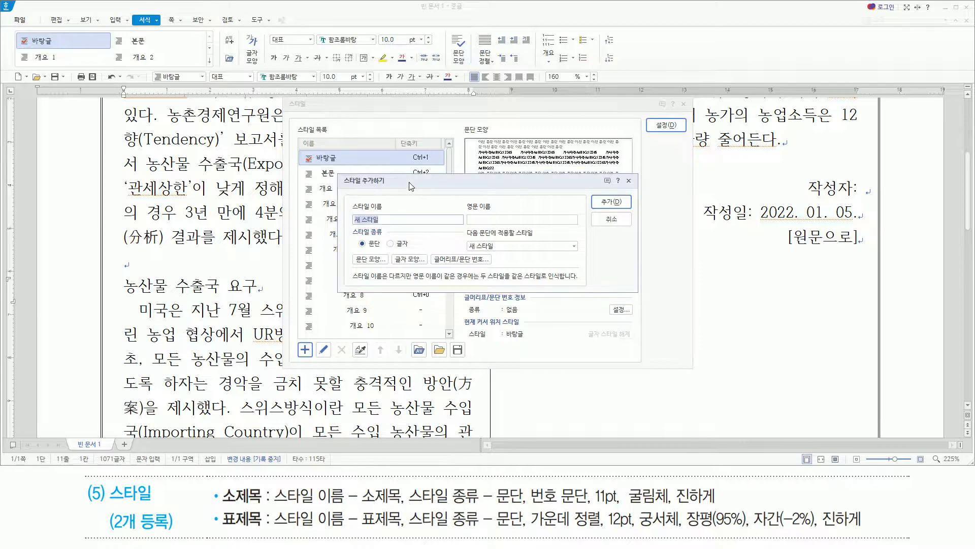
text(소제목)
key(ctrl+2)
click(379, 218)
key(Return)
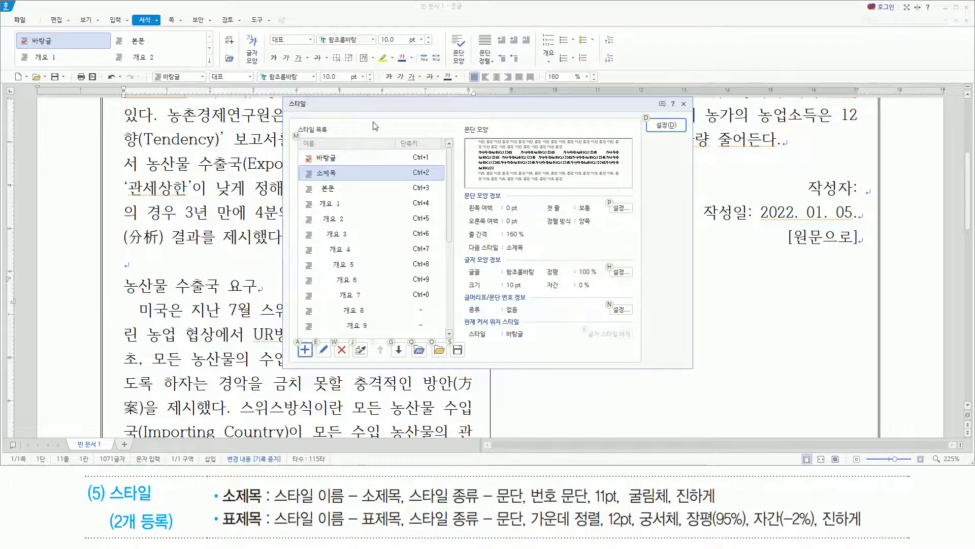
Edit the 소제목 style to use the paragraph number format 1., 가., 1), 가).
key(alt+e)
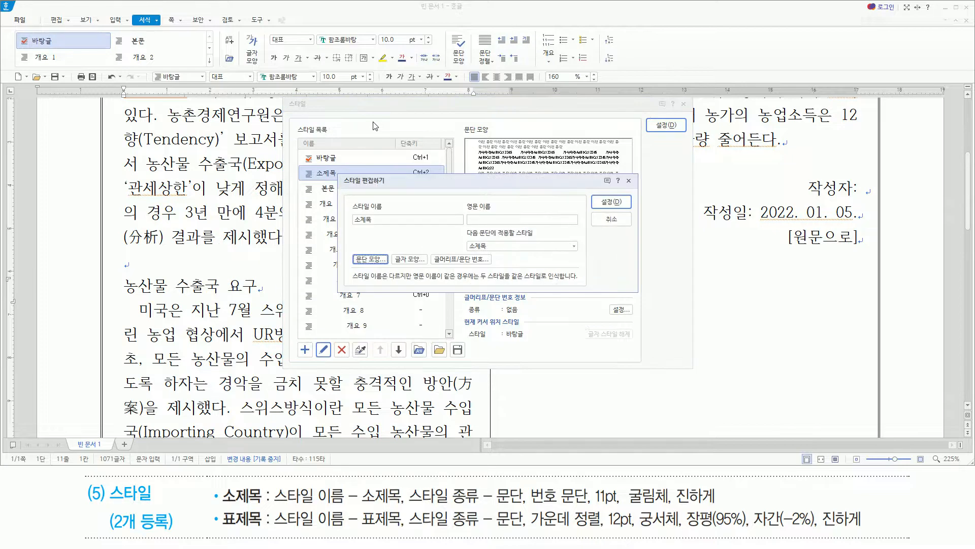
mouse_move(334, 171)
mouse_down()
mouse_move(523, 274)
mouse_move(638, 297)
mouse_up()
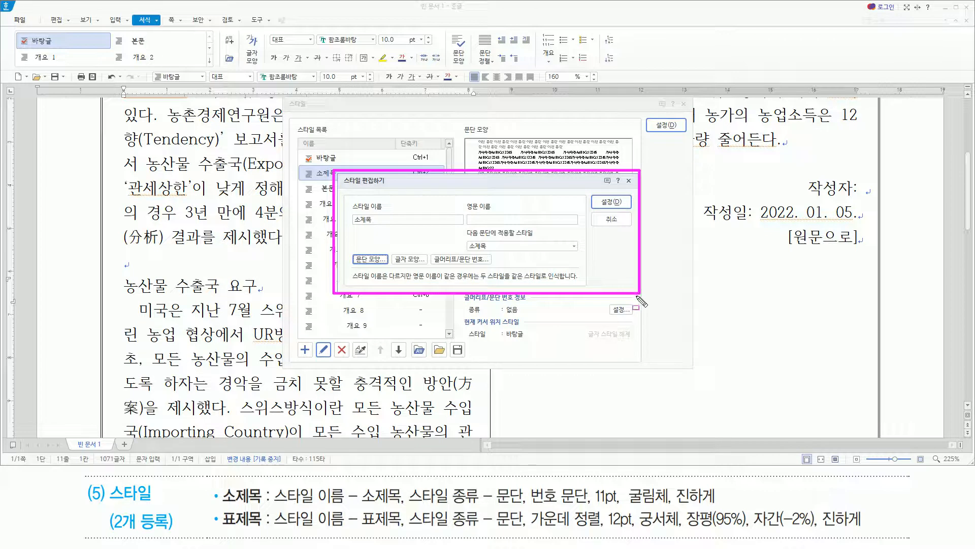
drag(224, 504, 263, 505)
mouse_move(529, 507)
mouse_down()
mouse_move(723, 509)
mouse_move(719, 484)
mouse_up()
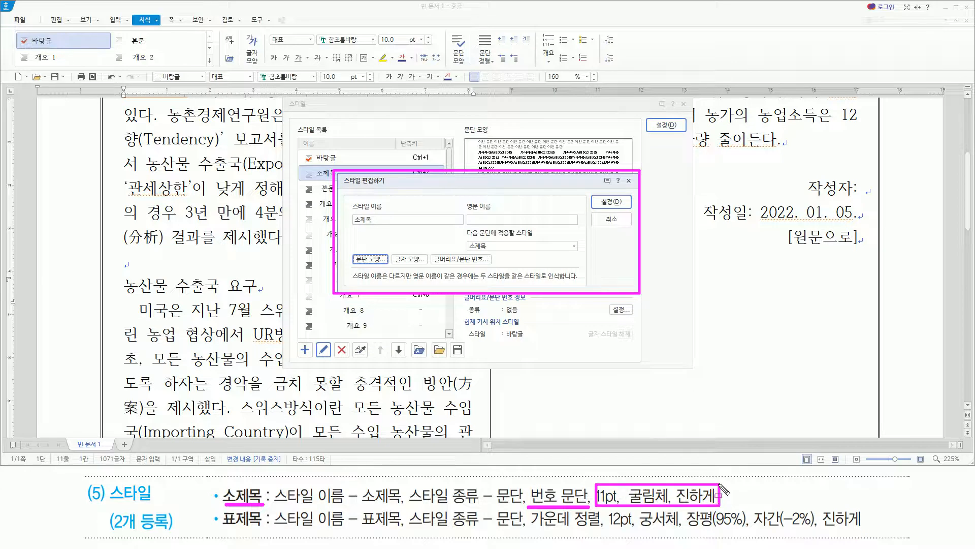
drag(394, 253, 425, 266)
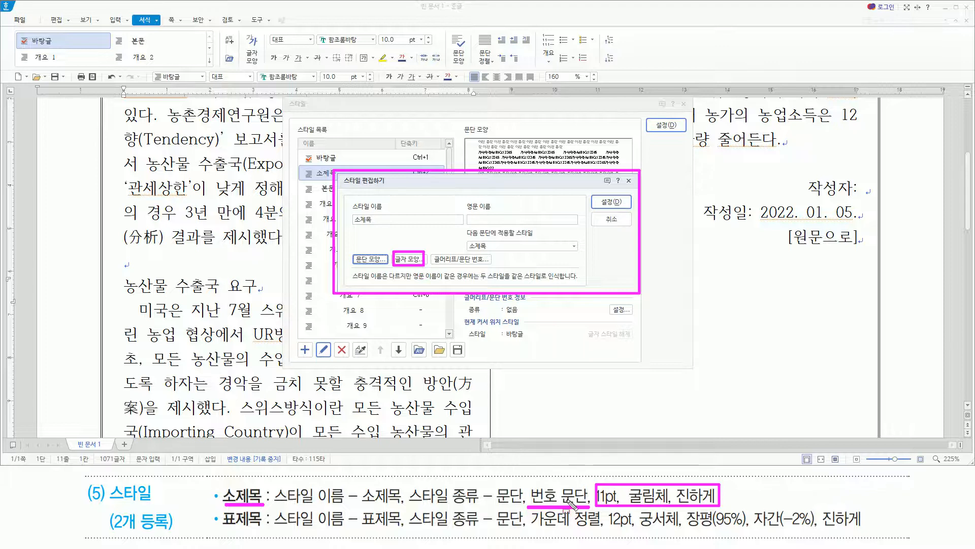
mouse_move(435, 265)
mouse_down()
mouse_move(493, 265)
mouse_move(491, 253)
mouse_up()
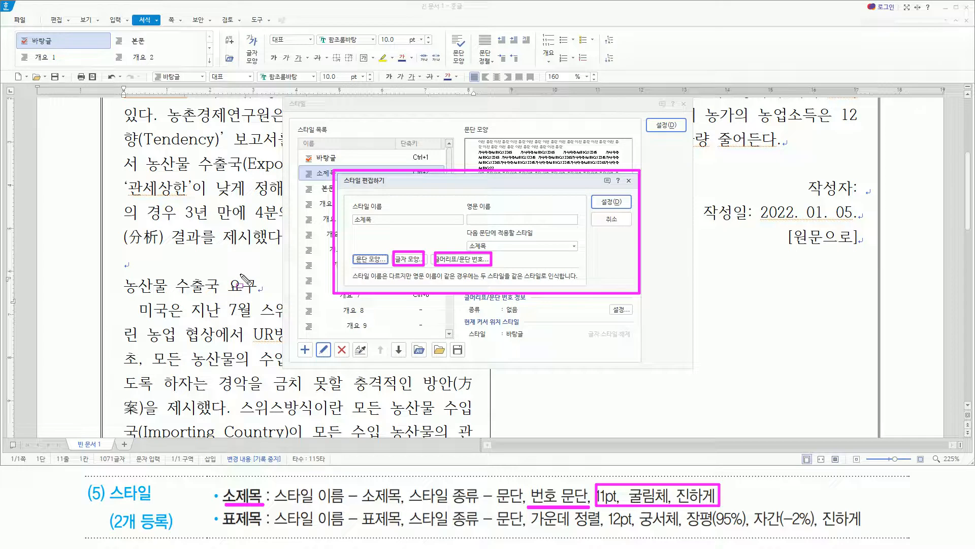
key(Escape)
key(alt)
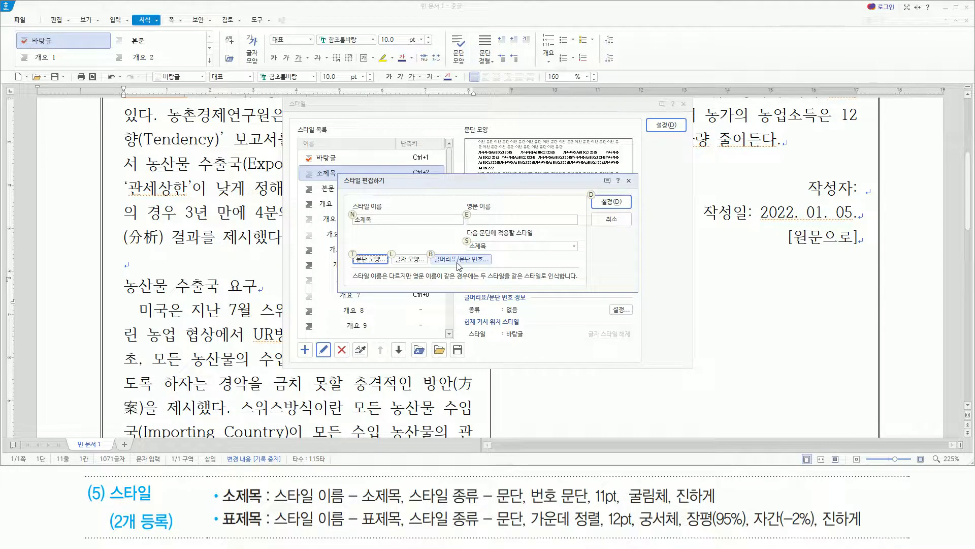
key(alt+b)
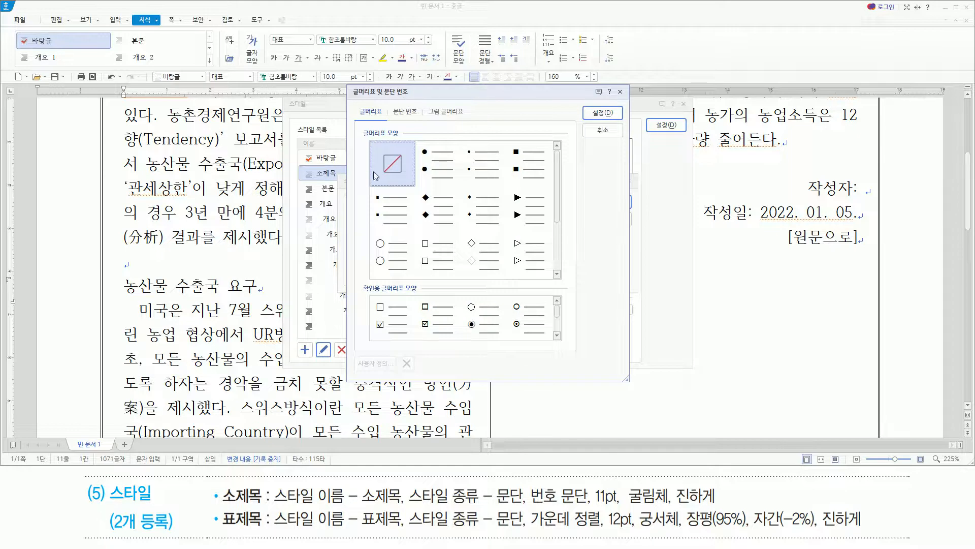
click(406, 112)
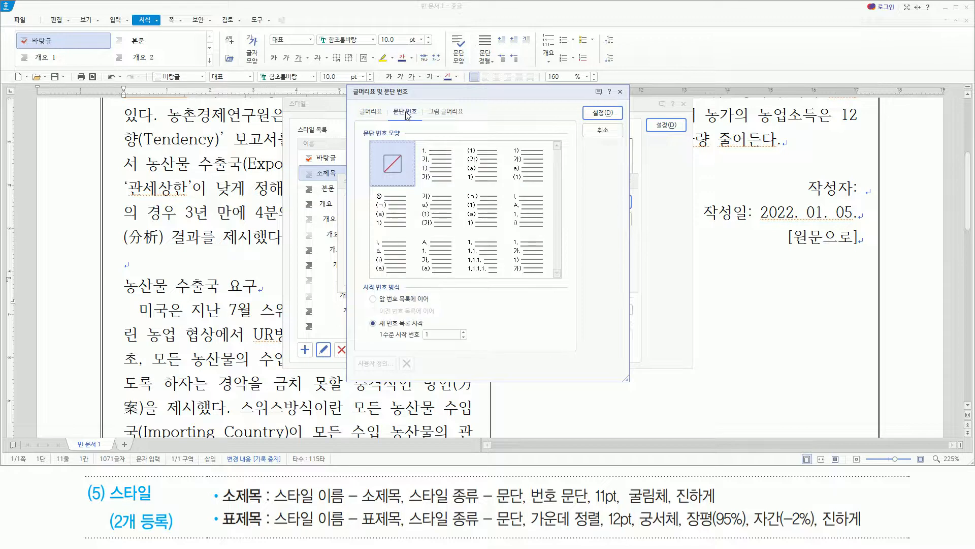
click(422, 153)
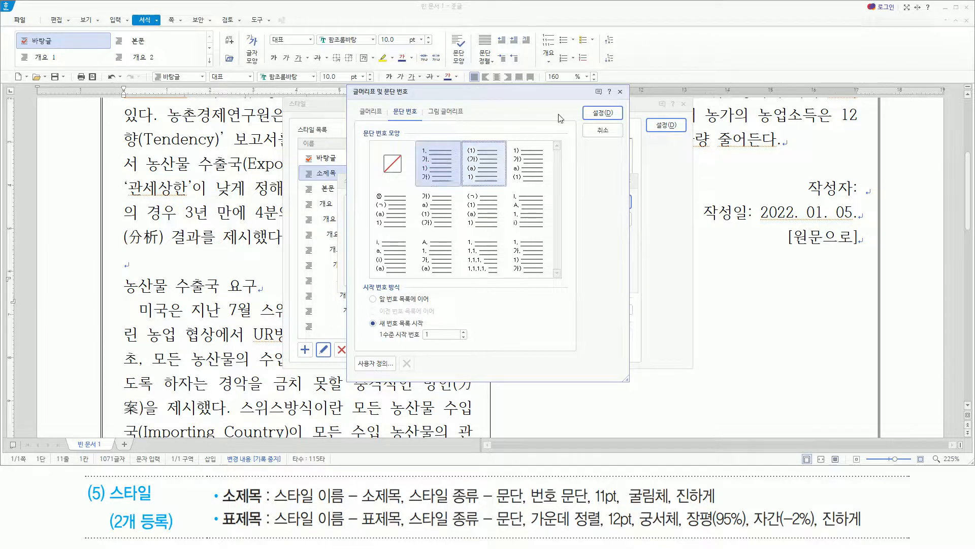
click(603, 112)
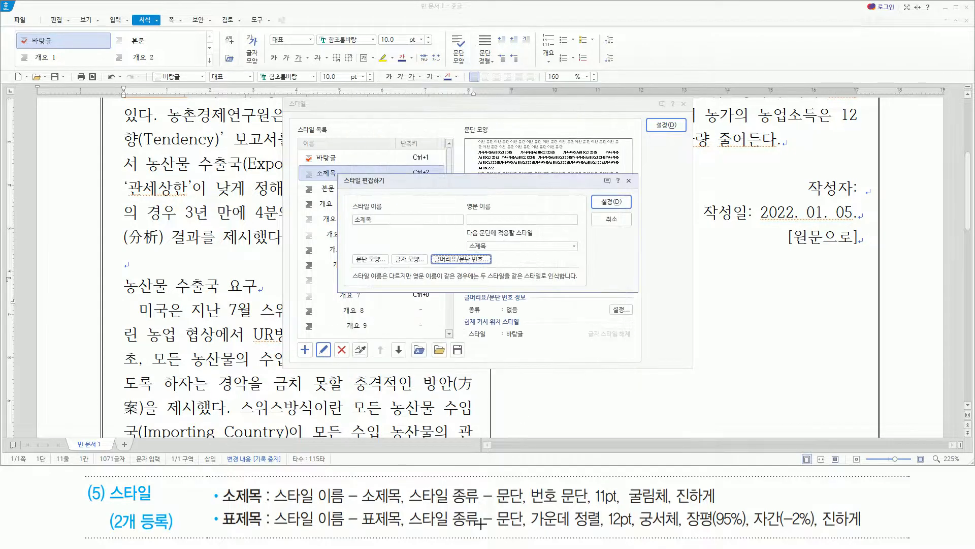
Set the 소제목 style's character format to 굴림체, 11 pt and bold (진하게).
drag(526, 504, 581, 505)
key(alt)
text(l)
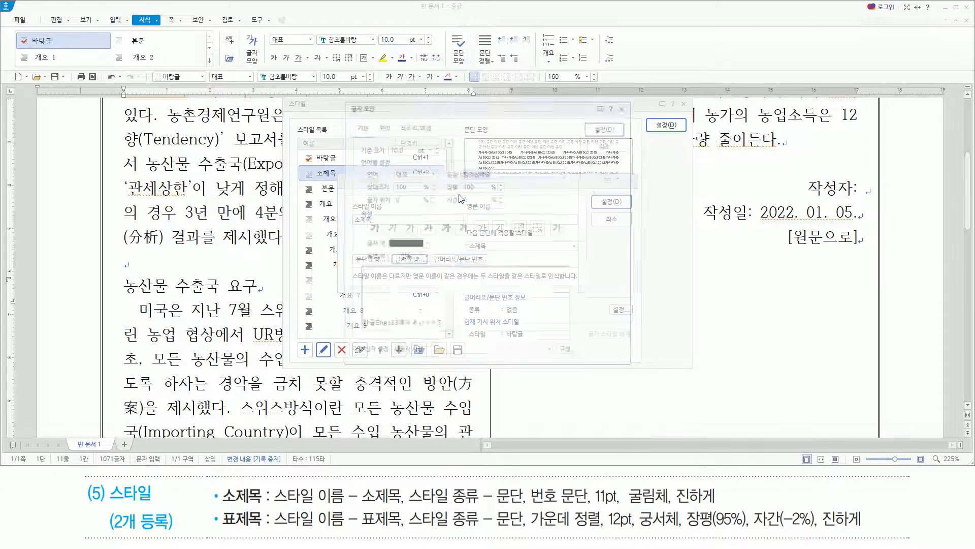
text(굴림체)
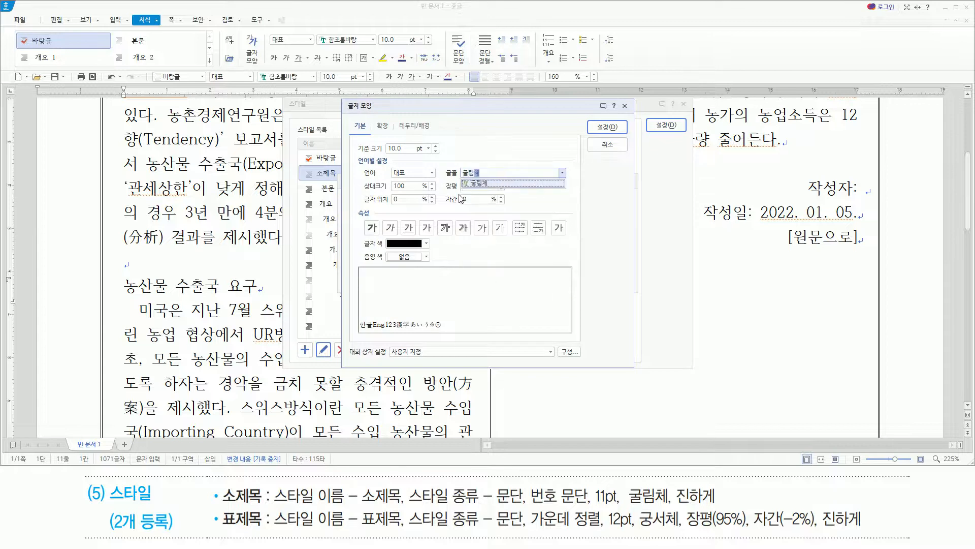
key(Return)
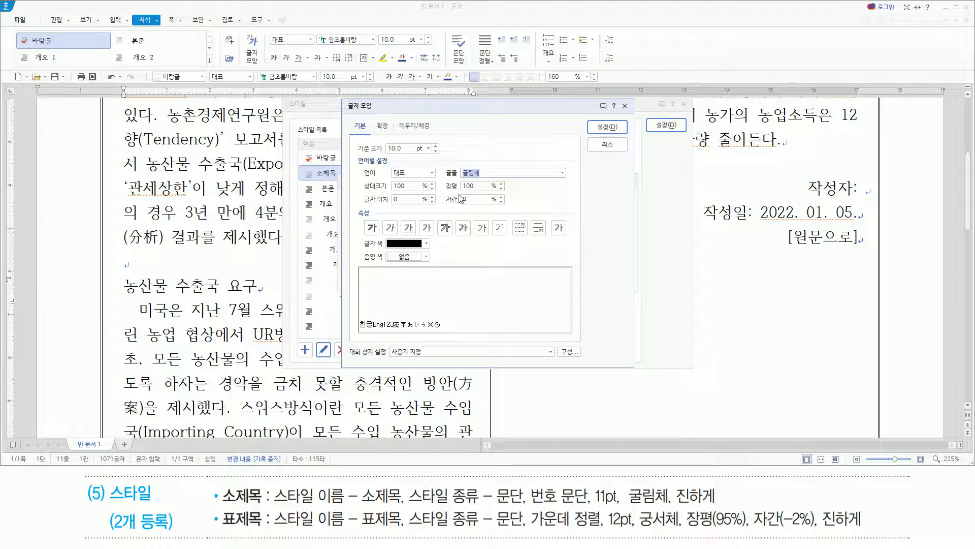
key(alt)
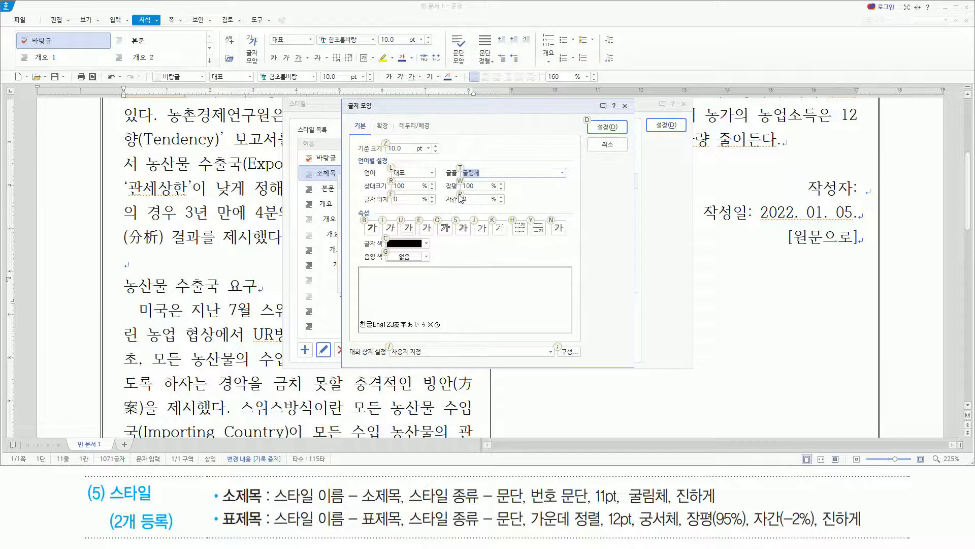
text(z11)
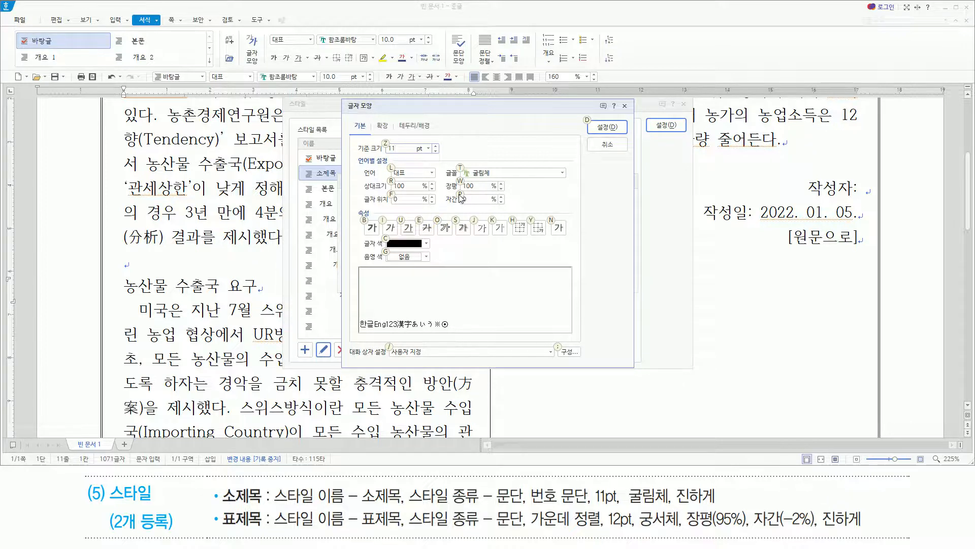
key(alt+b)
key(ctrl+shift+d)
drag(446, 165, 498, 178)
drag(384, 139, 408, 157)
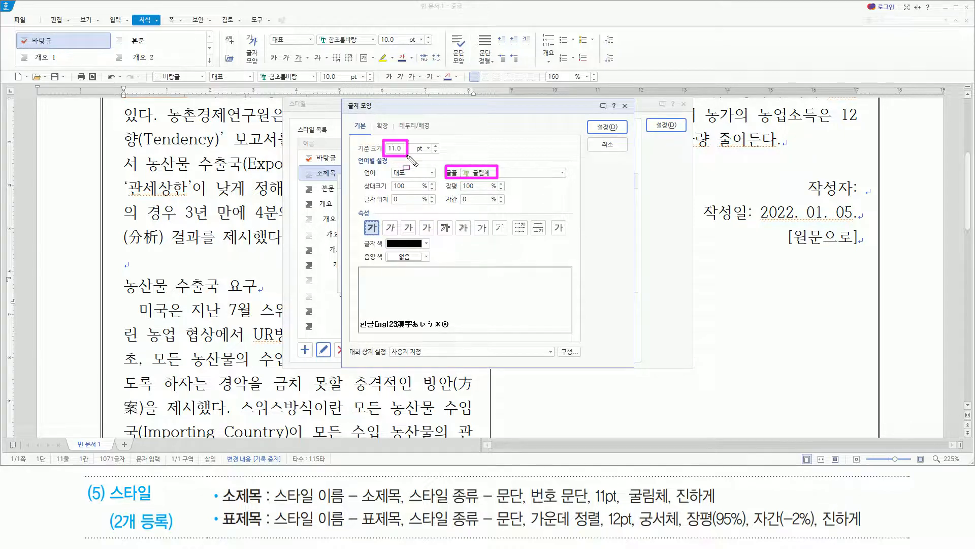
drag(359, 214, 385, 239)
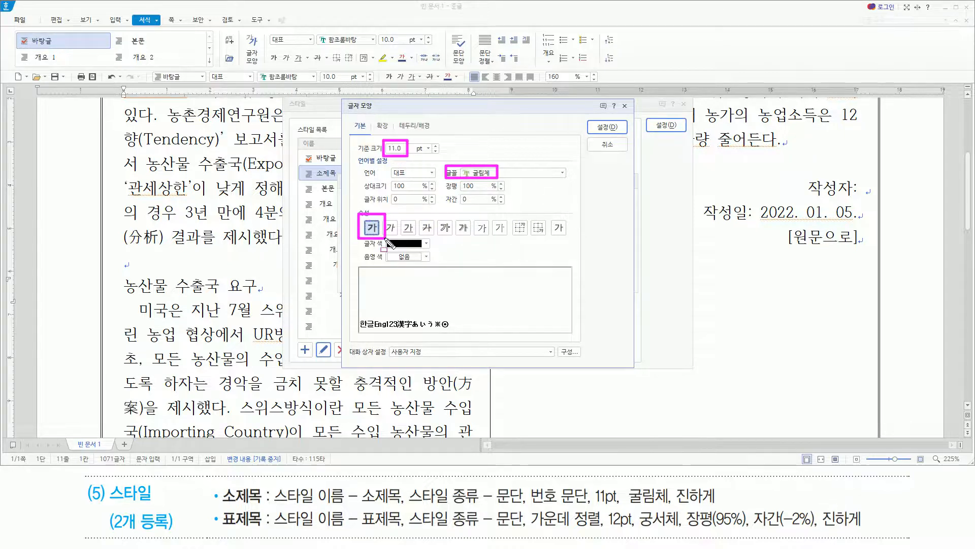
key(Escape)
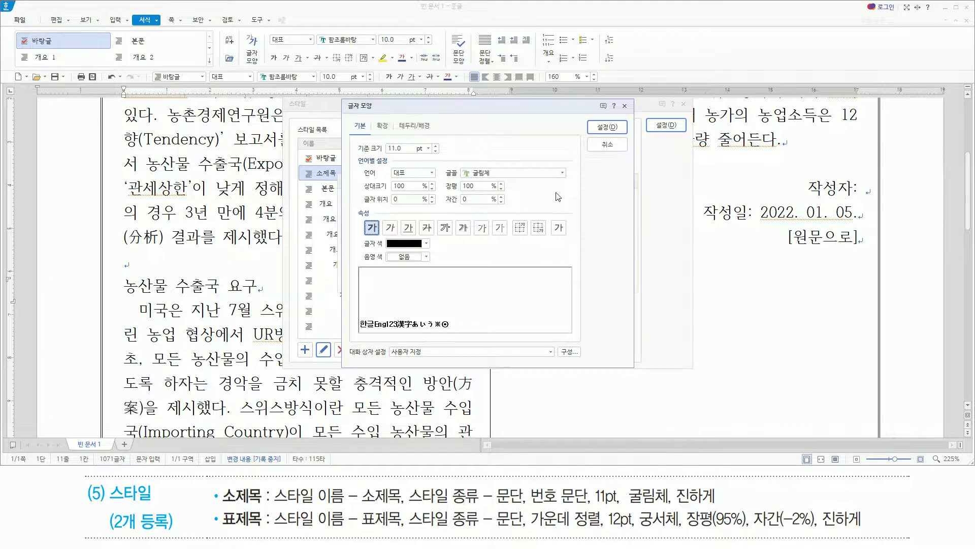
key(Return)
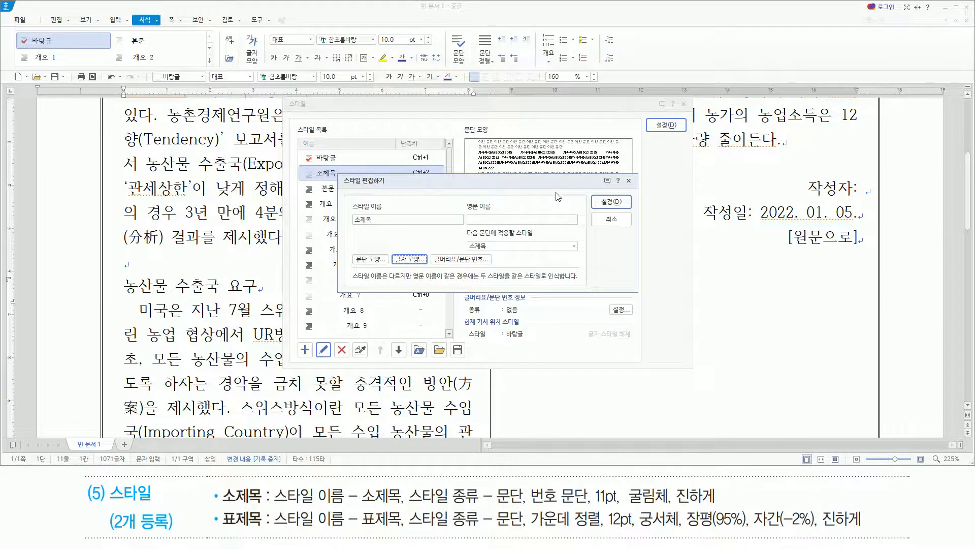
Save the edited 소제목 style and apply it to the heading 농산물 수출국 요구.
mouse_move(391, 250)
mouse_down()
mouse_move(430, 279)
mouse_move(503, 270)
mouse_up()
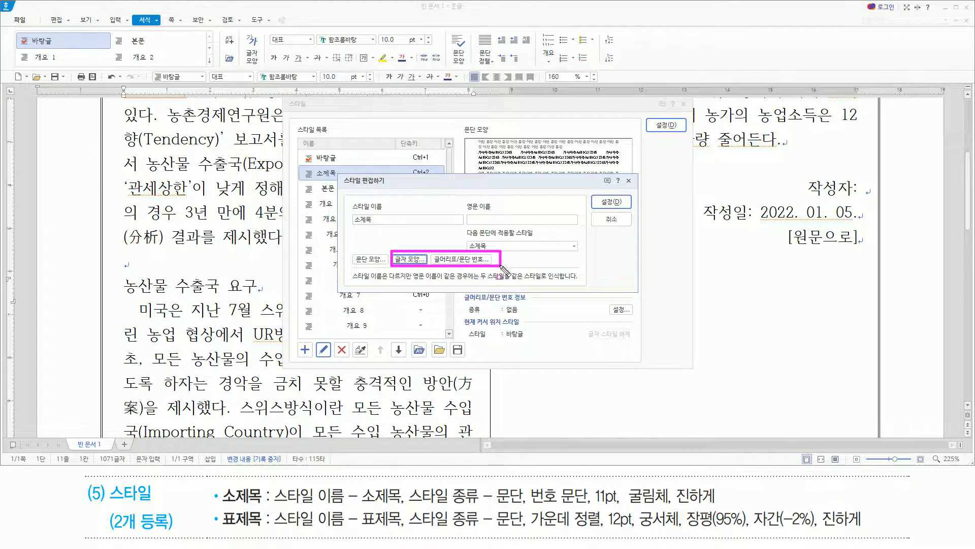
drag(592, 194, 626, 211)
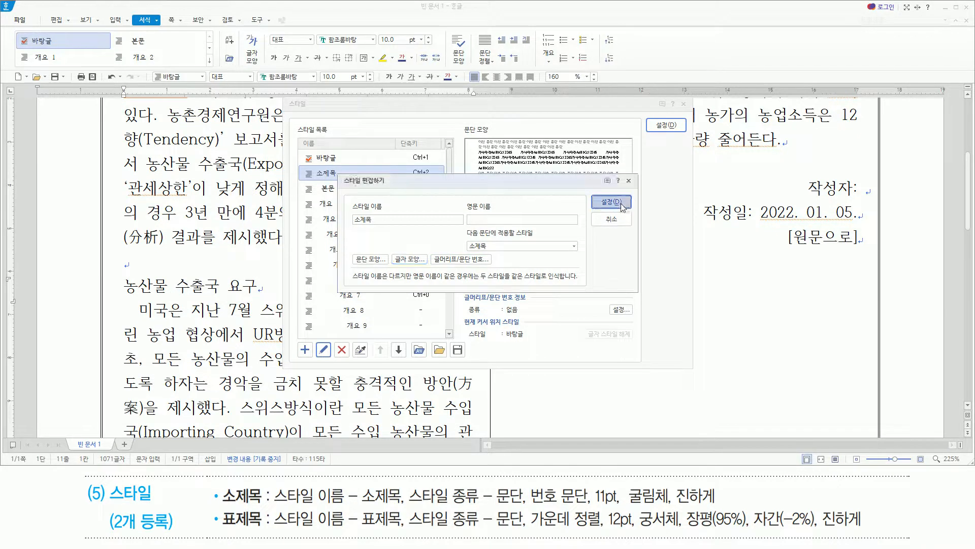
click(611, 201)
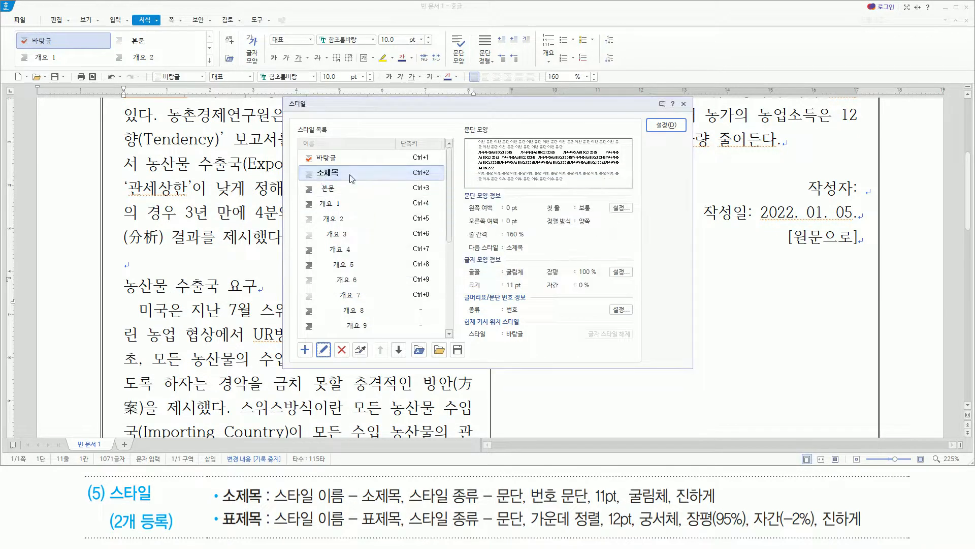
drag(308, 166, 365, 178)
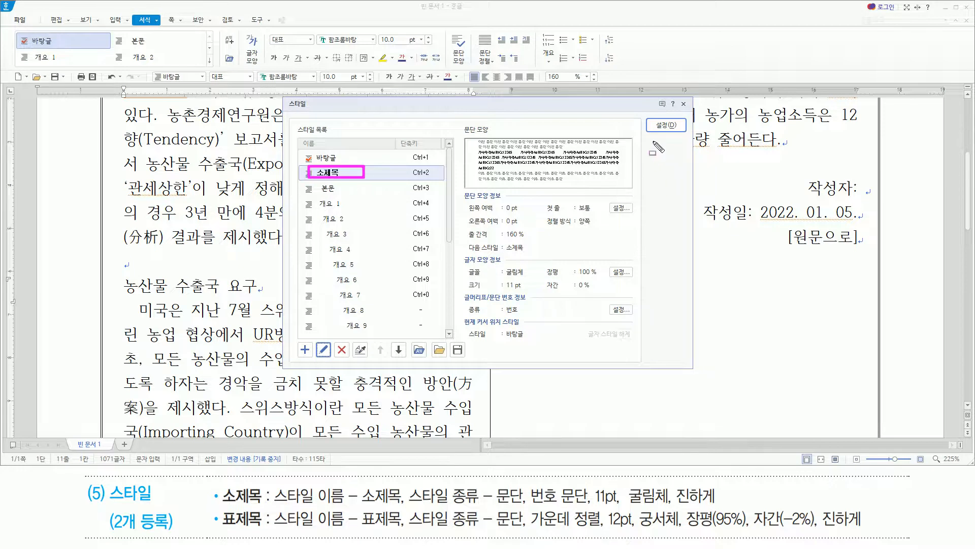
drag(646, 114, 683, 136)
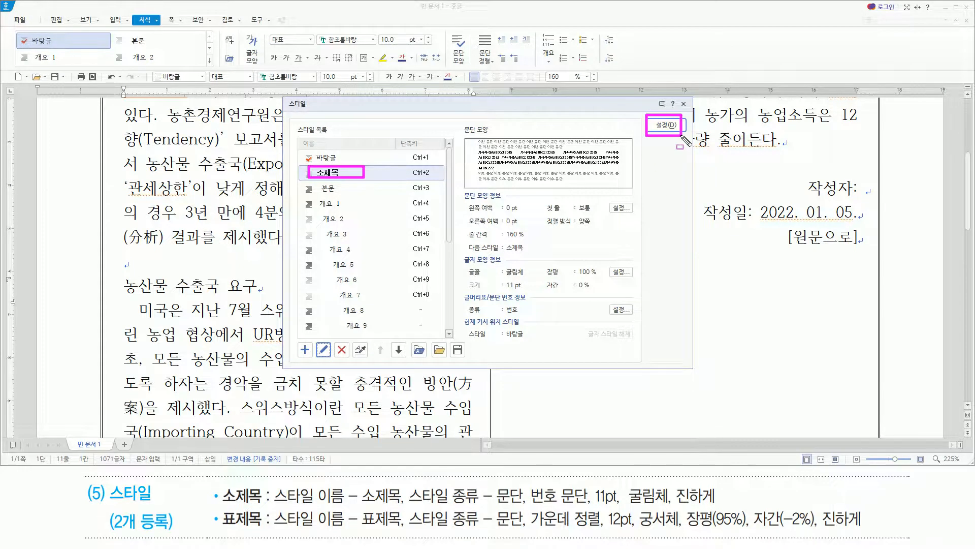
click(666, 125)
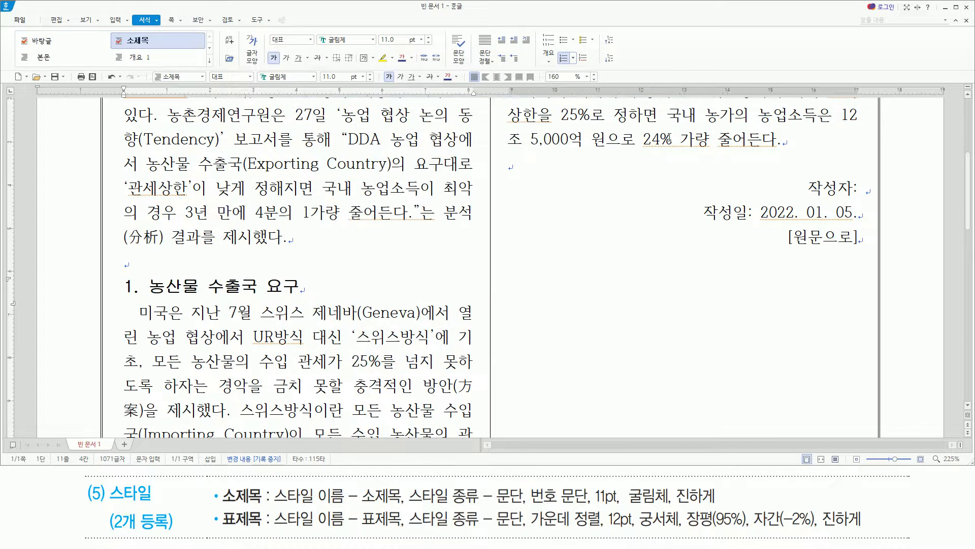
Open the style list for the table title line ※ 관세상한에 따른 농업소득 변화.
drag(120, 296, 311, 296)
click(317, 284)
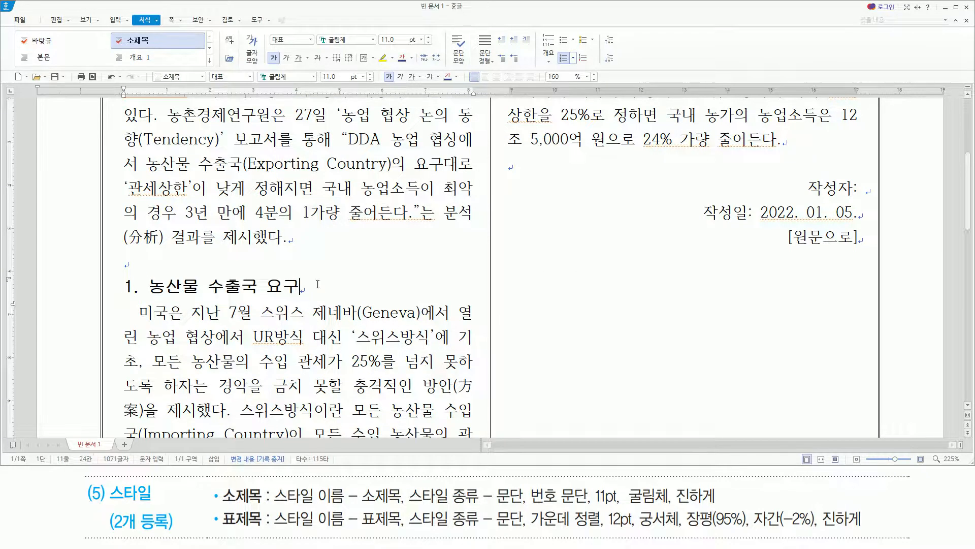
scroll(318, 283, down, 6)
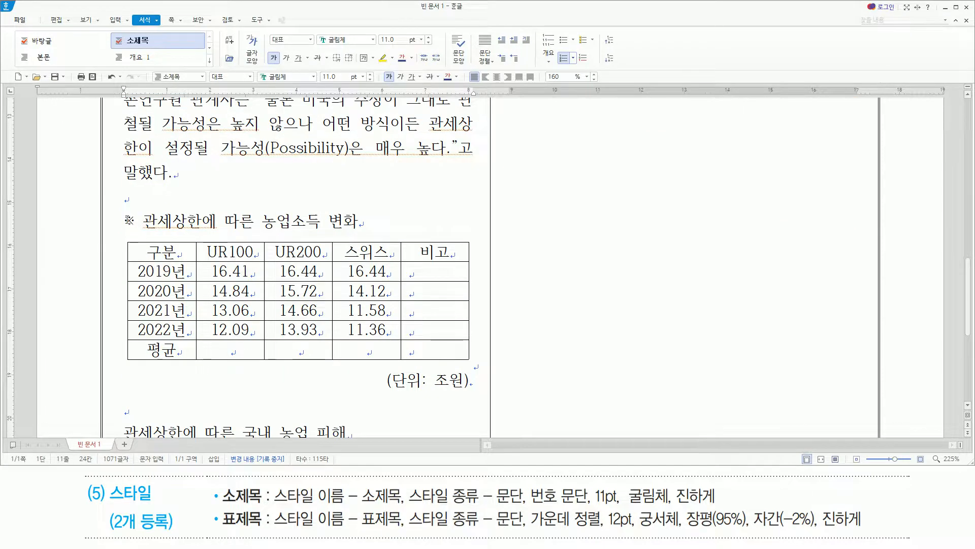
click(129, 231)
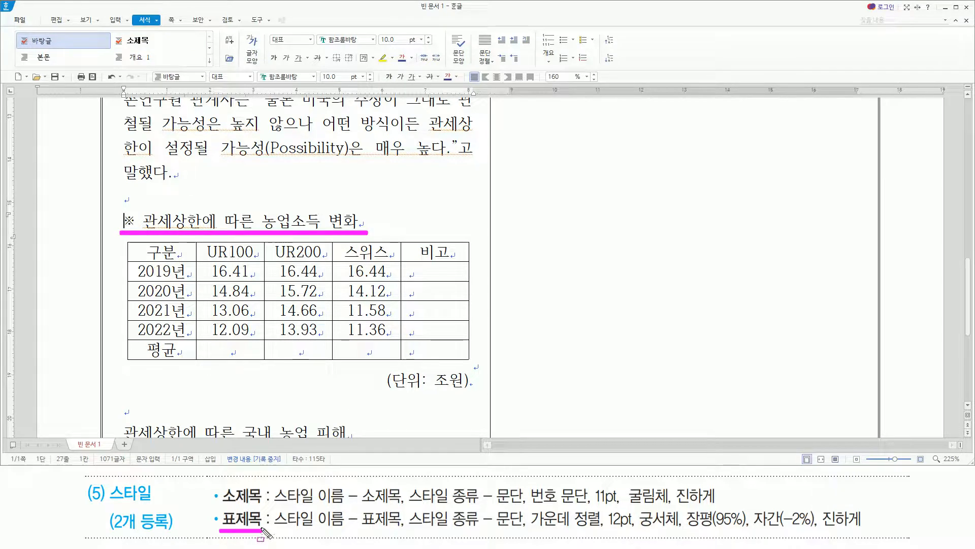
click(121, 220)
key(F6)
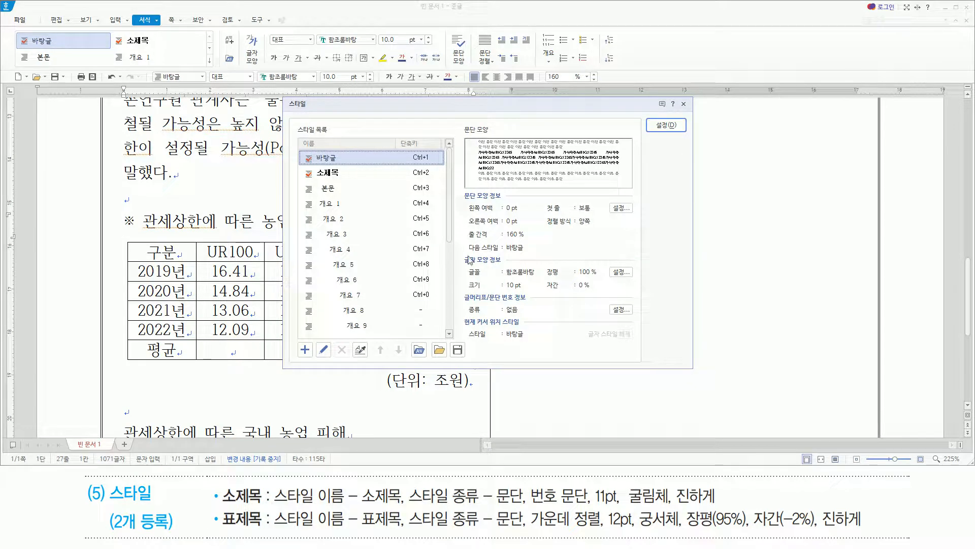
Add a new paragraph-type (문단) style named 표제목 to the style list.
key(alt)
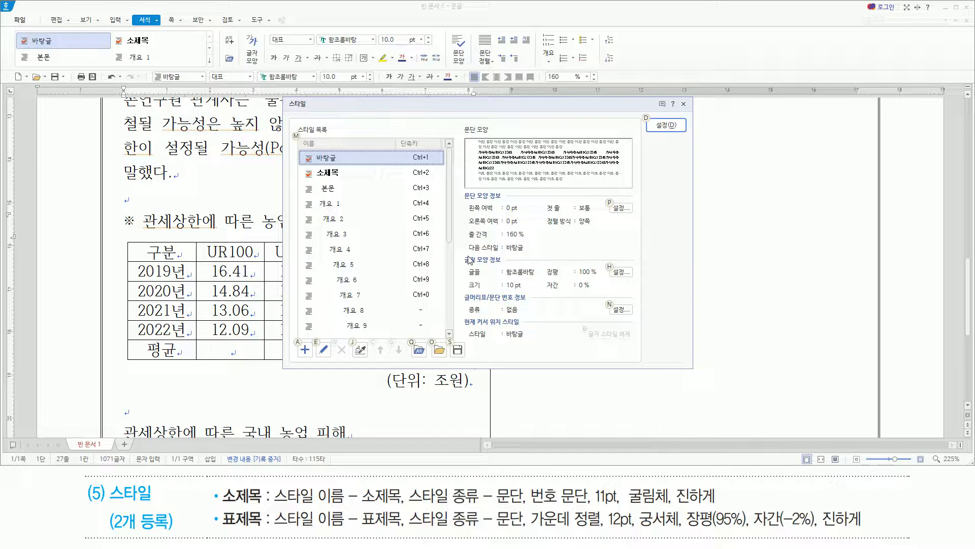
key(alt+a)
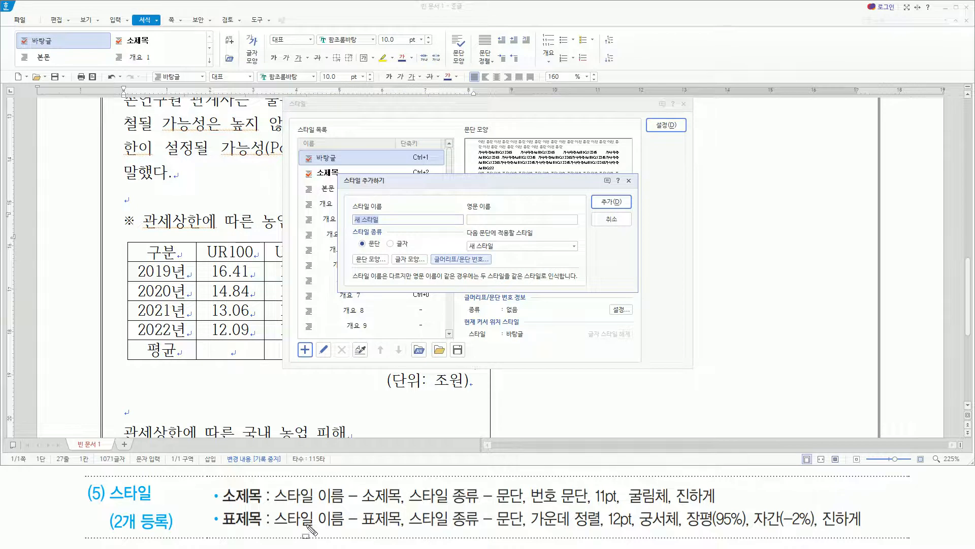
drag(275, 528, 524, 532)
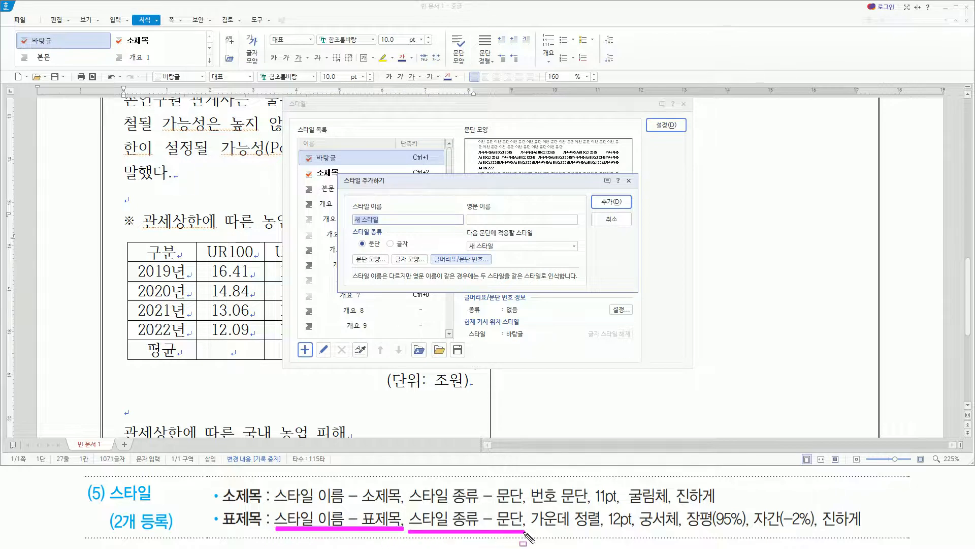
drag(349, 226, 385, 255)
key(Escape)
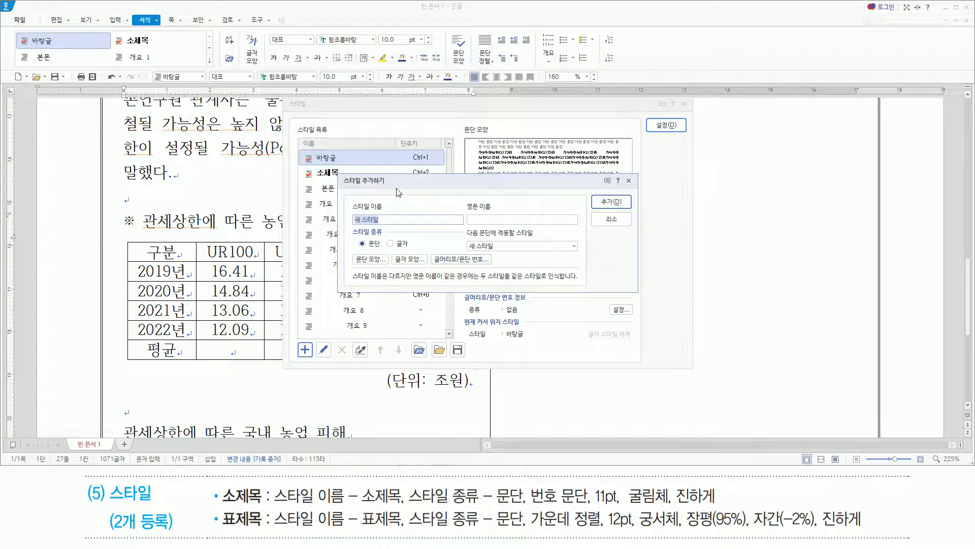
text(표제목)
key(Return)
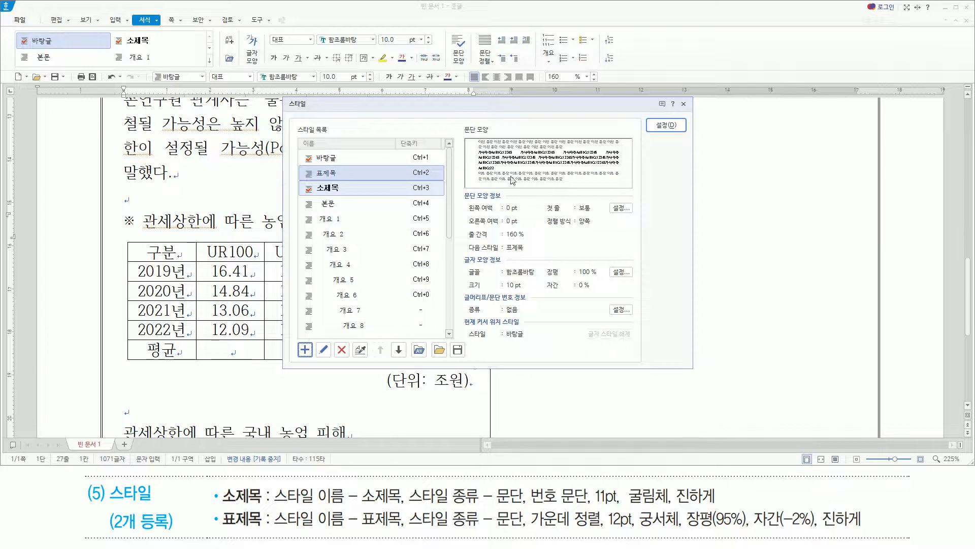
Edit the 표제목 style so that its paragraph format is centre-aligned (가운데 정렬).
mouse_move(362, 175)
mouse_down()
mouse_move(309, 172)
mouse_move(352, 182)
mouse_move(355, 170)
mouse_move(340, 175)
mouse_up()
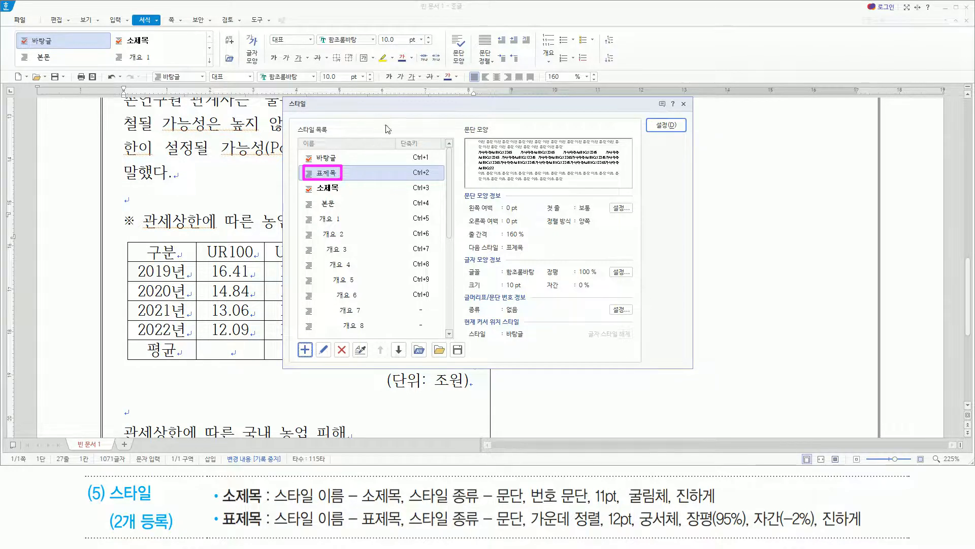
key(alt)
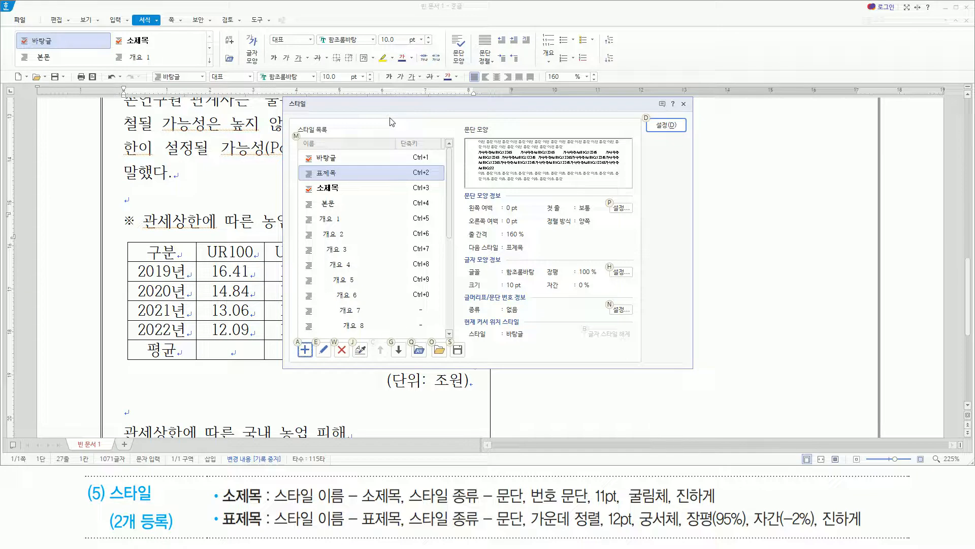
key(e)
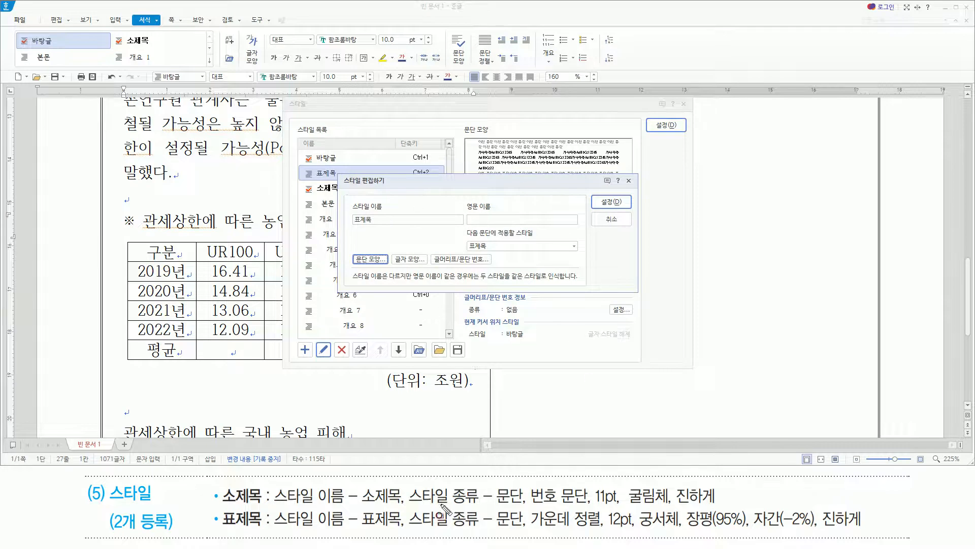
drag(535, 530, 597, 530)
drag(350, 250, 388, 266)
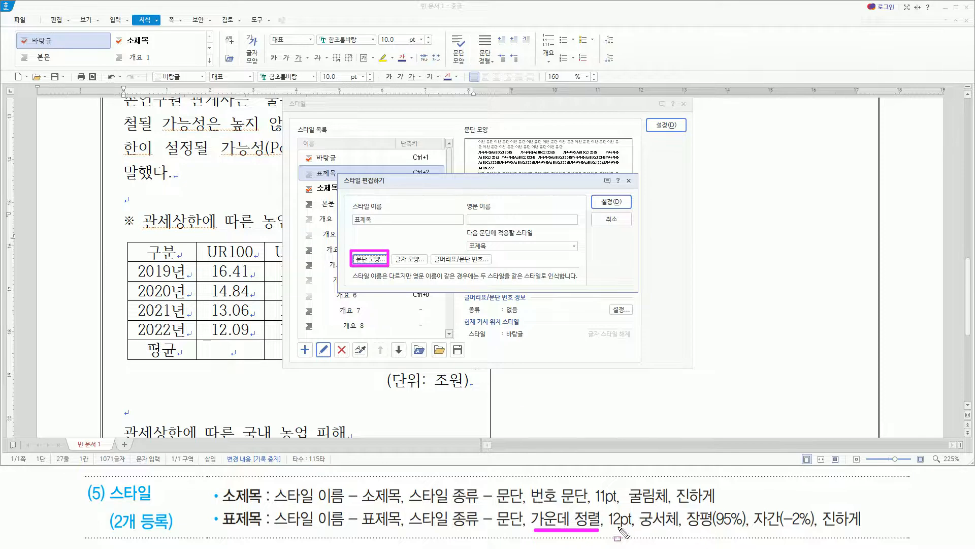
drag(608, 530, 871, 530)
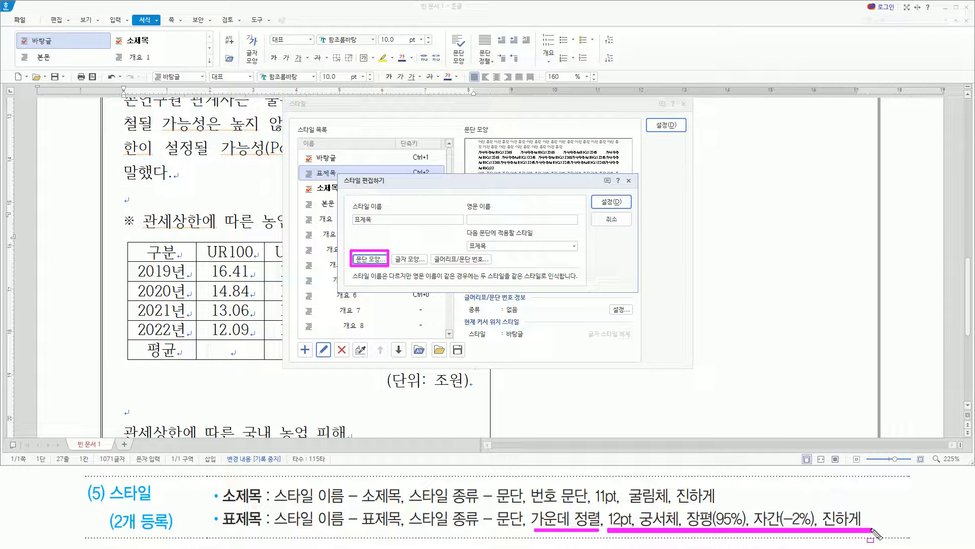
drag(397, 249, 426, 265)
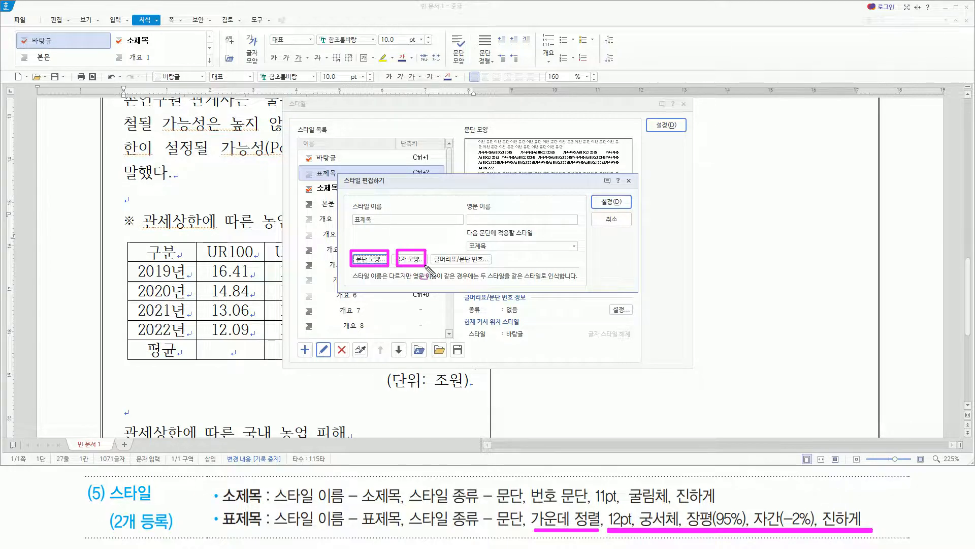
key(Escape)
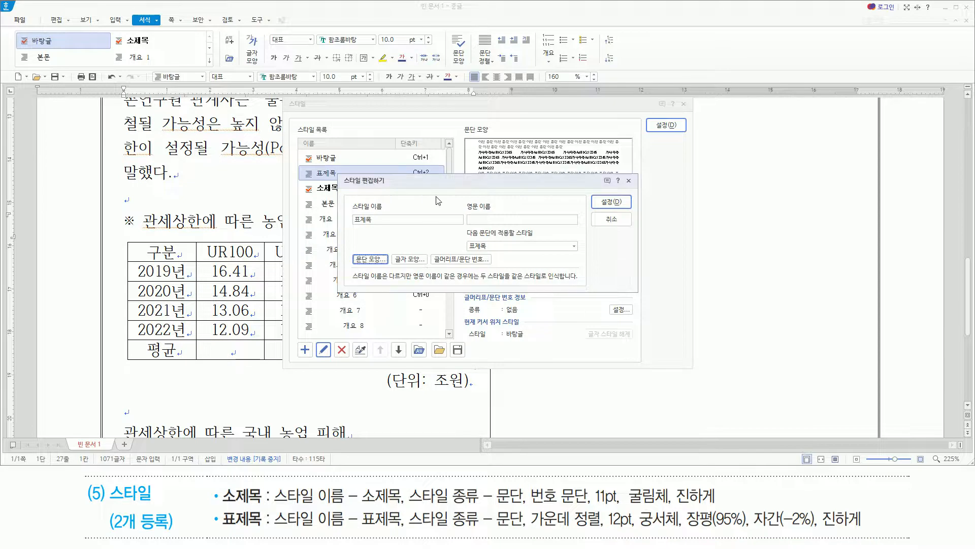
key(alt)
key(t)
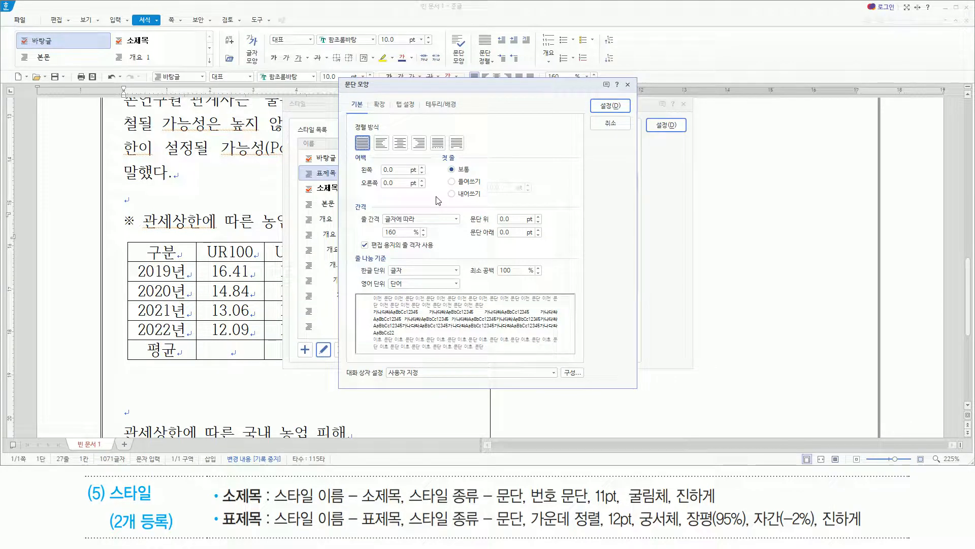
key(alt)
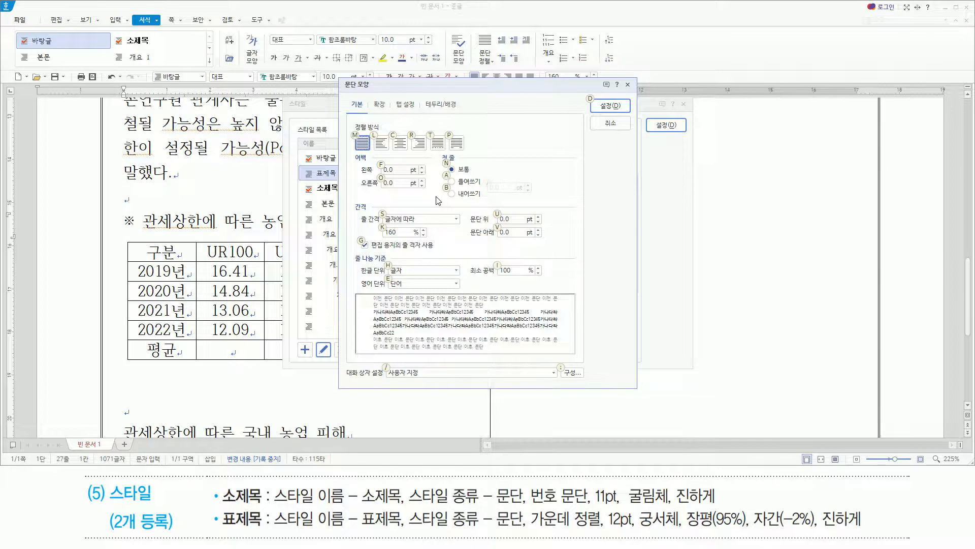
key(alt+c)
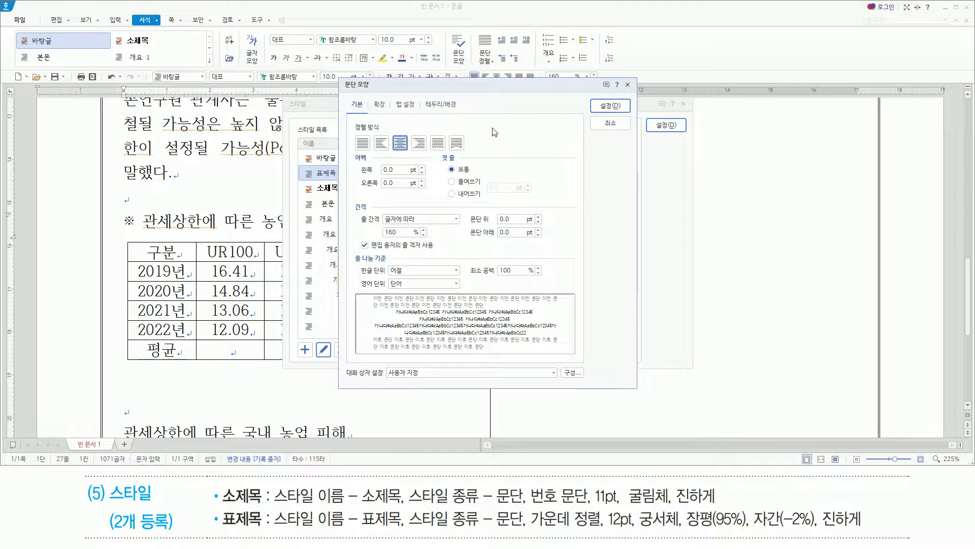
key(Return)
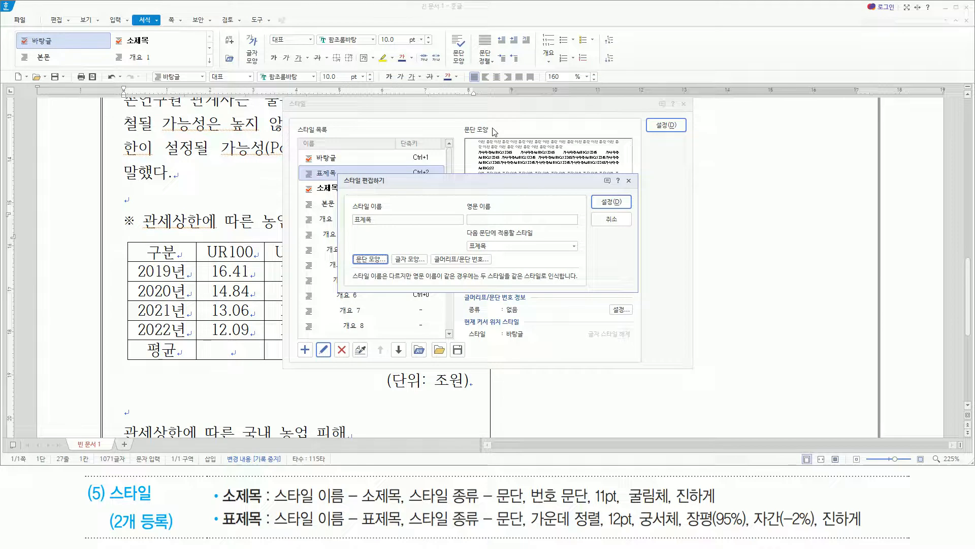
Set the 표제목 style's font to 궁서체 and its base size to 12 pt.
key(alt)
key(l)
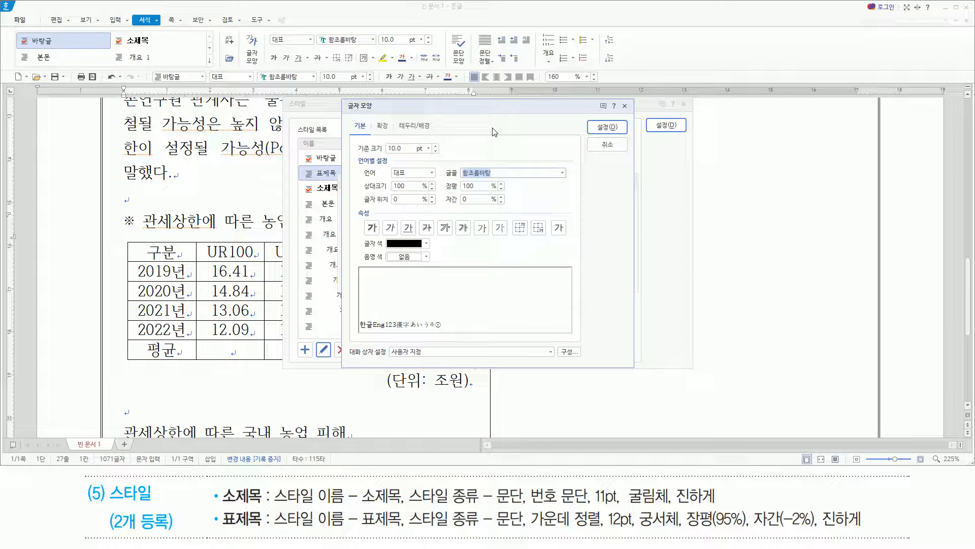
text(궁)
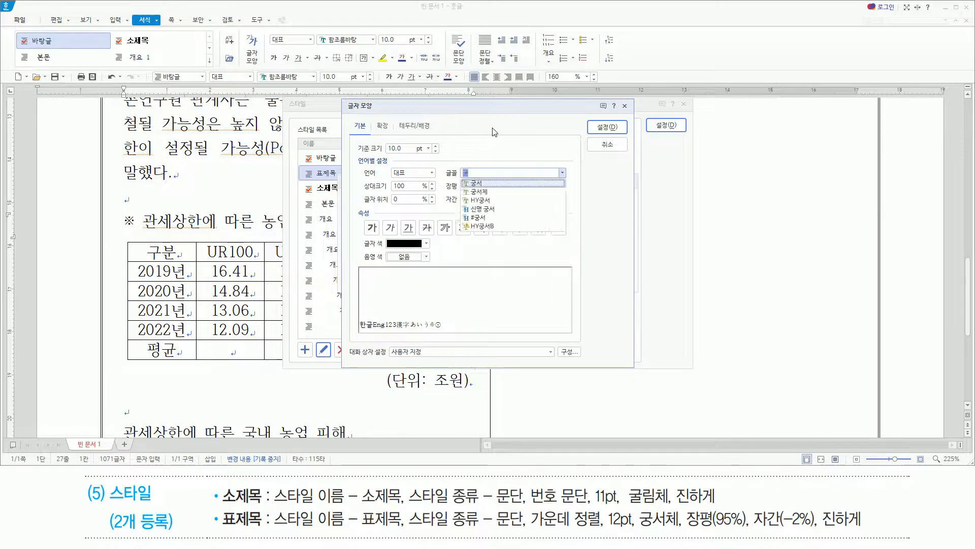
text(서체)
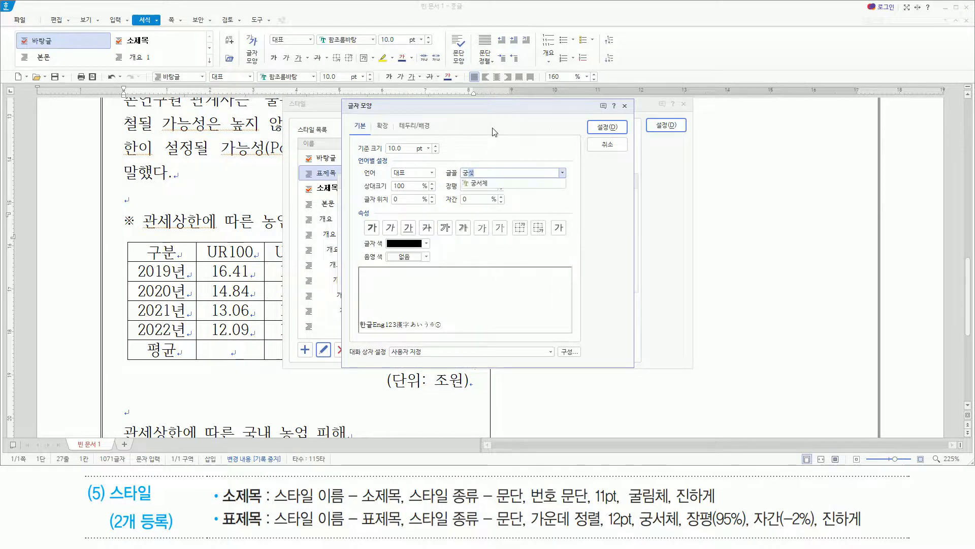
key(Return)
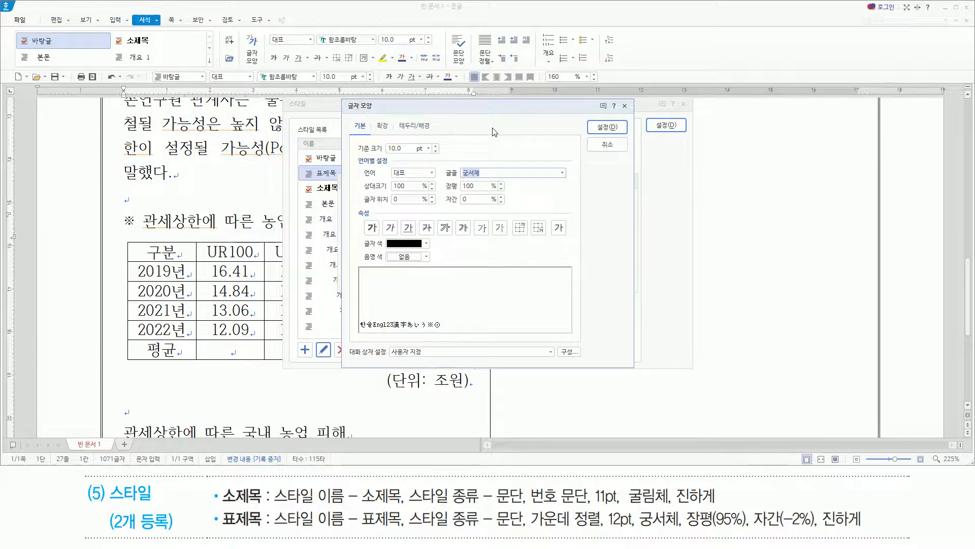
key(alt)
key(z)
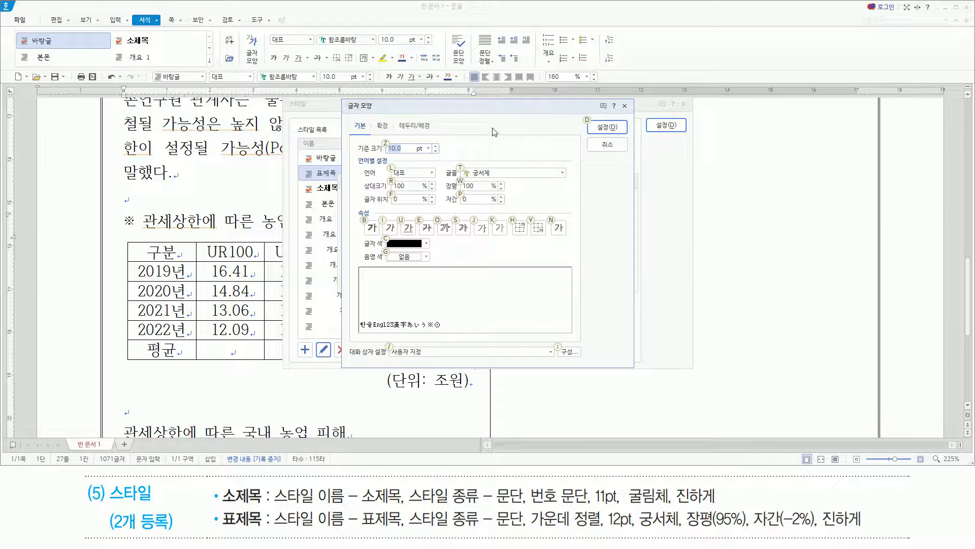
text(12)
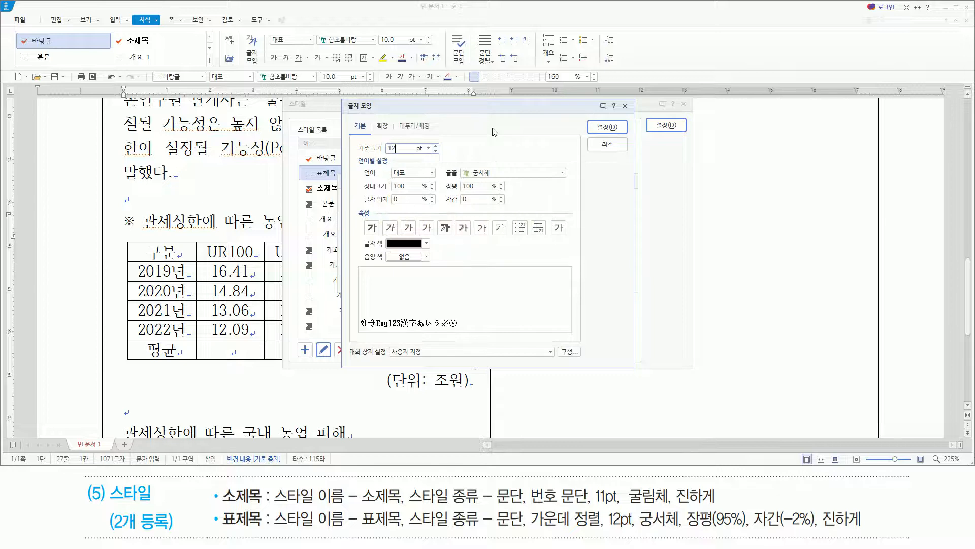
Set the 표제목 style's character width (장평) to 95%, letter spacing (자간) to -2%, and make it bold (진하게).
key(alt)
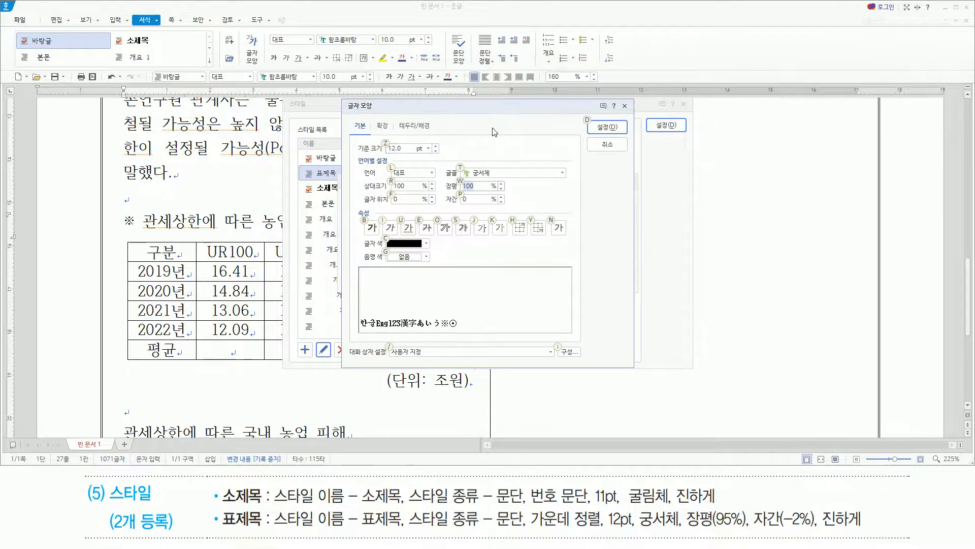
key(alt+w)
text(95)
key(alt+p)
text(-2)
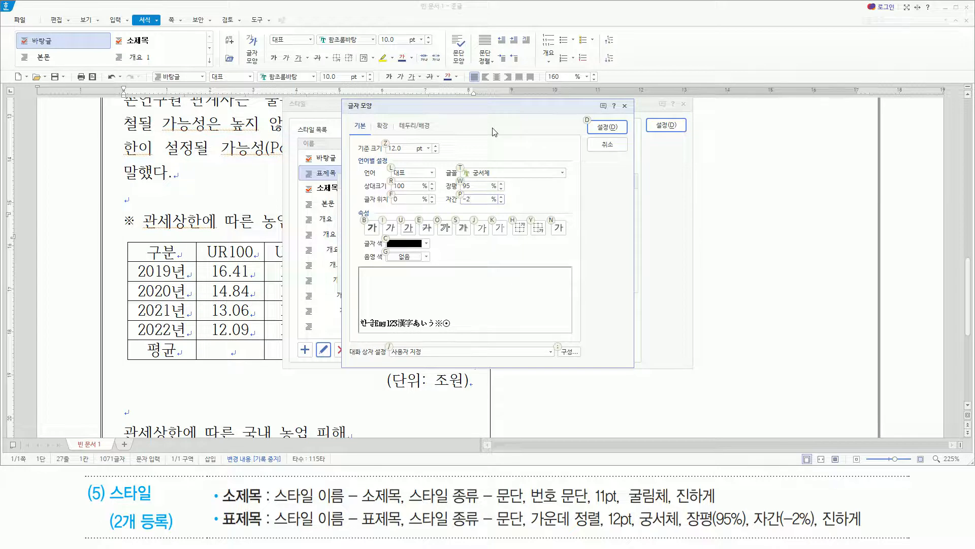
key(alt)
key(b)
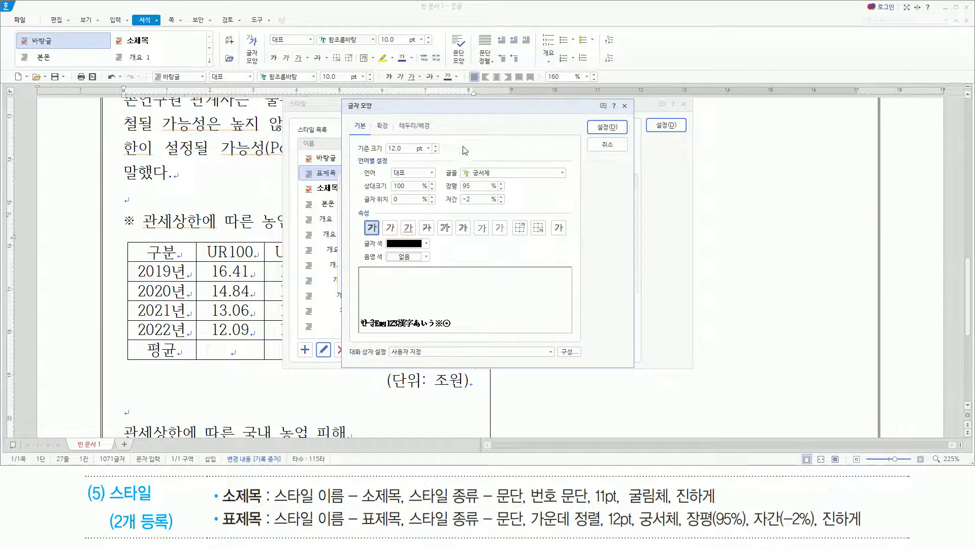
drag(445, 162, 493, 179)
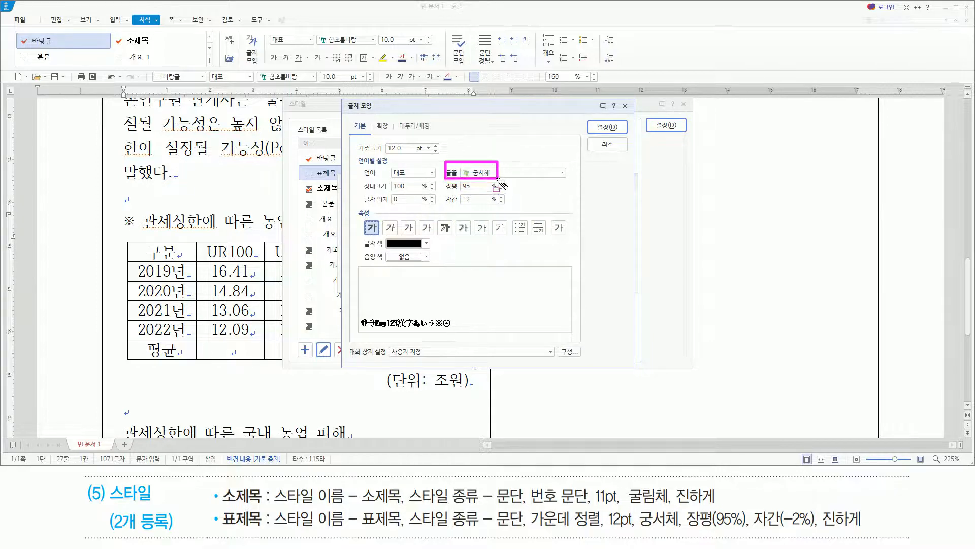
drag(378, 136, 506, 207)
drag(363, 215, 382, 239)
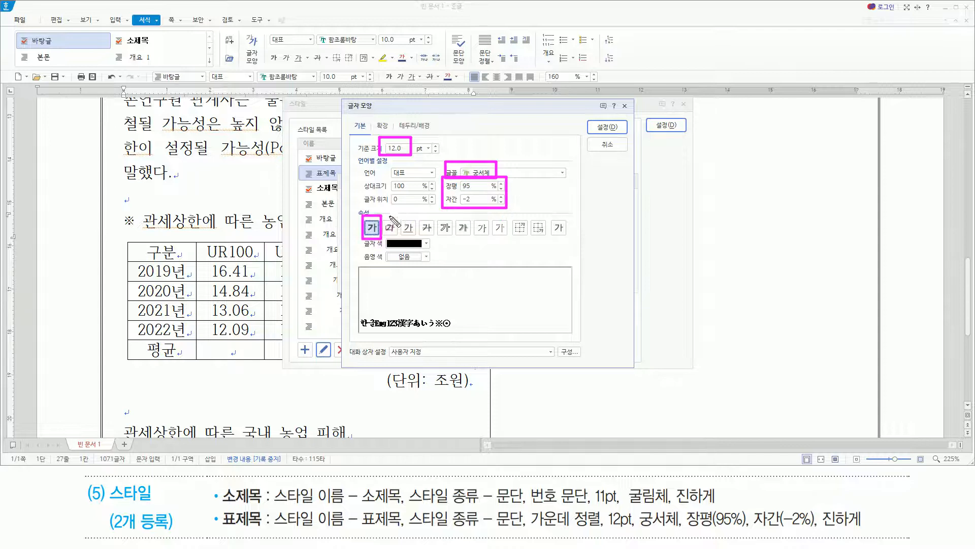
key(Escape)
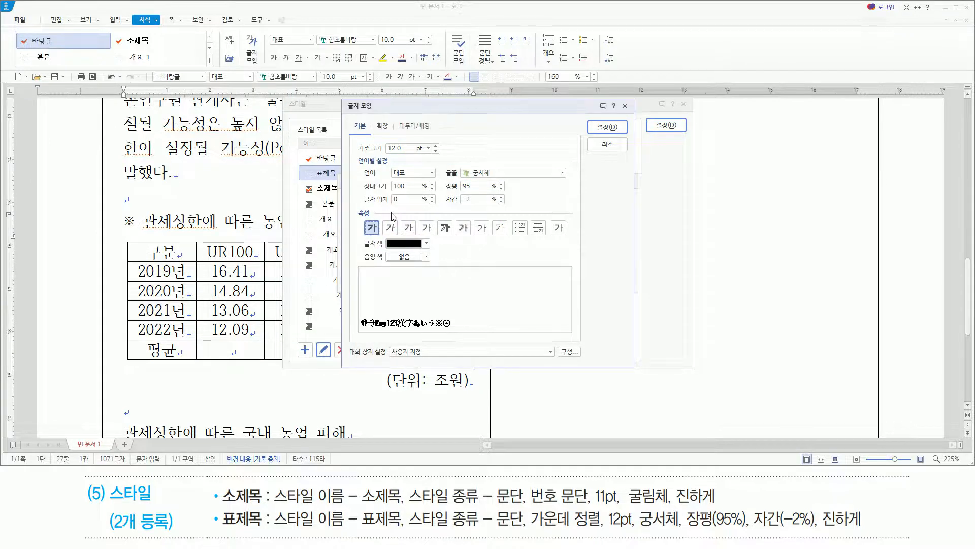
Save the edited 표제목 style and apply it to the table title ※ 관세상한에 따른 농업소득 변화.
key(Return)
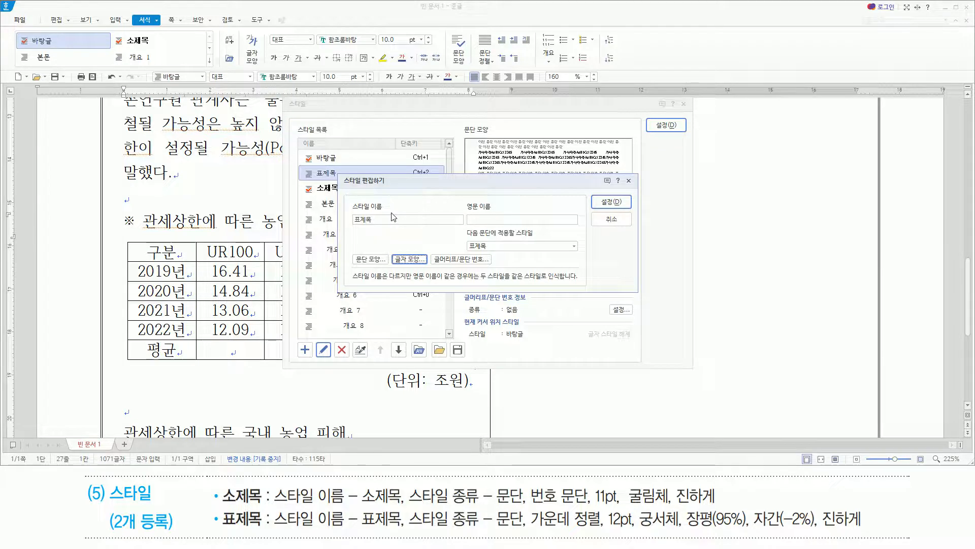
click(626, 205)
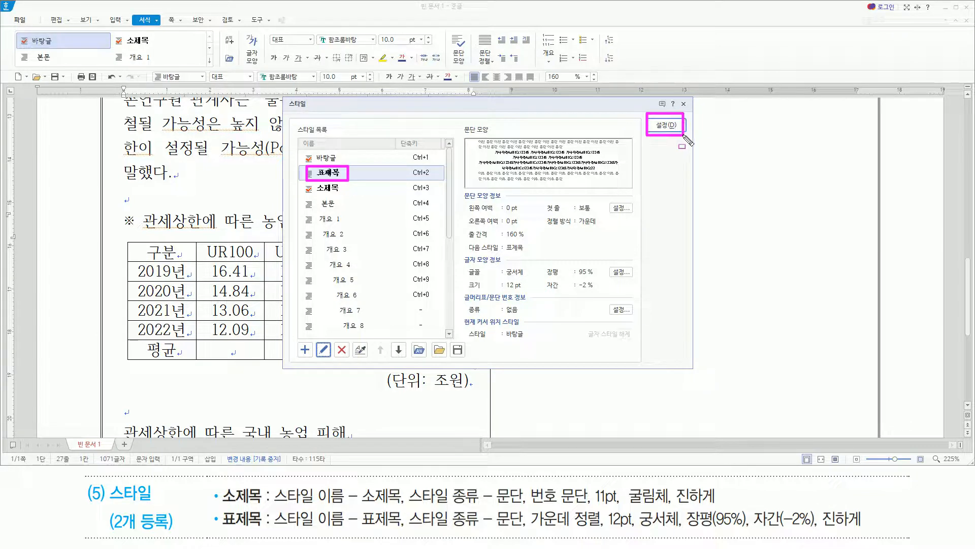
click(665, 127)
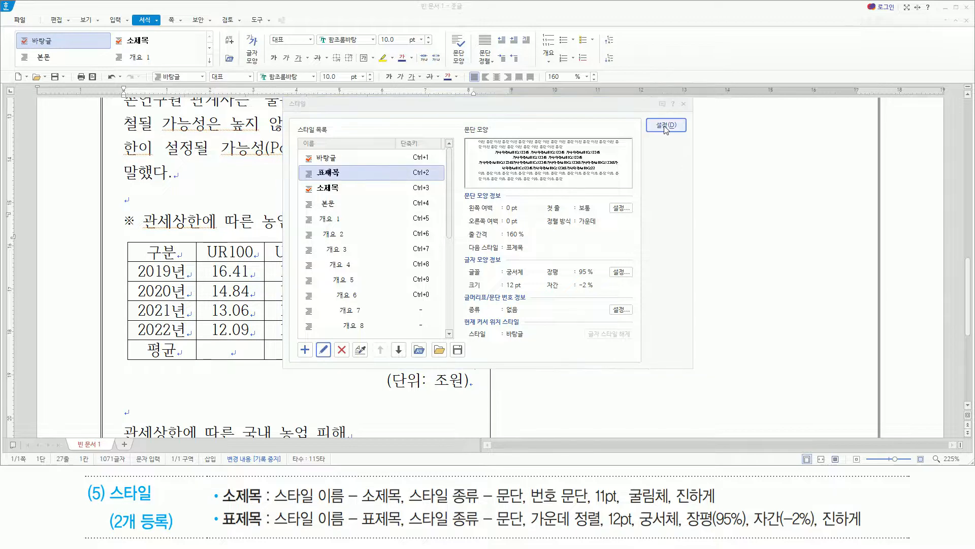
Apply the 소제목 style to the heading 관세상한에 따른 국내 농업 피해 below the table.
drag(157, 207, 438, 236)
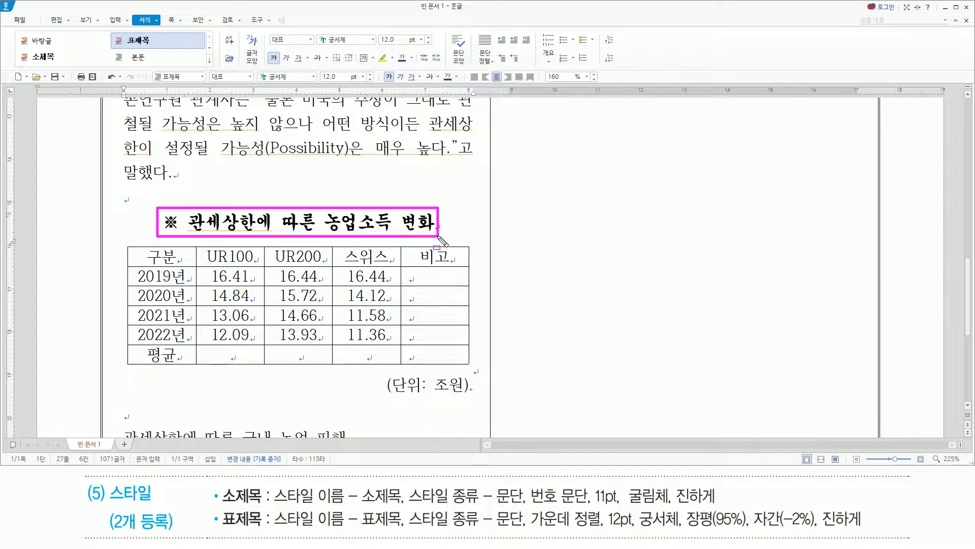
scroll(300, 229, down, 5)
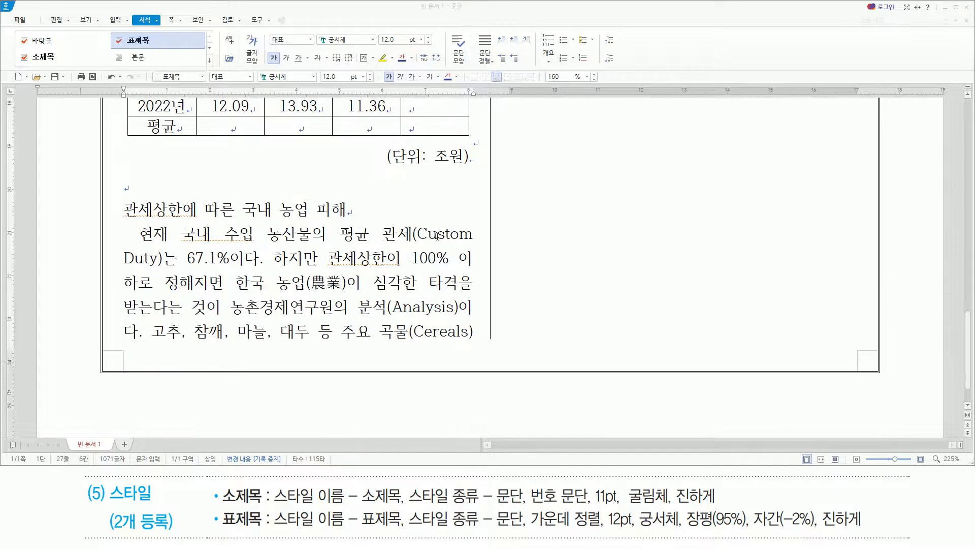
mouse_move(121, 222)
mouse_down()
mouse_move(359, 210)
mouse_move(351, 196)
mouse_up()
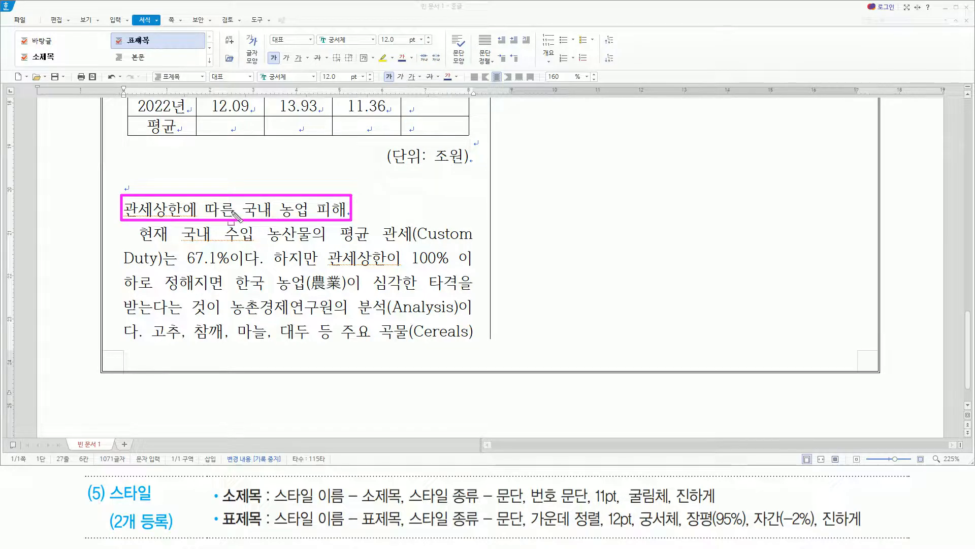
drag(220, 505, 266, 506)
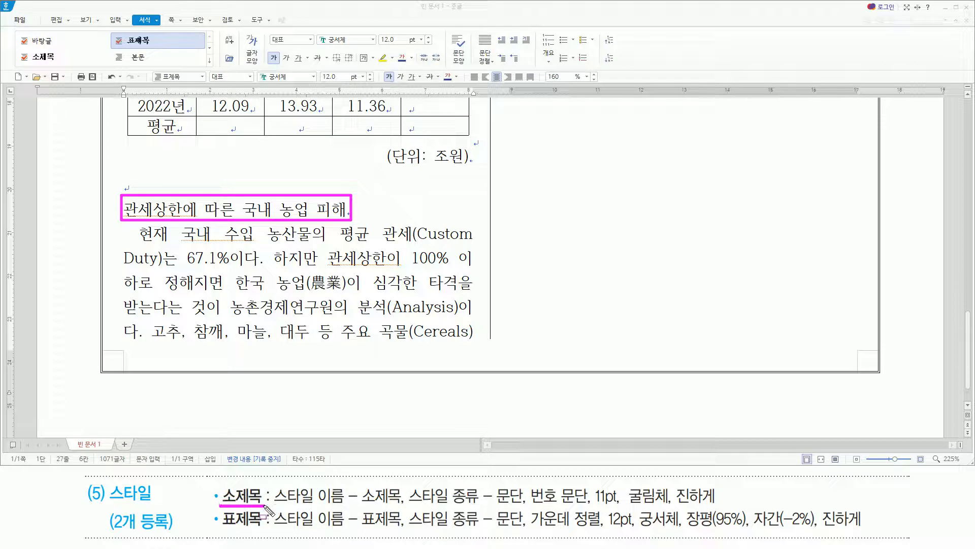
key(Escape)
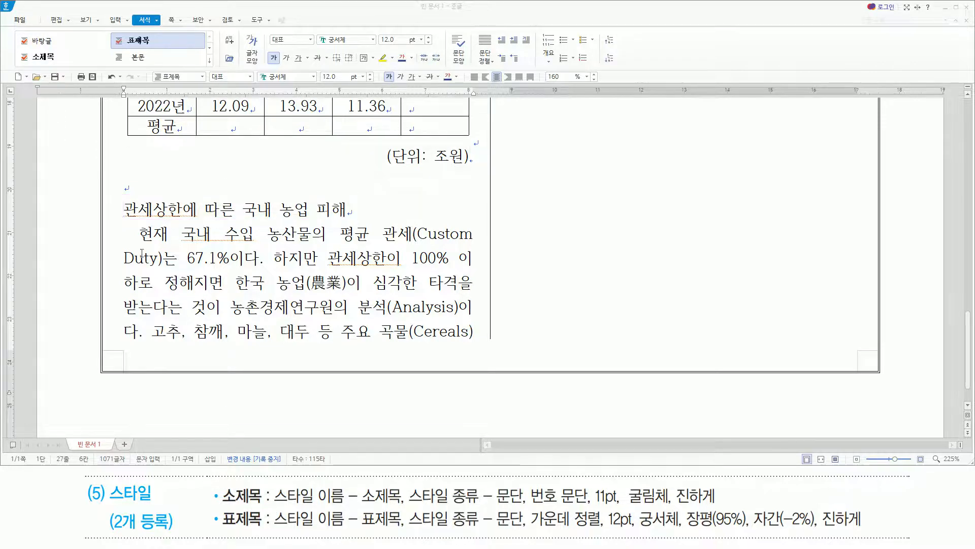
click(125, 209)
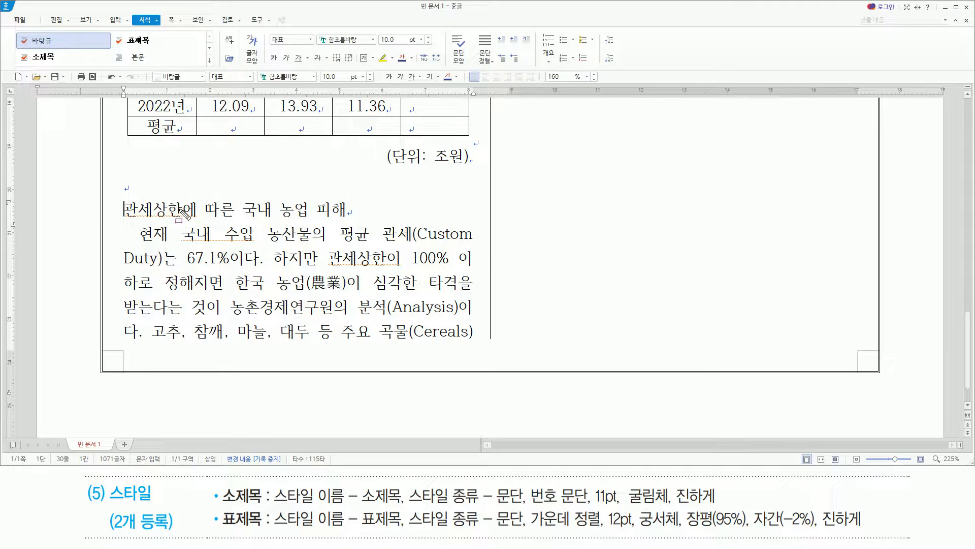
drag(150, 69, 210, 85)
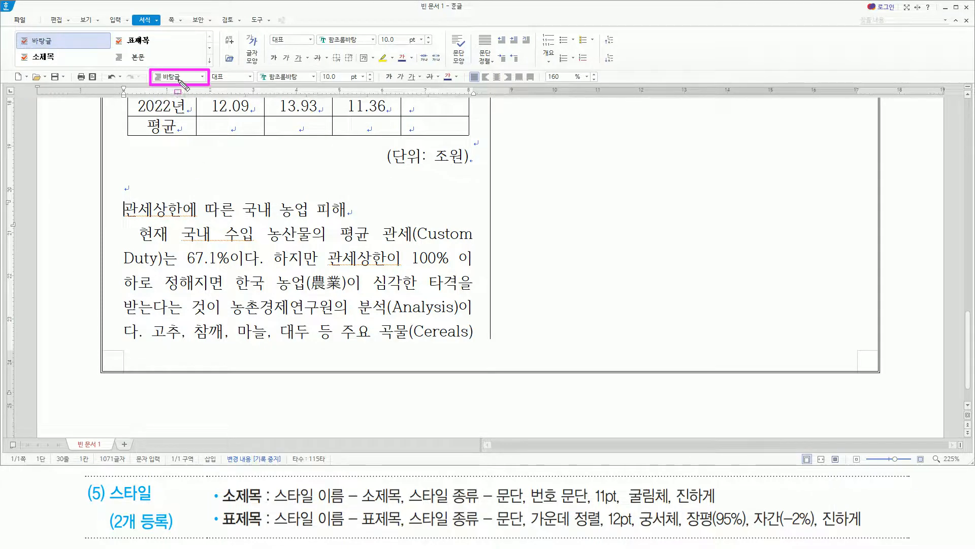
key(Escape)
drag(116, 189, 135, 224)
key(Escape)
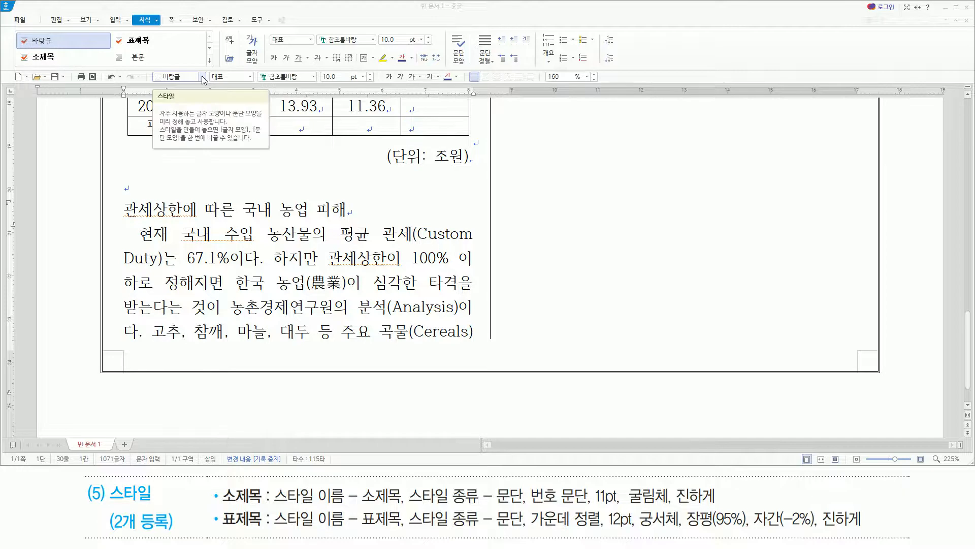
click(202, 77)
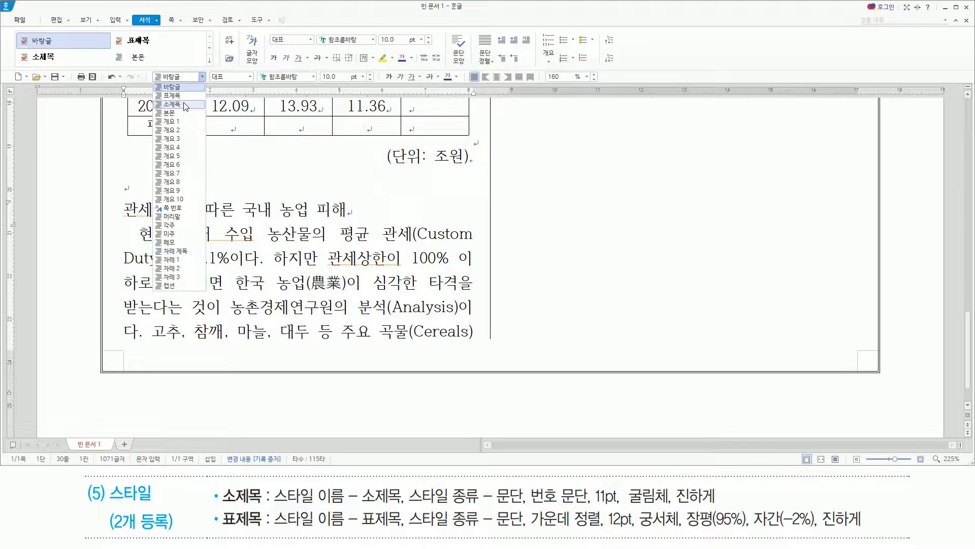
click(172, 104)
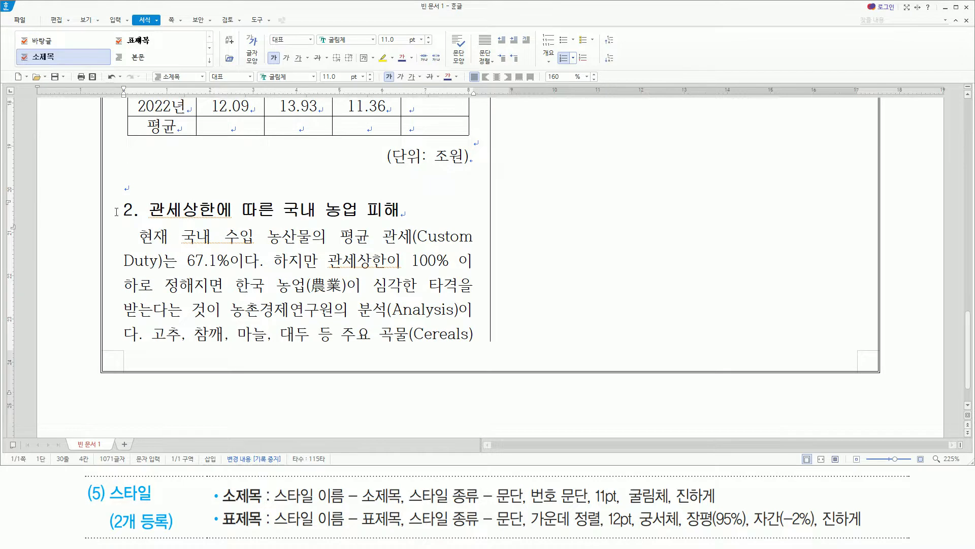
click(416, 221)
scroll(414, 225, up, 15)
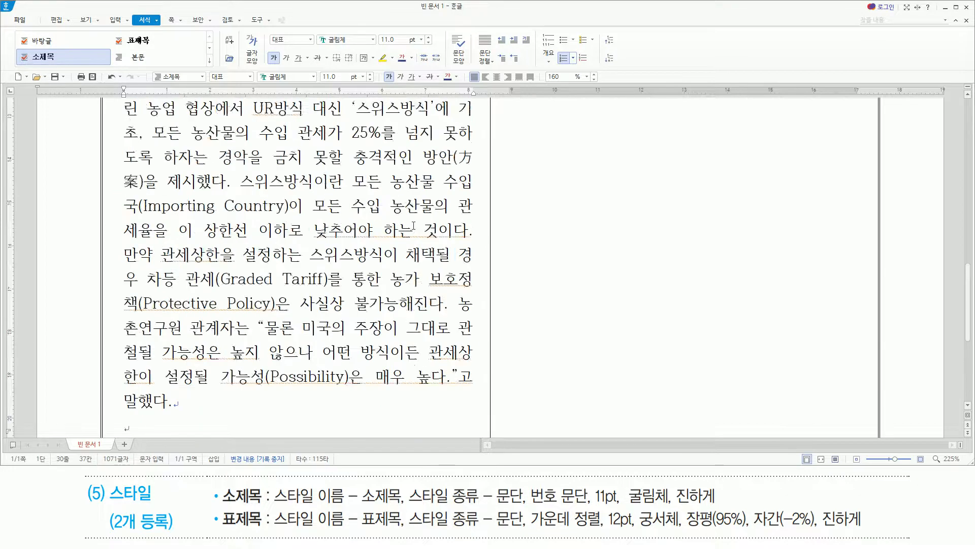
scroll(294, 246, down, 12)
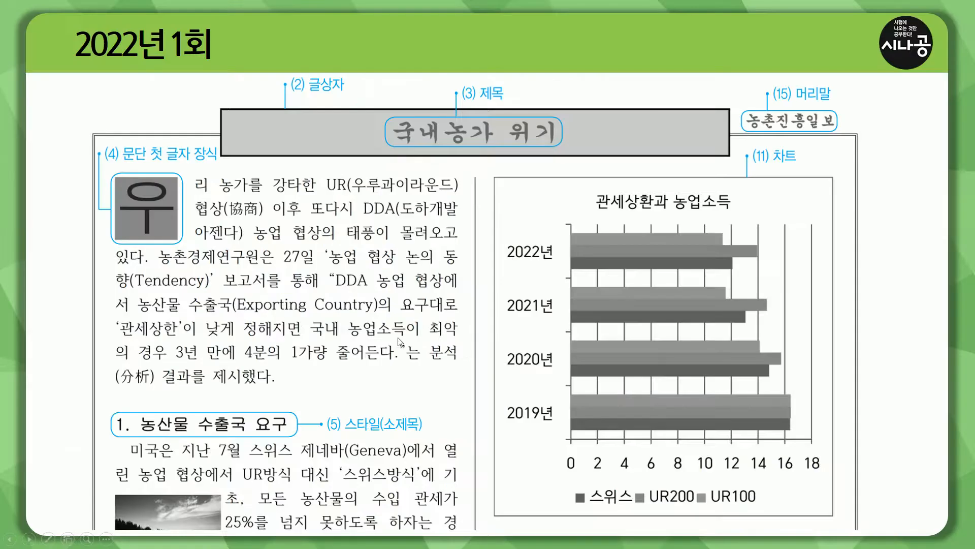
drag(78, 438, 475, 438)
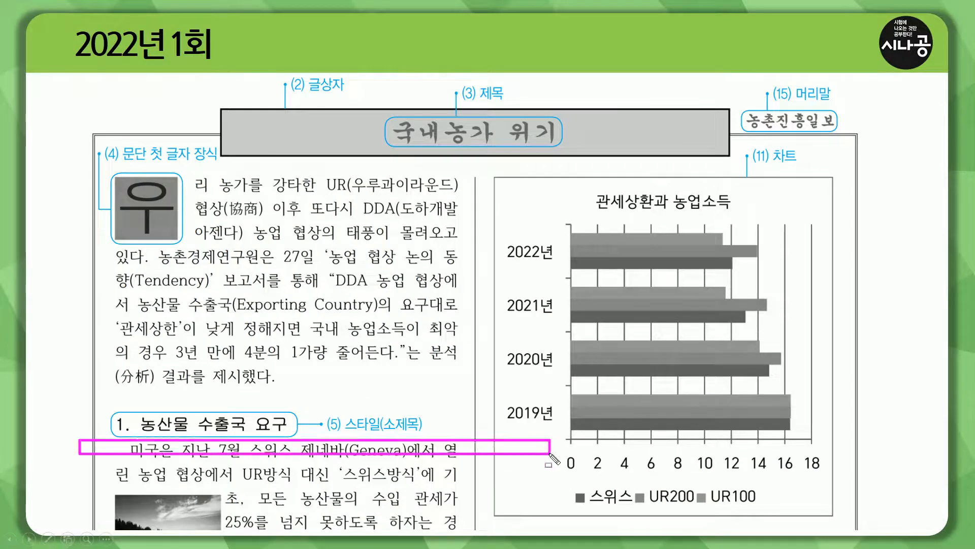
key(Escape)
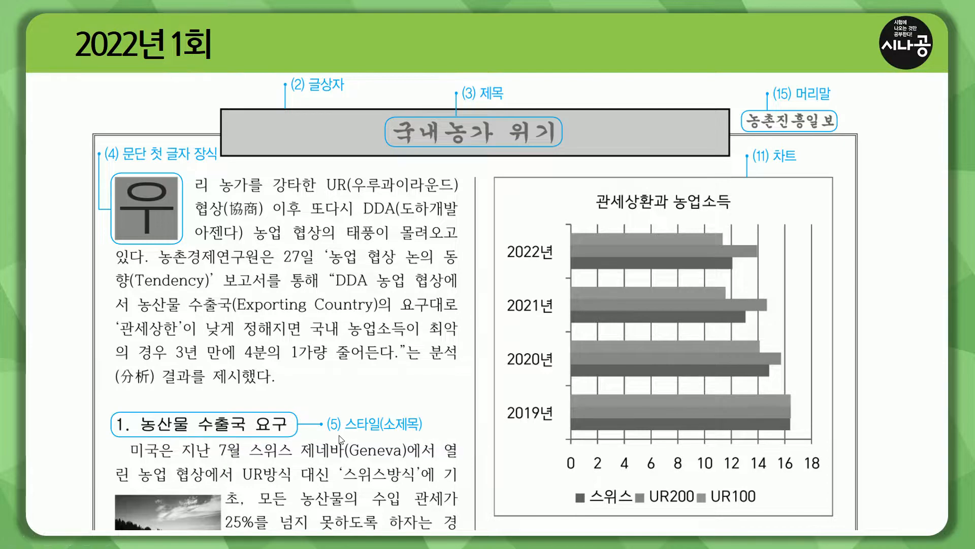
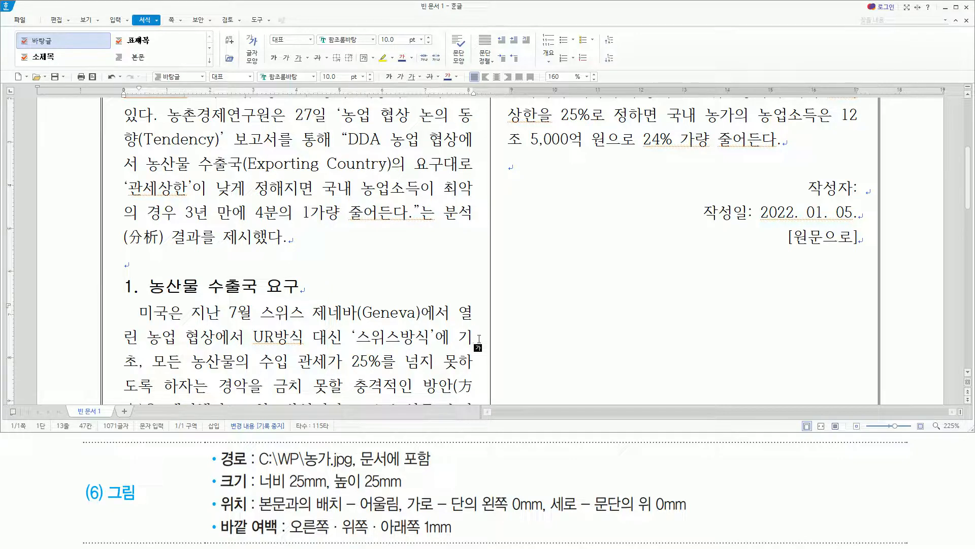
Start inserting a picture in the paragraph under 농산물 수출국 요구 and browse to the folder C:\길벗워드실기\그림.
key(ctrl+n)
key(i)
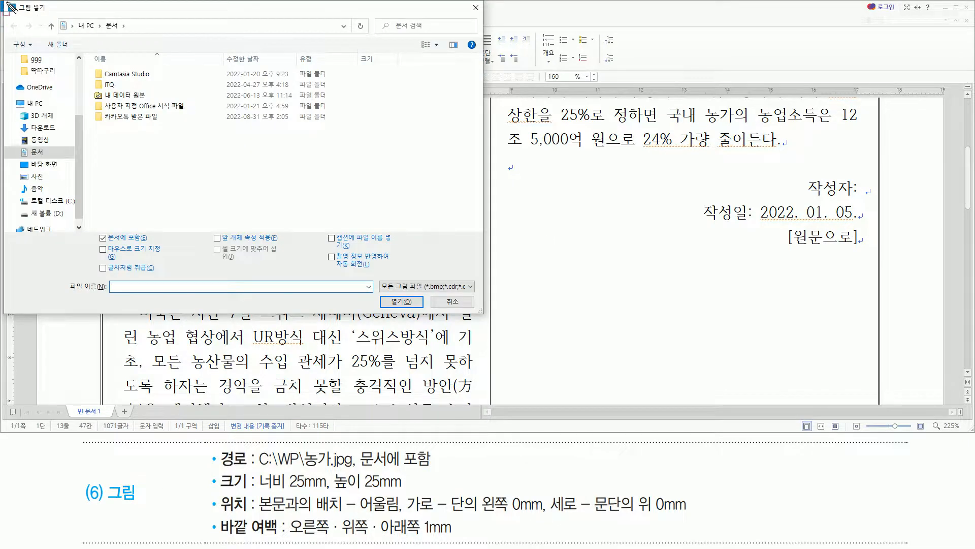
drag(493, 322, 488, 320)
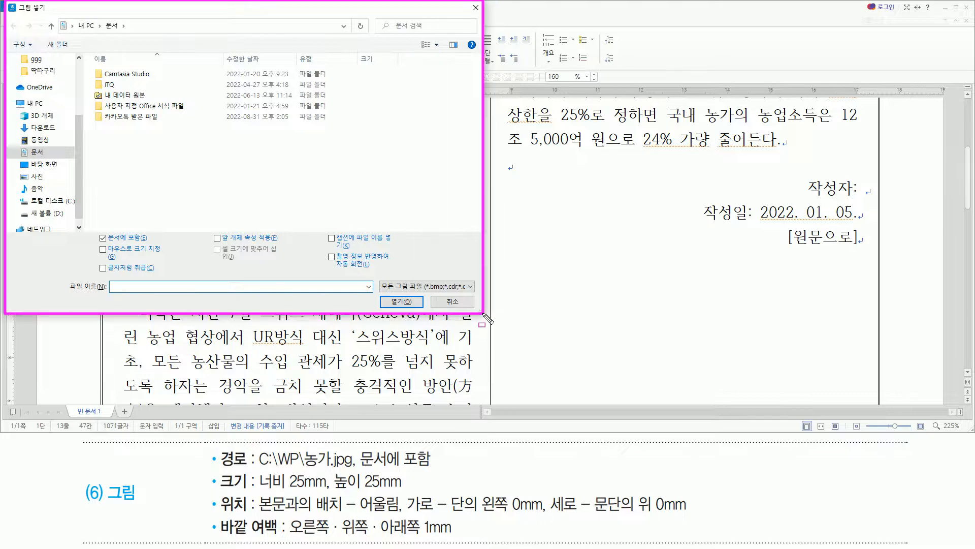
drag(218, 468, 354, 470)
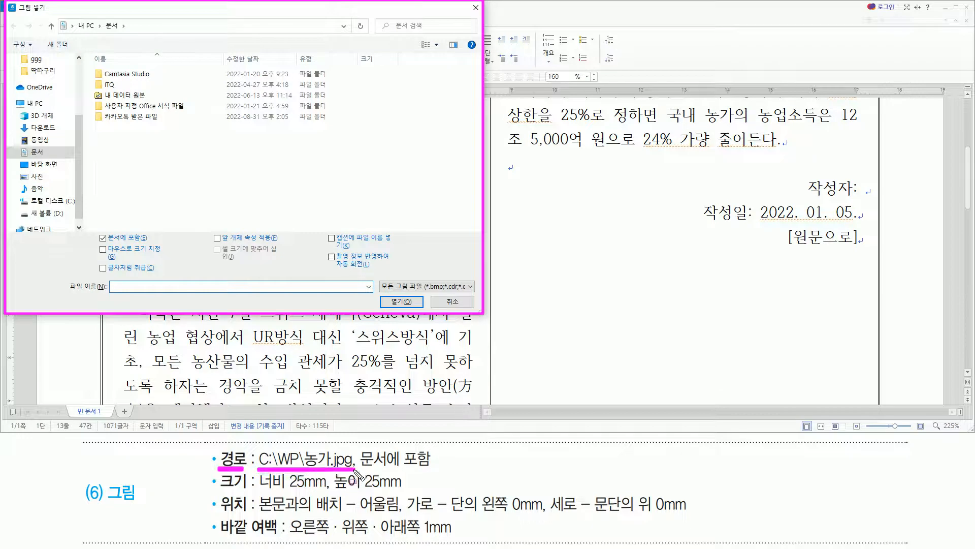
drag(358, 446, 436, 471)
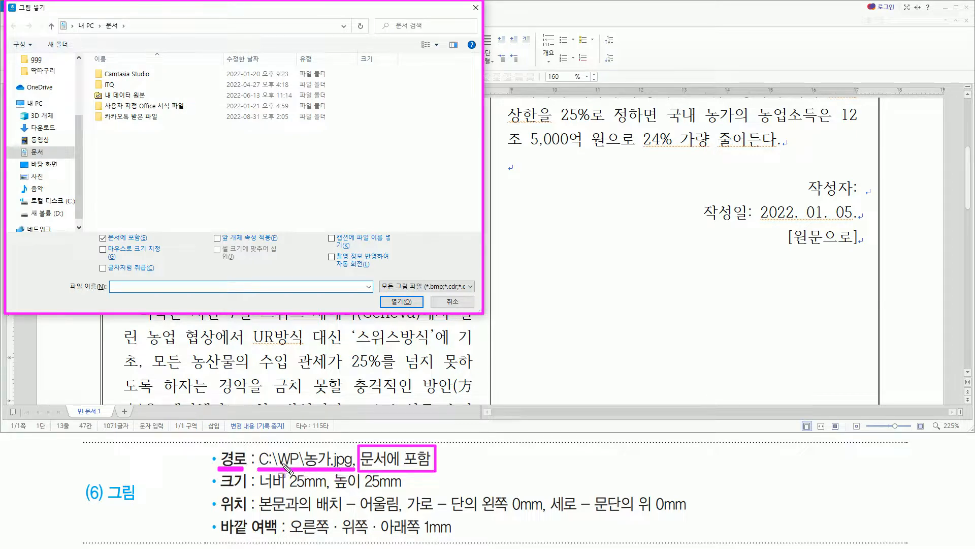
drag(276, 460, 298, 460)
key(Escape)
click(51, 201)
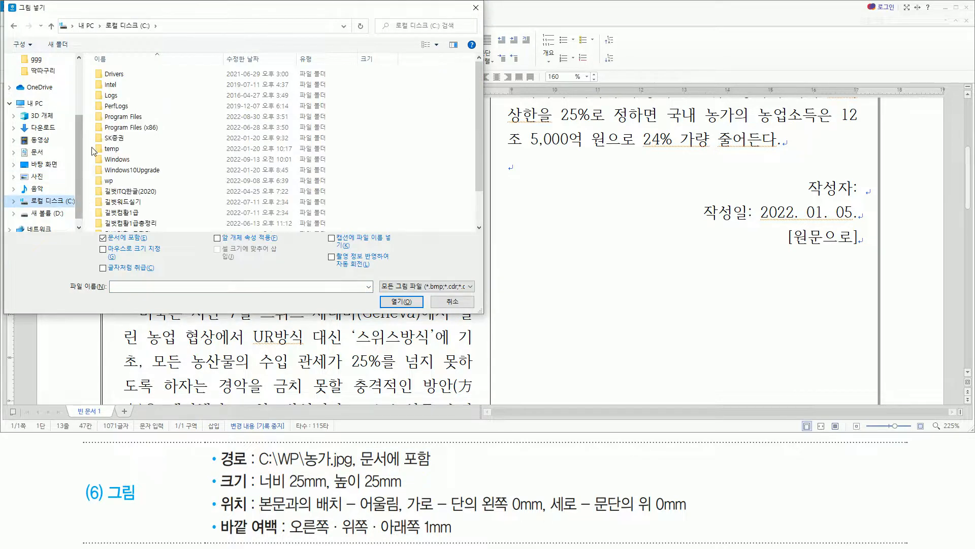
click(138, 206)
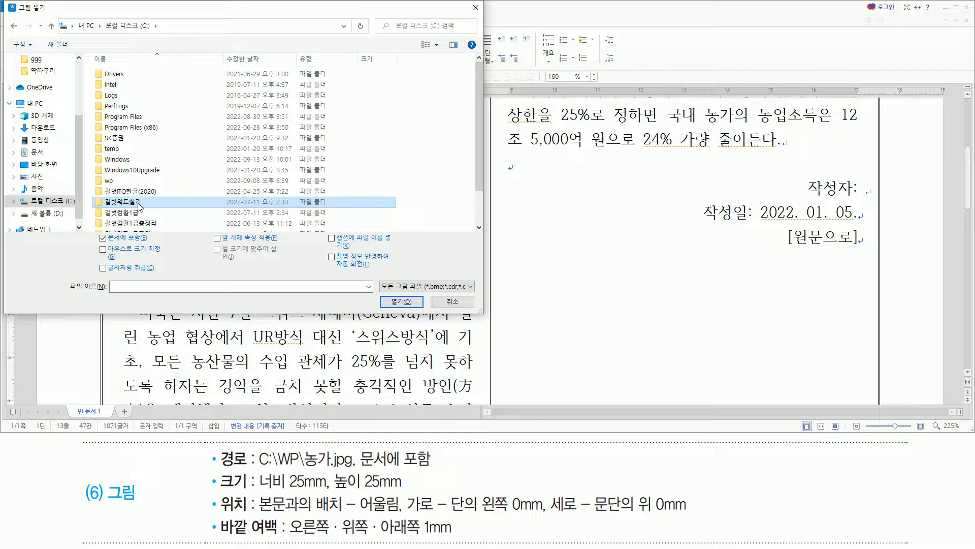
double_click(138, 206)
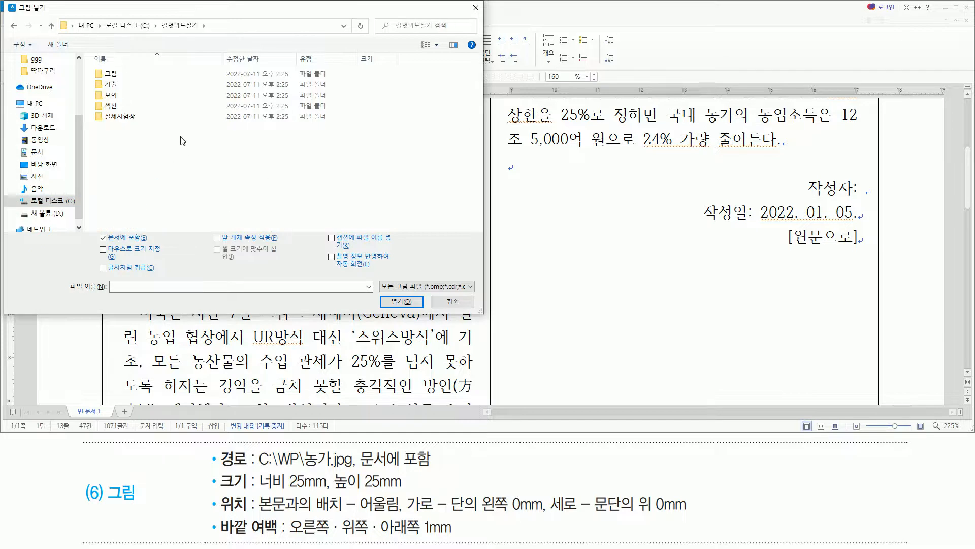
double_click(131, 85)
key(BackSpace)
click(137, 78)
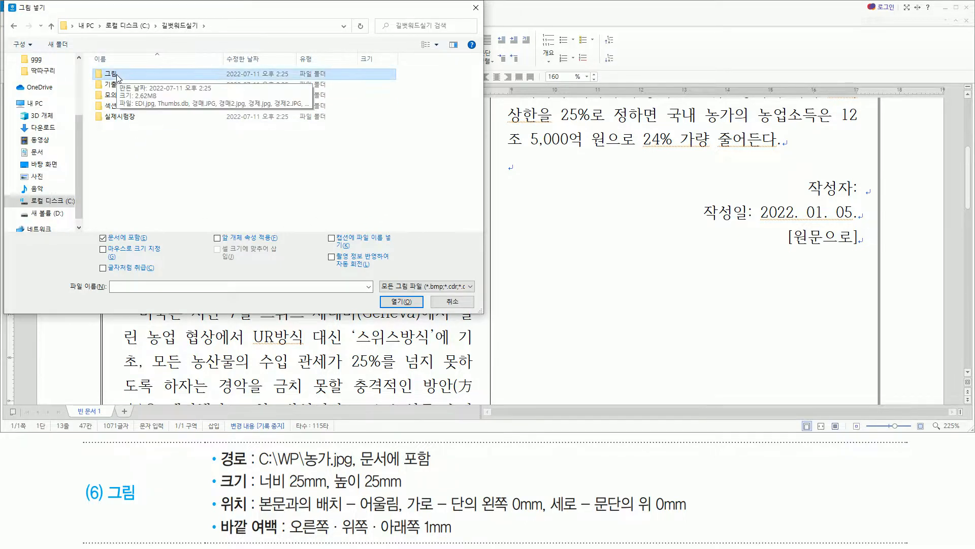
double_click(118, 78)
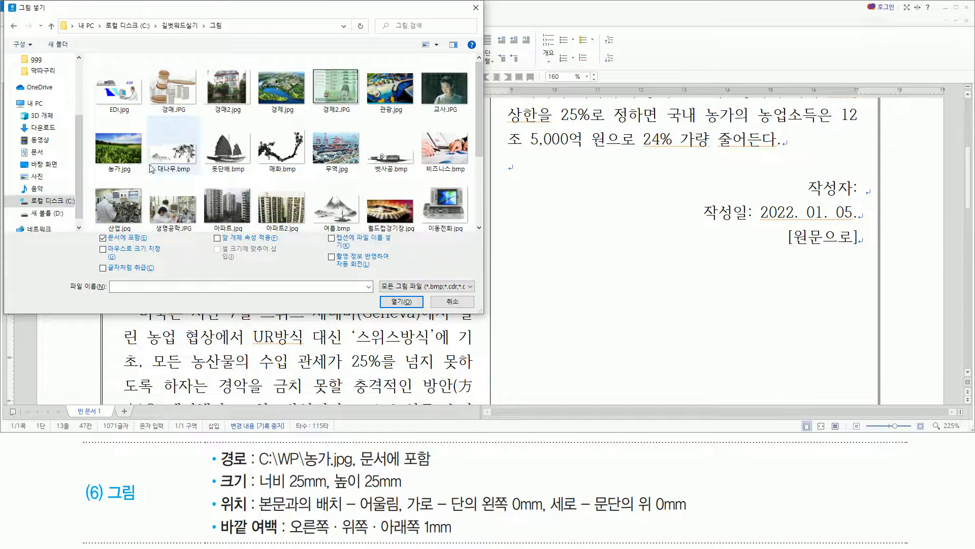
Insert the picture 농가.jpg with the 문서에 포함 option enabled.
click(116, 151)
drag(89, 121, 148, 179)
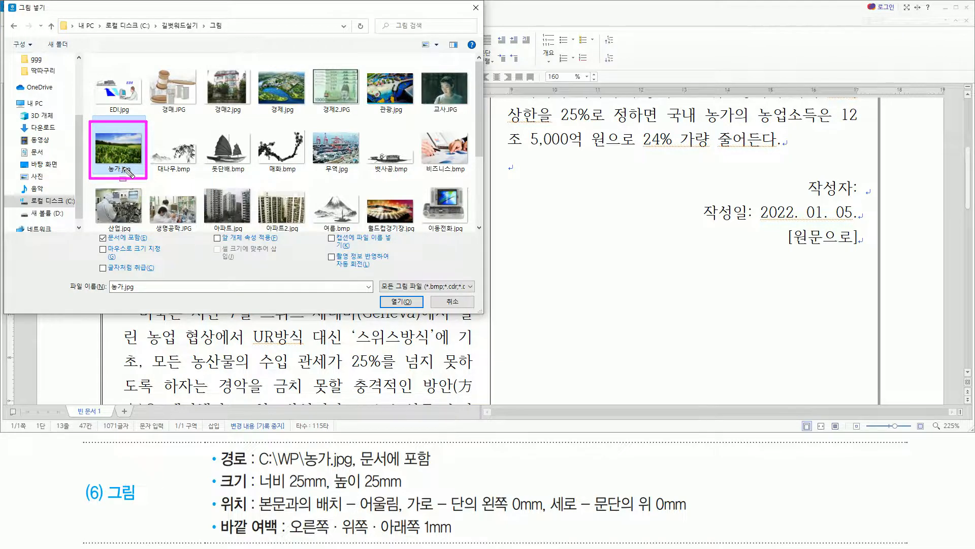
drag(93, 244, 153, 231)
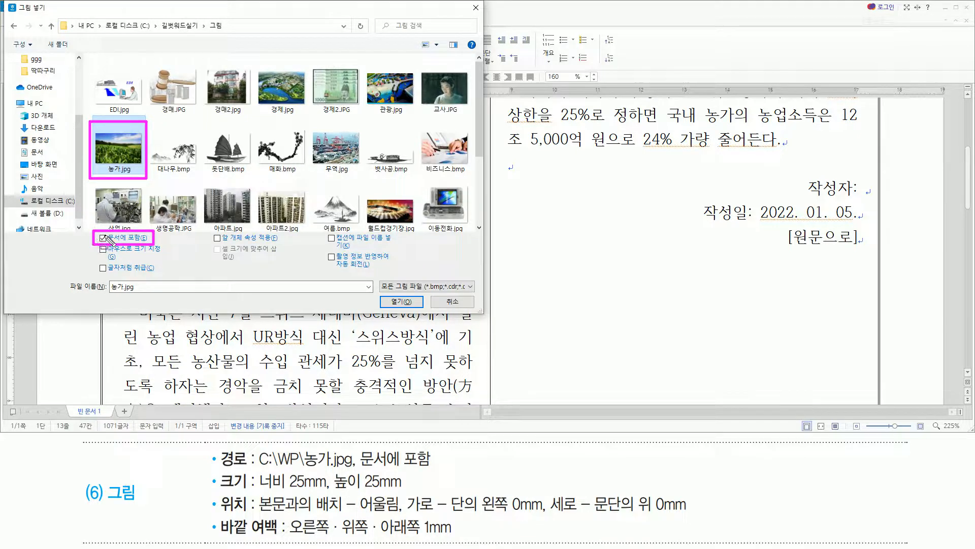
mouse_move(378, 289)
mouse_down()
mouse_move(391, 310)
mouse_move(425, 313)
mouse_up()
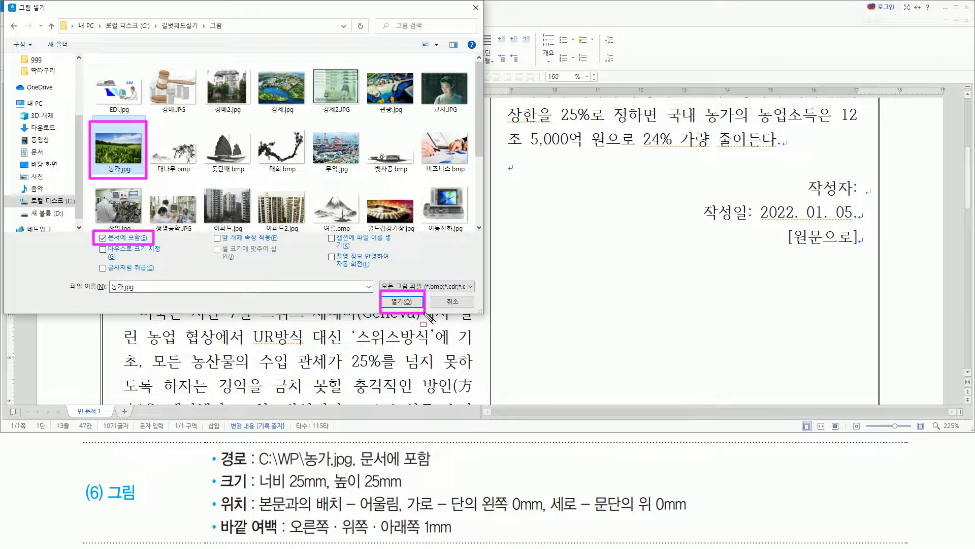
key(Escape)
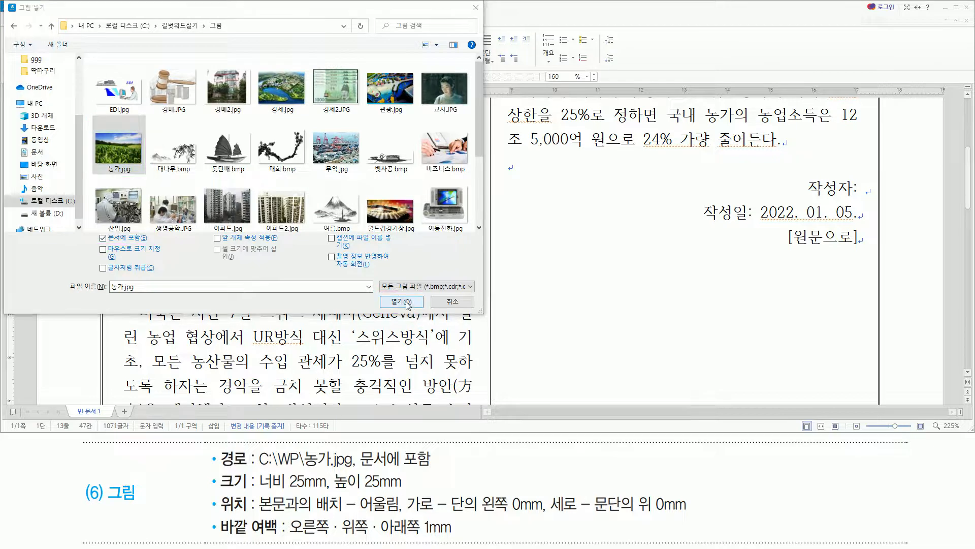
click(402, 302)
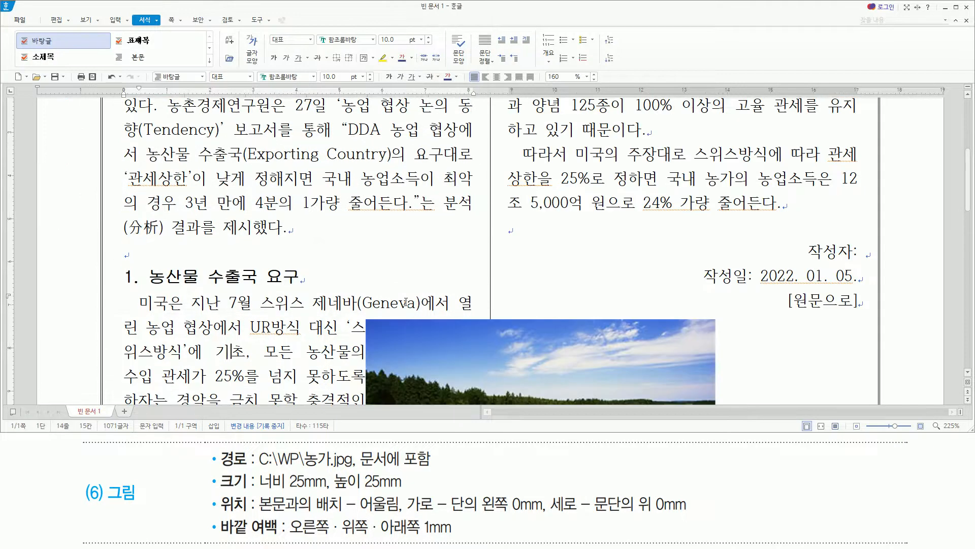
Open the object properties of the inserted 농가.jpg picture.
scroll(503, 309, down, 3)
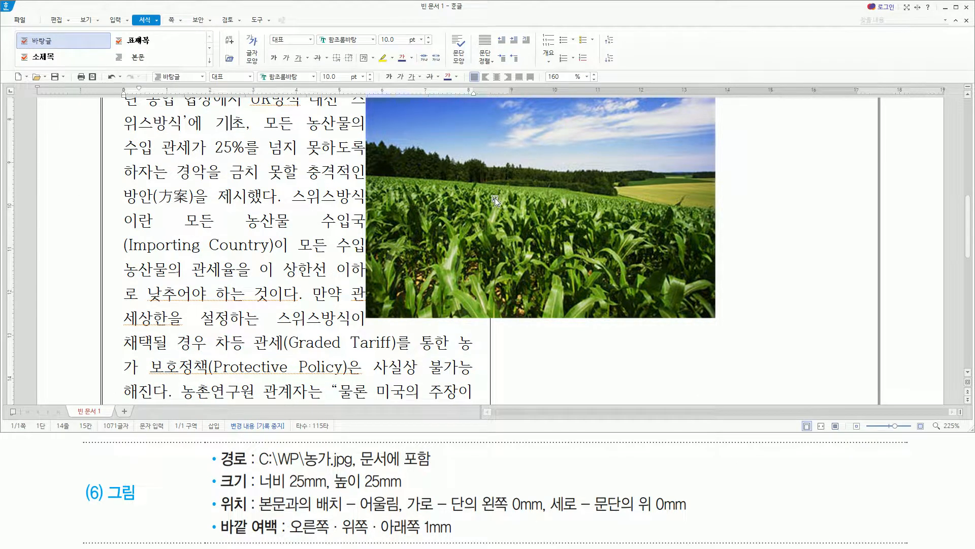
mouse_move(216, 468)
mouse_down()
mouse_move(249, 514)
mouse_move(289, 539)
mouse_move(704, 542)
mouse_up()
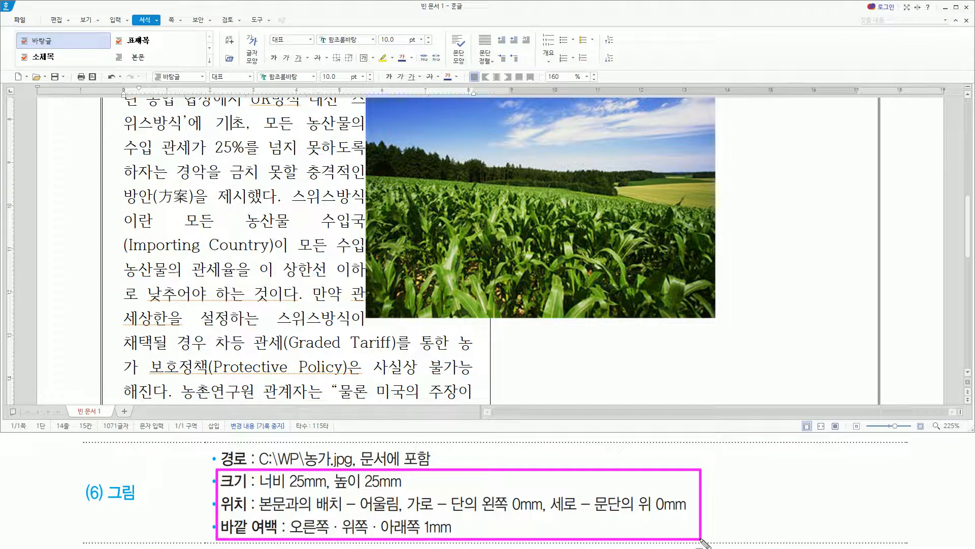
key(Escape)
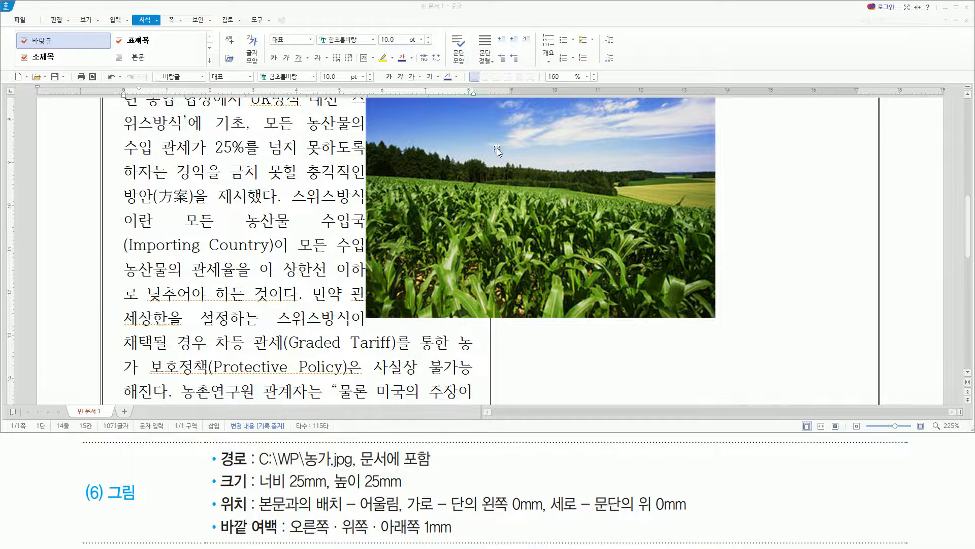
click(424, 163)
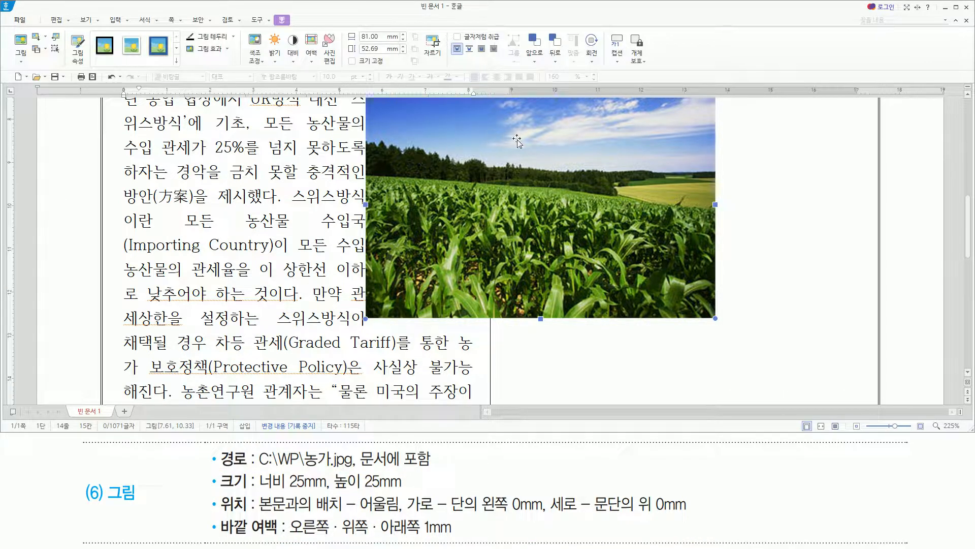
double_click(421, 129)
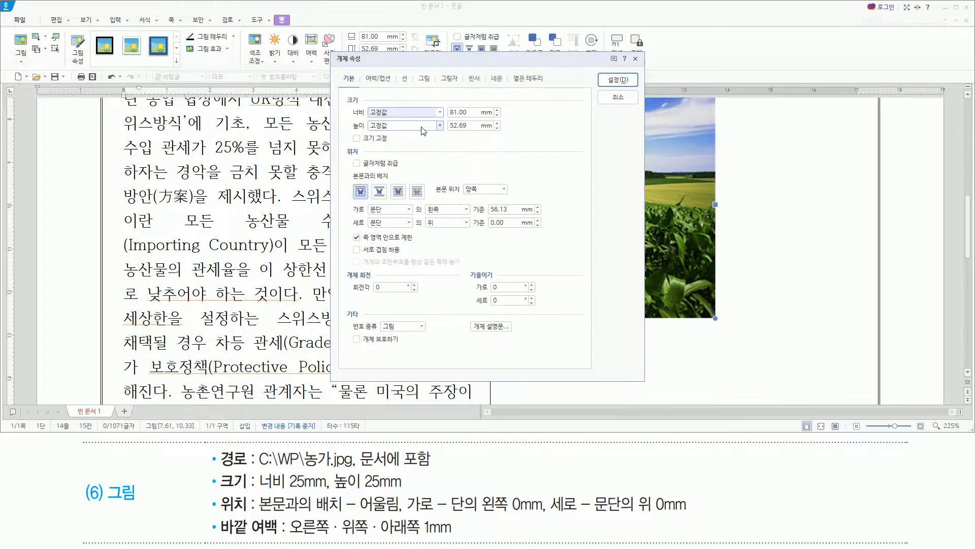
mouse_move(329, 47)
mouse_down()
mouse_move(577, 355)
mouse_move(644, 381)
mouse_up()
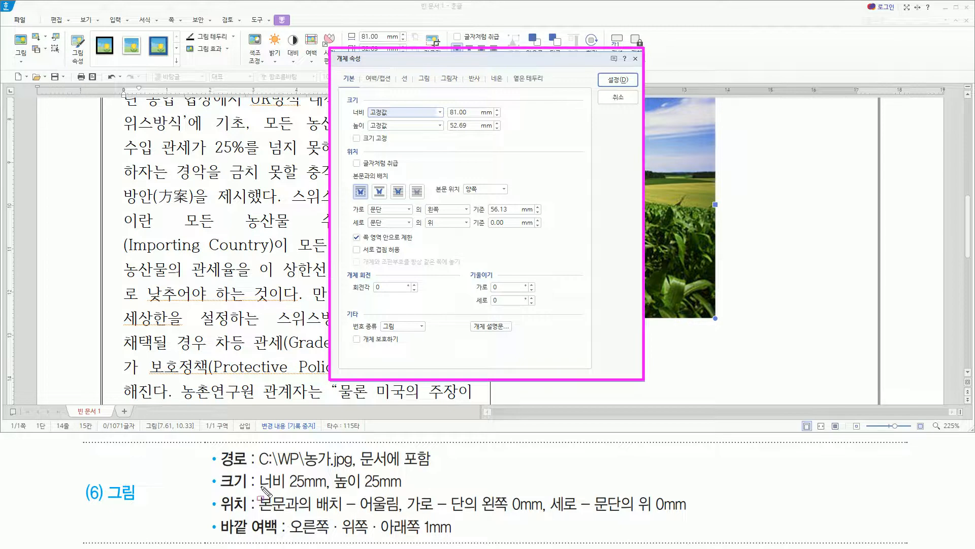
drag(254, 492, 414, 491)
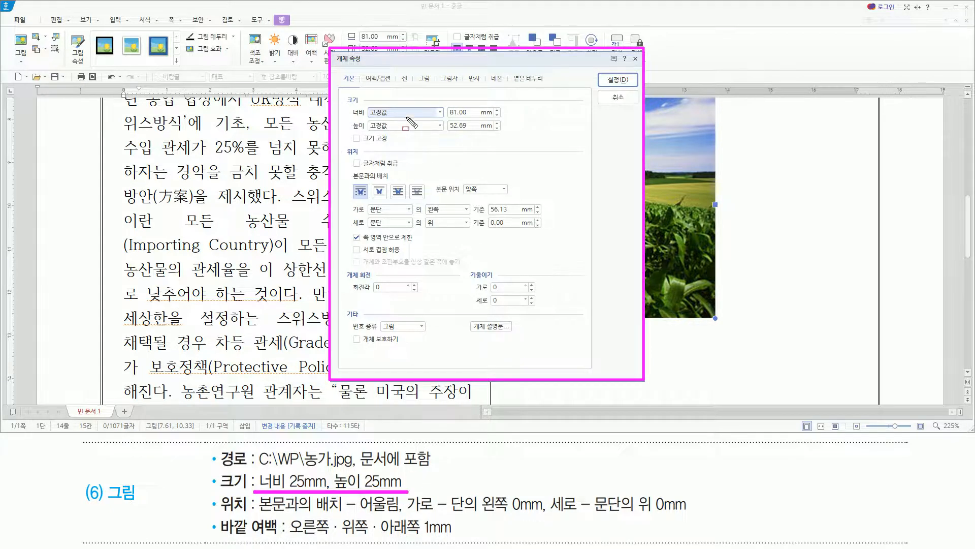
key(Escape)
click(466, 65)
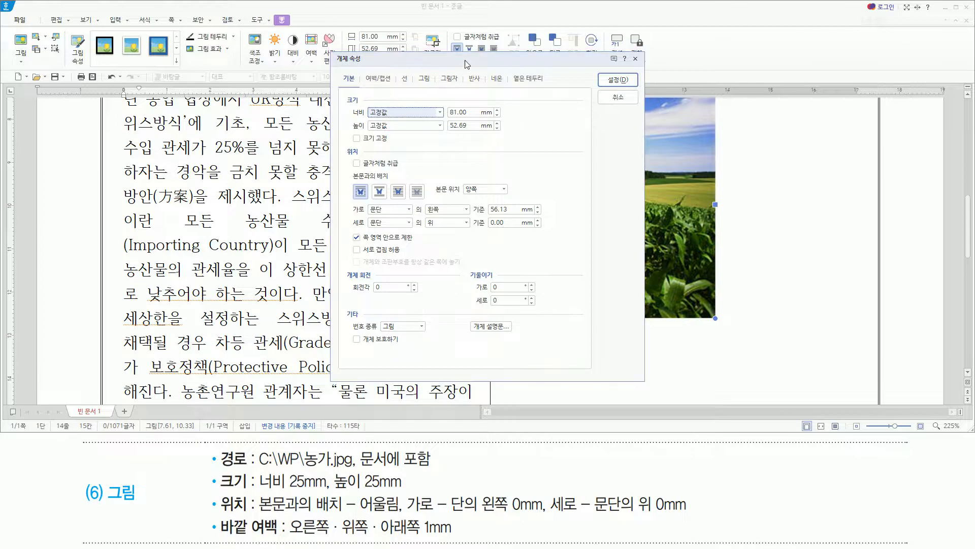
Set the picture's width and height to 25 mm each.
key(Tab)
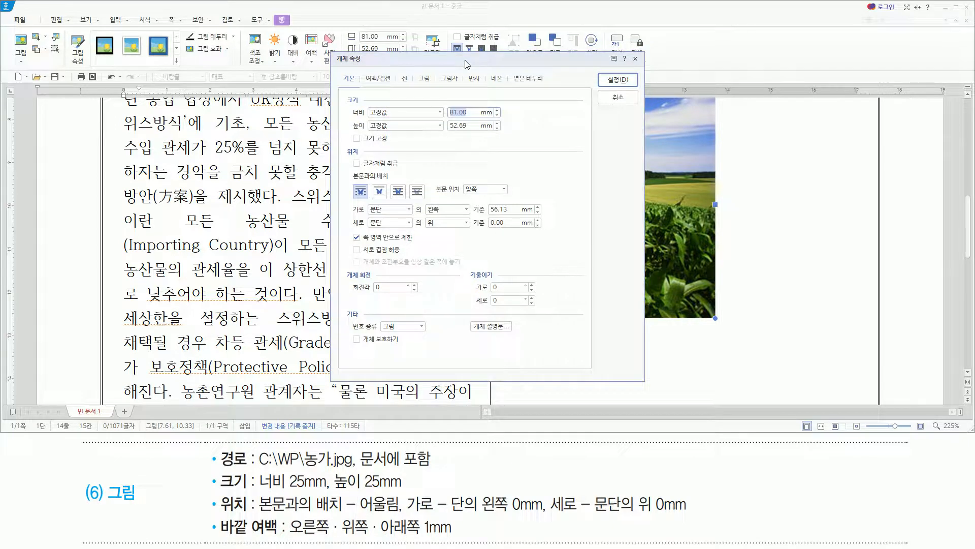
text(25)
key(Tab)
key(Tab)
key(ctrl+2)
mouse_move(346, 99)
mouse_down()
mouse_move(498, 143)
mouse_move(509, 133)
mouse_up()
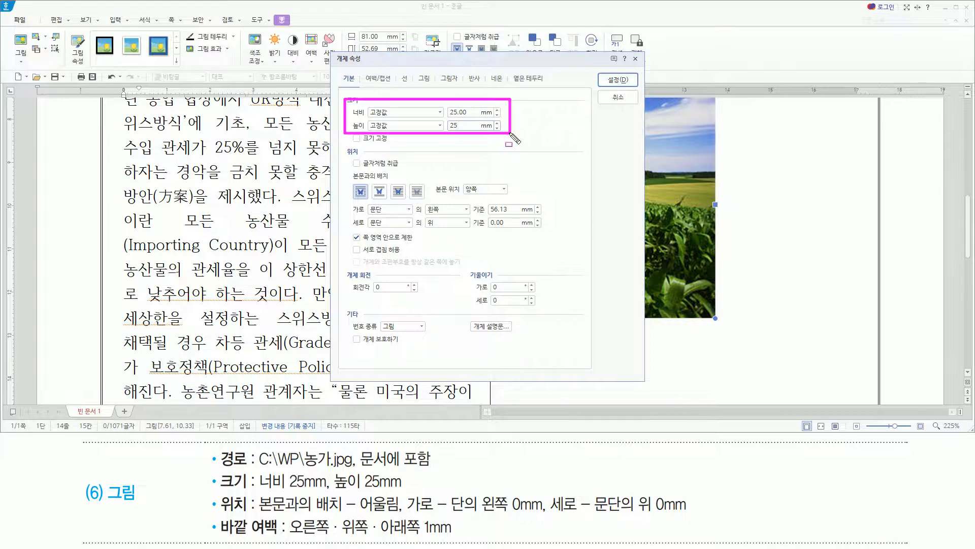
Set the reference for the picture's horizontal position (가로) to 단.
drag(217, 492, 247, 515)
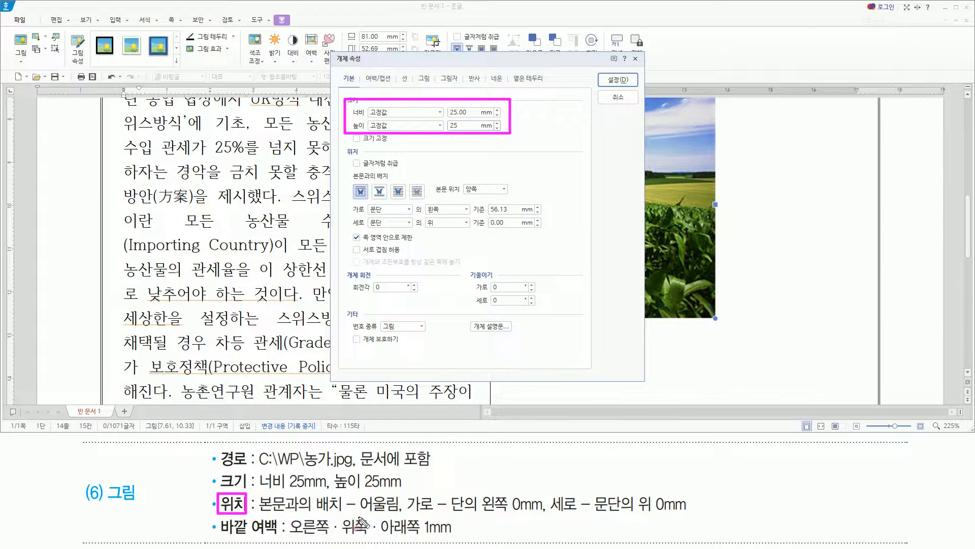
drag(356, 514, 401, 515)
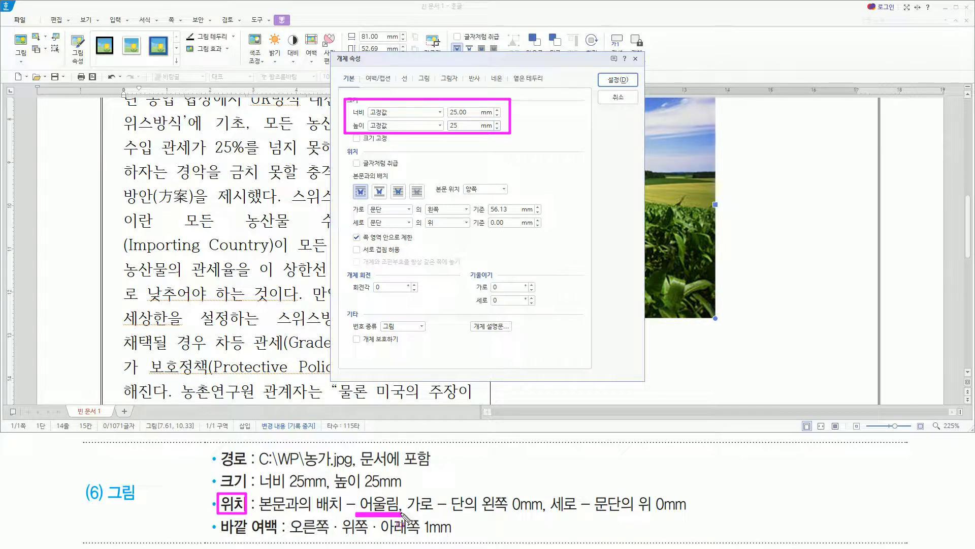
drag(349, 180, 370, 200)
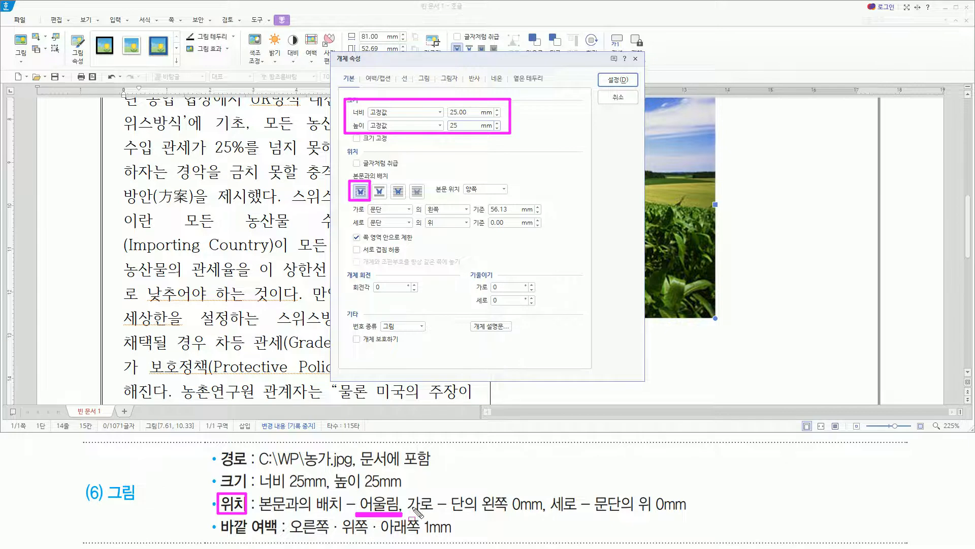
mouse_move(410, 514)
mouse_down()
mouse_move(543, 513)
mouse_move(546, 493)
mouse_up()
drag(370, 219, 442, 219)
key(Escape)
click(390, 209)
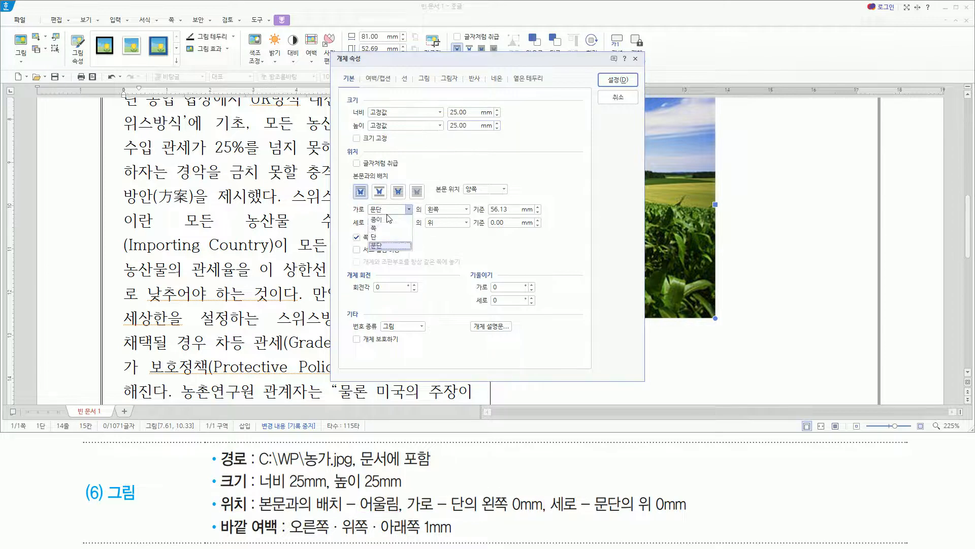
click(389, 237)
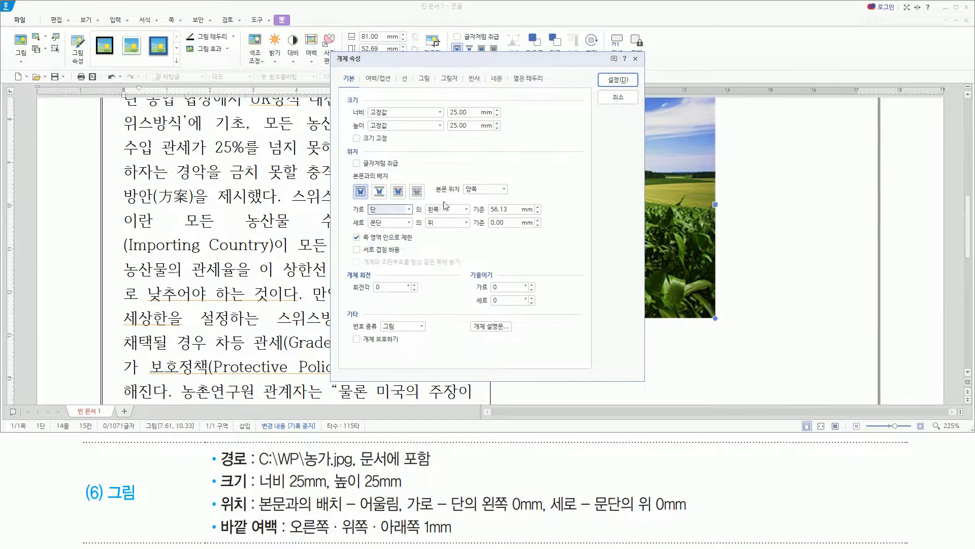
Set the picture's horizontal offset from the column's left edge to 0 mm.
click(506, 210)
double_click(507, 210)
text(0)
drag(550, 514, 692, 515)
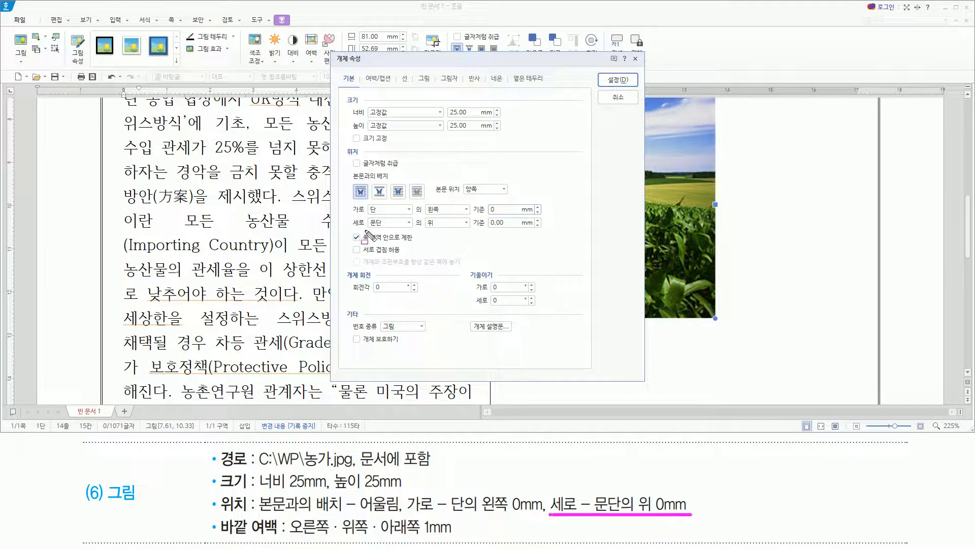
drag(367, 230, 531, 230)
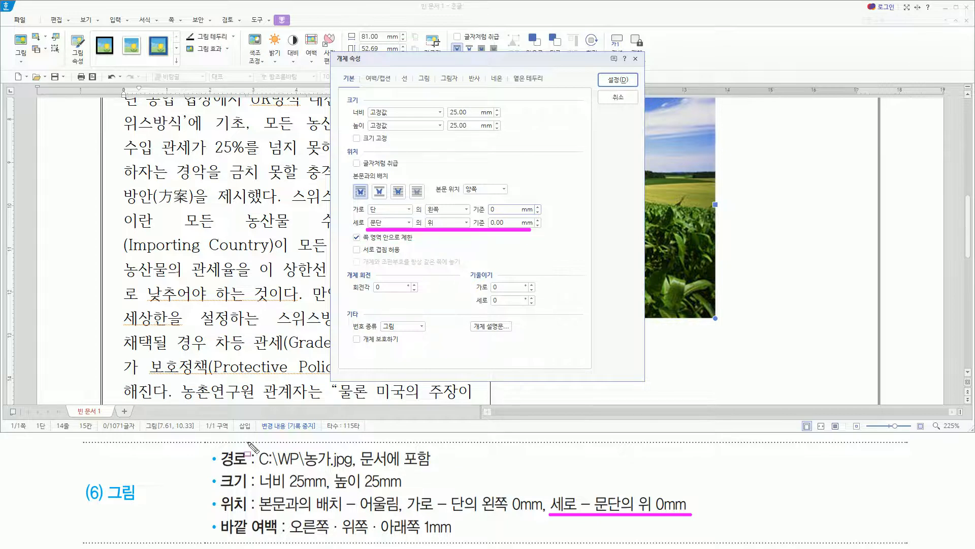
mouse_move(221, 514)
mouse_down()
mouse_move(232, 538)
mouse_move(279, 540)
mouse_up()
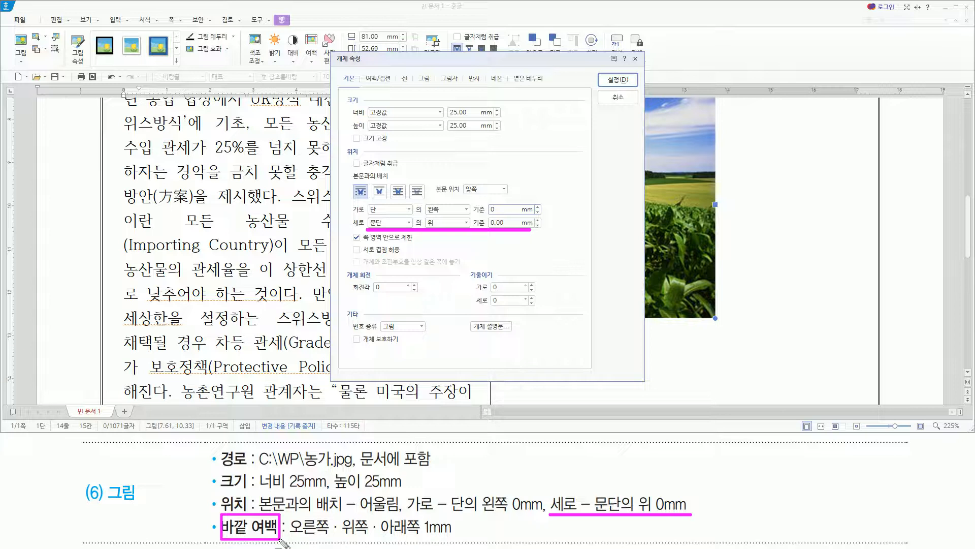
drag(364, 70, 393, 86)
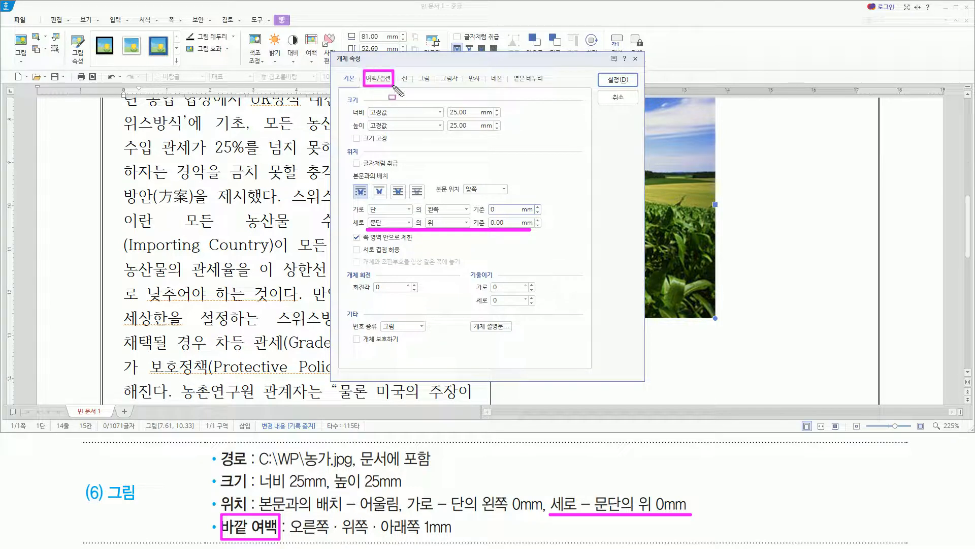
Set the picture's right, top and bottom outer margins to 1 mm and apply the object properties.
click(375, 80)
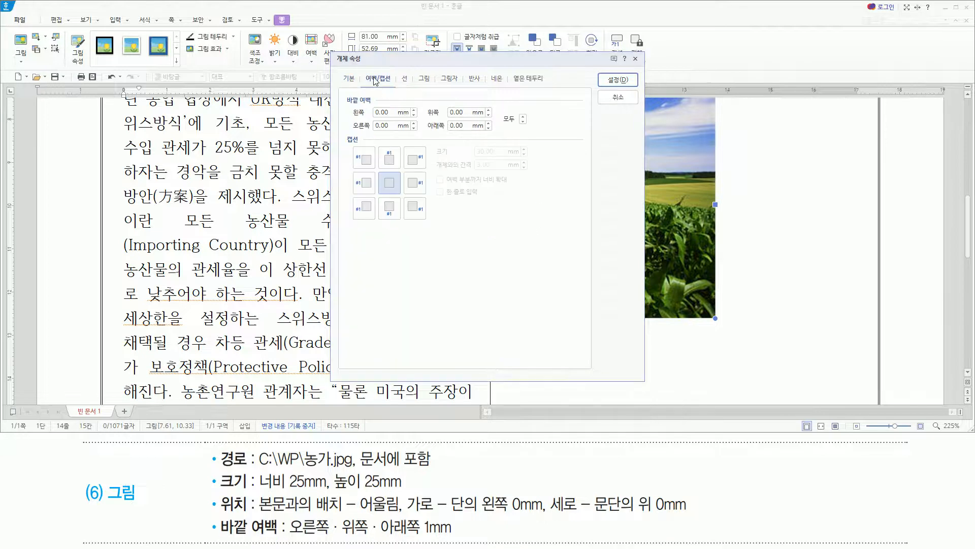
mouse_move(339, 92)
mouse_down()
mouse_move(359, 122)
mouse_move(498, 135)
mouse_up()
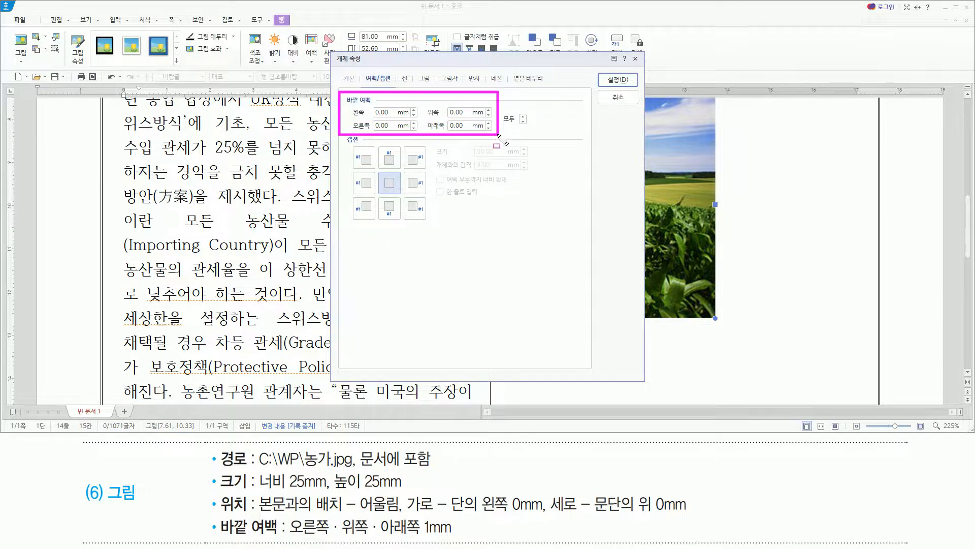
mouse_move(287, 536)
mouse_down()
mouse_move(420, 537)
mouse_move(429, 514)
mouse_move(464, 534)
mouse_up()
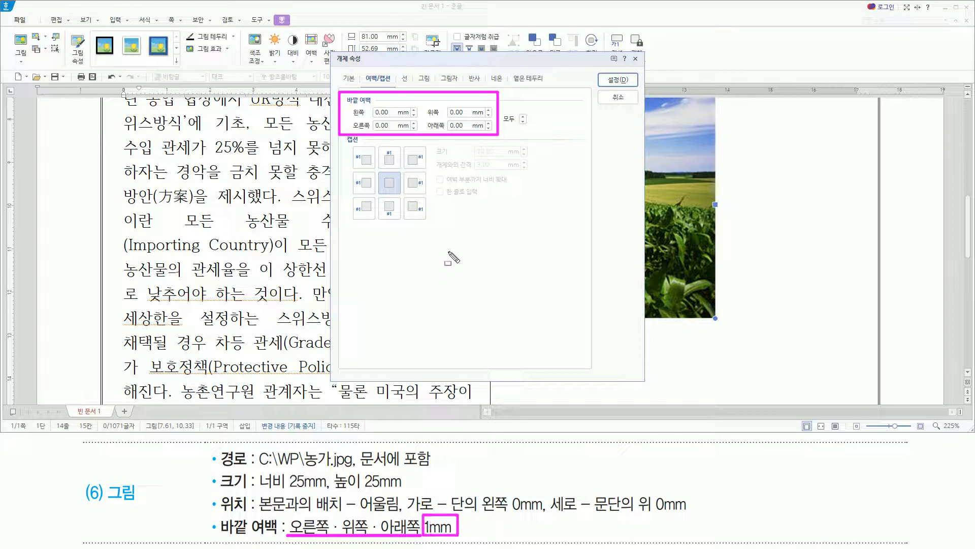
click(386, 125)
text(1)
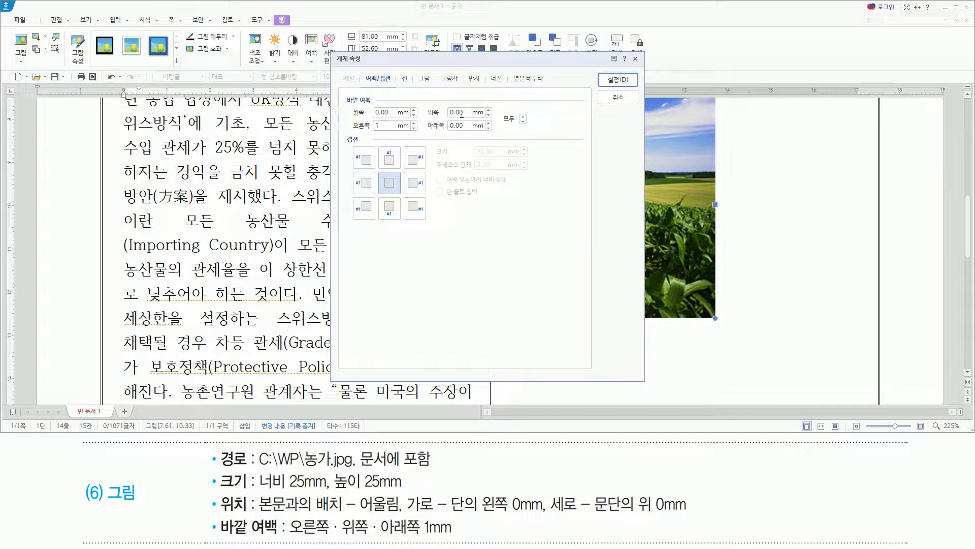
click(456, 112)
text(1)
click(458, 125)
text(1)
key(Escape)
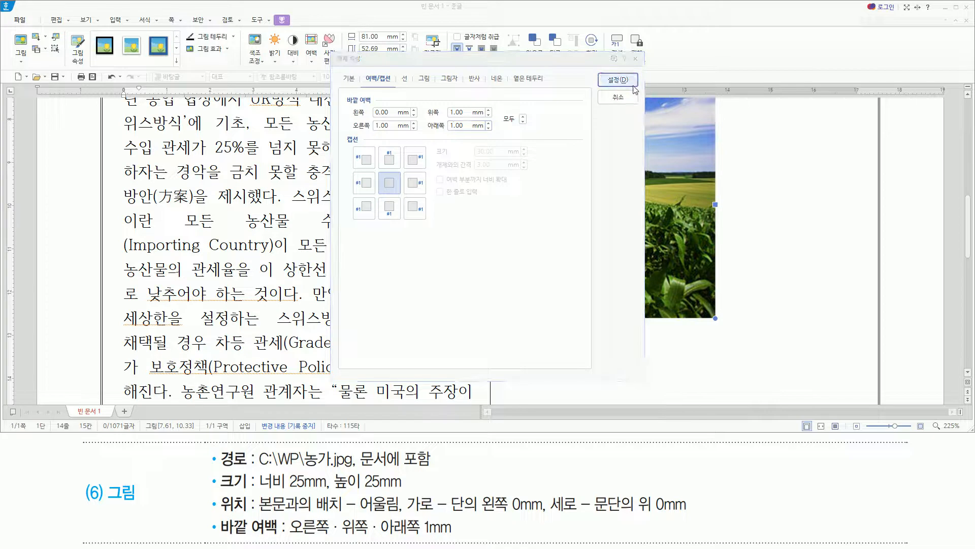
click(577, 82)
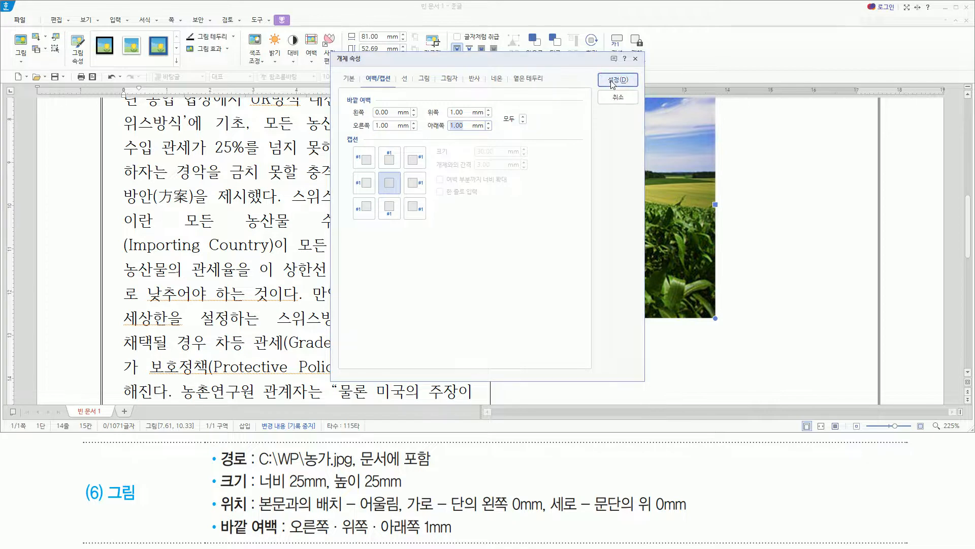
click(601, 83)
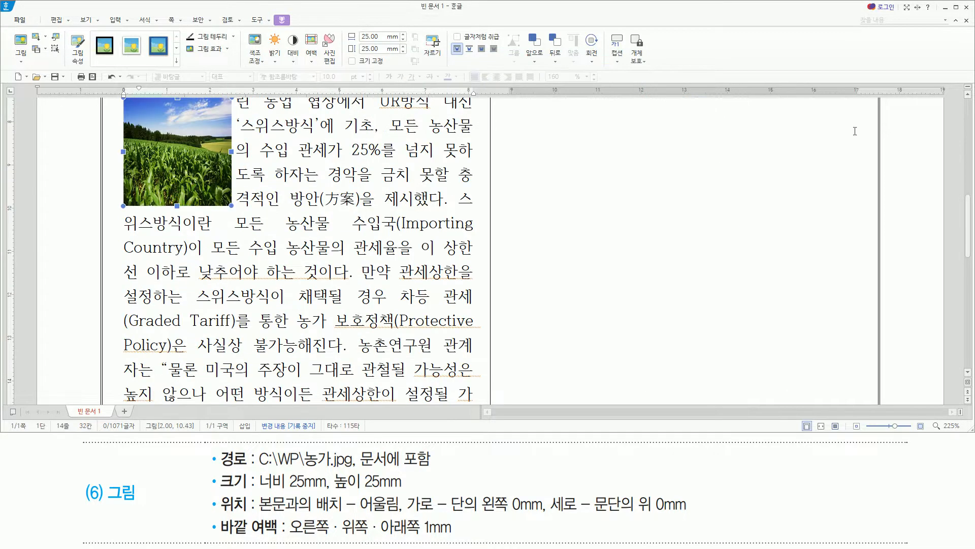
Cut the picture and paste it beside "초" at the start of the third line under "1. 농산물 수출국 요구".
click(968, 97)
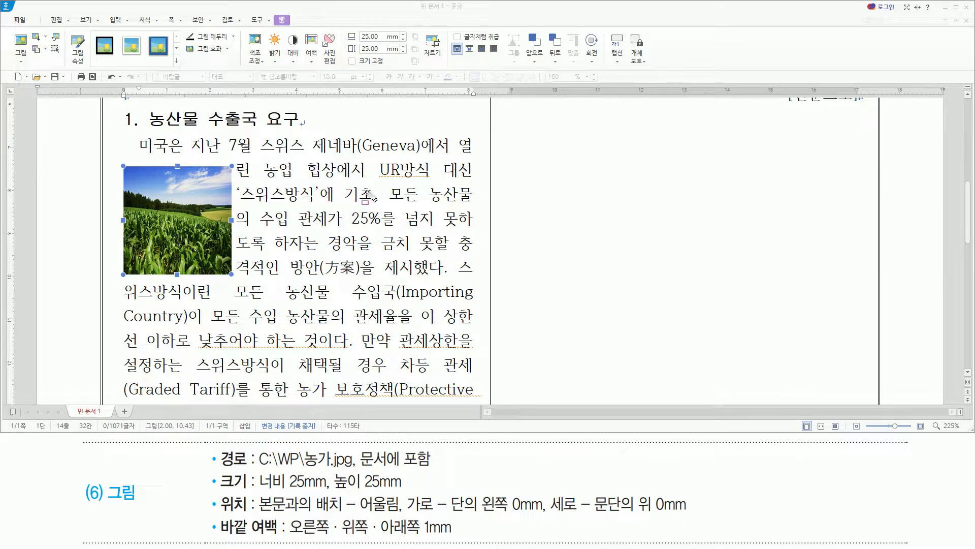
mouse_move(362, 189)
mouse_down()
mouse_move(363, 212)
mouse_move(362, 199)
mouse_move(196, 265)
mouse_move(194, 202)
mouse_move(173, 204)
mouse_move(350, 197)
mouse_up()
key(Escape)
click(332, 21)
key(Delete)
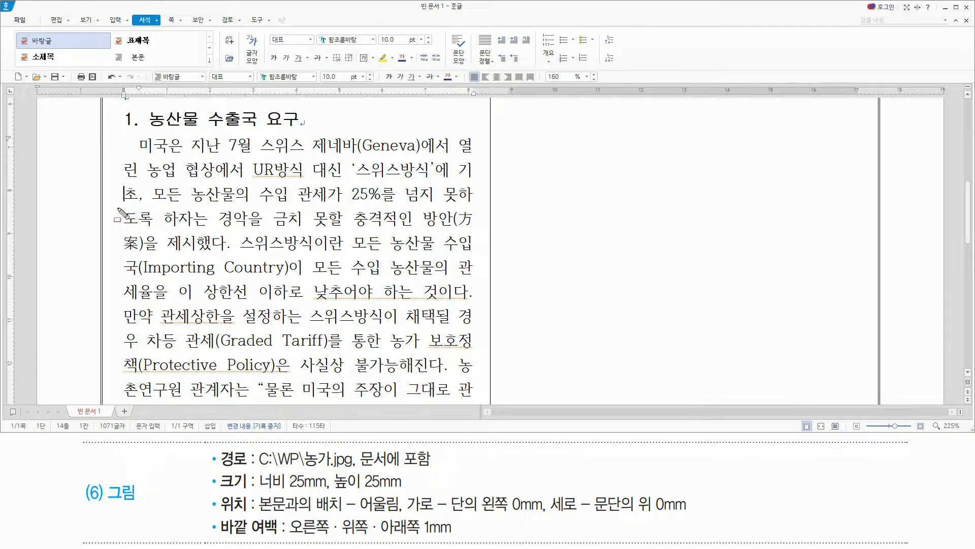
mouse_move(121, 186)
mouse_down()
mouse_move(139, 258)
mouse_move(241, 289)
mouse_move(239, 320)
mouse_up()
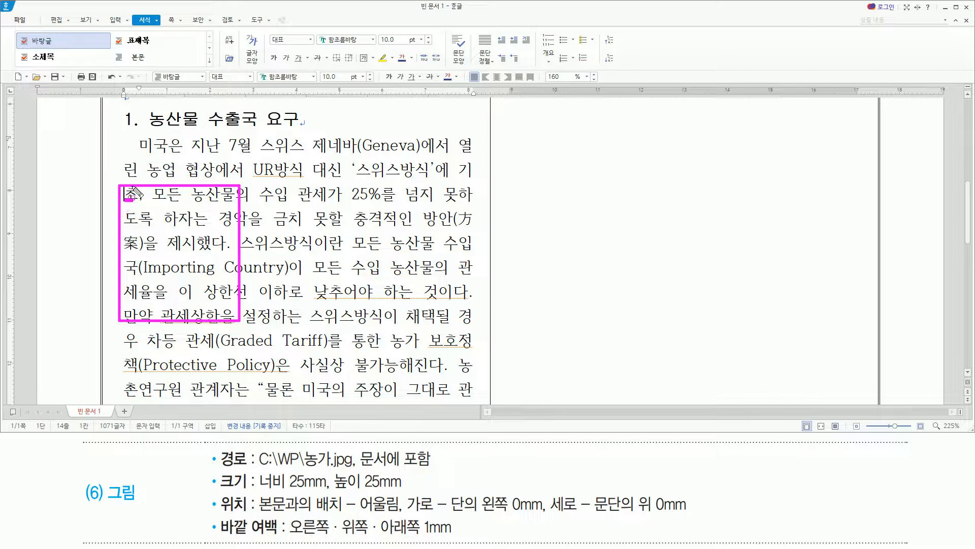
drag(136, 186, 138, 206)
key(Escape)
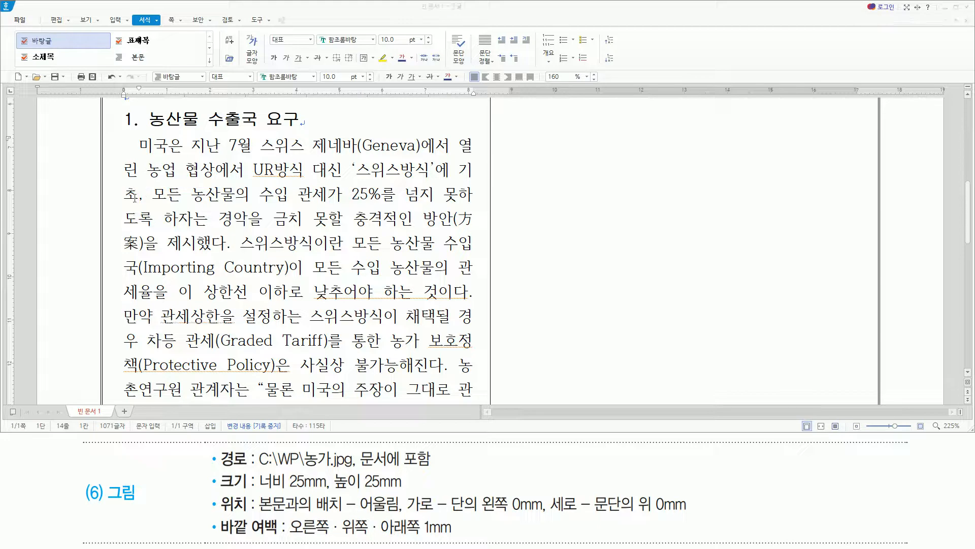
click(139, 192)
key(ctrl+v)
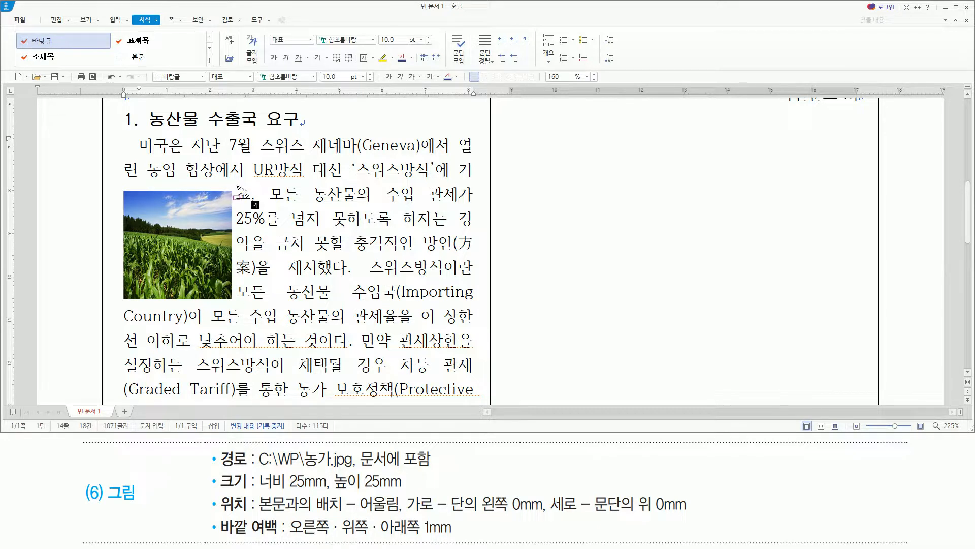
mouse_move(234, 182)
mouse_down()
mouse_move(255, 204)
mouse_move(257, 305)
mouse_up()
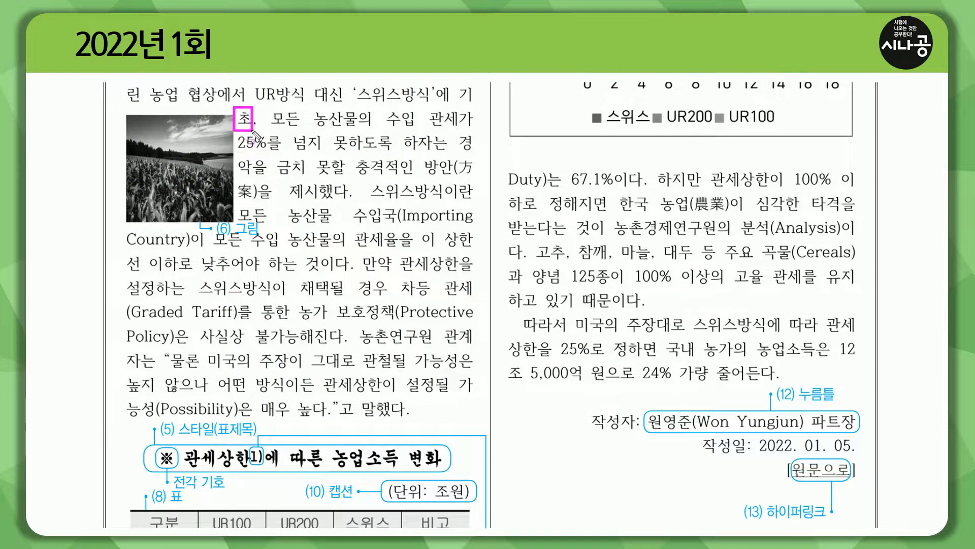
drag(254, 131, 256, 229)
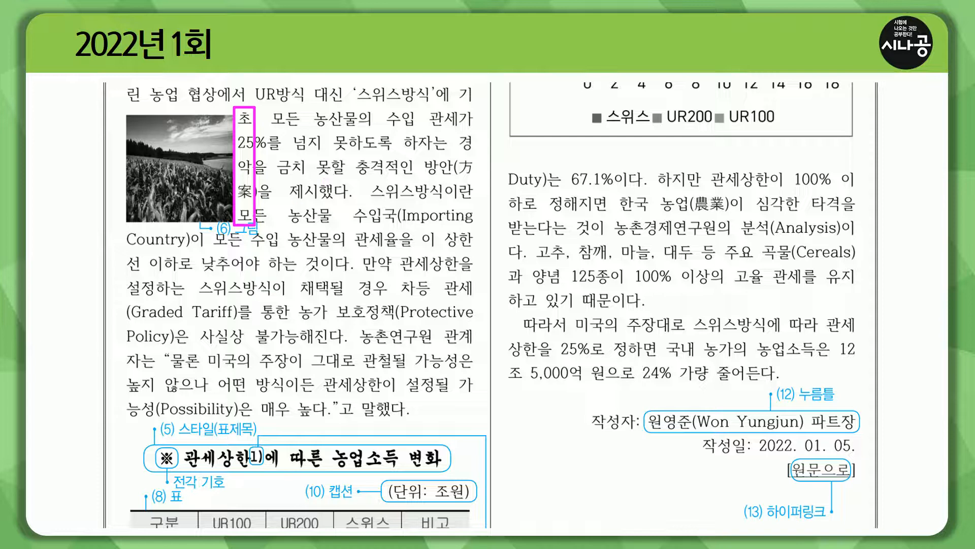
drag(123, 241, 378, 242)
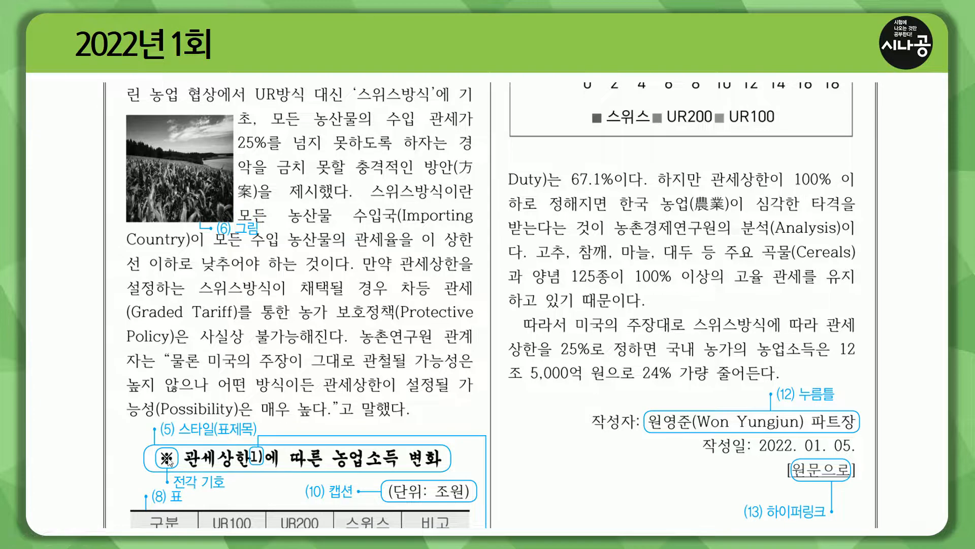
mouse_move(168, 436)
mouse_down()
mouse_move(254, 436)
mouse_move(267, 432)
mouse_move(262, 418)
mouse_up()
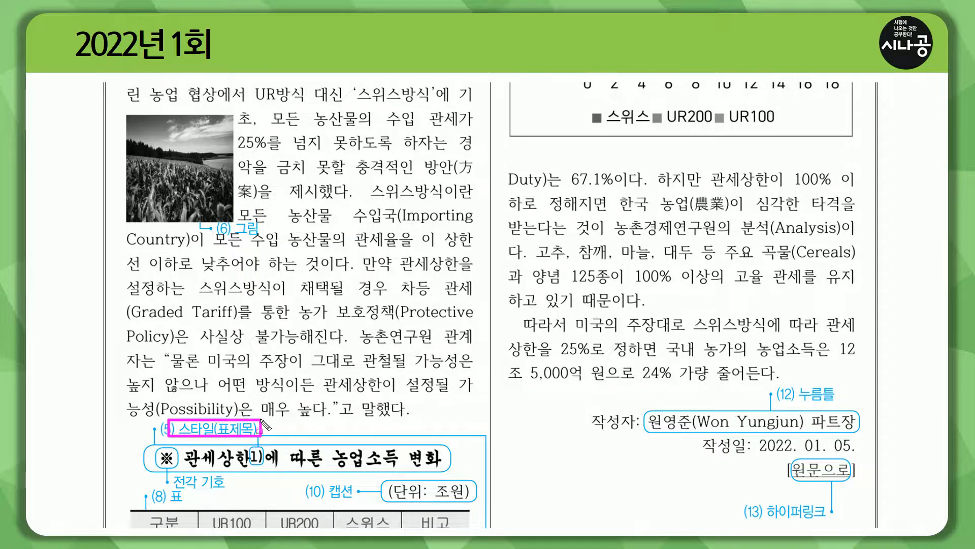
mouse_move(160, 447)
mouse_down()
mouse_move(179, 469)
mouse_move(228, 486)
mouse_up()
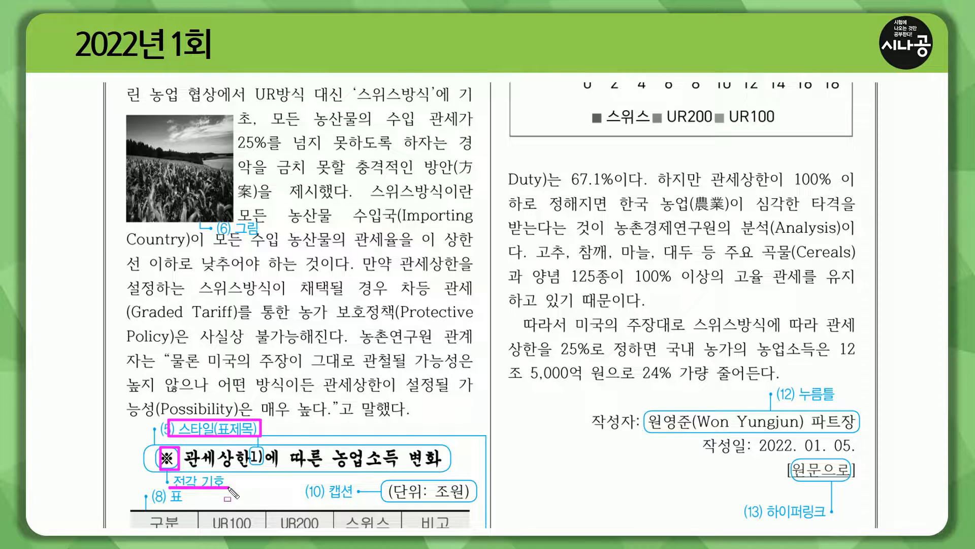
drag(249, 444, 264, 463)
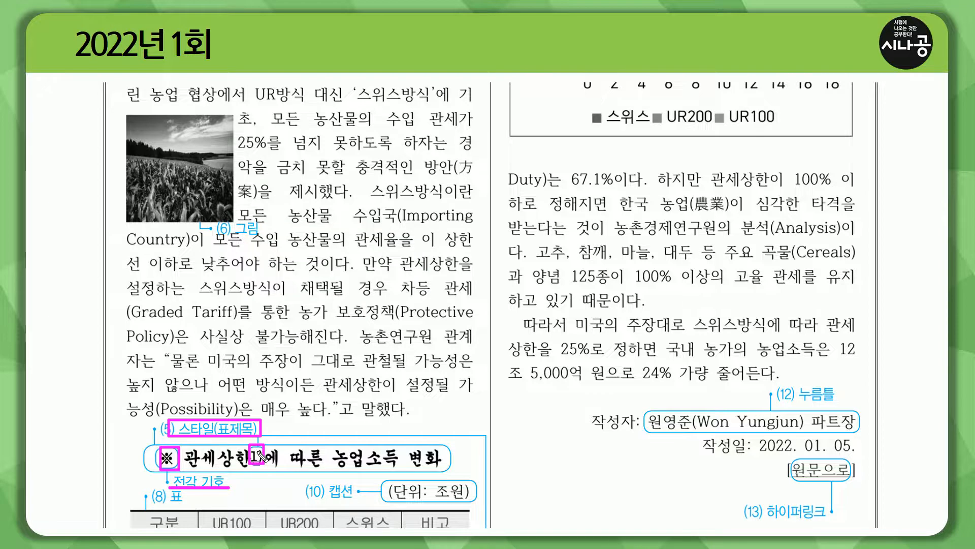
key(Escape)
click(457, 446)
key(ctrl+shift+d)
drag(123, 462, 473, 489)
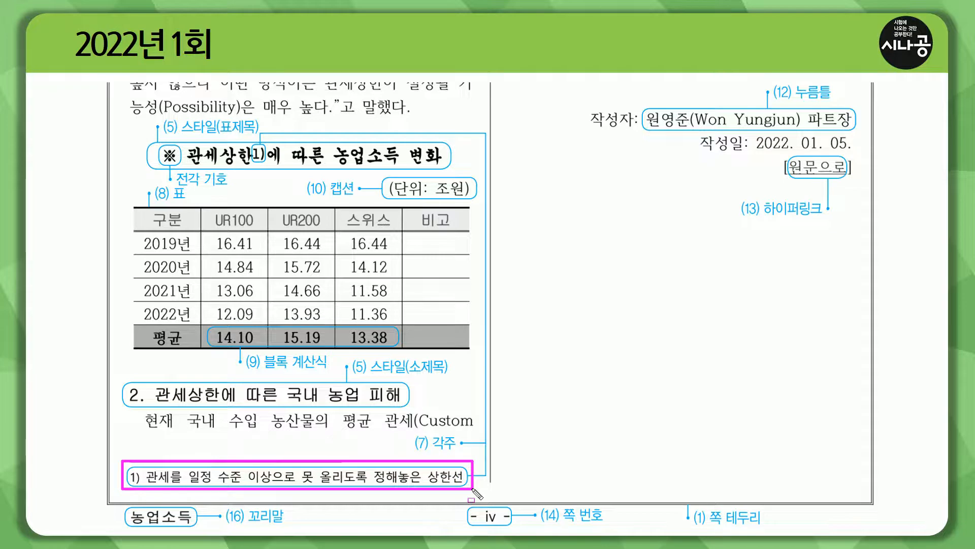
drag(413, 450, 463, 450)
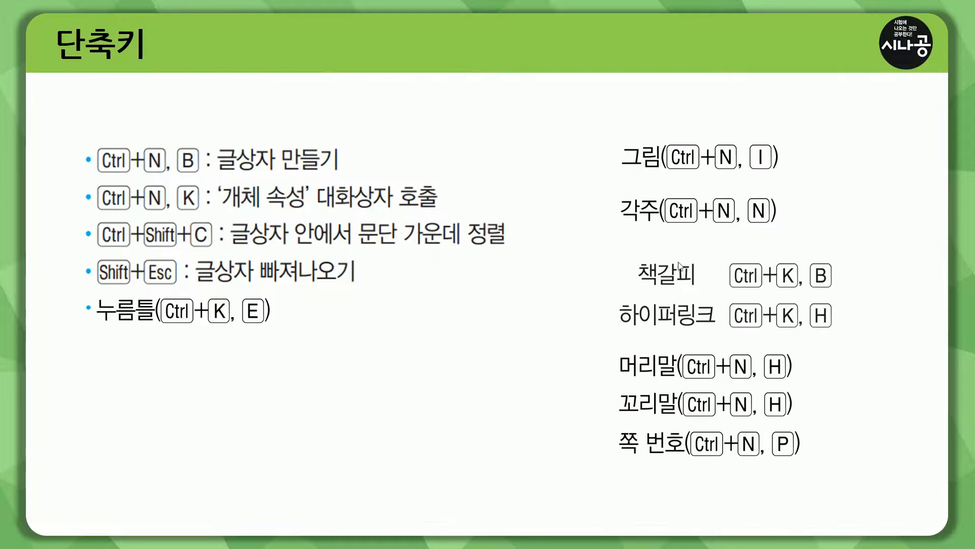
key(ctrl+p)
mouse_move(614, 192)
mouse_down()
mouse_move(704, 224)
mouse_move(789, 228)
mouse_up()
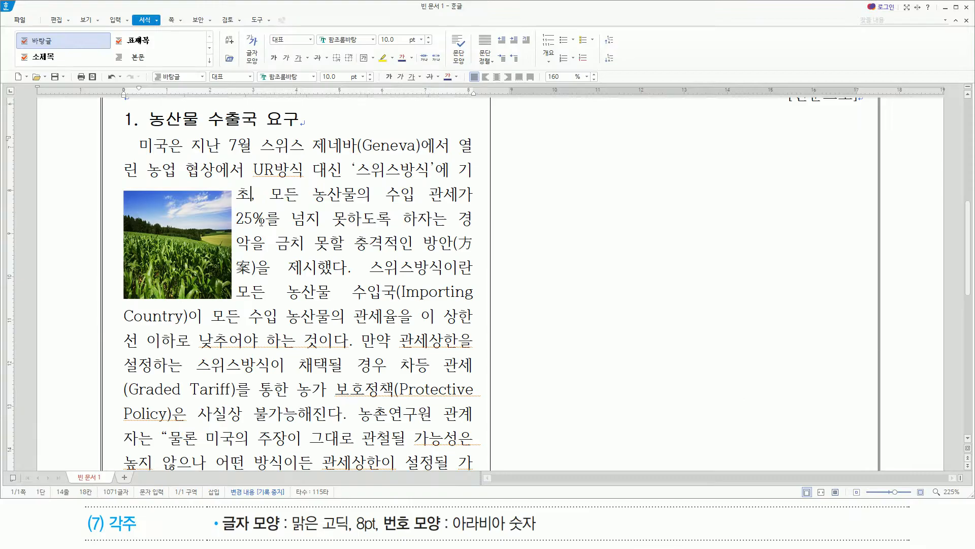
Insert a footnote directly after "관세상한" in the heading "※ 관세상한에 따른 농업소득 변화".
scroll(260, 220, down, 5)
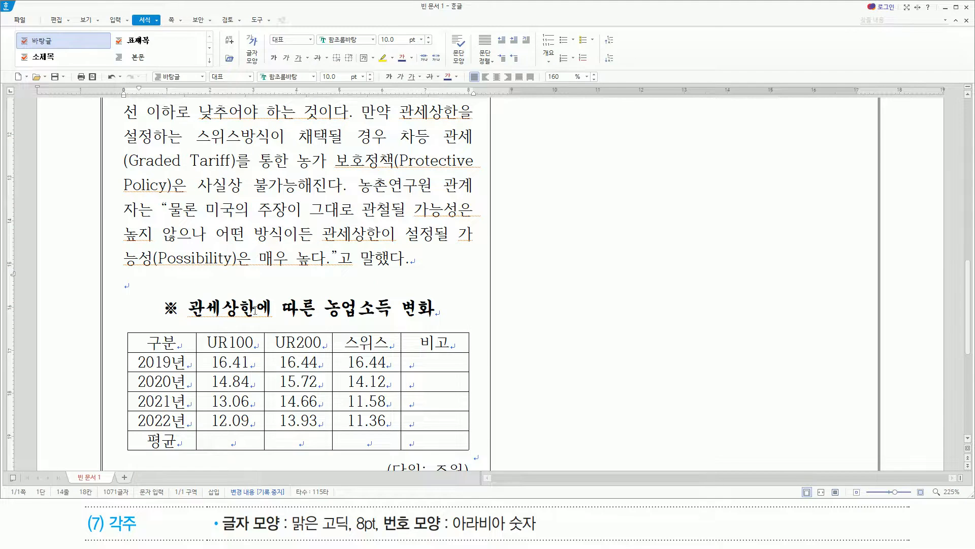
click(255, 310)
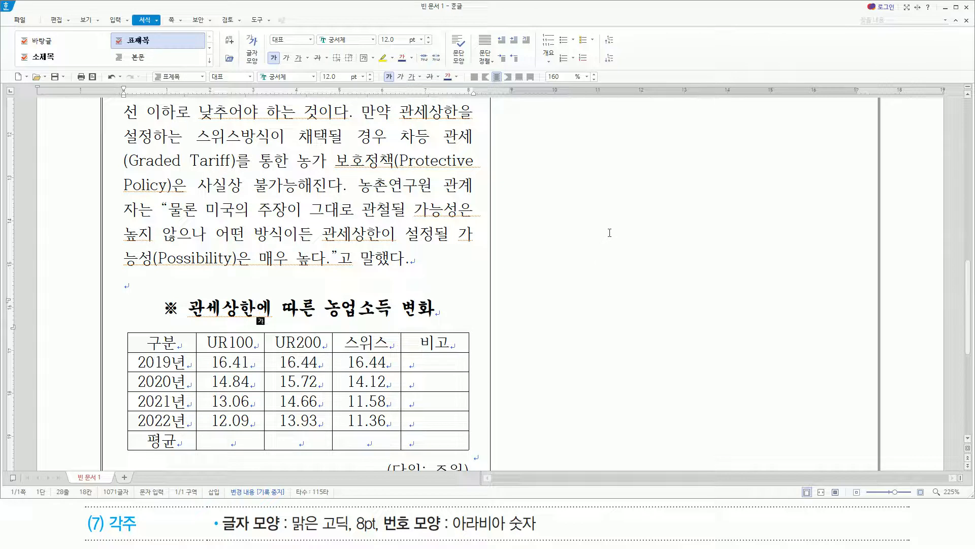
key(ctrl+n)
key(n)
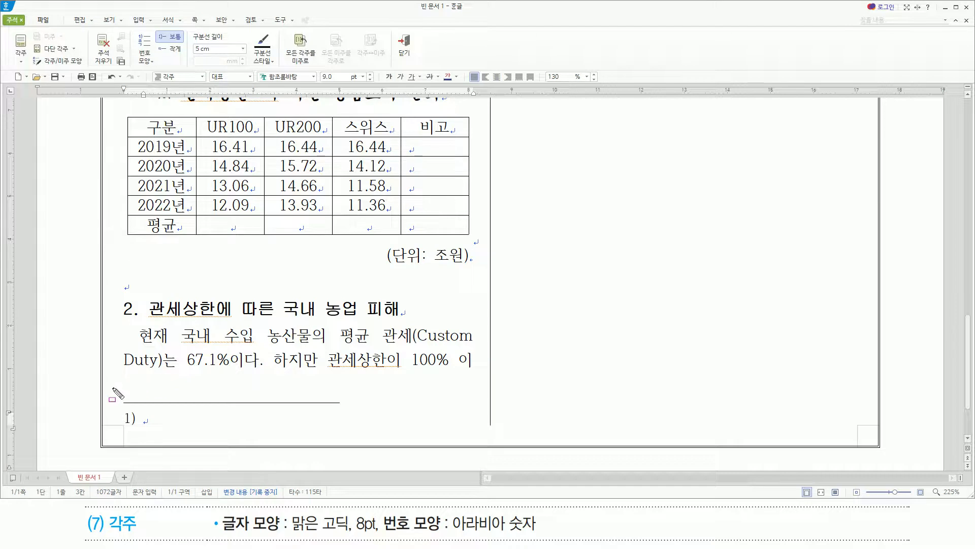
mouse_move(113, 391)
mouse_down()
mouse_move(412, 431)
mouse_move(374, 441)
mouse_up()
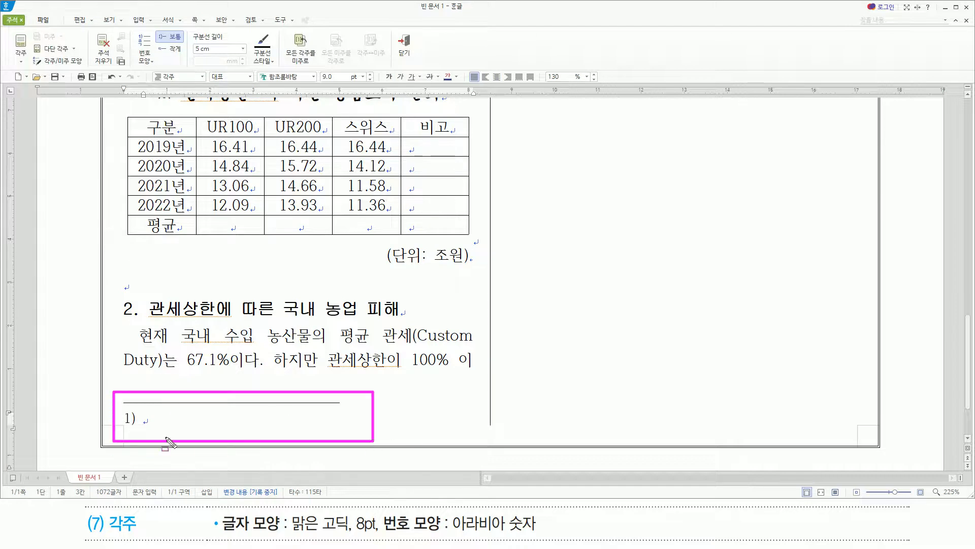
key(Escape)
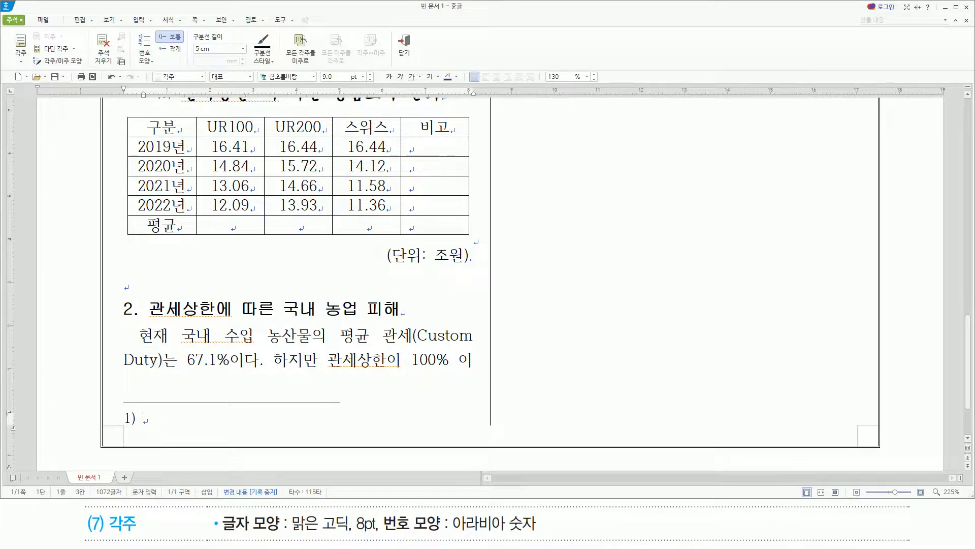
Enter the footnote text "관세를 일정 수준 이상으로 못 올리도록 정해놓은 상한선".
key(alt+l)
text(관세르)
text(를 일)
text(정 수준)
text( 이상을)
text(로 못 )
text(올리도록 )
text(정해놓은)
text( 상한선)
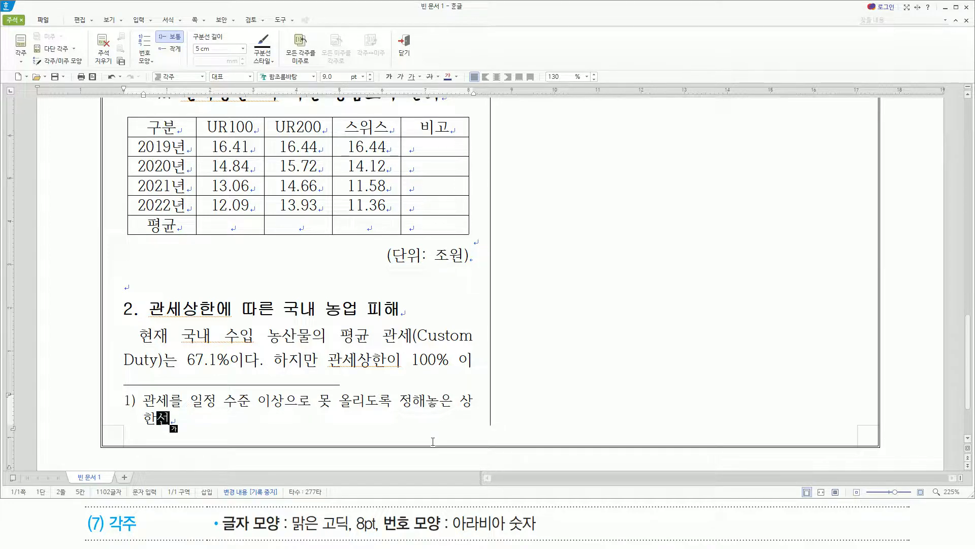
Select the entire footnote line, including its number, and choose the font 맑은 고딕 in its character formatting.
key(shift+Up)
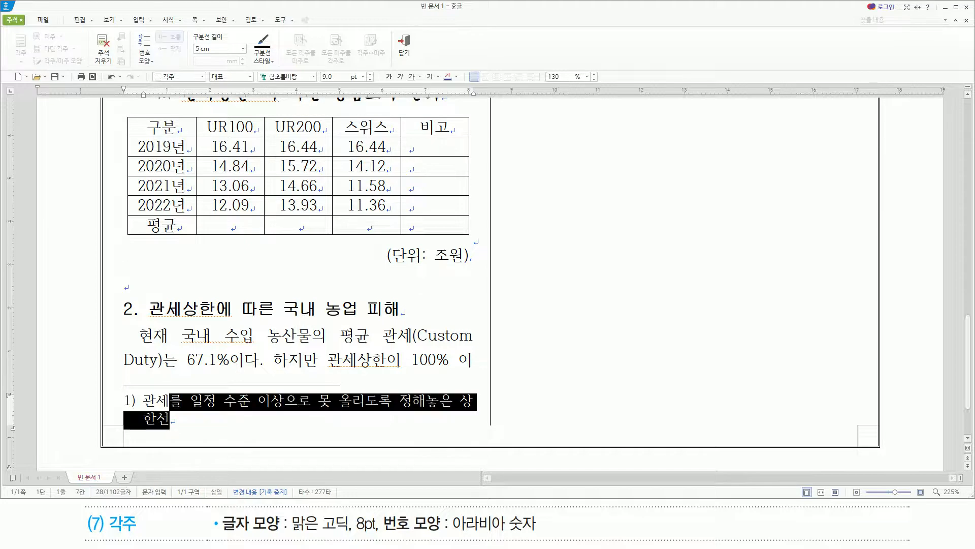
key(shift+Home)
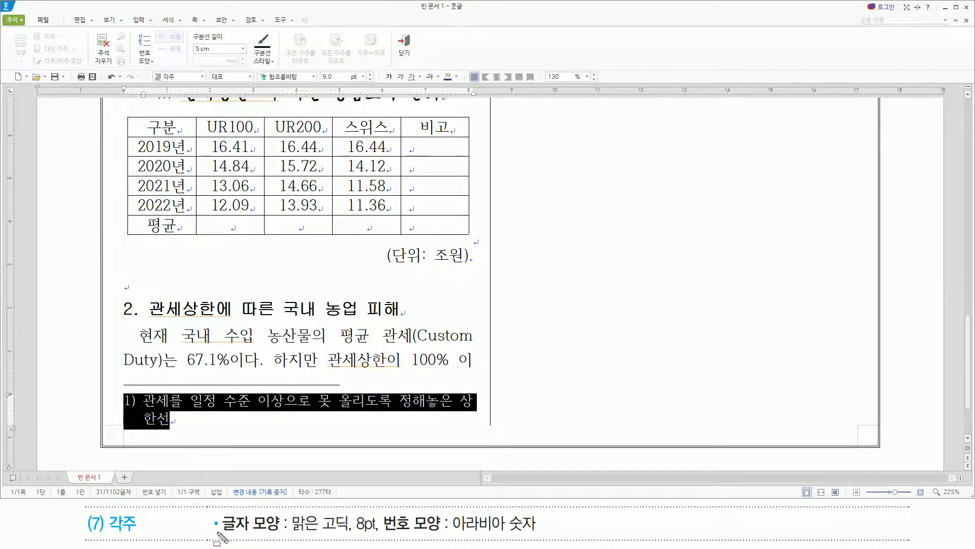
drag(291, 534, 379, 534)
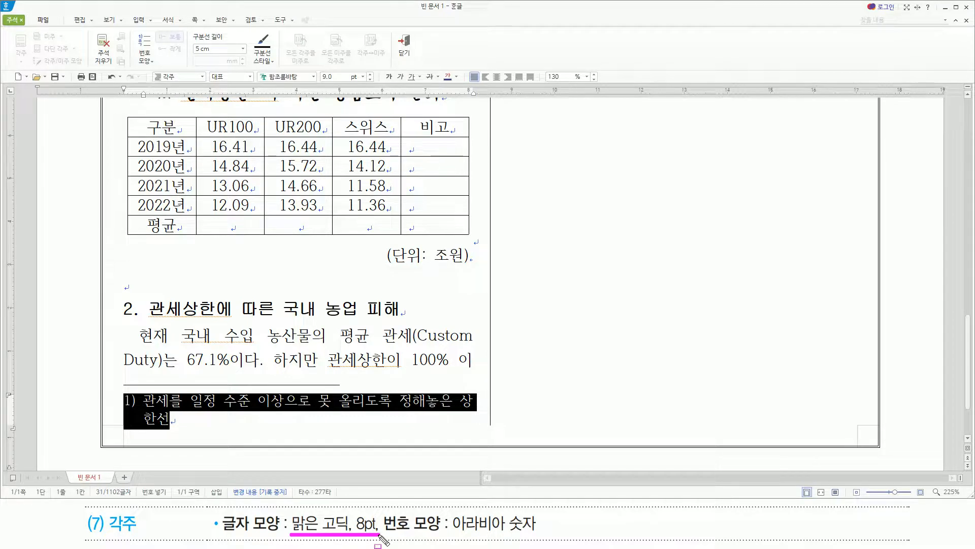
drag(381, 507, 542, 536)
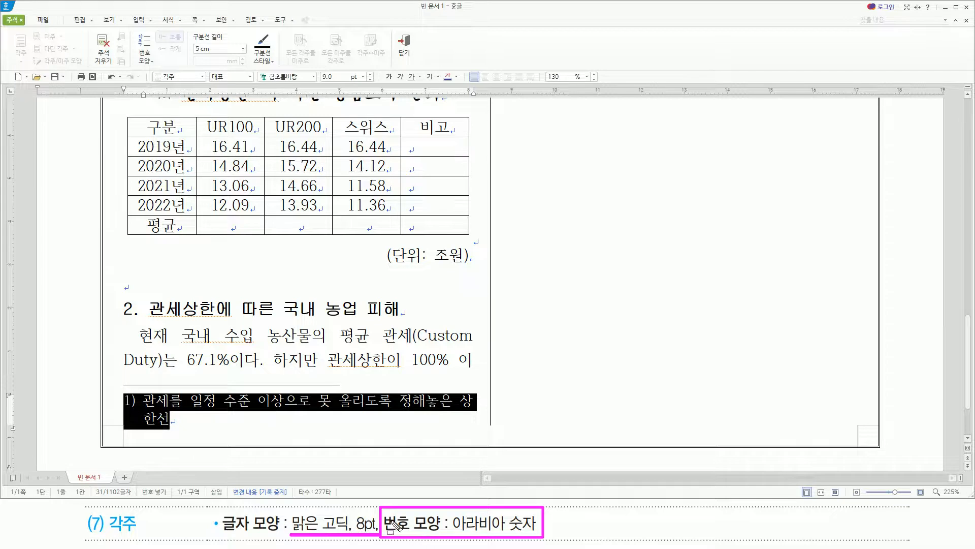
drag(385, 518, 554, 519)
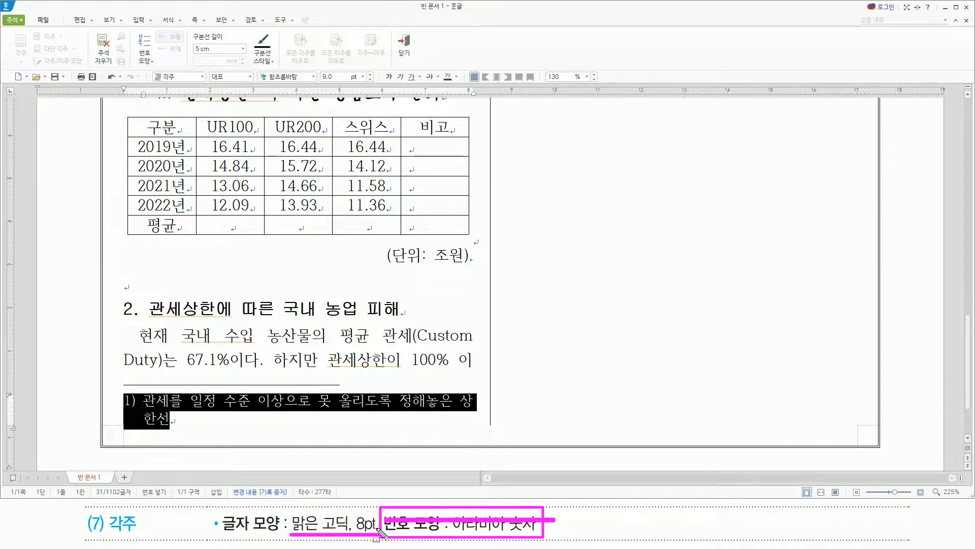
key(Escape)
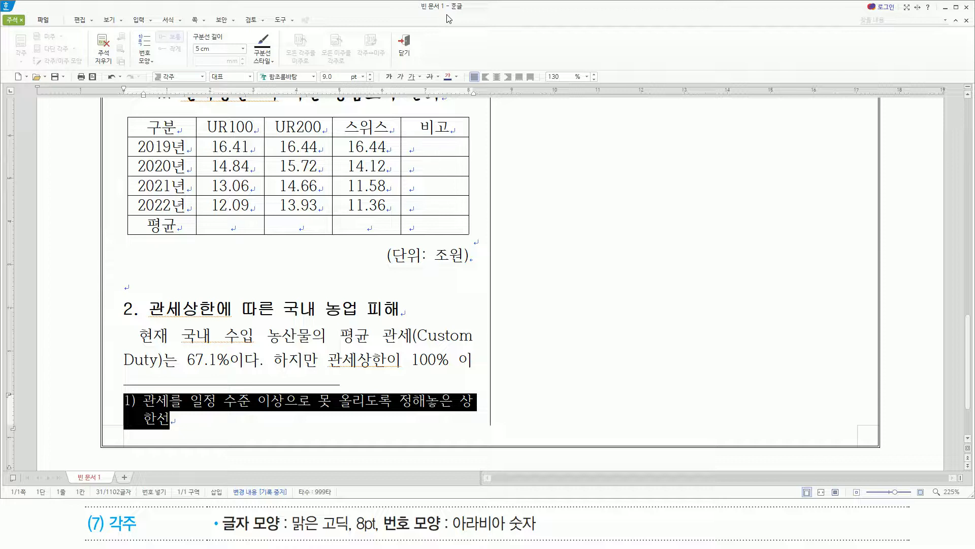
key(alt+l)
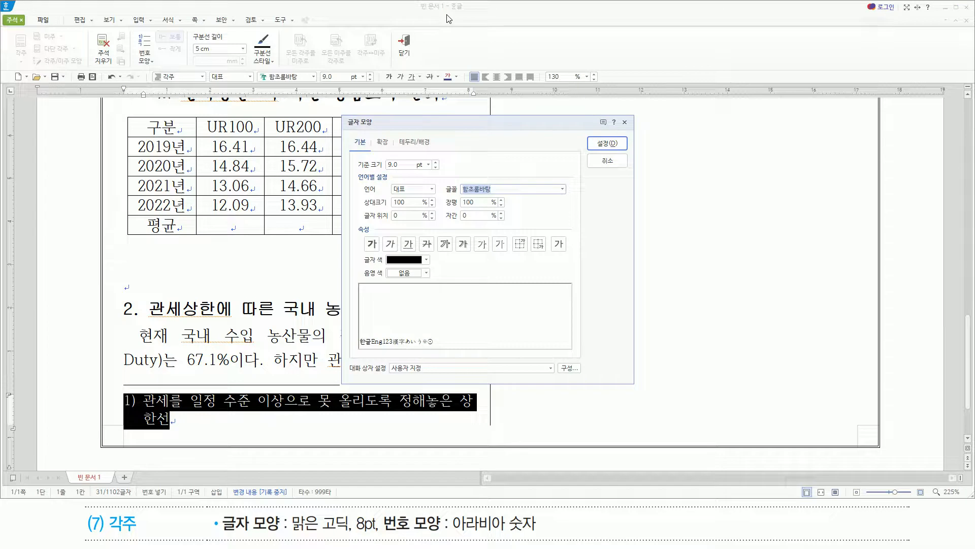
key(BackSpace)
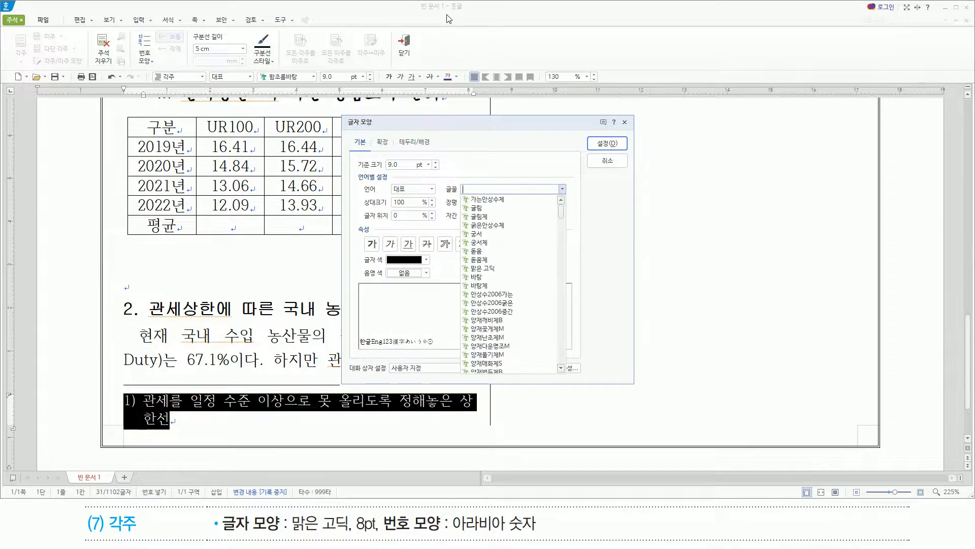
text(맑은 고딕)
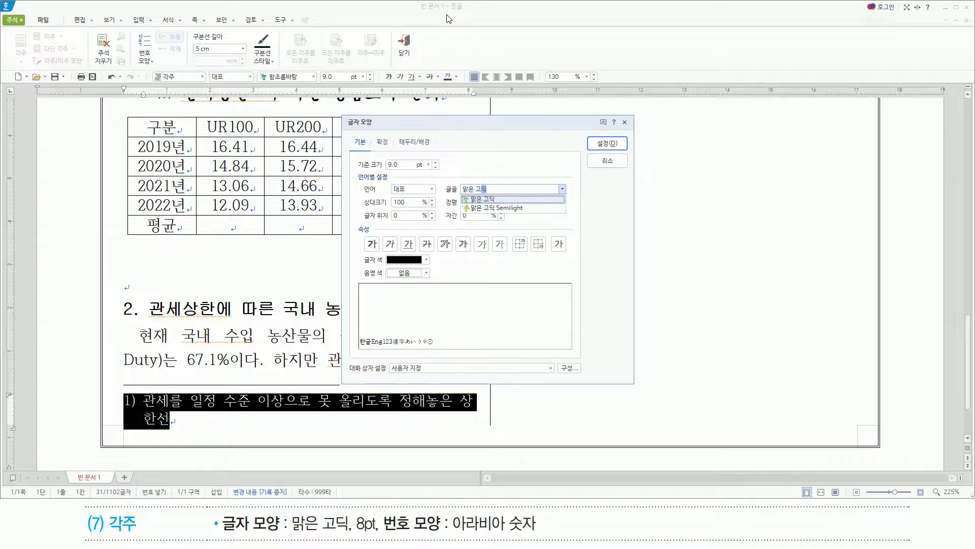
key(Return)
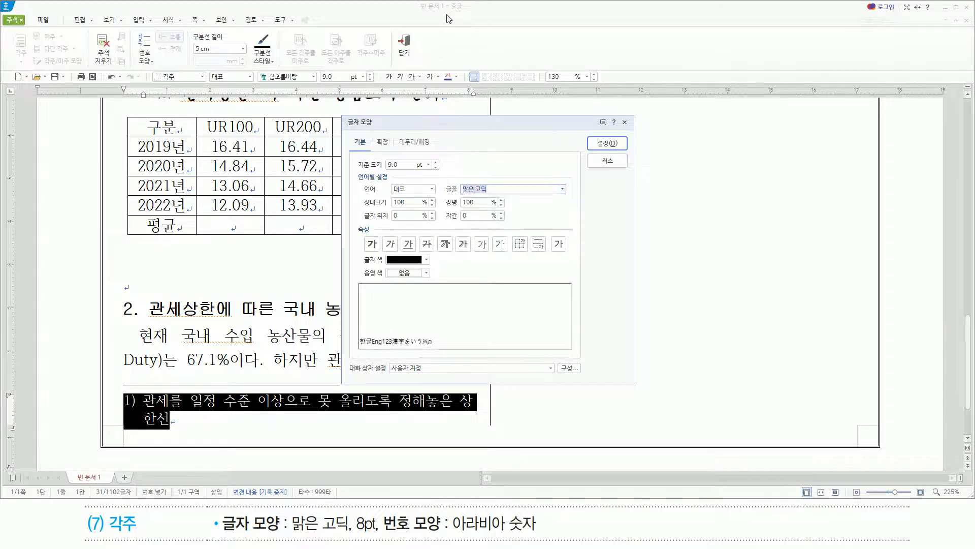
Set the footnote's font size to 8 pt, apply the character formatting and return to the body text.
key(alt+z)
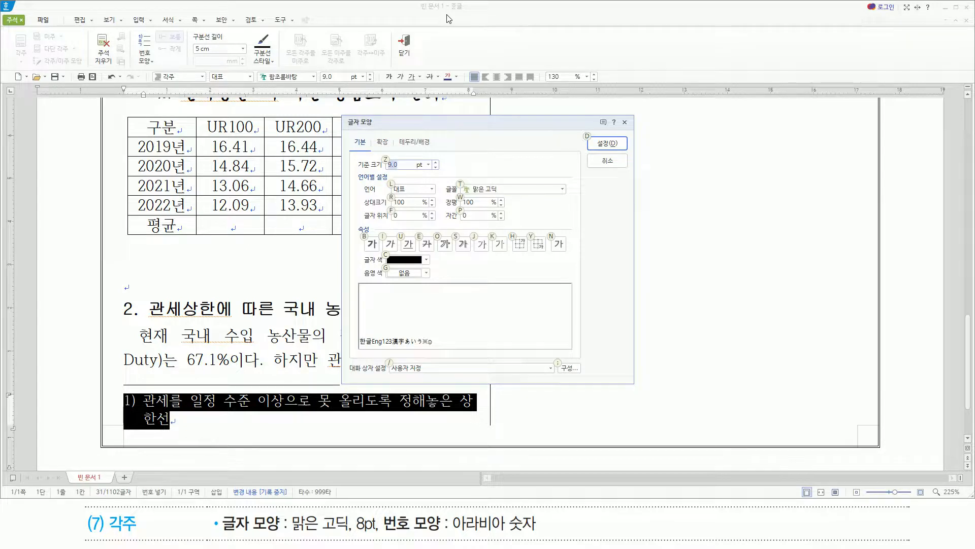
text(8)
key(ctrl+2)
drag(453, 173, 515, 203)
drag(382, 155, 409, 175)
key(Escape)
click(404, 164)
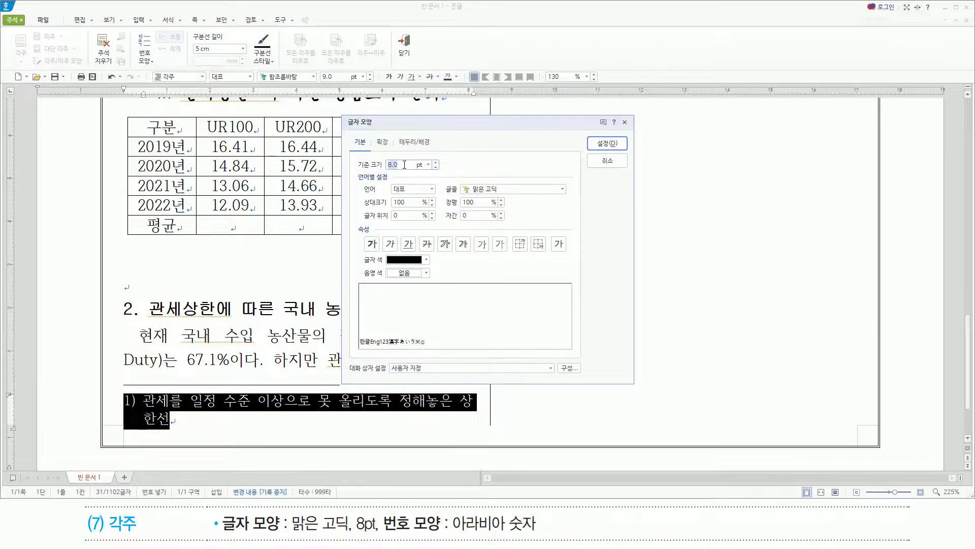
key(Return)
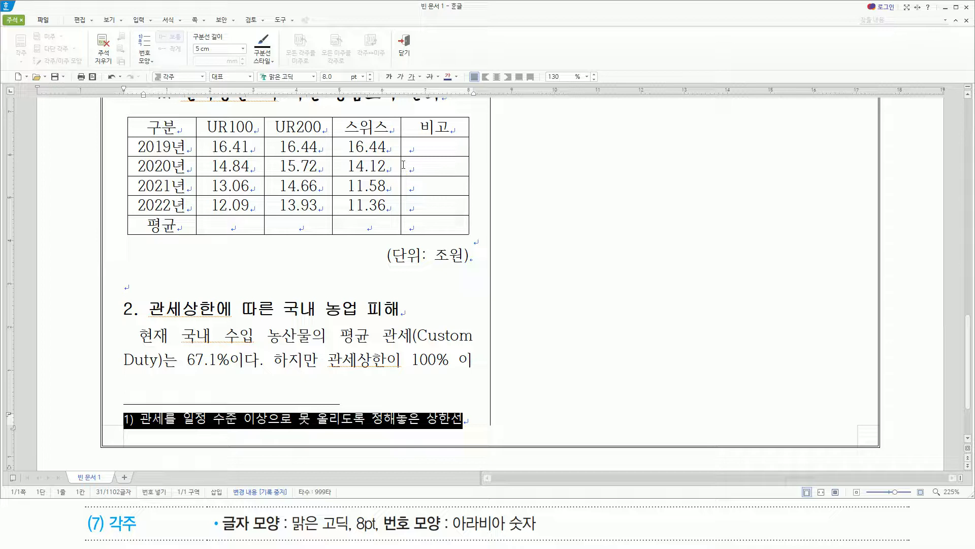
key(shift+Escape)
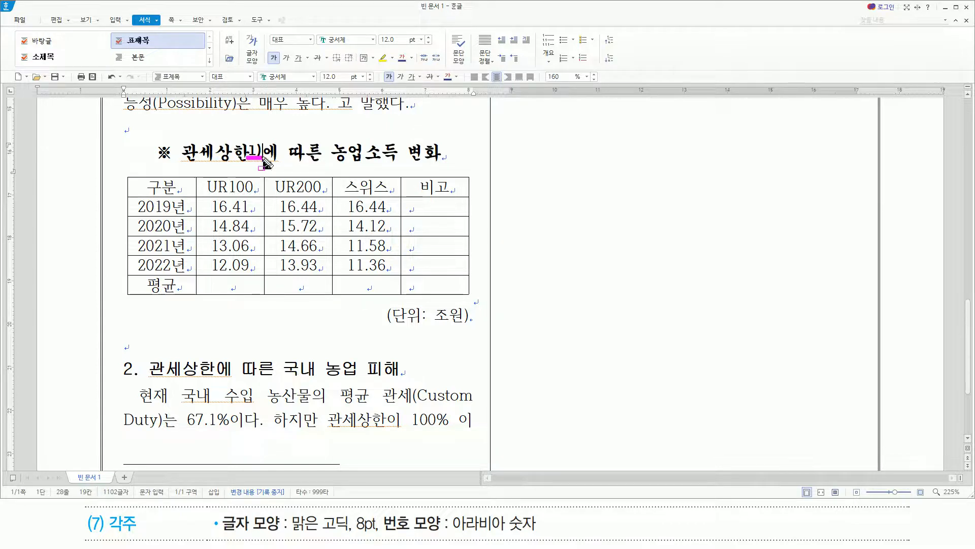
scroll(214, 363, down, 3)
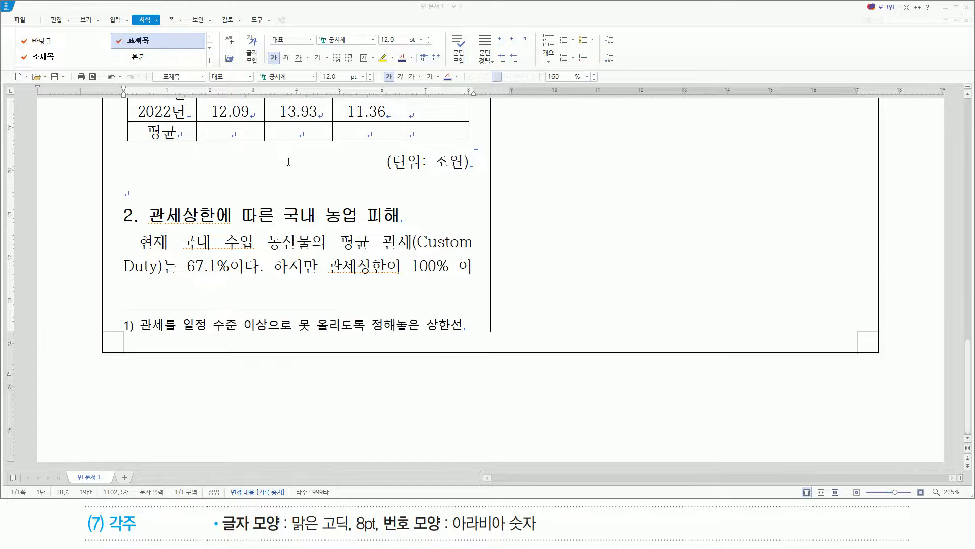
mouse_move(120, 313)
mouse_down()
mouse_move(359, 344)
mouse_move(447, 345)
mouse_up()
key(Escape)
scroll(412, 233, up, 5)
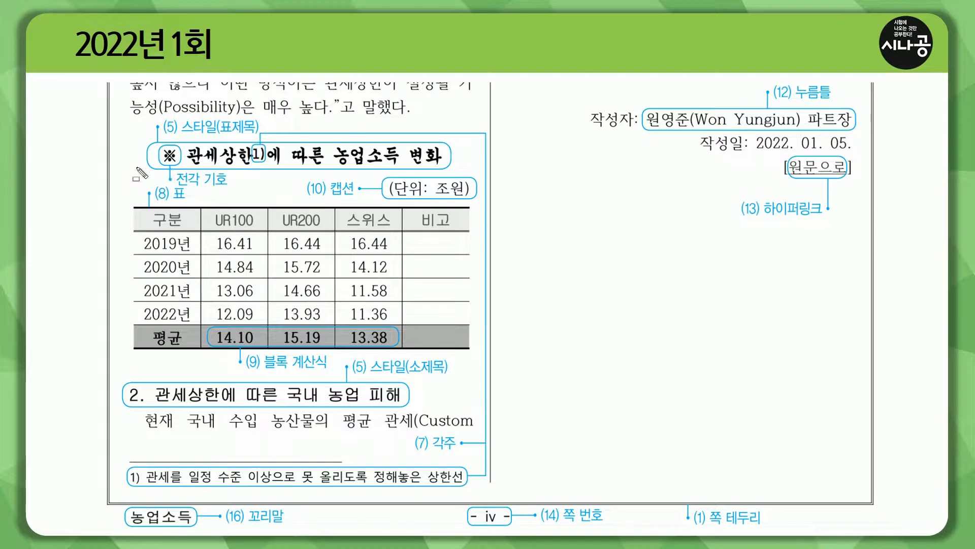
drag(125, 164, 206, 165)
drag(279, 165, 467, 165)
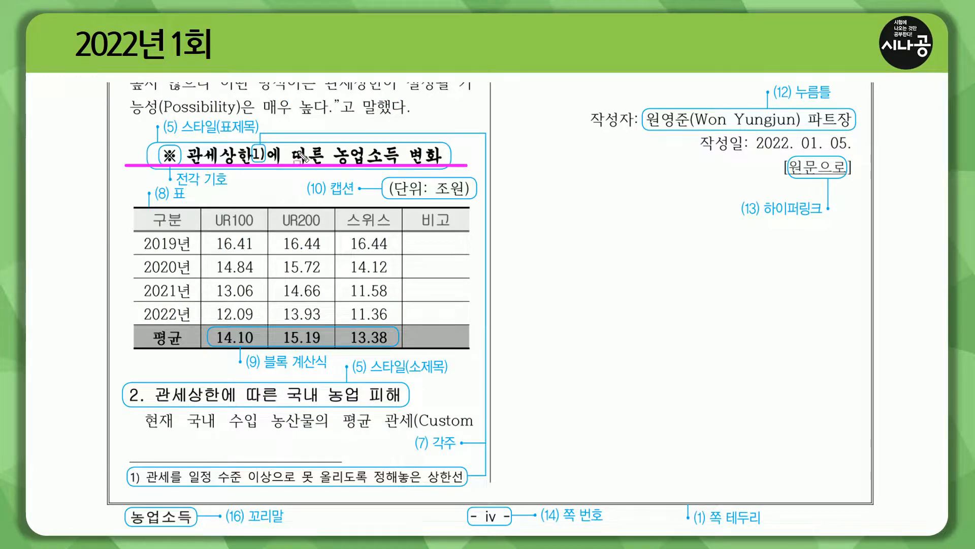
drag(251, 142, 260, 165)
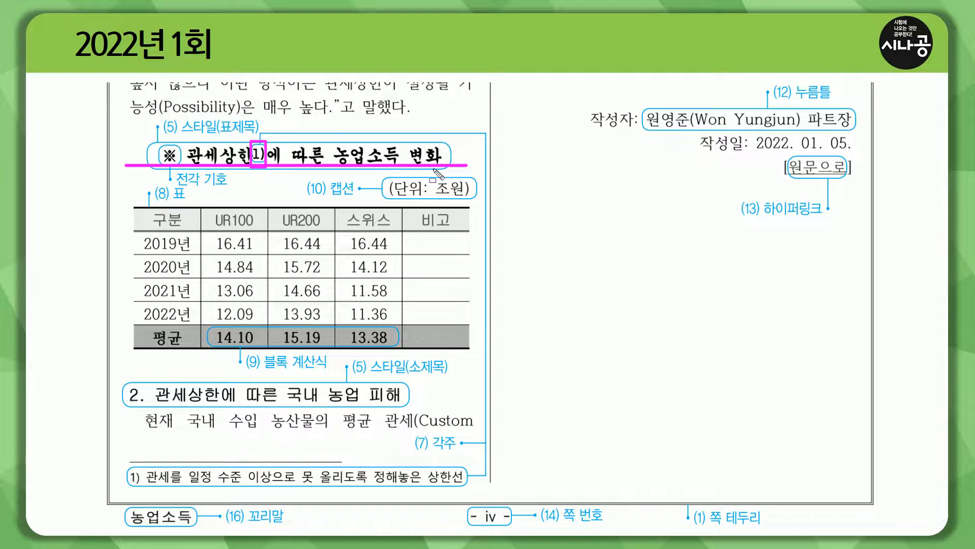
key(Escape)
drag(146, 182, 190, 205)
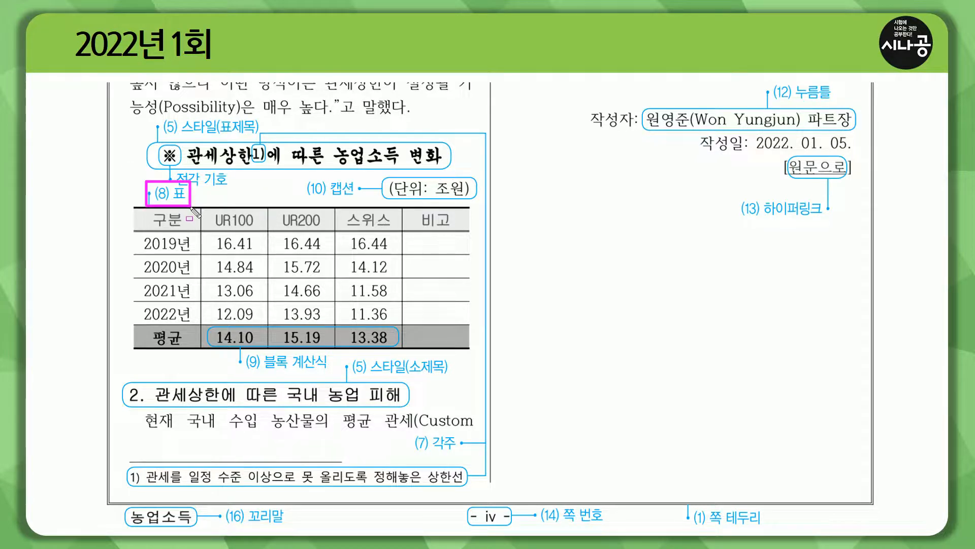
drag(301, 176, 361, 200)
drag(240, 348, 331, 371)
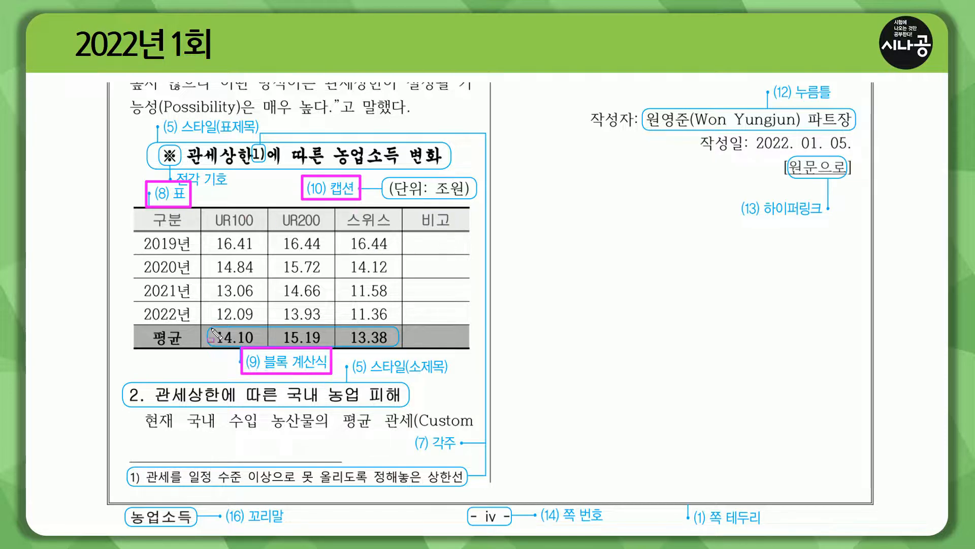
drag(207, 325, 397, 345)
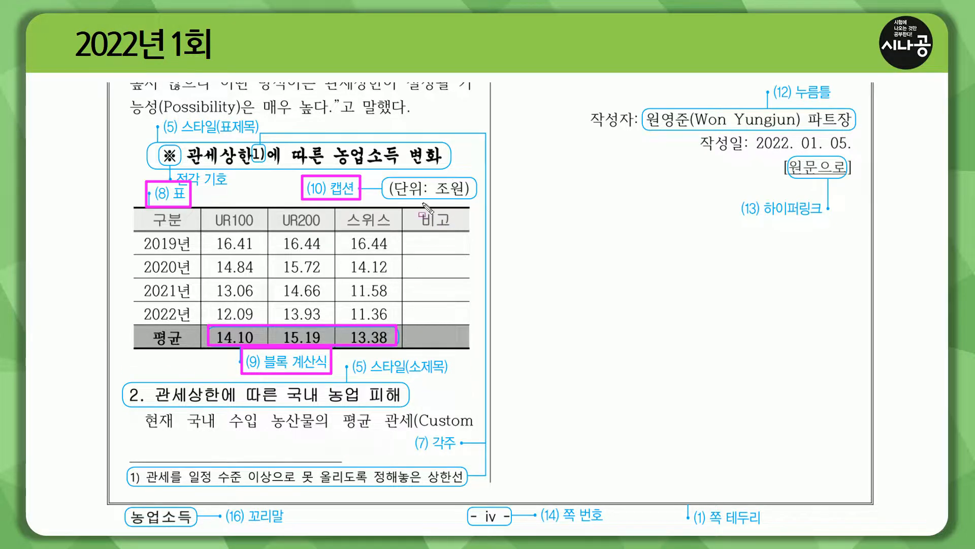
mouse_move(385, 175)
mouse_down()
mouse_move(407, 199)
mouse_move(476, 202)
mouse_up()
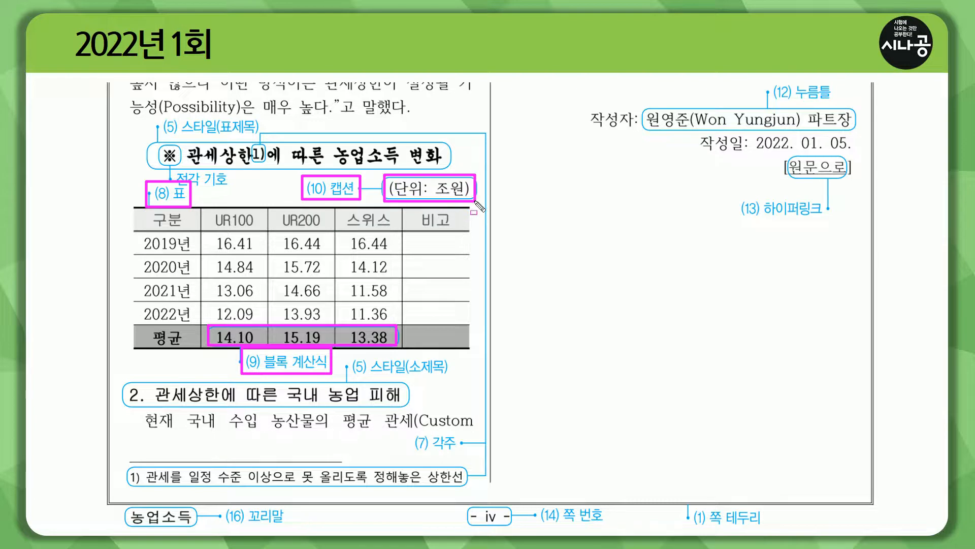
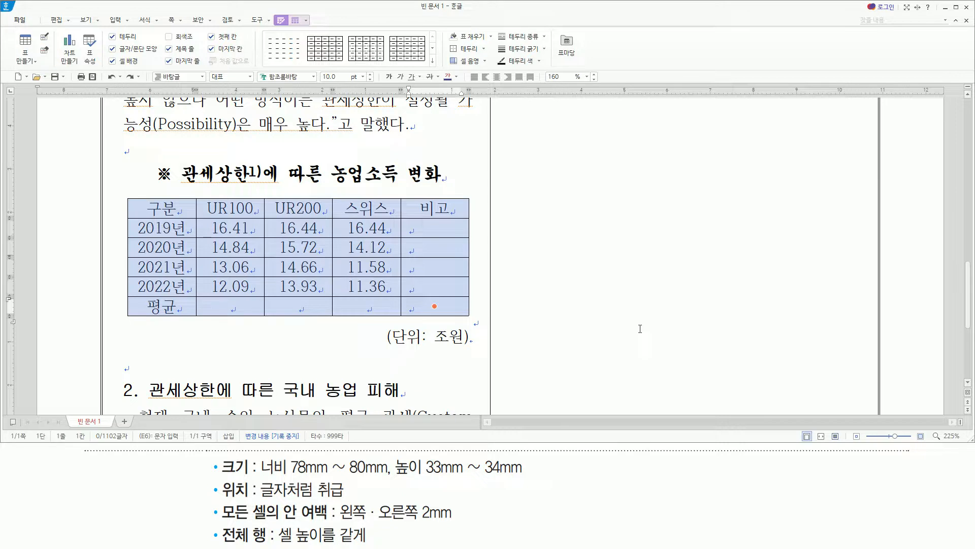
Increase the height of all selected table rows equally so the table height falls within the specified 33 to 34 mm.
key(ctrl+Down)
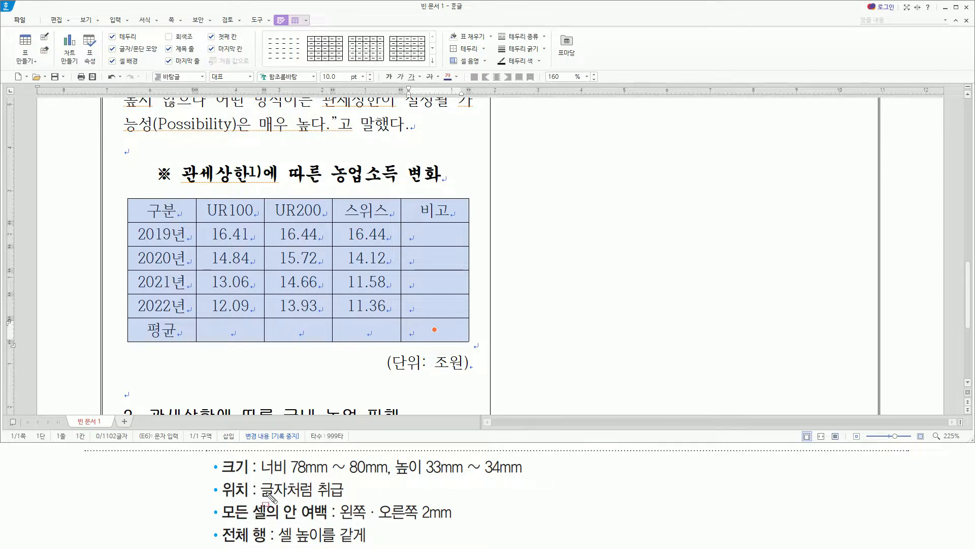
mouse_move(260, 498)
mouse_down()
mouse_move(344, 499)
mouse_move(346, 478)
mouse_up()
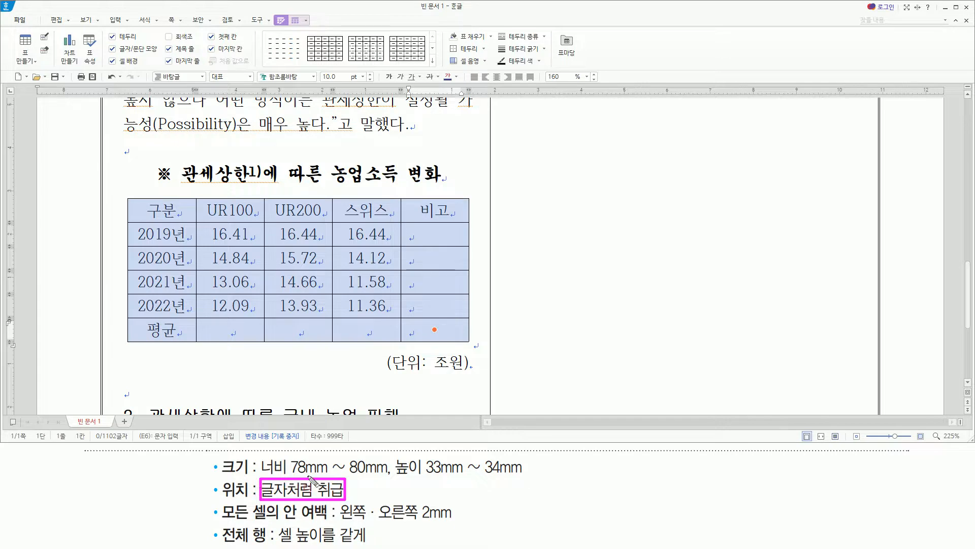
drag(220, 489, 361, 490)
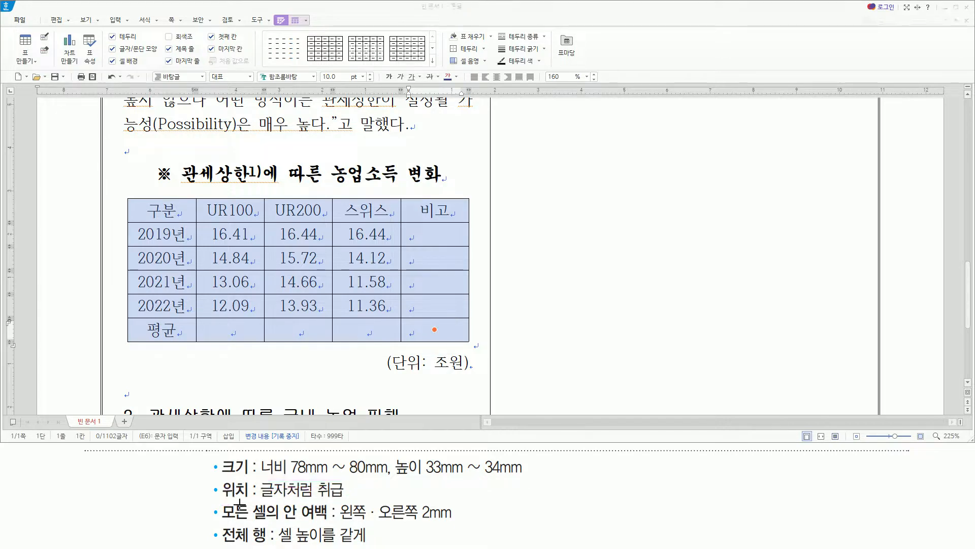
mouse_move(219, 498)
mouse_down()
mouse_move(362, 535)
mouse_move(334, 524)
mouse_move(455, 524)
mouse_up()
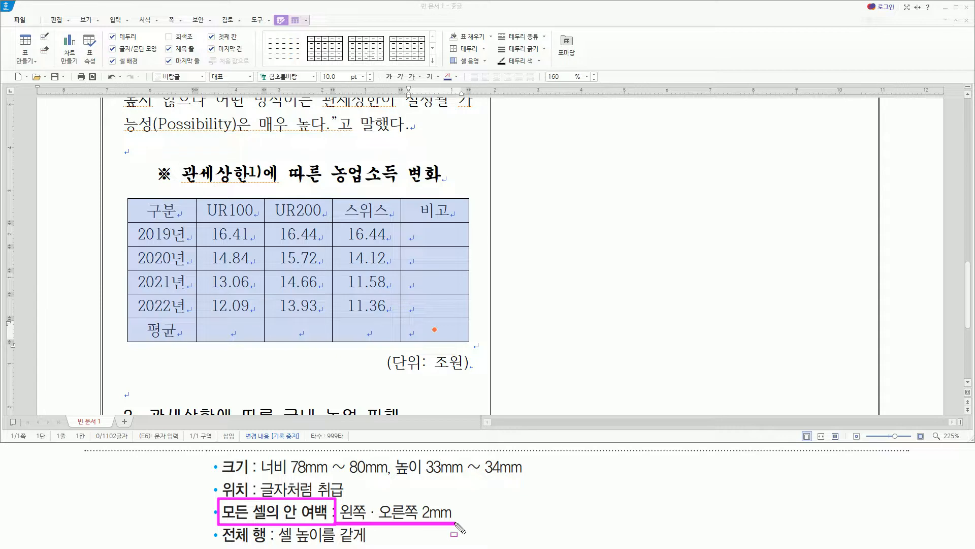
key(Escape)
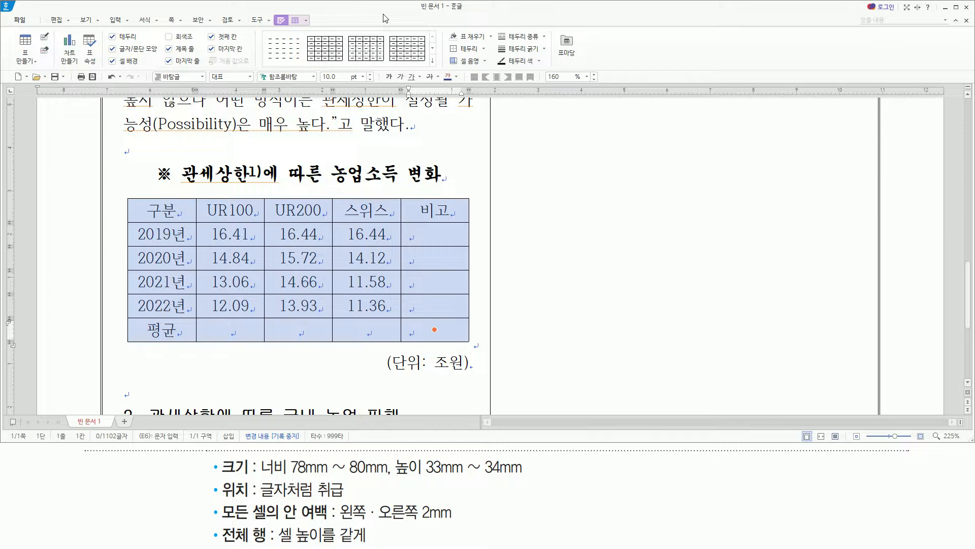
Set the left and right inner margins of all cells in the selected table to 2 mm in the table properties.
key(p)
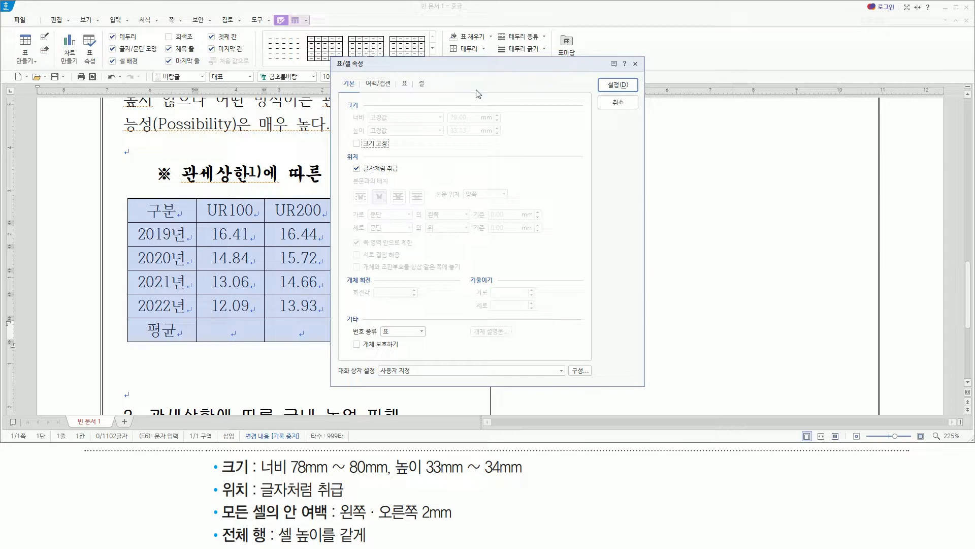
mouse_move(280, 521)
mouse_down()
mouse_move(338, 533)
mouse_move(330, 501)
mouse_up()
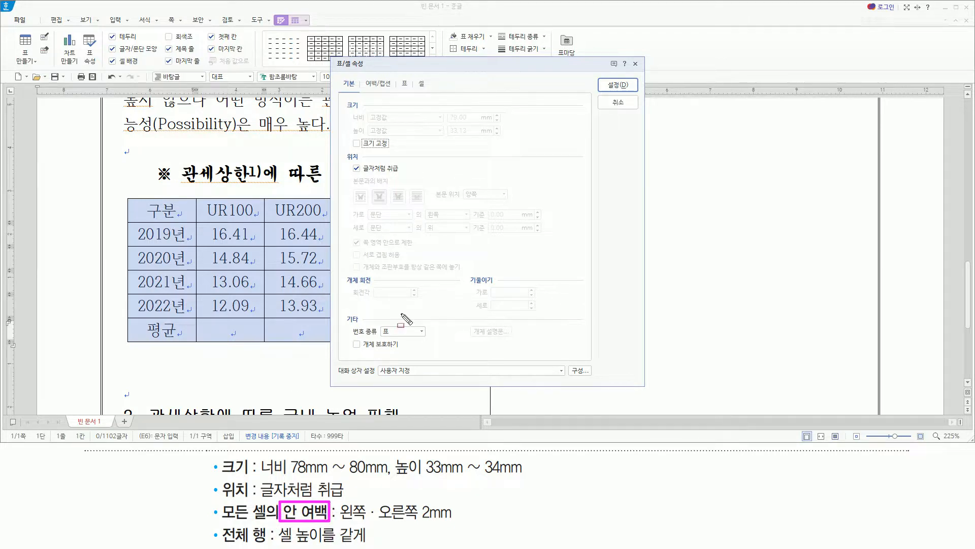
drag(397, 74, 416, 93)
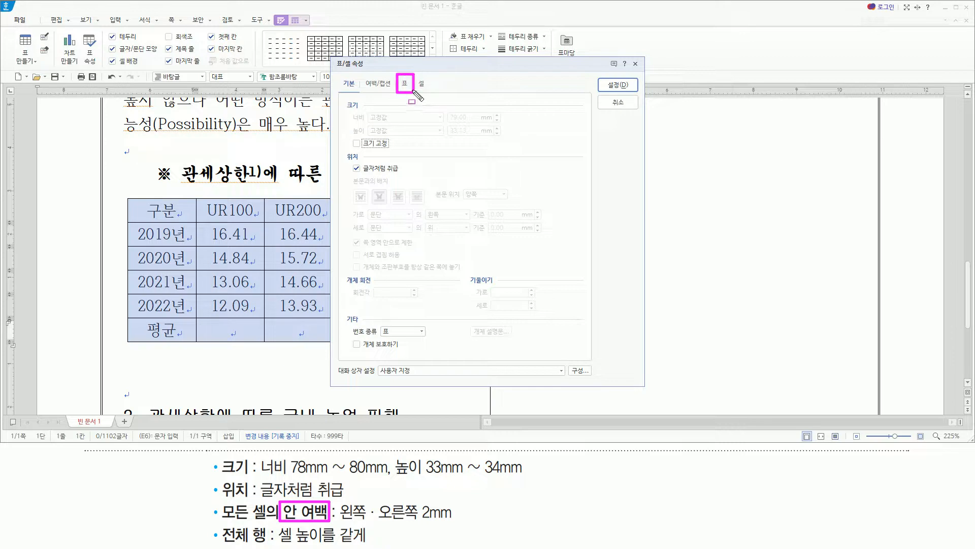
key(Escape)
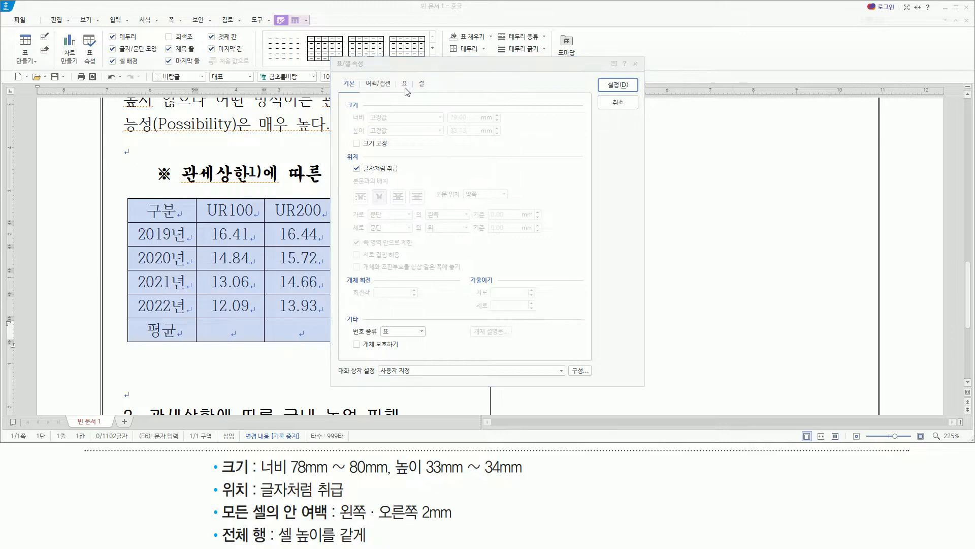
click(405, 84)
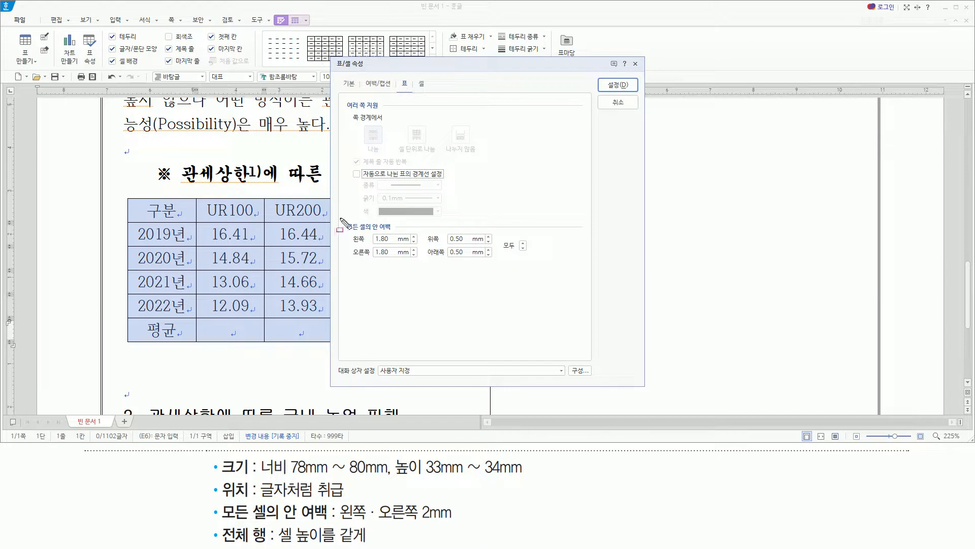
mouse_move(341, 219)
mouse_down()
mouse_move(446, 266)
mouse_move(538, 267)
mouse_up()
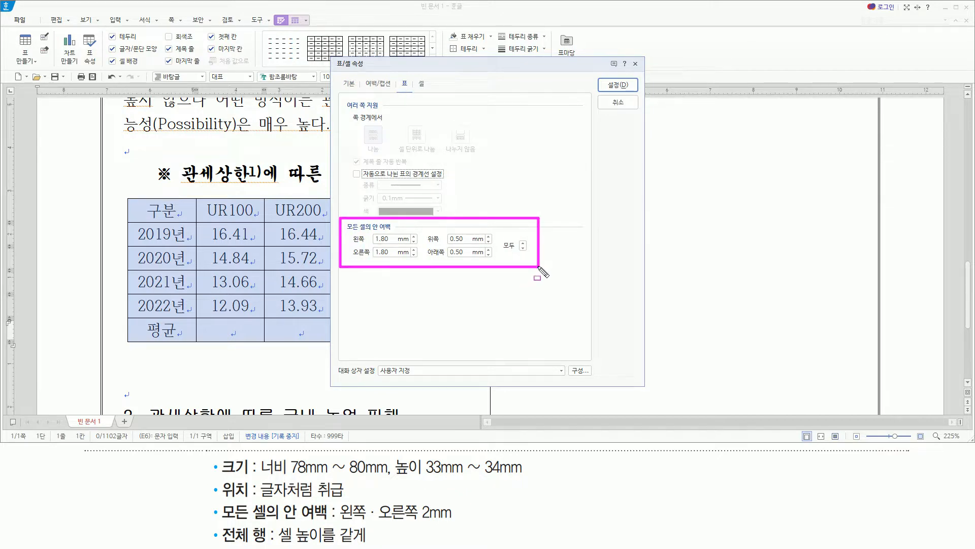
drag(349, 232, 422, 261)
key(Escape)
click(414, 237)
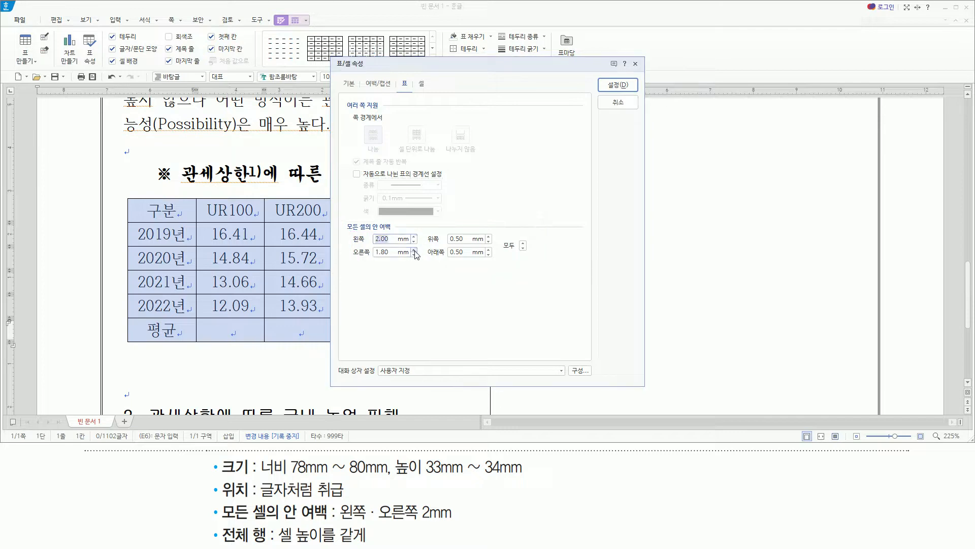
click(414, 250)
drag(215, 521, 466, 522)
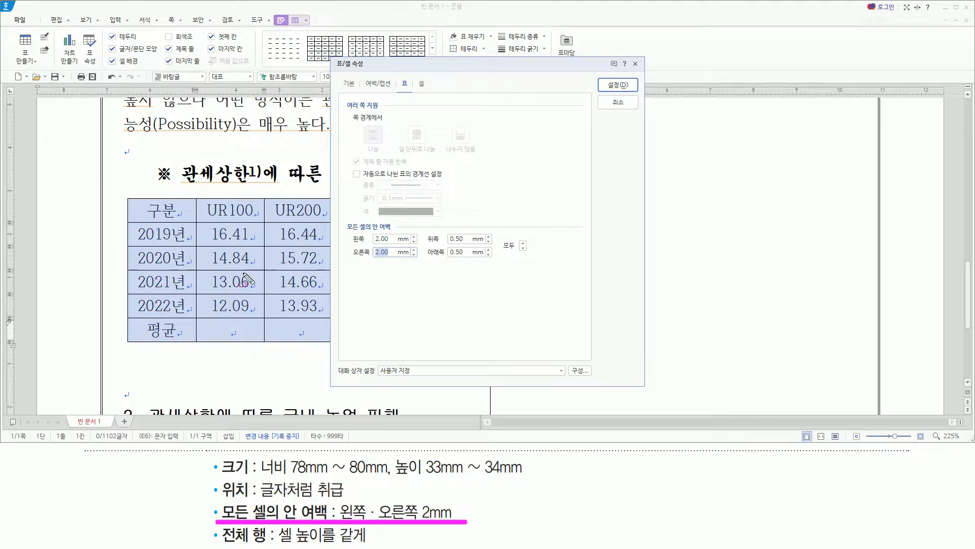
key(Escape)
Place the table's caption (단위: 조원) above the table and apply the table property changes.
drag(399, 66, 569, 77)
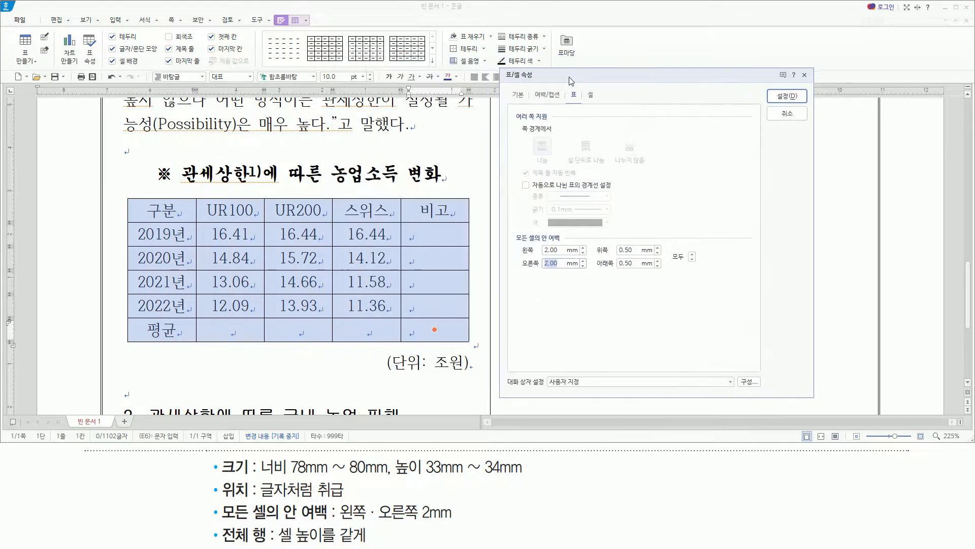
drag(382, 179, 468, 198)
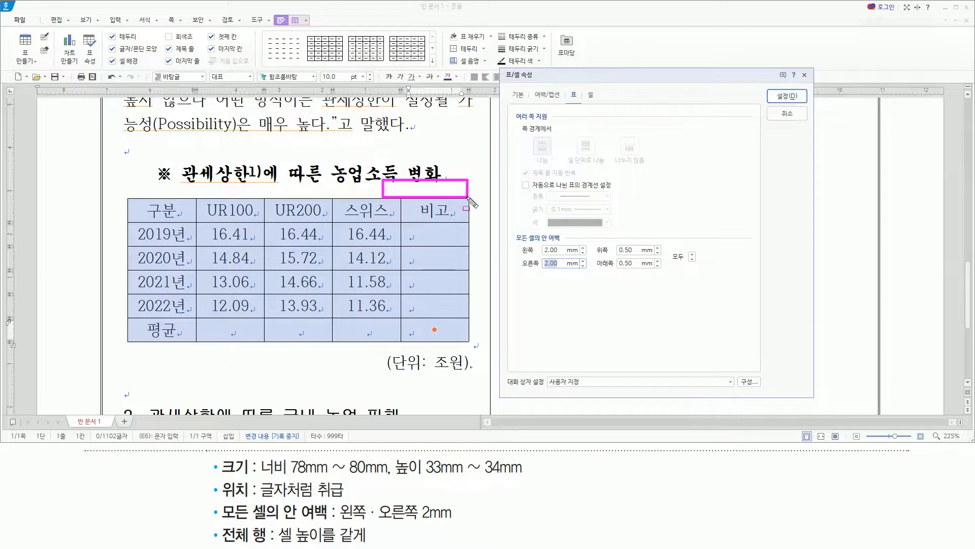
drag(388, 375, 469, 375)
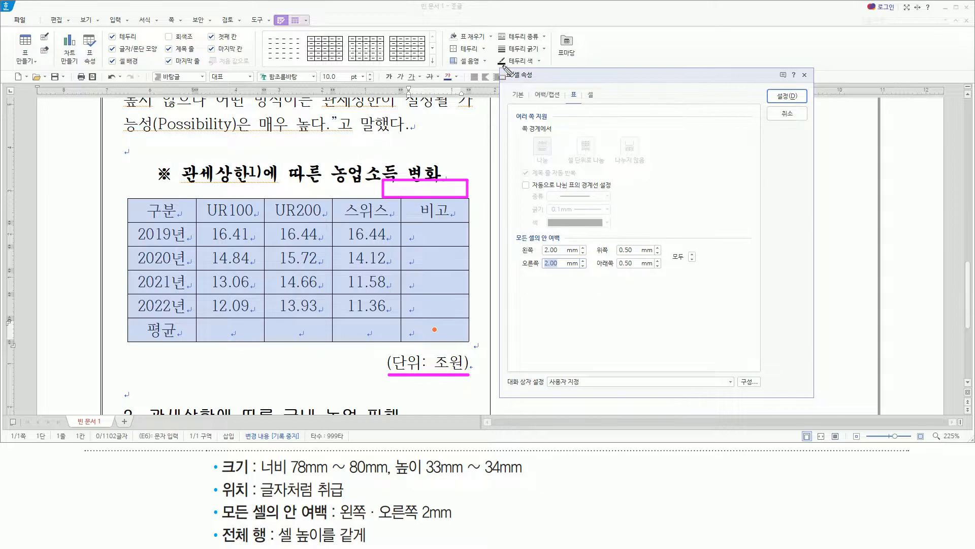
mouse_move(500, 66)
mouse_down()
mouse_move(589, 343)
mouse_move(820, 405)
mouse_up()
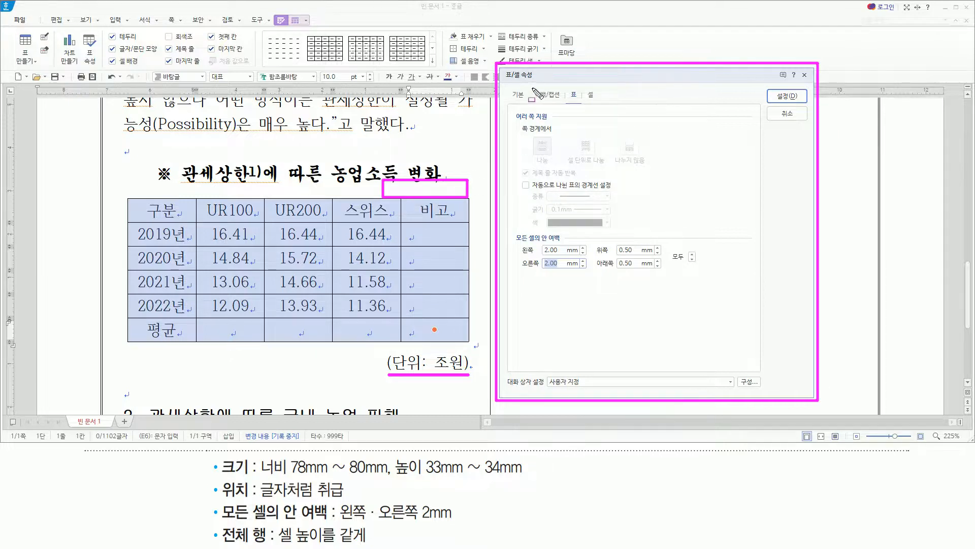
drag(533, 88, 563, 101)
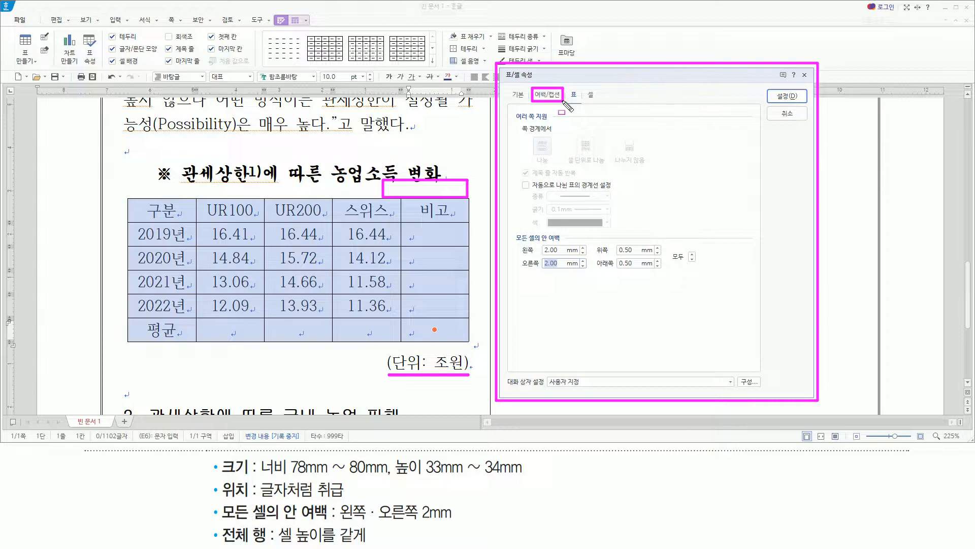
key(Escape)
click(547, 96)
key(ctrl+2)
drag(532, 88, 564, 104)
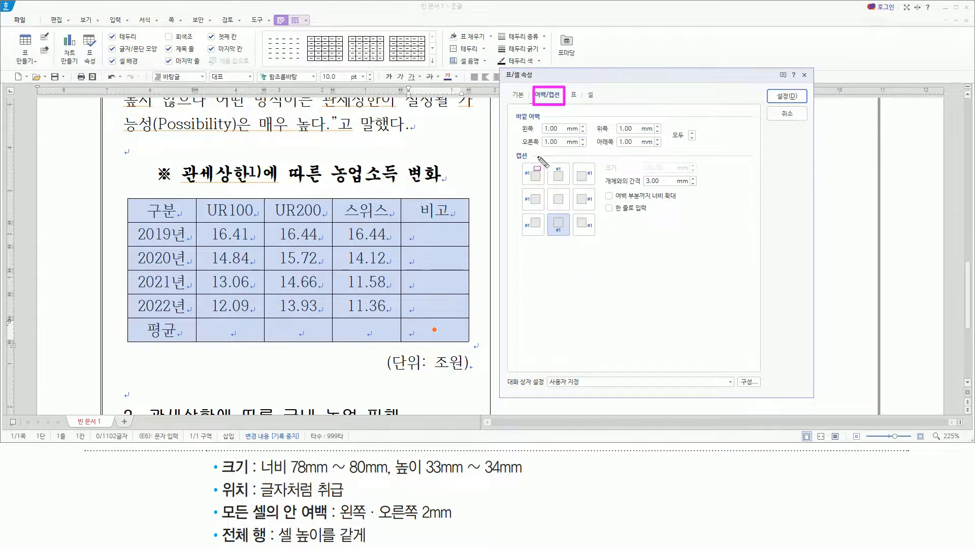
mouse_move(504, 145)
mouse_down()
mouse_move(557, 235)
mouse_move(722, 245)
mouse_up()
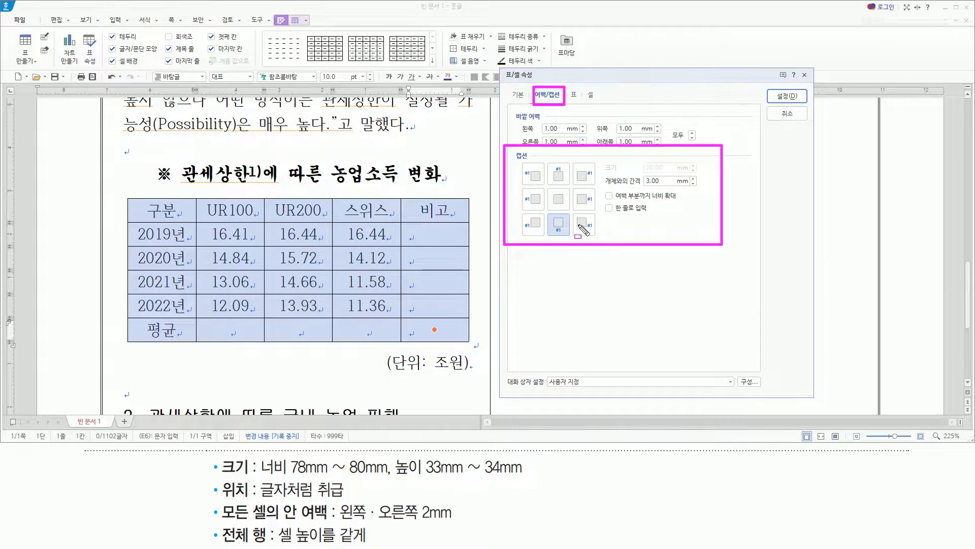
mouse_move(548, 235)
mouse_down()
mouse_move(549, 215)
mouse_move(569, 236)
mouse_up()
mouse_move(551, 178)
mouse_down()
mouse_move(553, 164)
mouse_move(563, 178)
mouse_up()
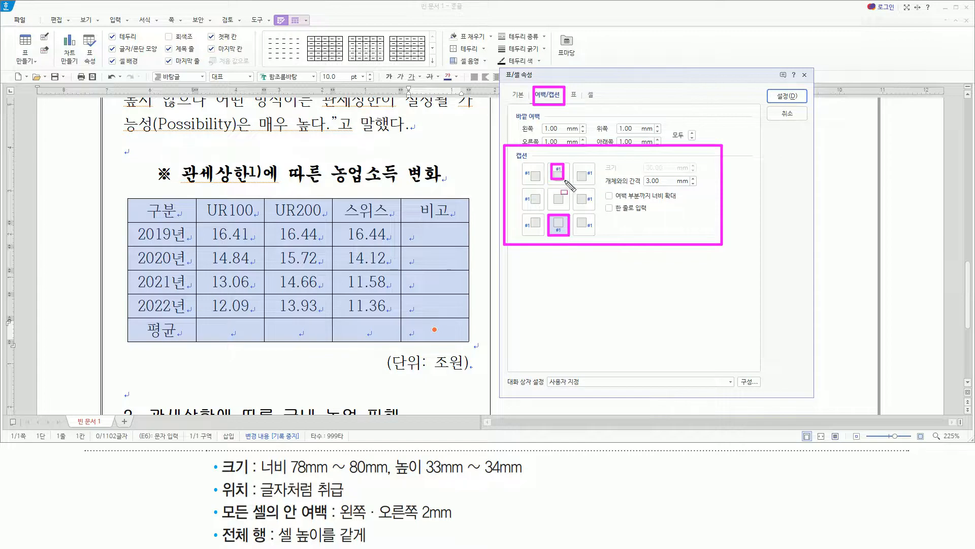
key(Escape)
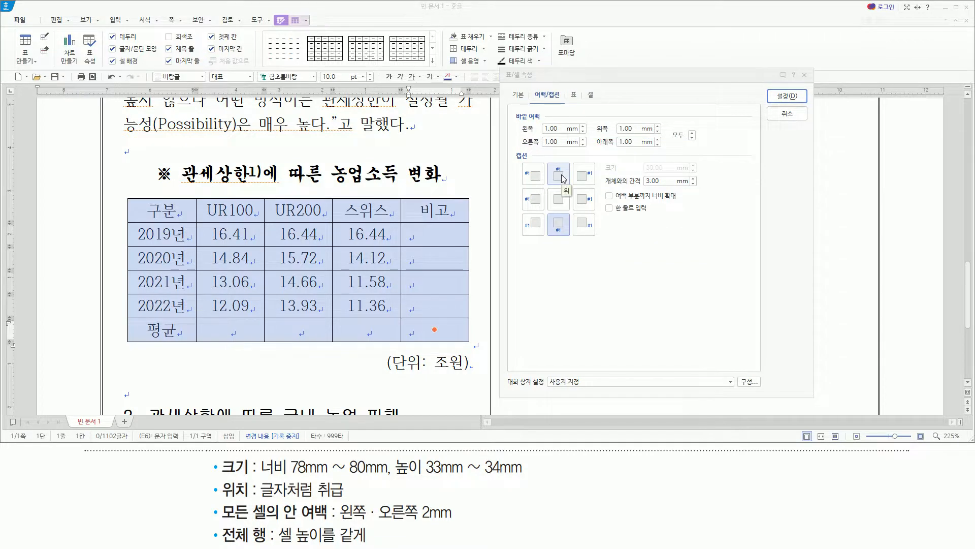
click(563, 178)
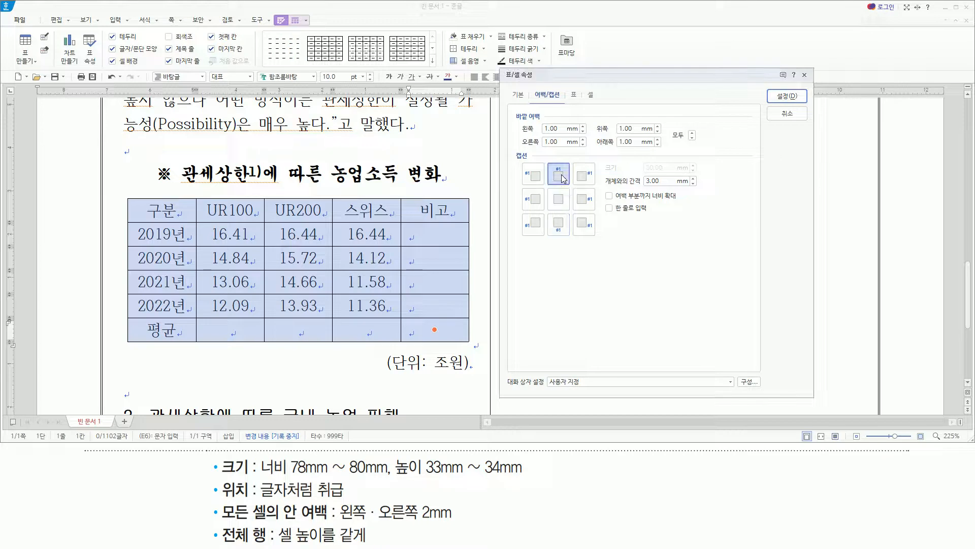
mouse_move(544, 170)
mouse_down()
mouse_move(571, 176)
mouse_move(575, 192)
mouse_up()
mouse_move(768, 85)
mouse_down()
mouse_move(769, 104)
mouse_move(803, 106)
mouse_up()
key(Escape)
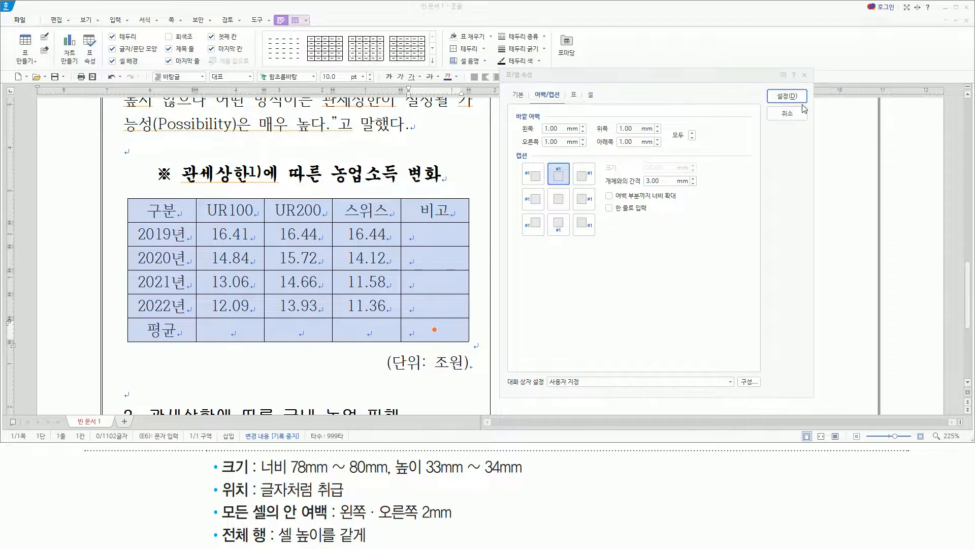
click(795, 97)
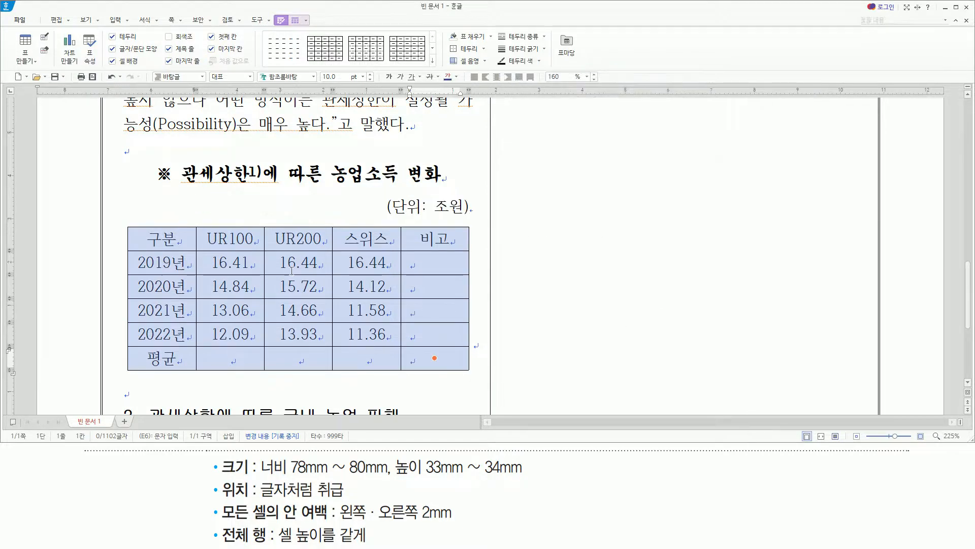
mouse_move(390, 218)
mouse_down()
mouse_move(475, 217)
mouse_move(475, 197)
mouse_up()
key(Escape)
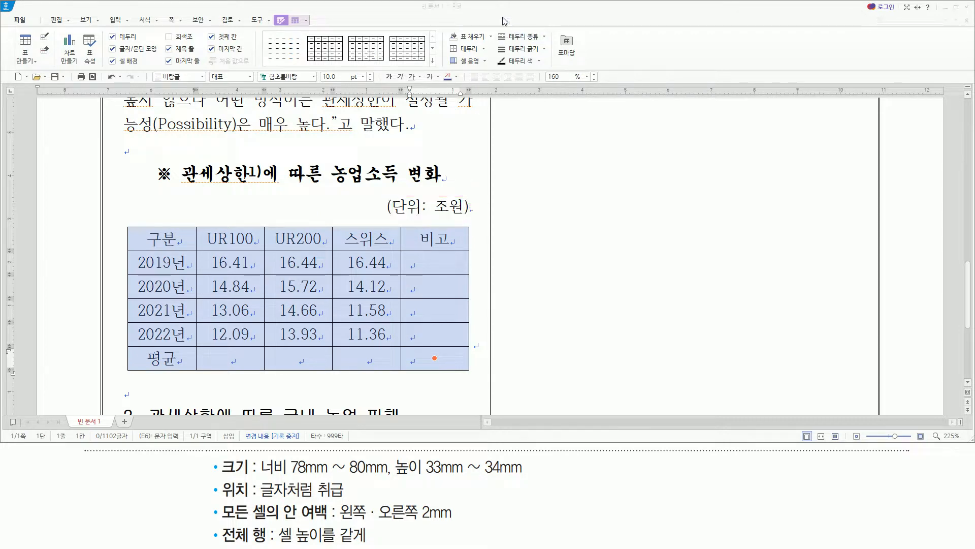
Make the cell heights equal across all selected rows of the table.
mouse_move(219, 524)
mouse_down()
mouse_move(275, 546)
mouse_move(364, 543)
mouse_up()
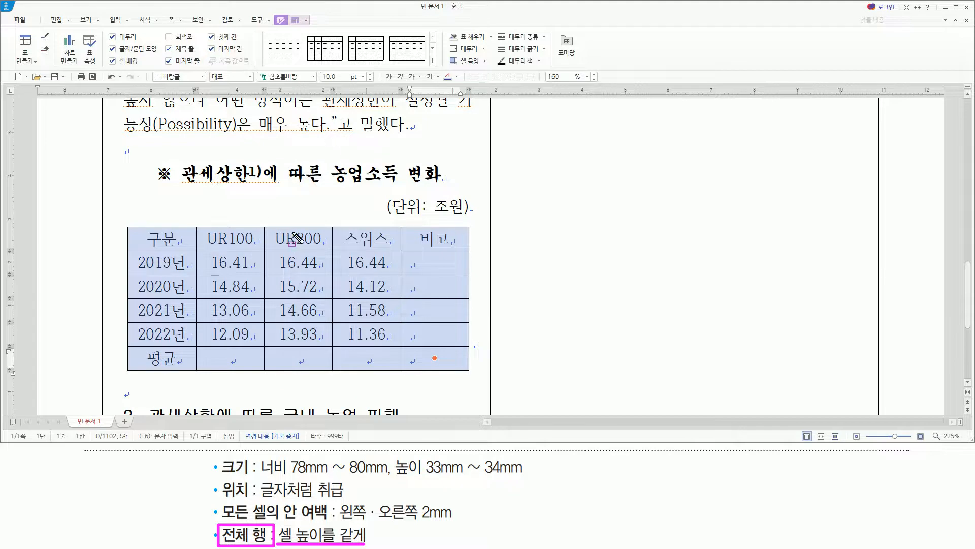
key(Escape)
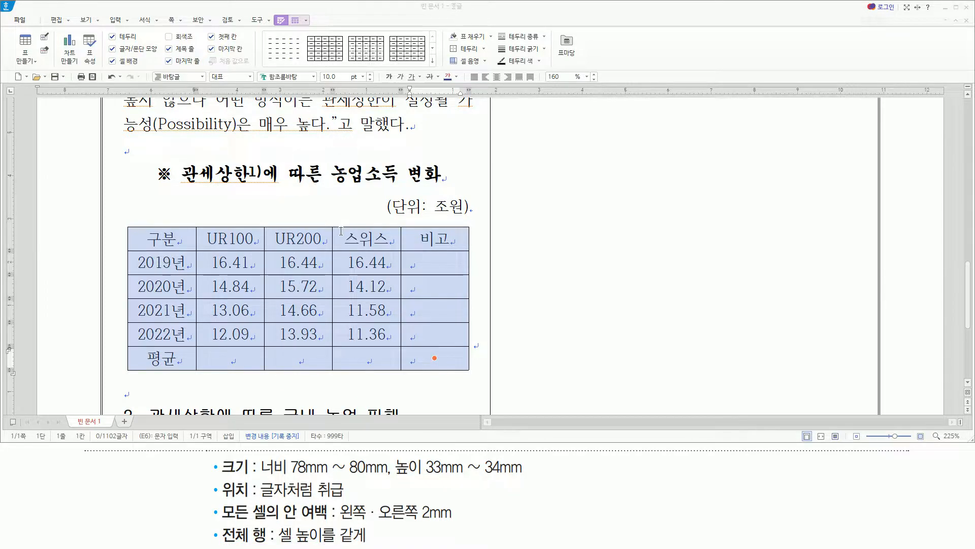
right_click(341, 232)
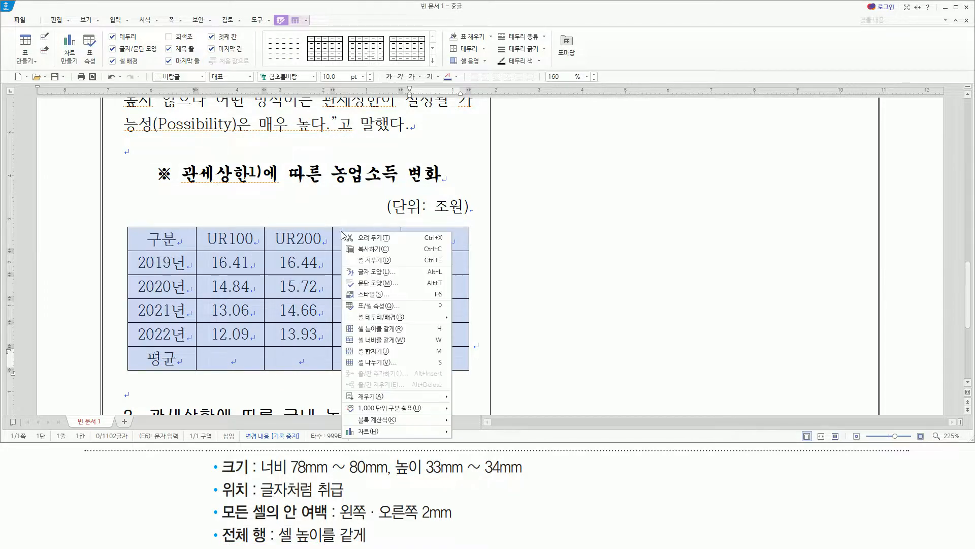
click(393, 331)
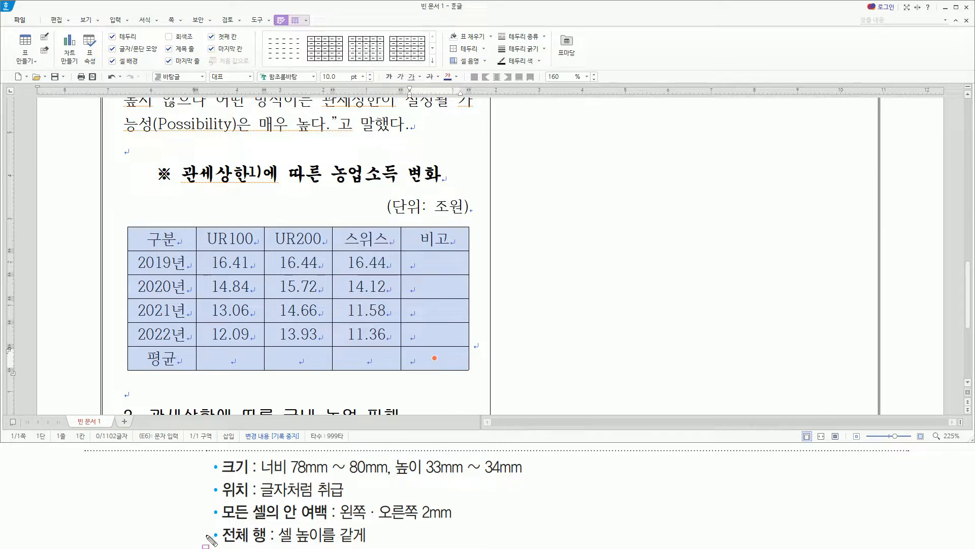
drag(208, 540, 385, 540)
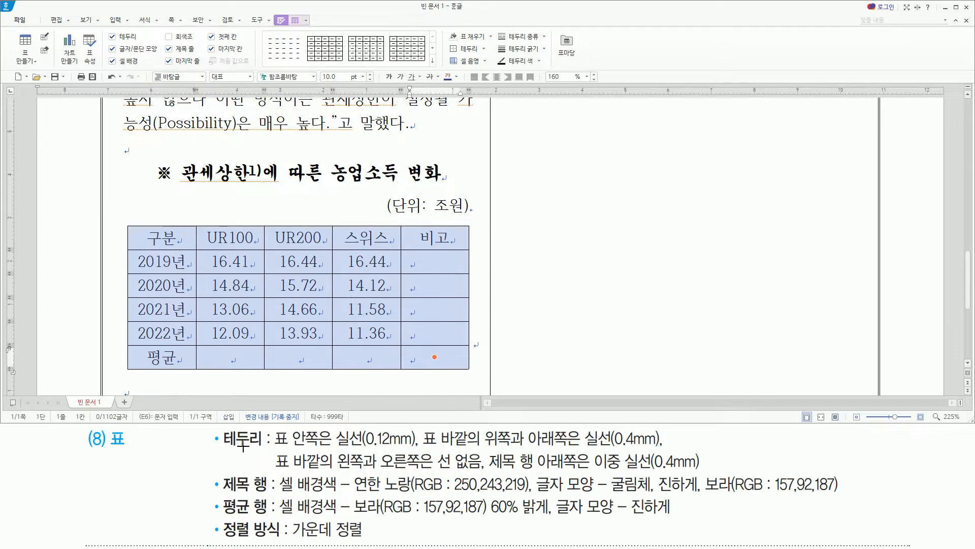
Examine the specified border line types and thicknesses for the table's inside lines and its outer top and bottom edges.
drag(223, 448, 424, 453)
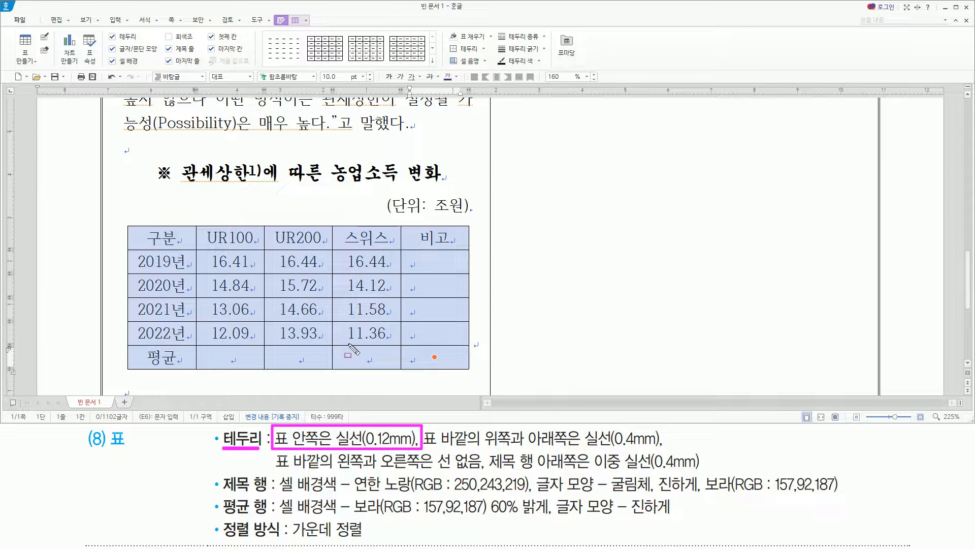
drag(275, 436, 575, 449)
key(Escape)
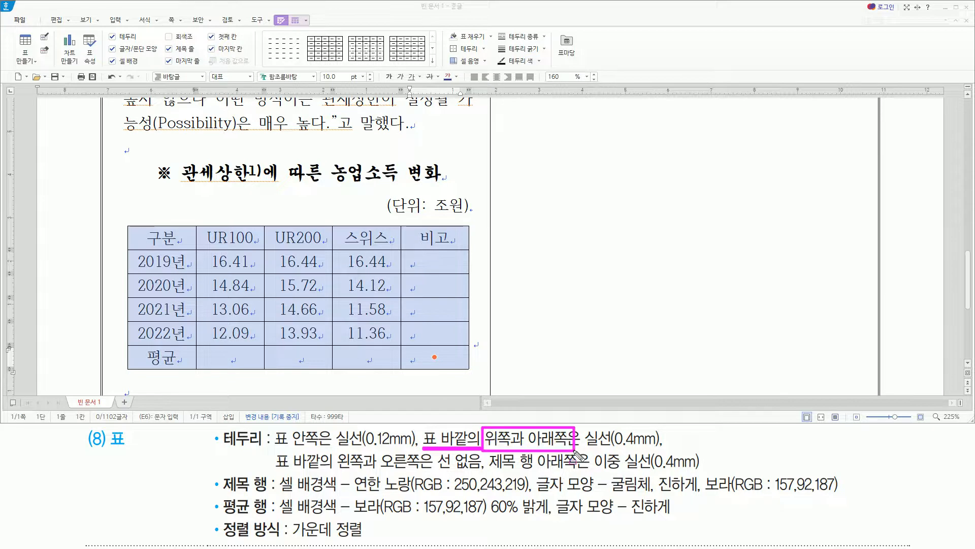
drag(124, 225, 465, 225)
drag(127, 369, 460, 368)
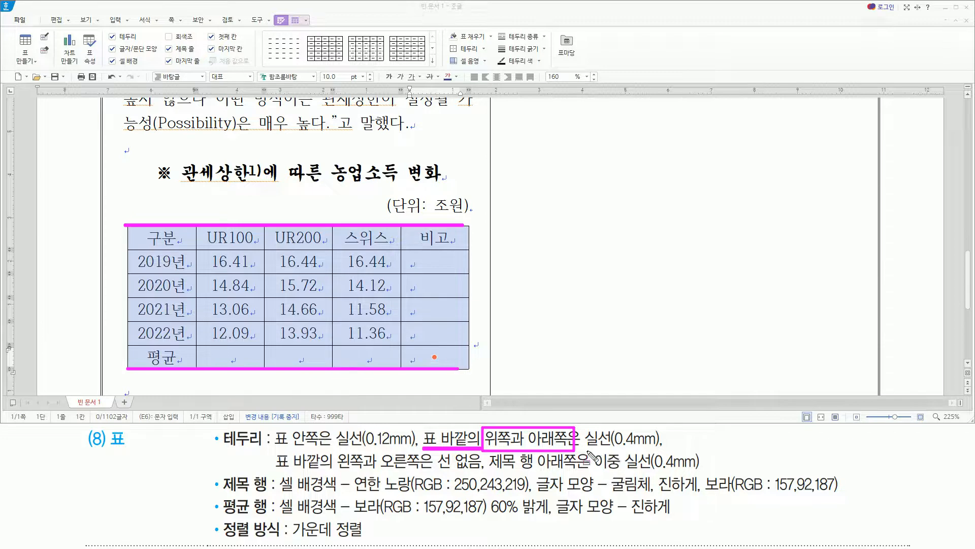
drag(584, 449, 661, 450)
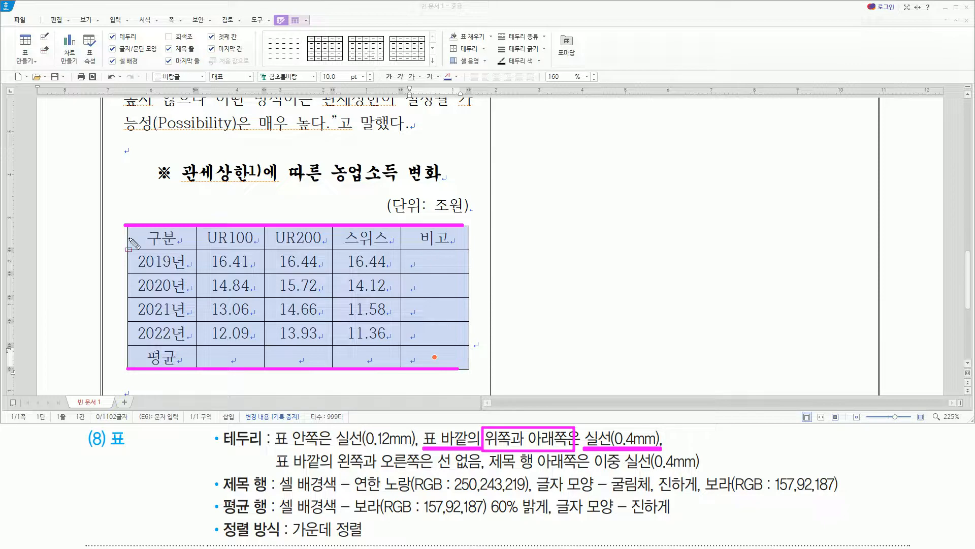
key(Escape)
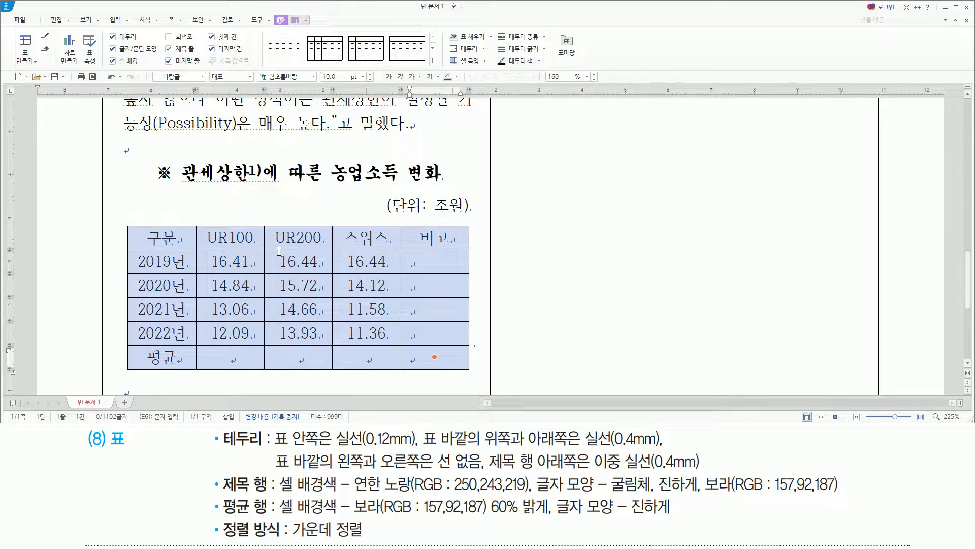
Set the outer top and bottom borders of the selected table to a 0.4 mm solid line.
key(l)
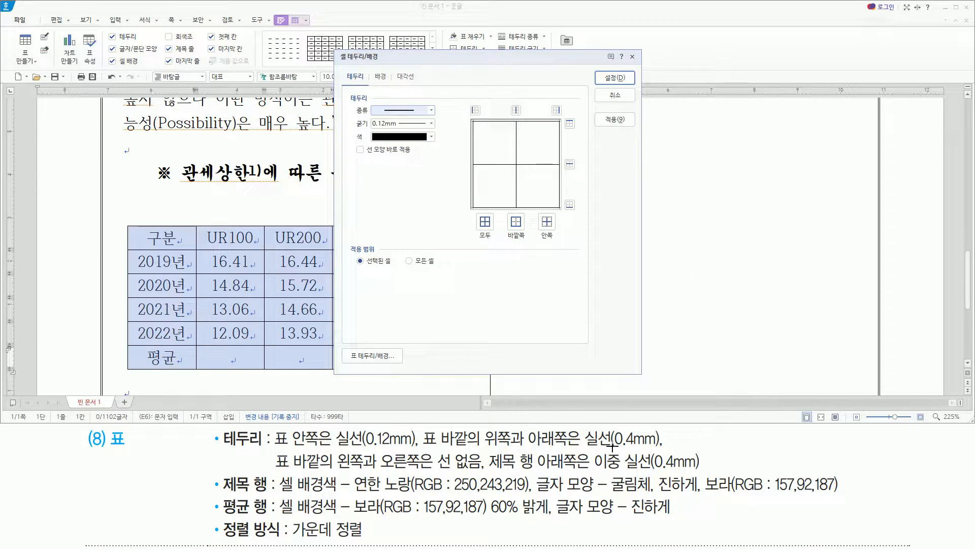
drag(583, 449, 661, 448)
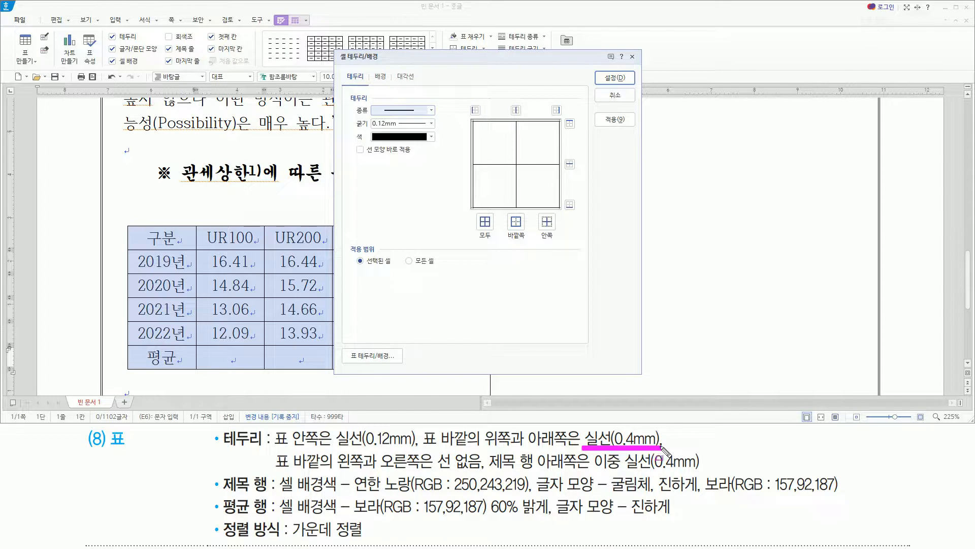
drag(376, 100, 430, 116)
key(Escape)
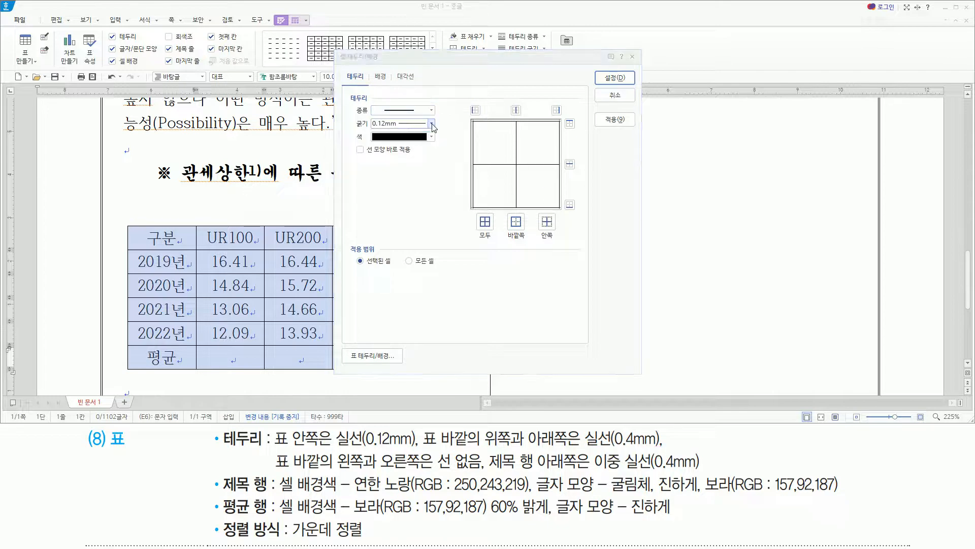
click(431, 123)
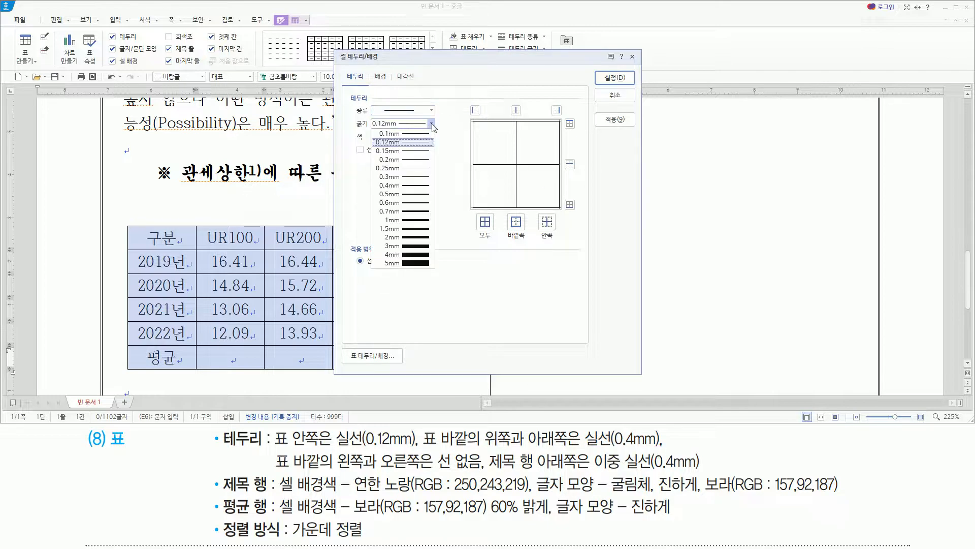
click(413, 185)
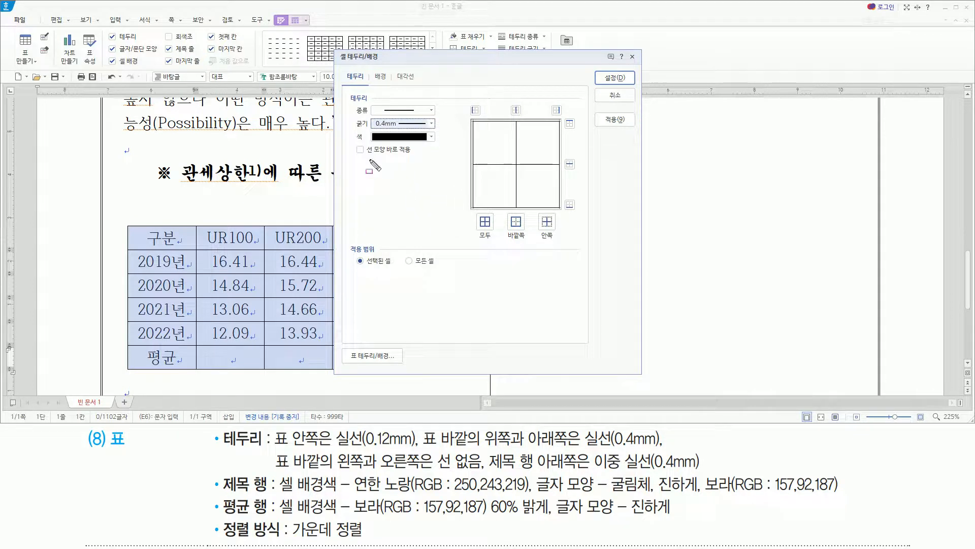
drag(369, 156, 415, 157)
drag(352, 141, 370, 159)
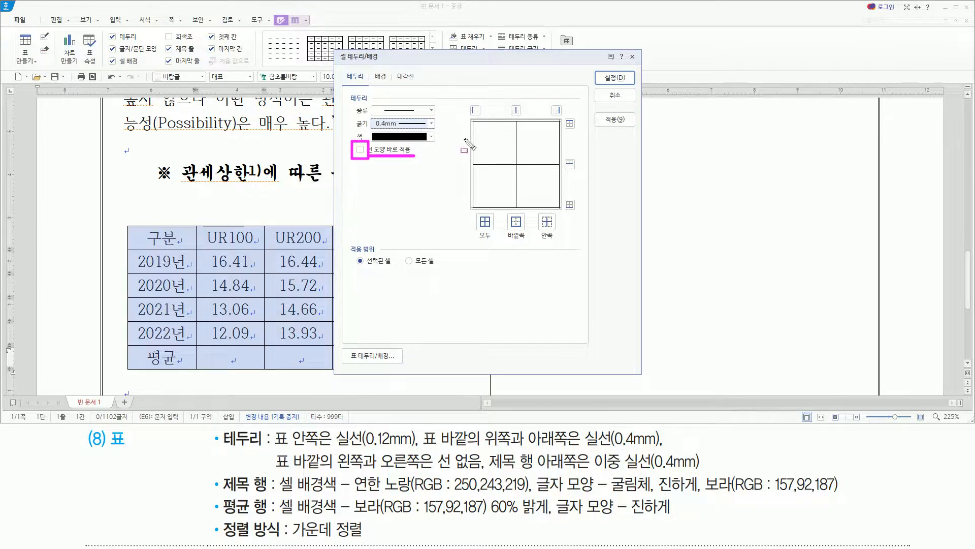
drag(559, 116, 583, 130)
drag(562, 196, 582, 213)
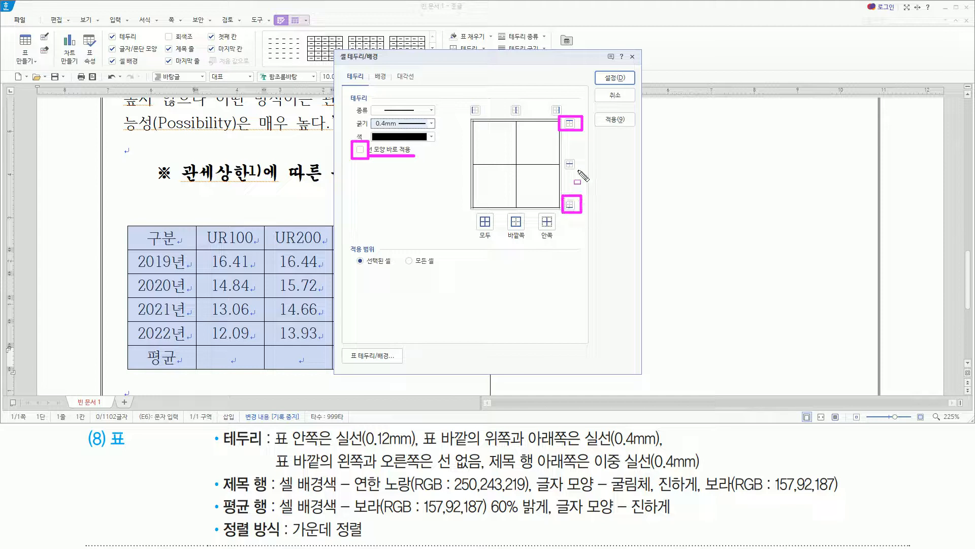
click(570, 123)
click(571, 205)
drag(600, 69, 627, 82)
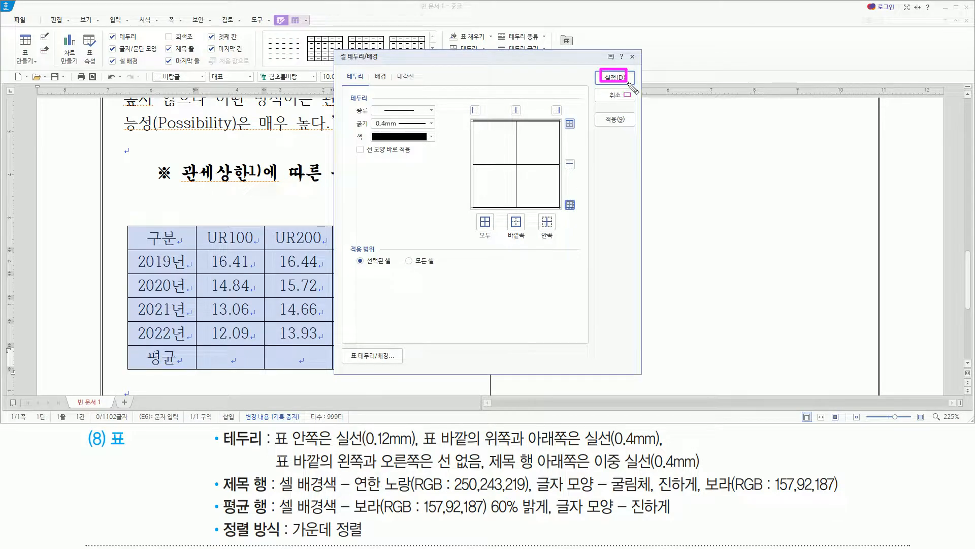
click(614, 77)
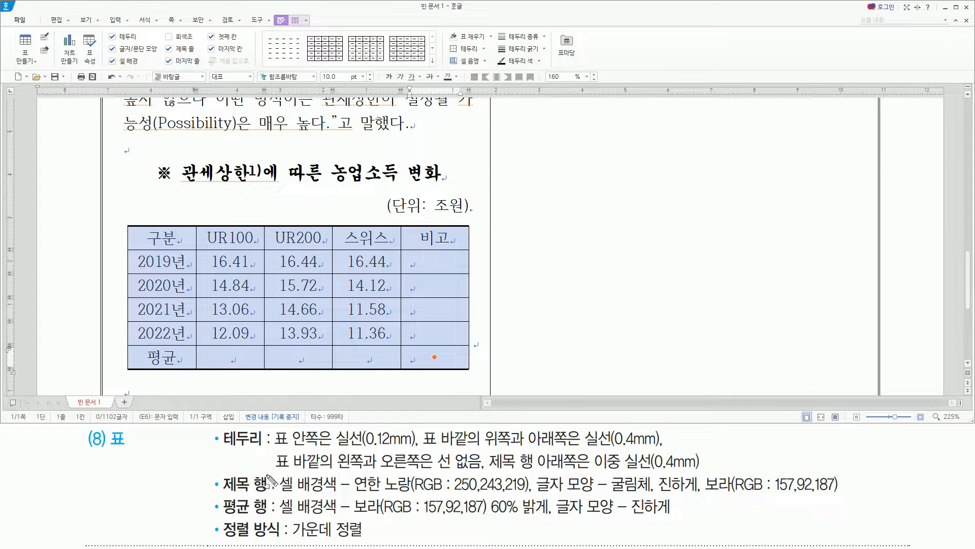
Remove the outer left and right borders of the table by setting their line type to none (없음).
drag(274, 472, 481, 468)
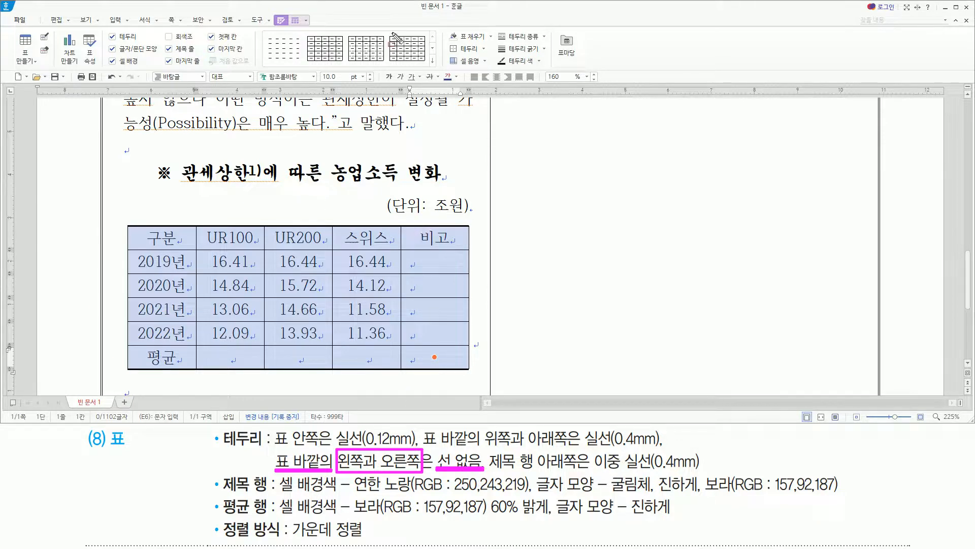
key(Escape)
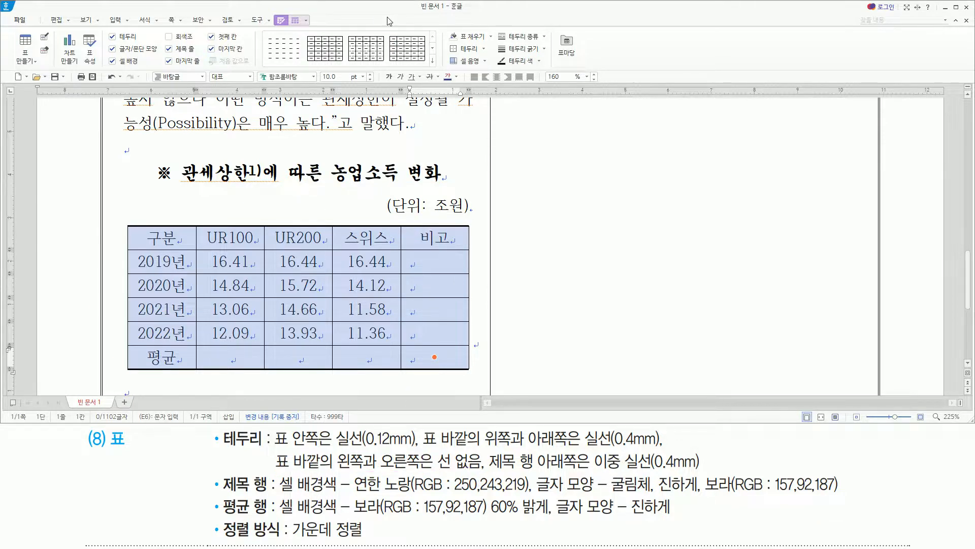
key(l)
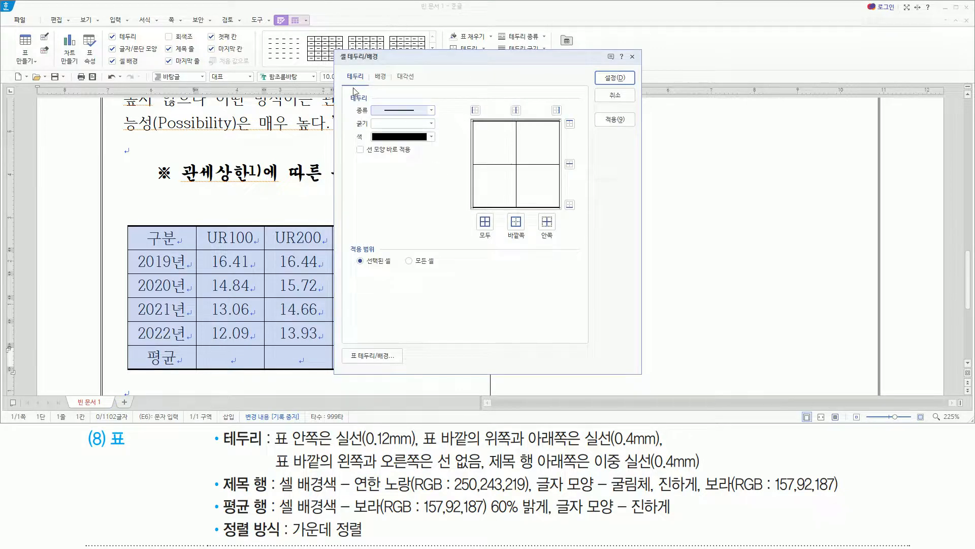
click(390, 110)
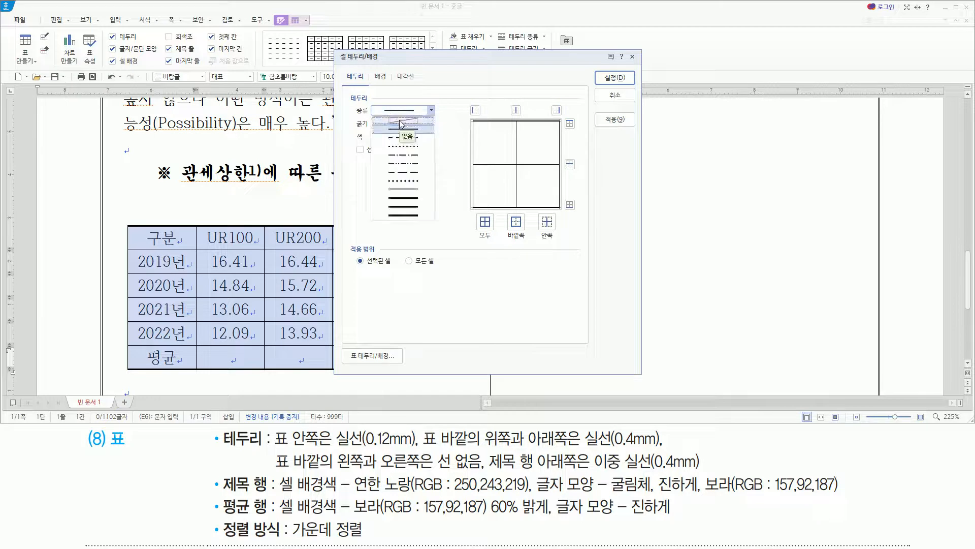
click(401, 124)
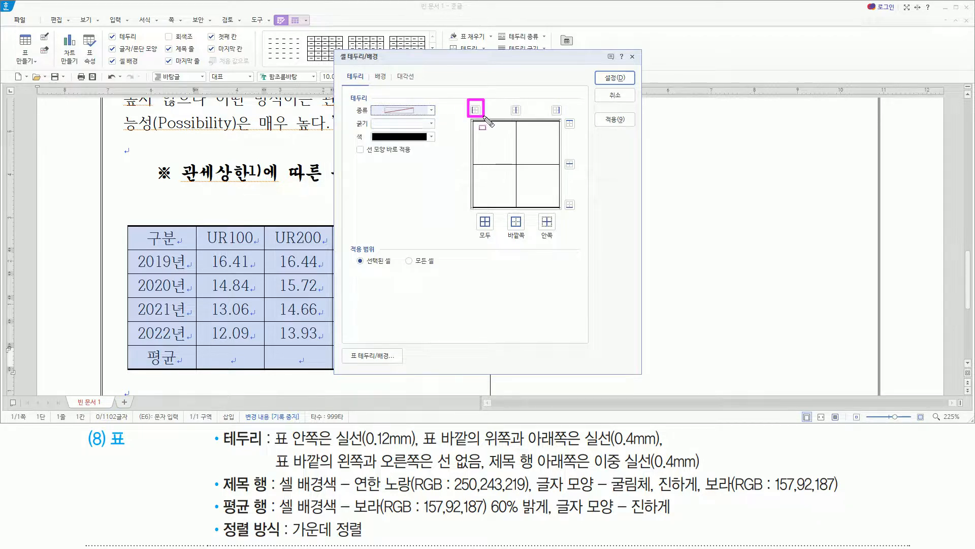
click(557, 110)
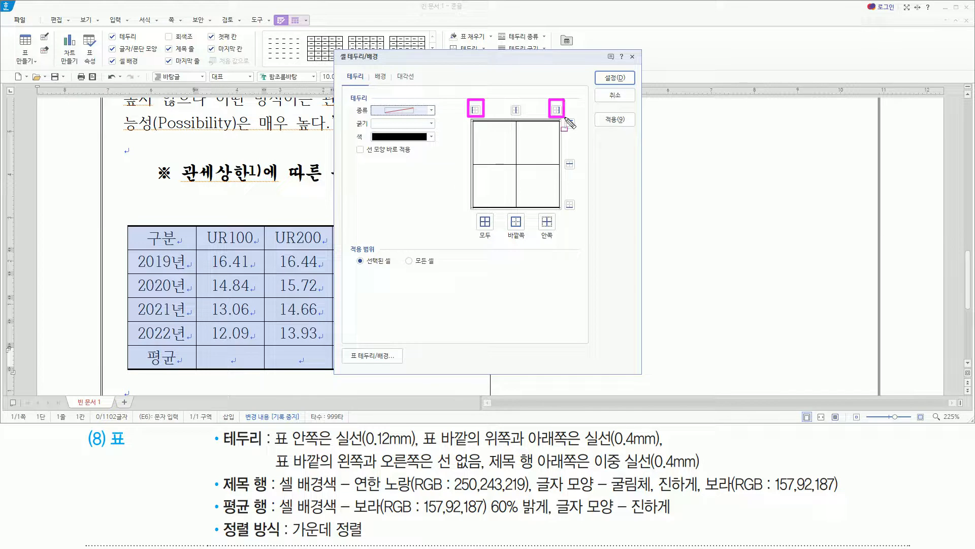
click(475, 109)
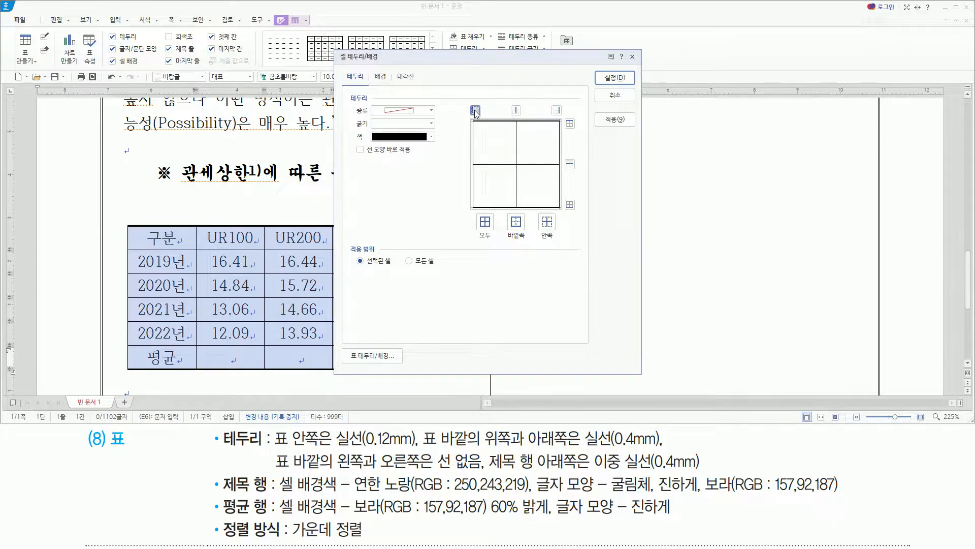
click(558, 112)
key(ctrl+2)
drag(600, 66, 629, 85)
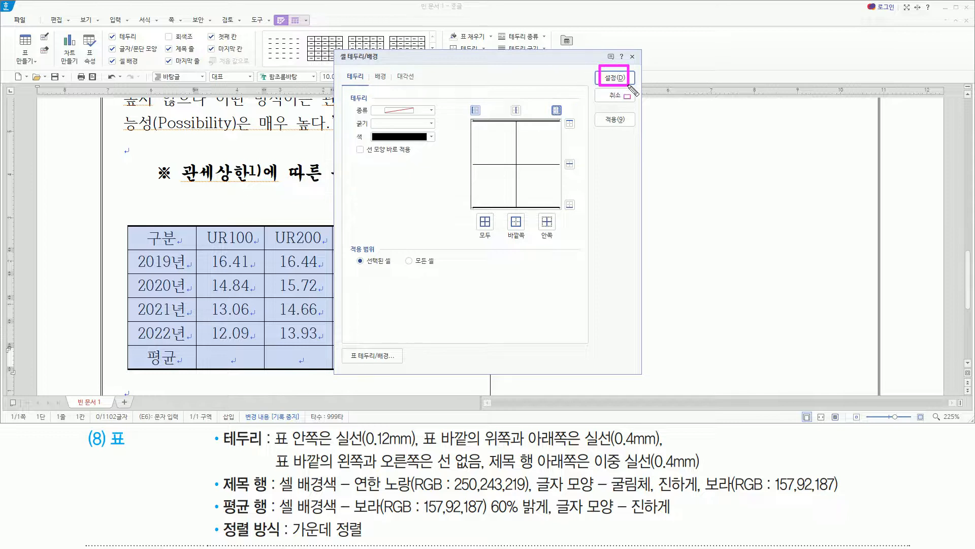
key(Escape)
click(615, 77)
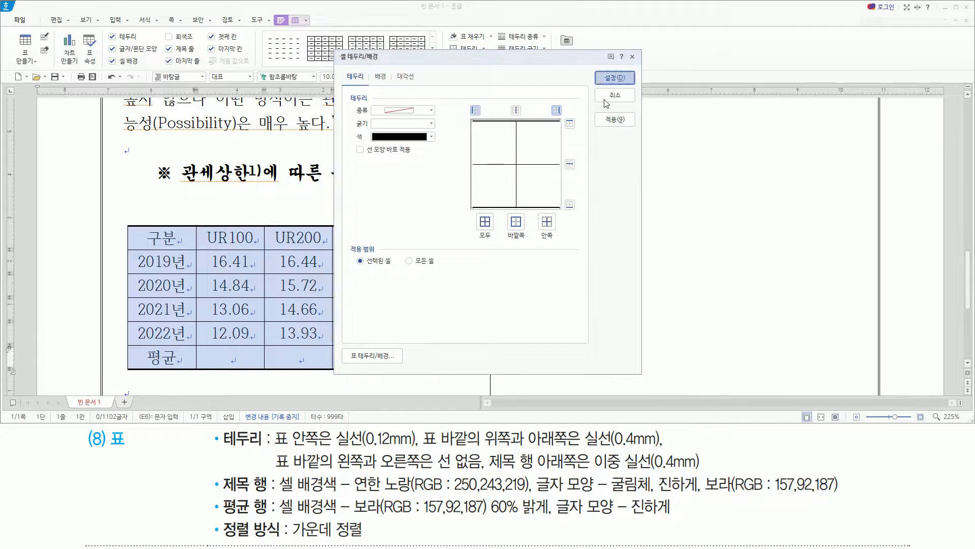
Give the table's title row (구분 to 비고) a 0.4 mm double solid line along its bottom edge.
key(ctrl+2)
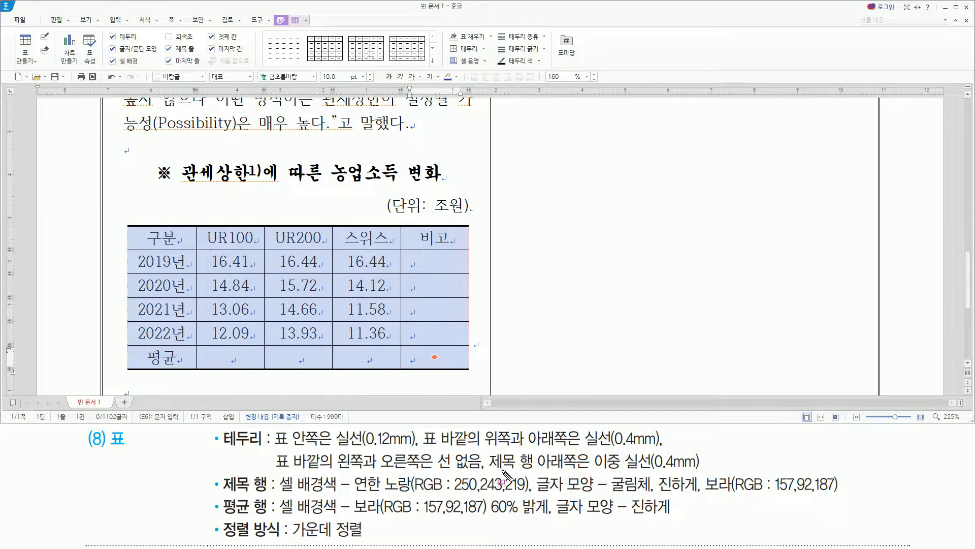
mouse_move(488, 468)
mouse_down()
mouse_move(561, 468)
mouse_move(591, 452)
mouse_up()
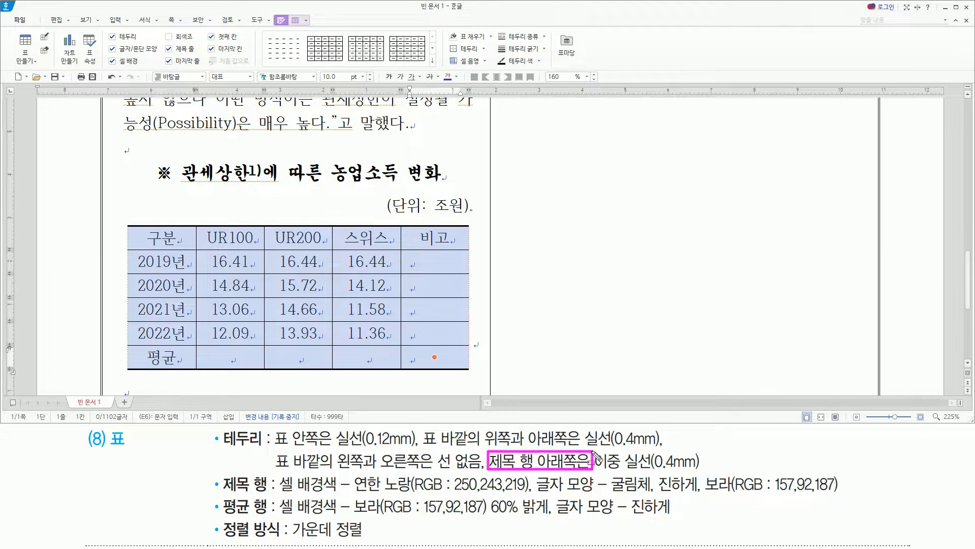
drag(127, 249, 473, 249)
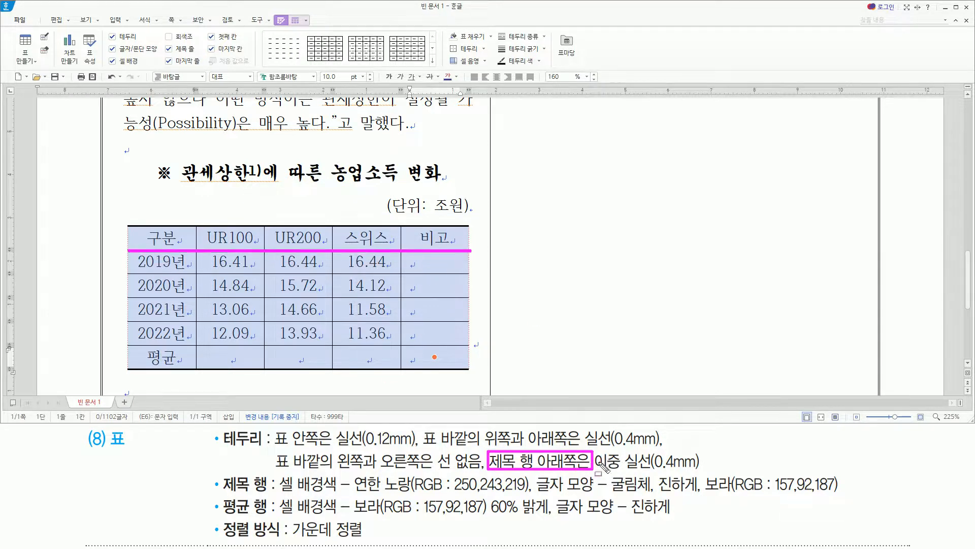
drag(597, 473, 705, 472)
key(Escape)
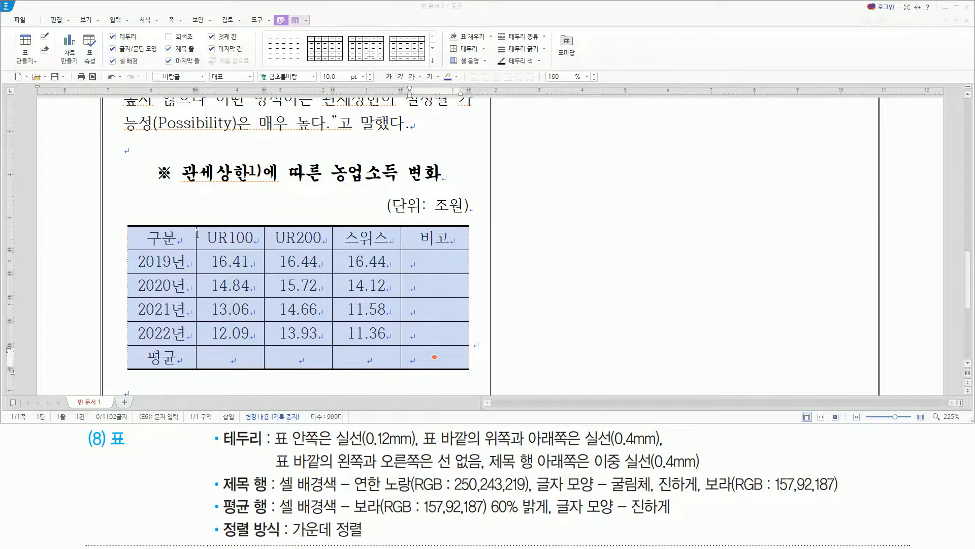
drag(161, 239, 431, 239)
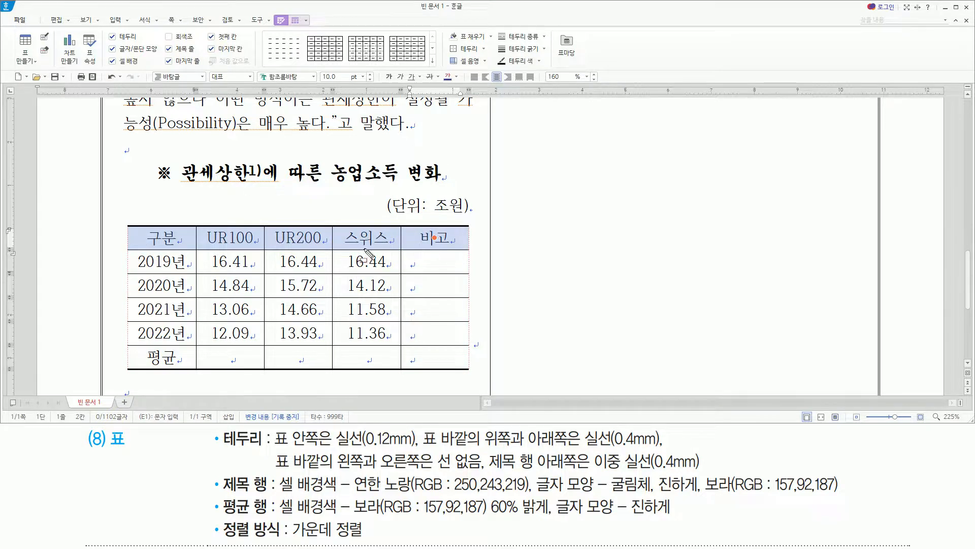
drag(126, 254, 469, 251)
key(l)
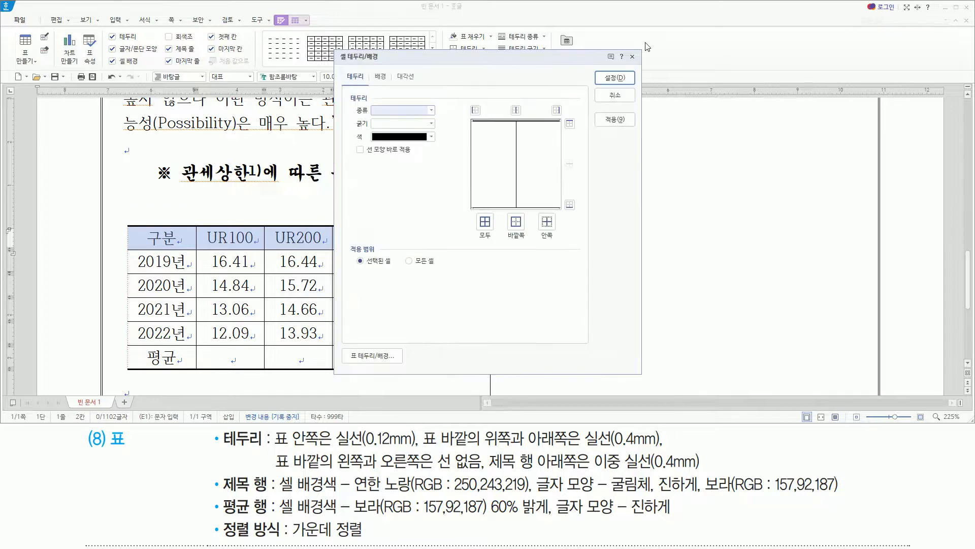
click(406, 111)
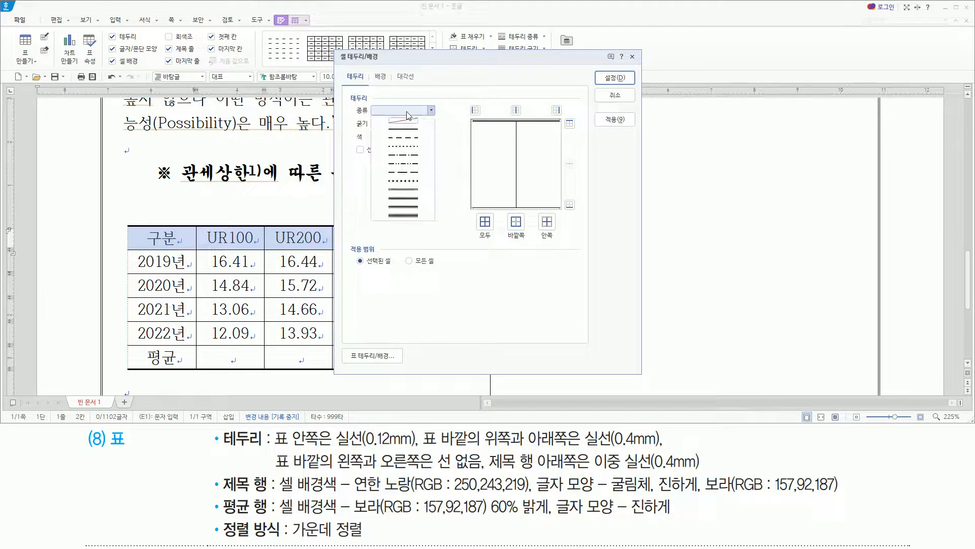
click(419, 190)
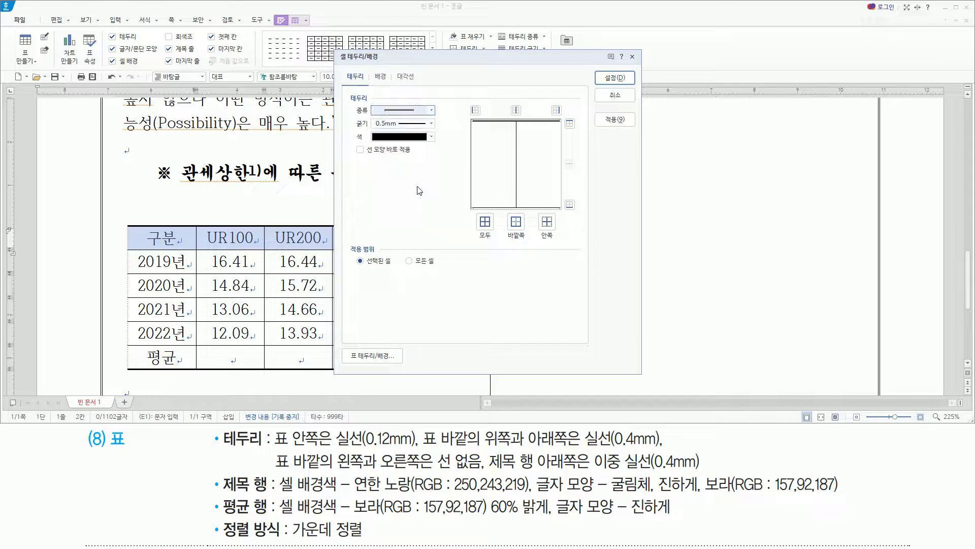
click(430, 124)
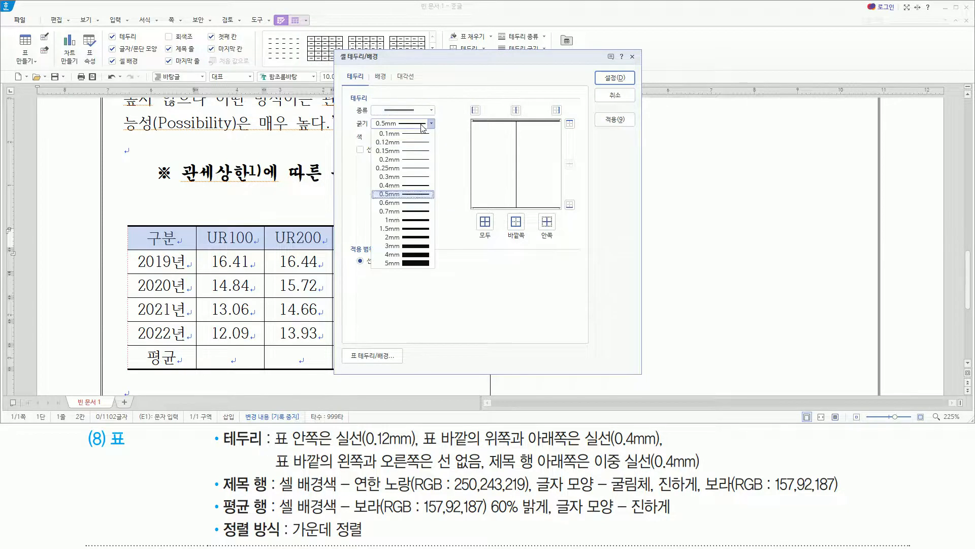
click(411, 186)
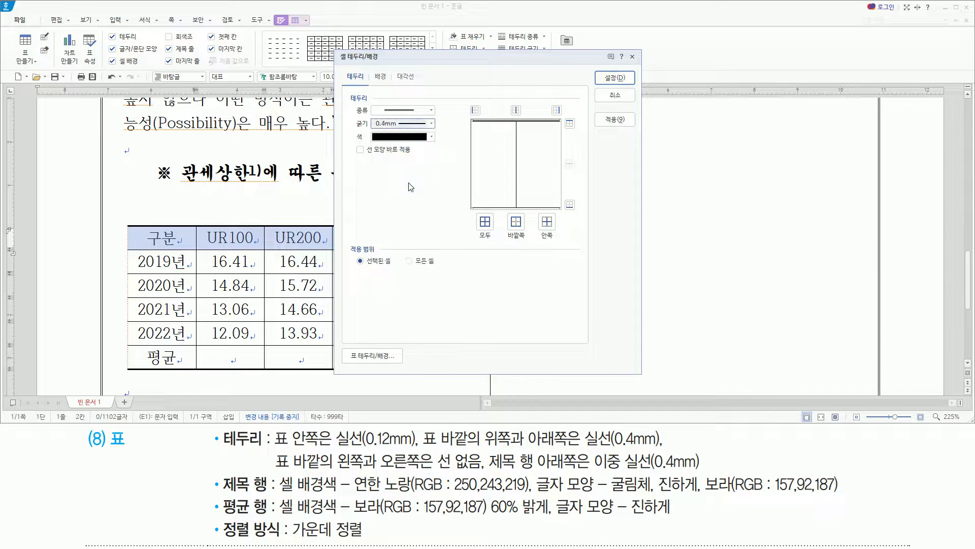
click(571, 205)
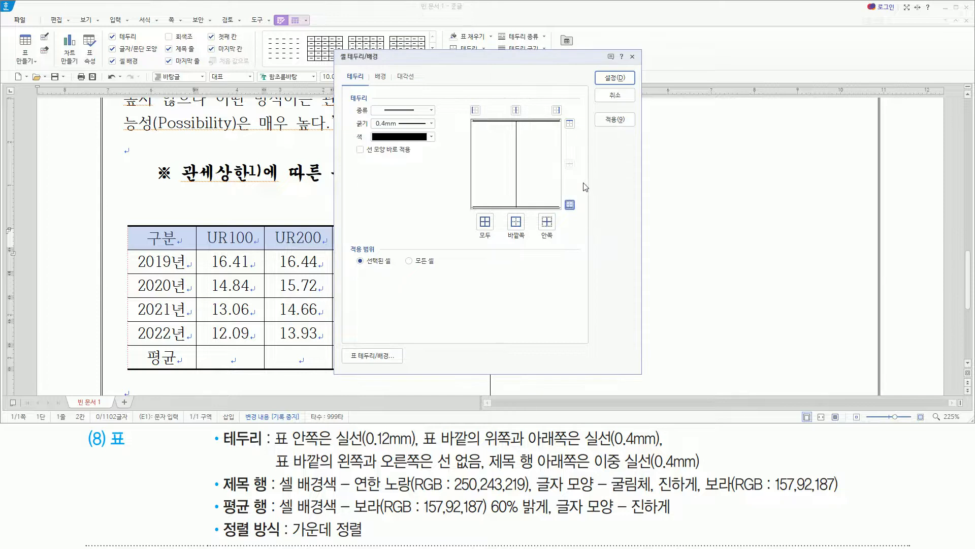
click(615, 78)
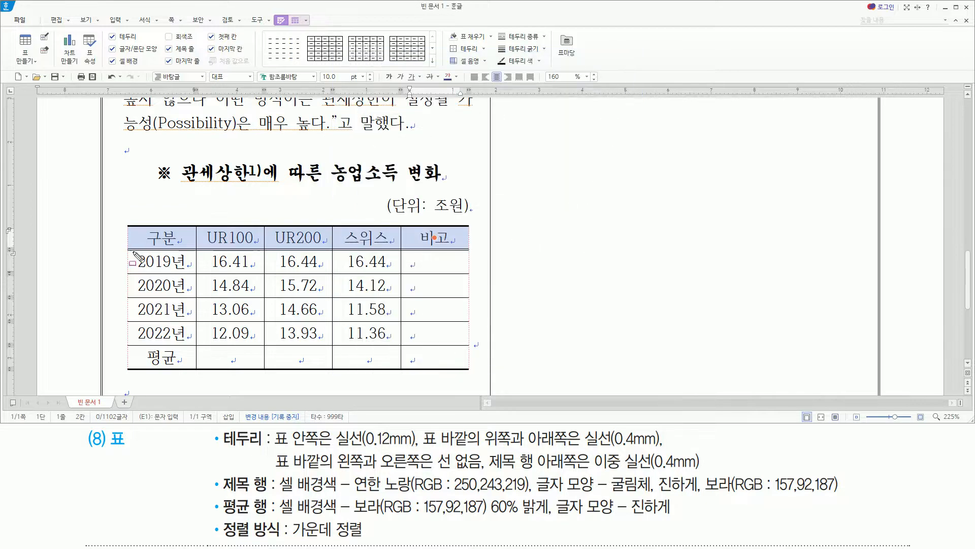
mouse_move(123, 244)
mouse_down()
mouse_move(337, 263)
mouse_move(470, 253)
mouse_up()
key(Escape)
Fill the table's title row cells with the background color 연한 노랑 (RGB: 250,243,219).
drag(222, 494, 852, 495)
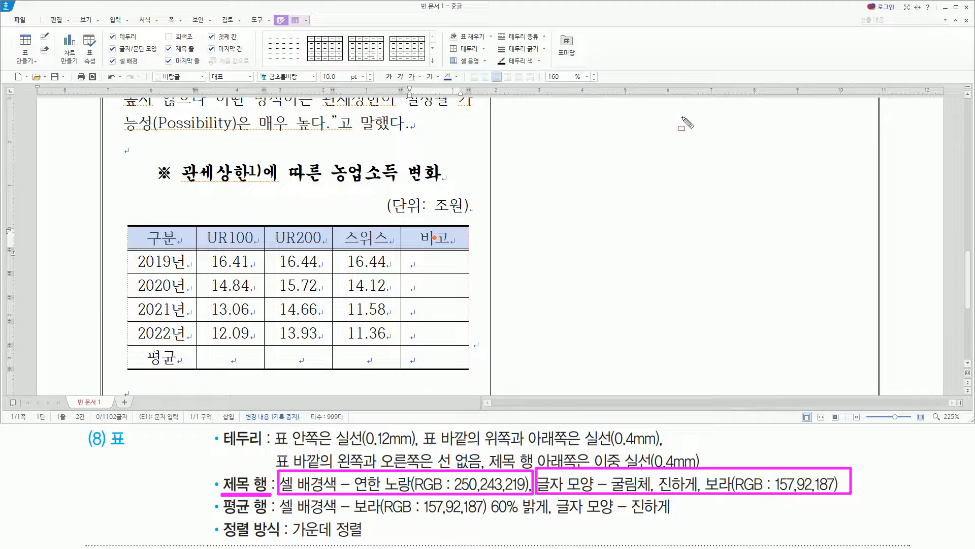
key(Escape)
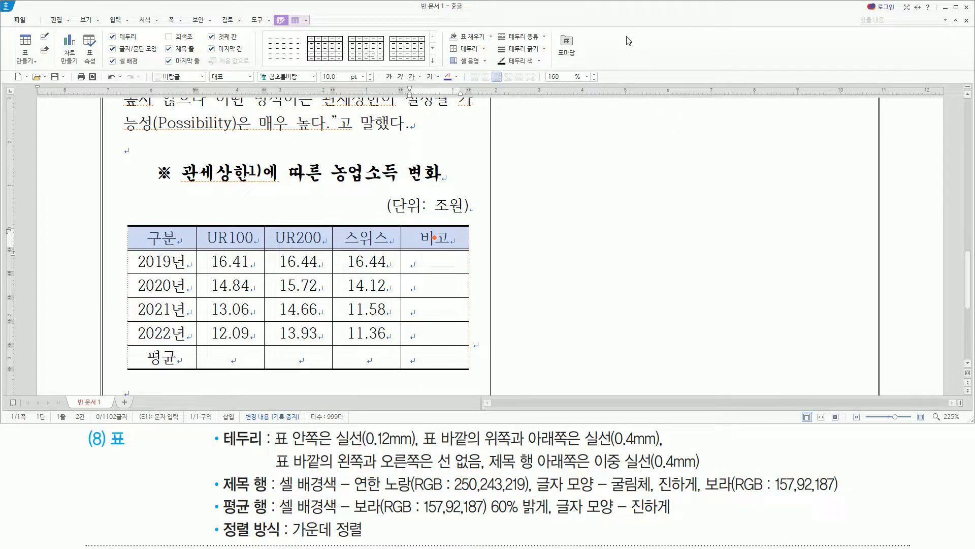
key(l)
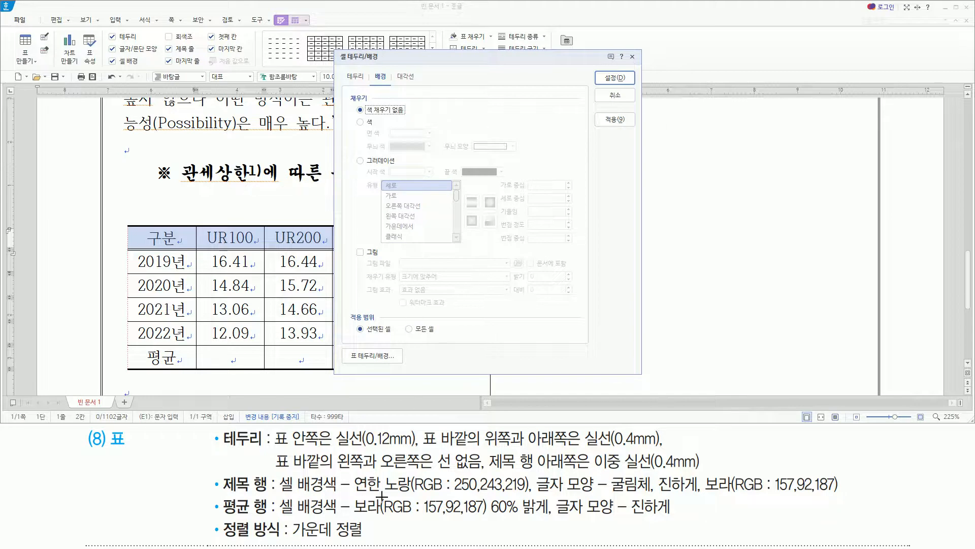
drag(277, 494, 538, 500)
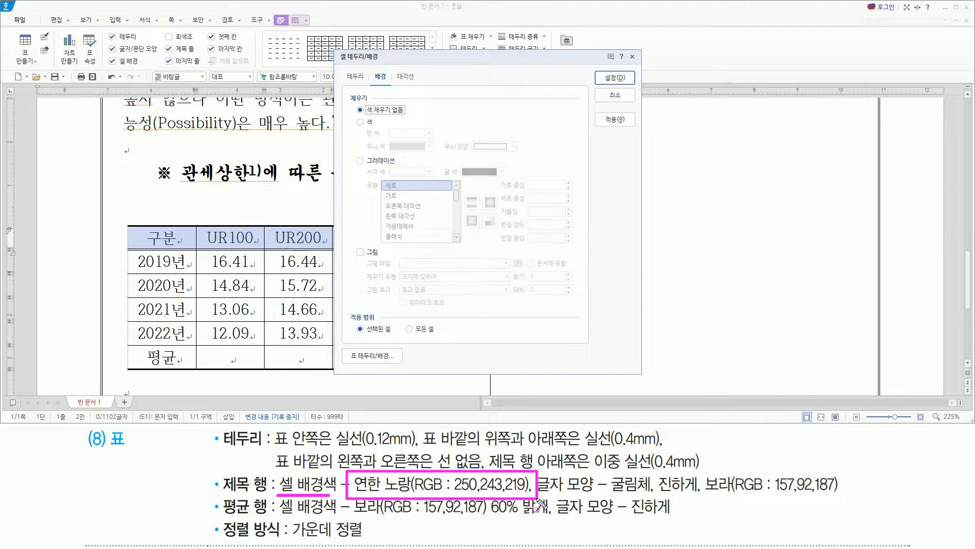
click(360, 122)
drag(386, 125, 447, 137)
key(Escape)
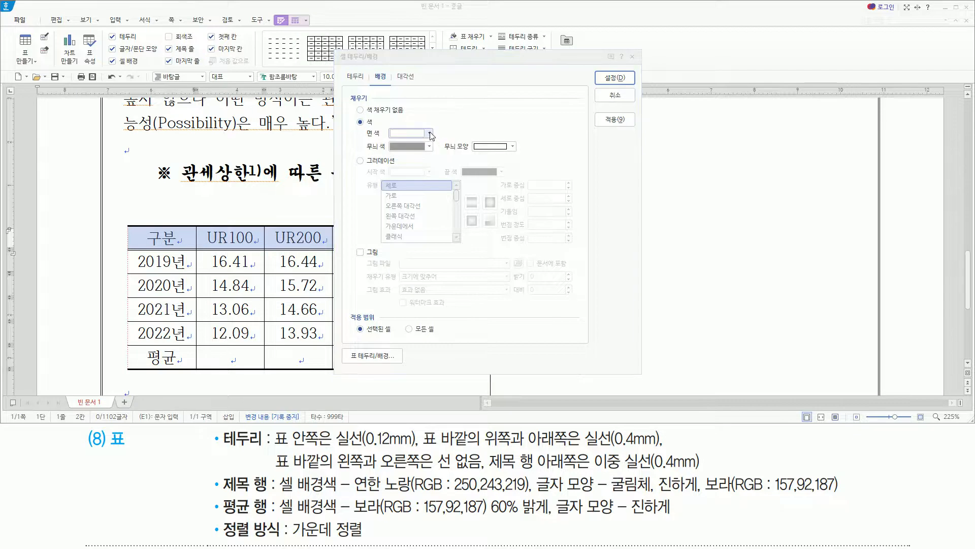
click(431, 134)
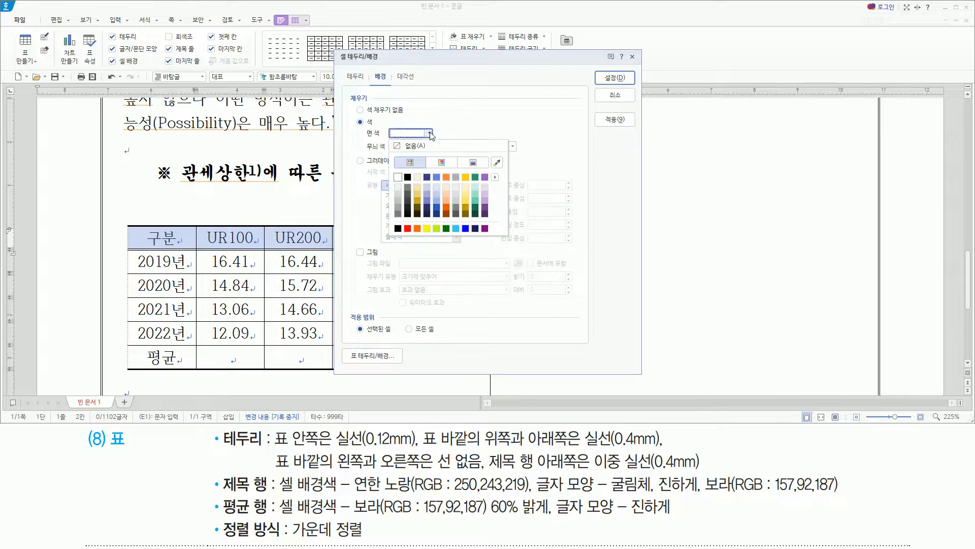
click(417, 177)
drag(598, 66, 635, 87)
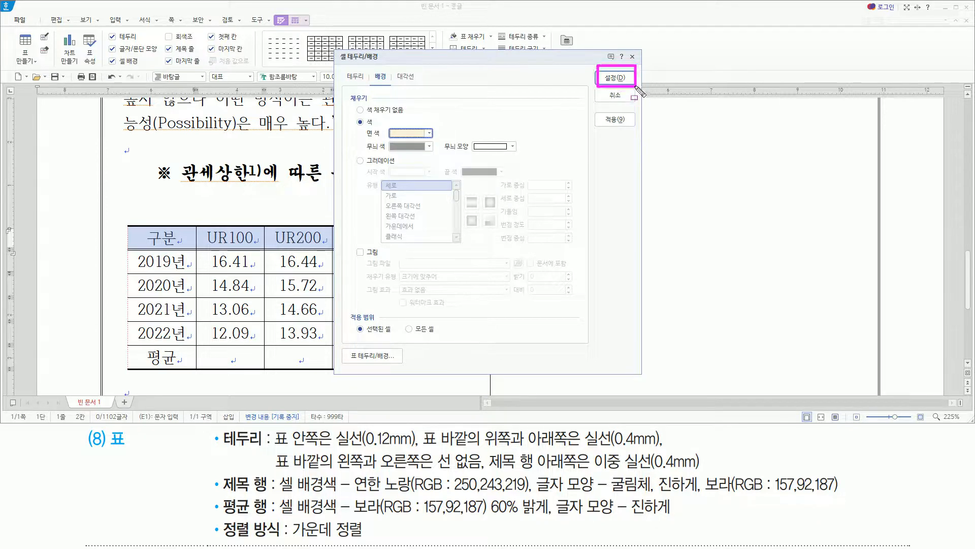
click(615, 78)
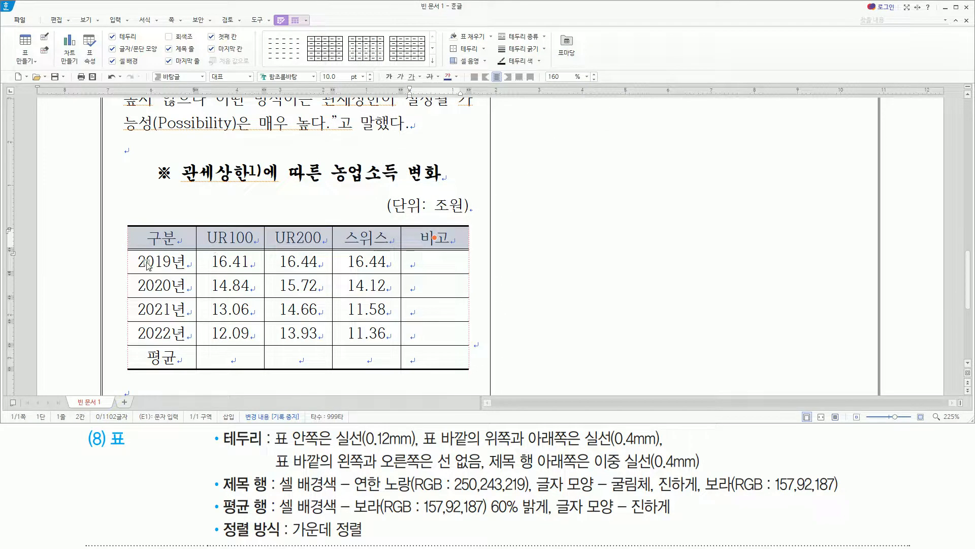
Format the title row text in bold 굴림체 with the font color 보라 (RGB: 157,92,187).
mouse_move(531, 471)
mouse_down()
mouse_move(563, 492)
mouse_move(850, 494)
mouse_up()
key(Escape)
key(alt+l)
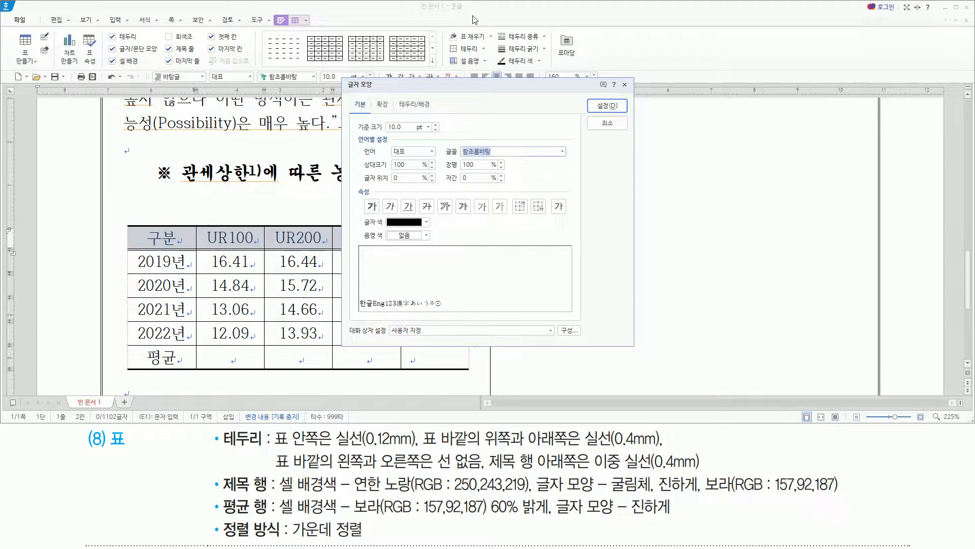
text(굴림체)
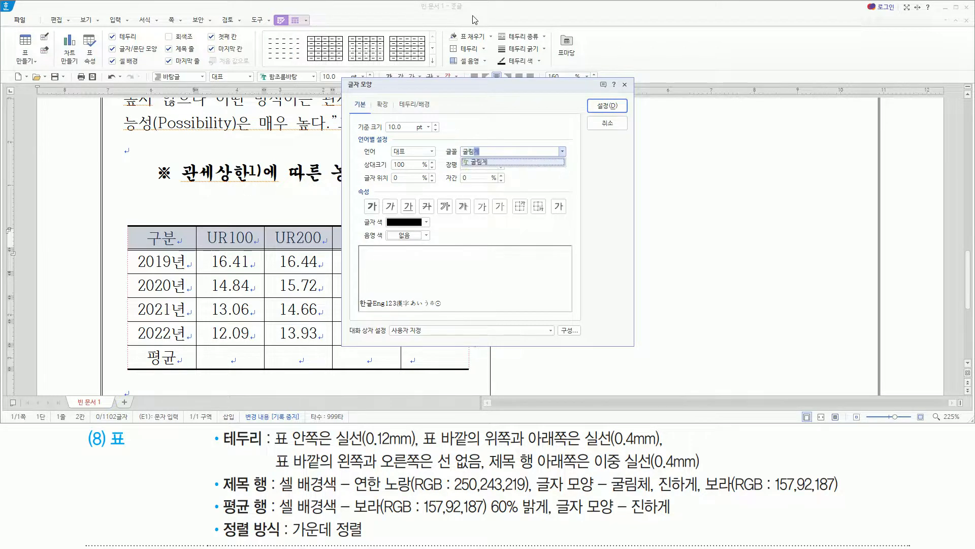
key(Return)
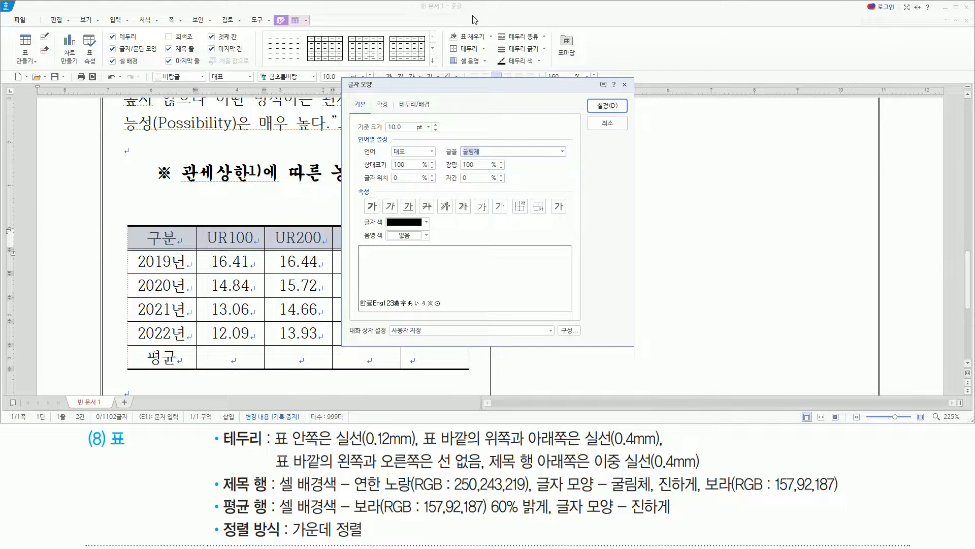
key(alt)
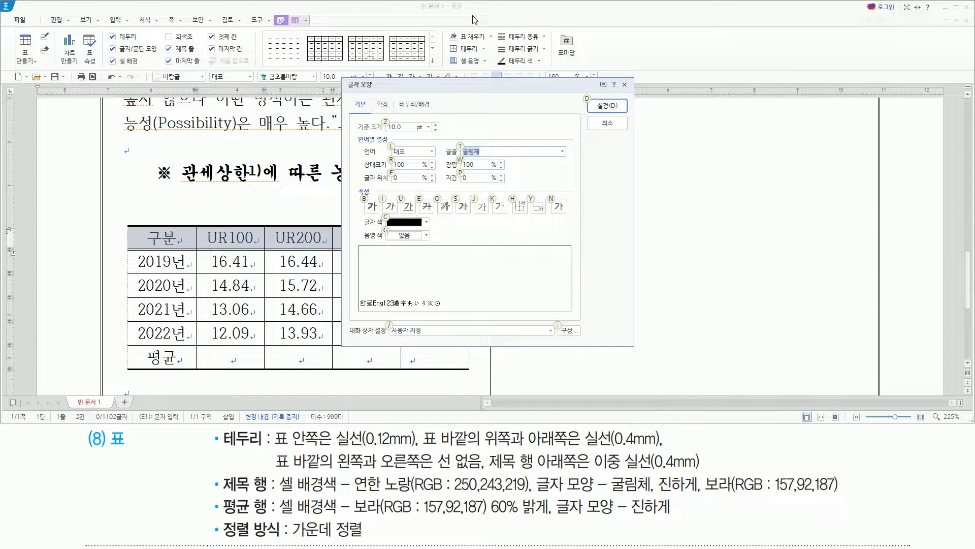
key(alt+b)
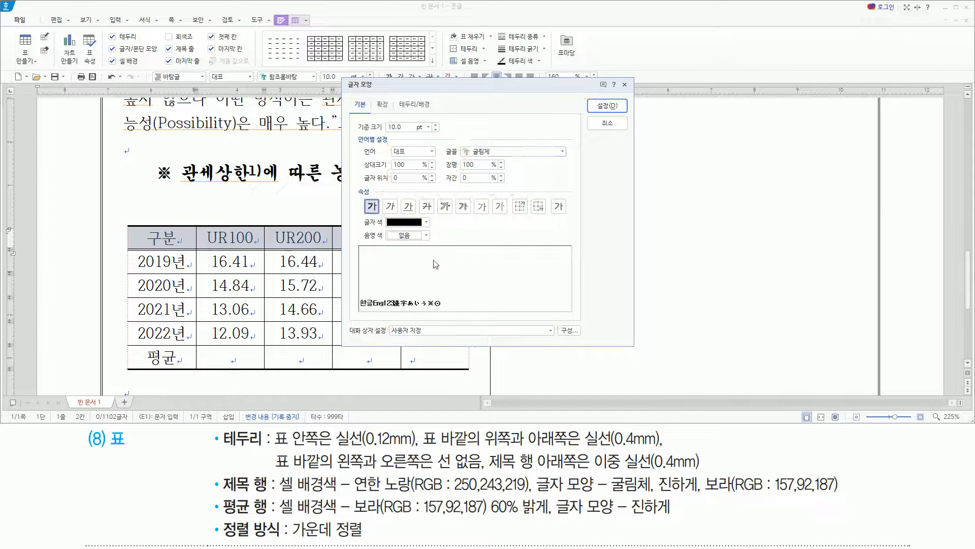
click(410, 223)
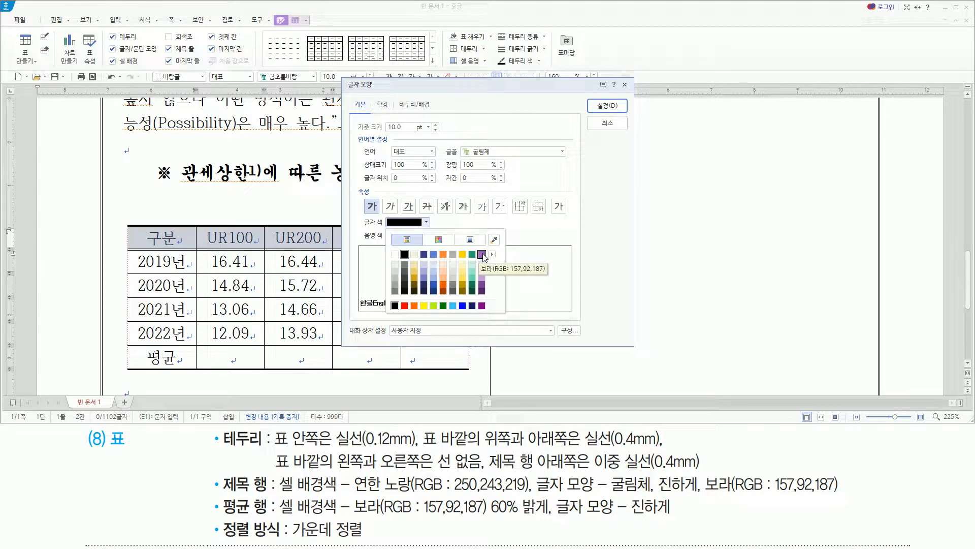
click(482, 255)
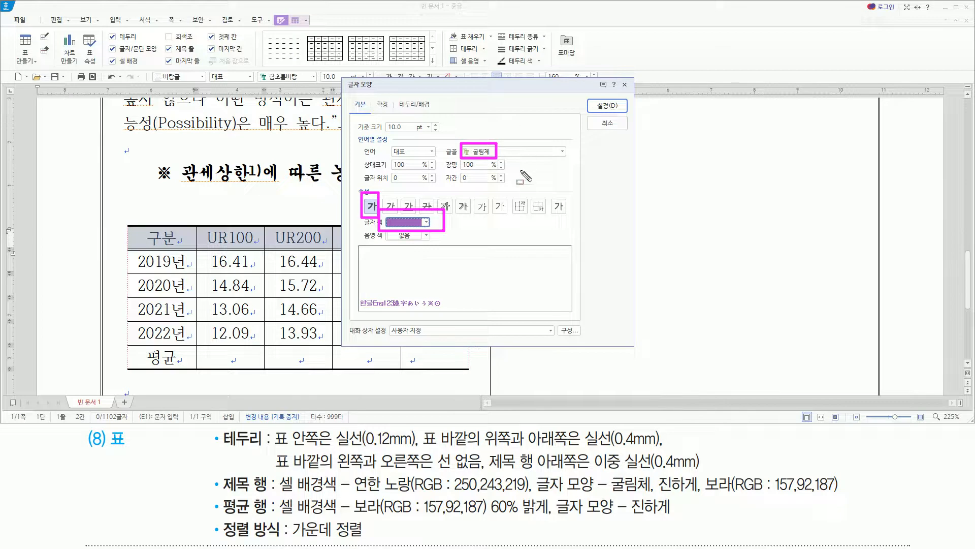
click(612, 107)
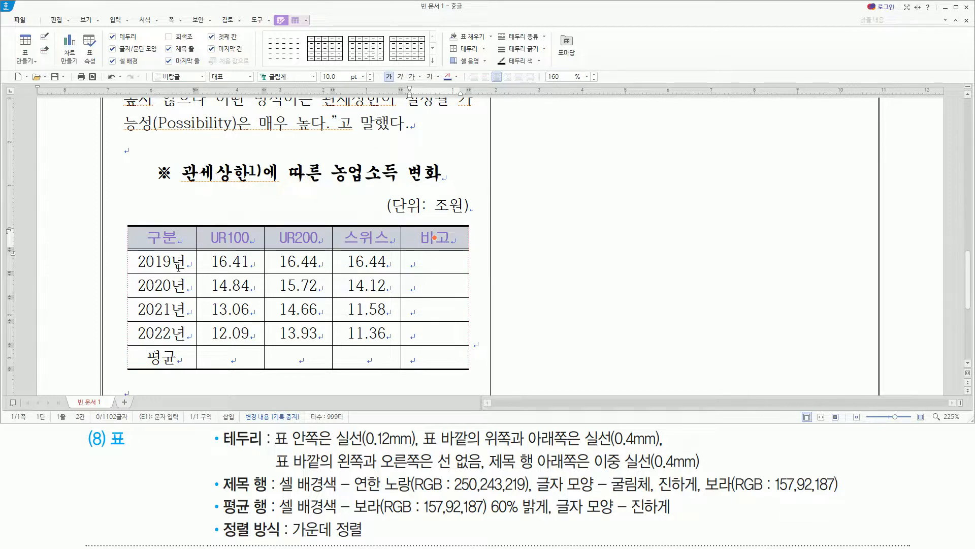
Fill the table's 평균 row, from its label through the 비고 column, with 보라 (RGB: 157,92,187) 60% 밝게.
drag(218, 497, 268, 519)
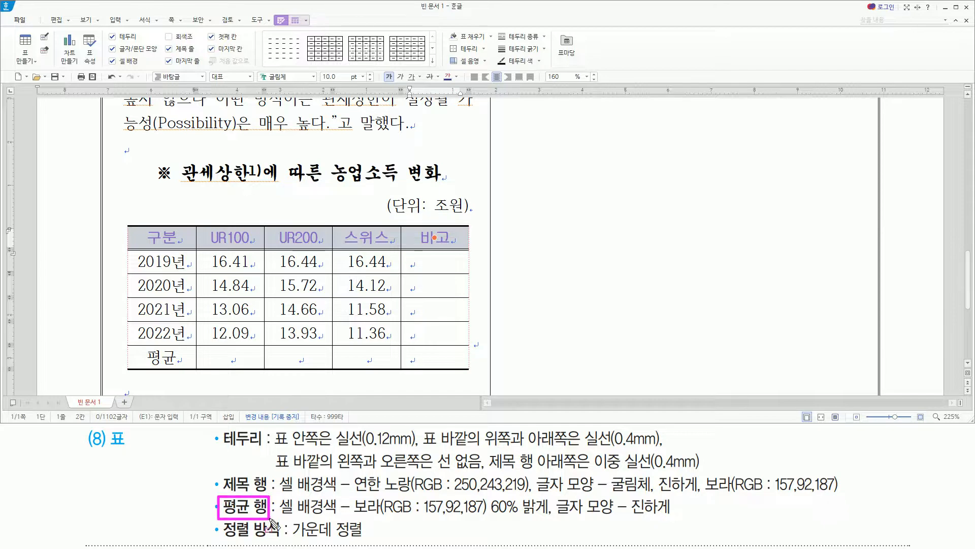
drag(138, 346, 459, 366)
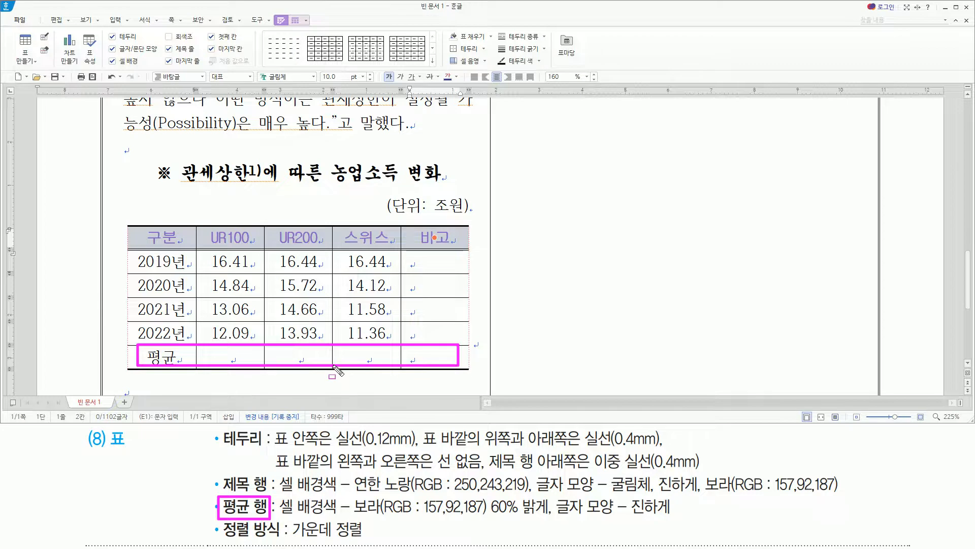
drag(158, 358, 413, 363)
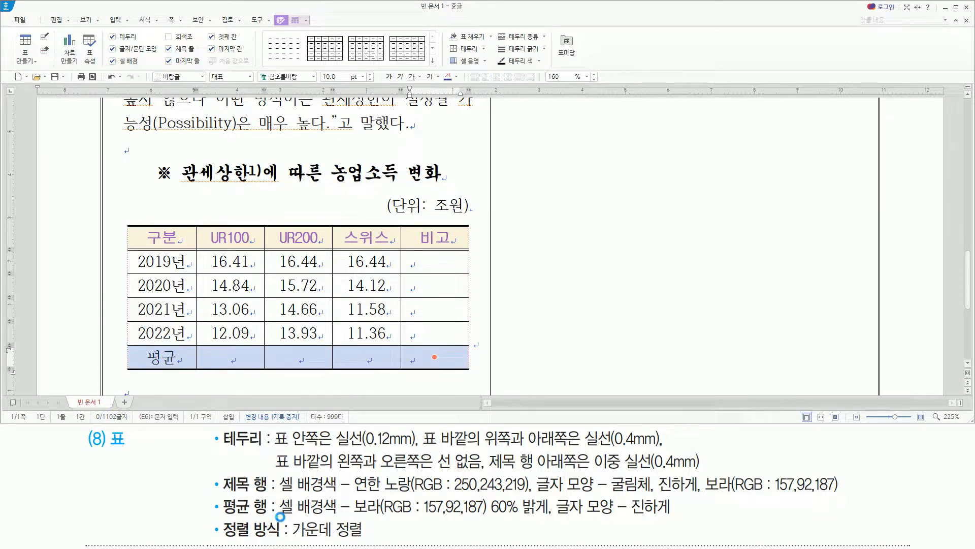
drag(276, 518, 679, 521)
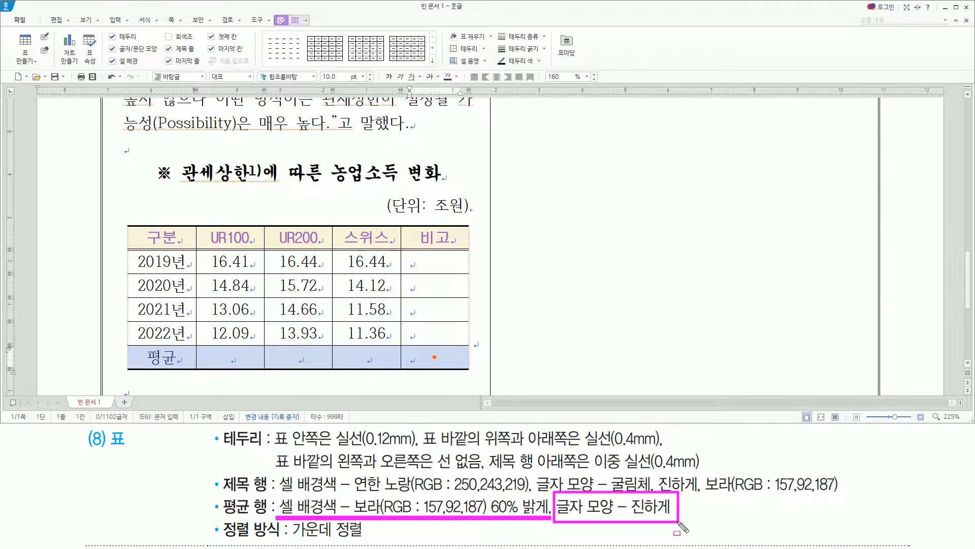
mouse_move(275, 493)
mouse_down()
mouse_move(304, 513)
mouse_move(347, 517)
mouse_up()
key(Escape)
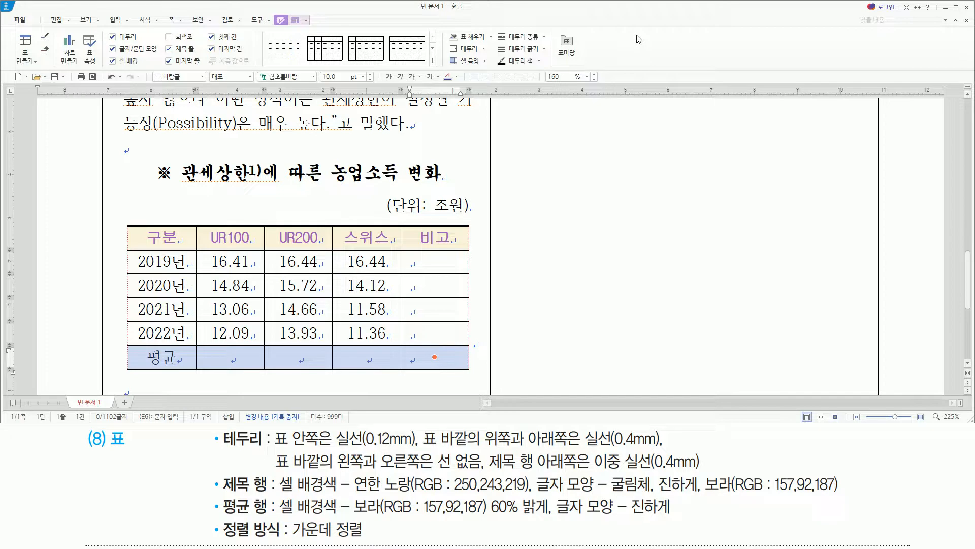
key(l)
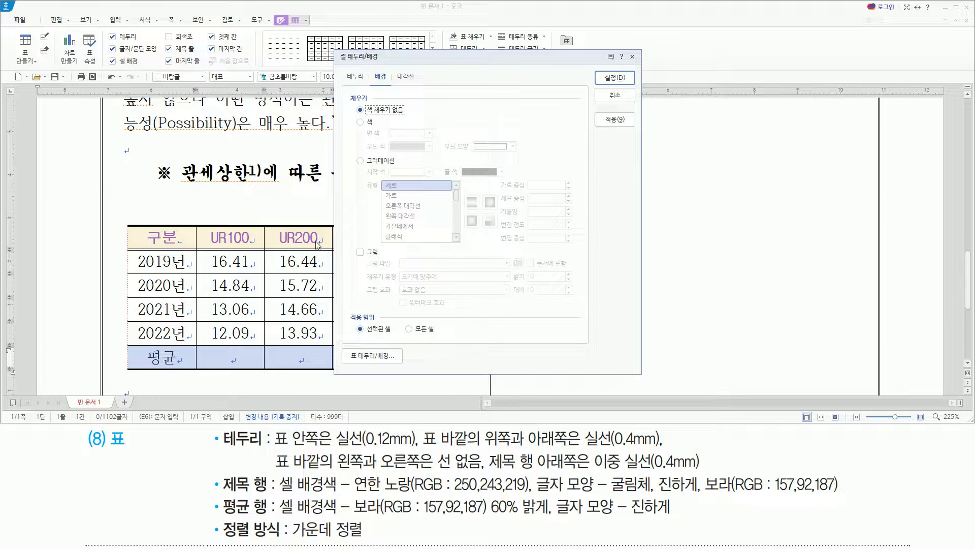
click(360, 122)
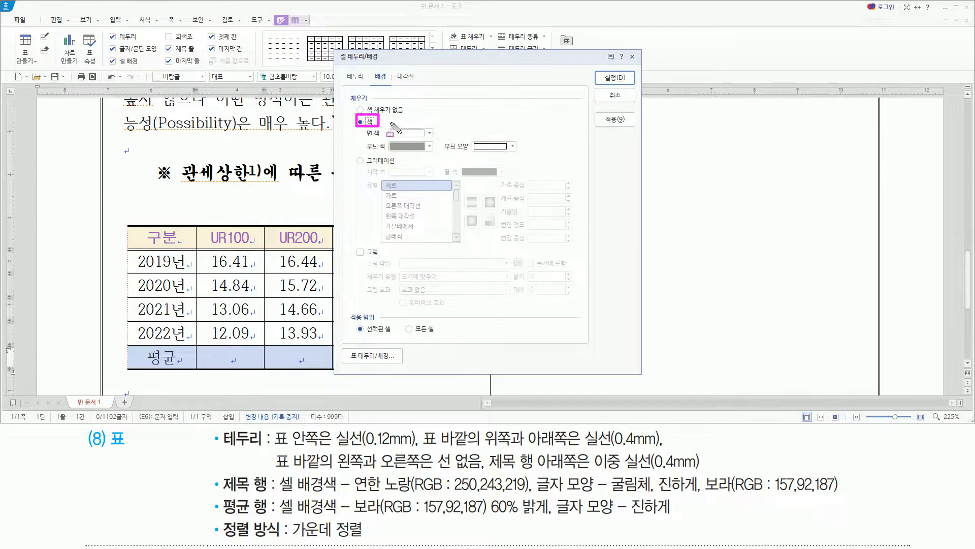
click(429, 136)
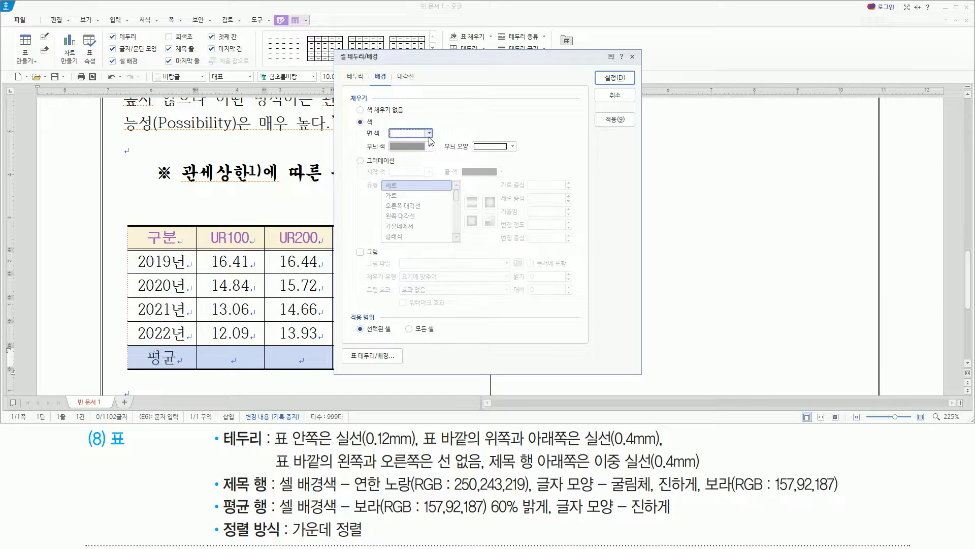
click(430, 134)
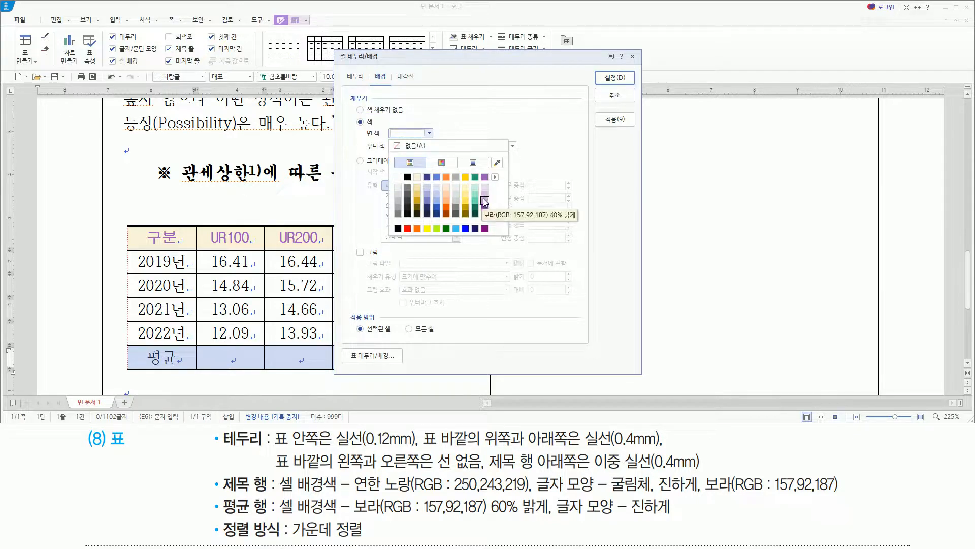
click(485, 194)
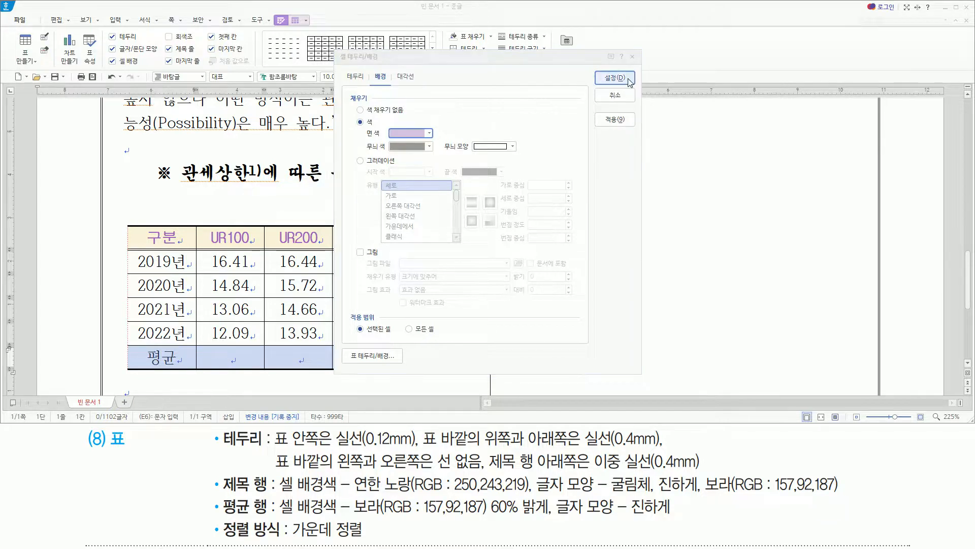
click(625, 79)
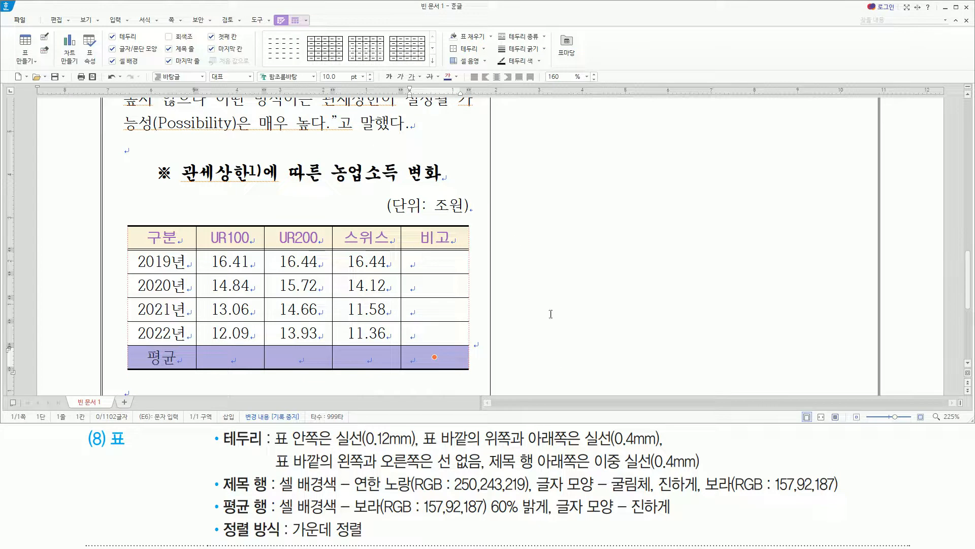
Make the text of the table's 평균 row bold.
drag(552, 516, 679, 516)
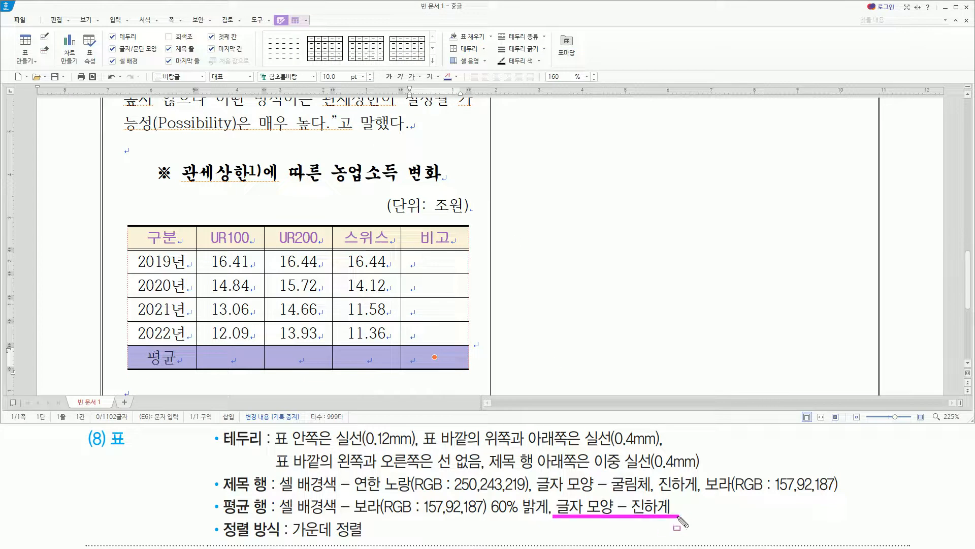
drag(381, 65, 461, 91)
drag(384, 69, 397, 84)
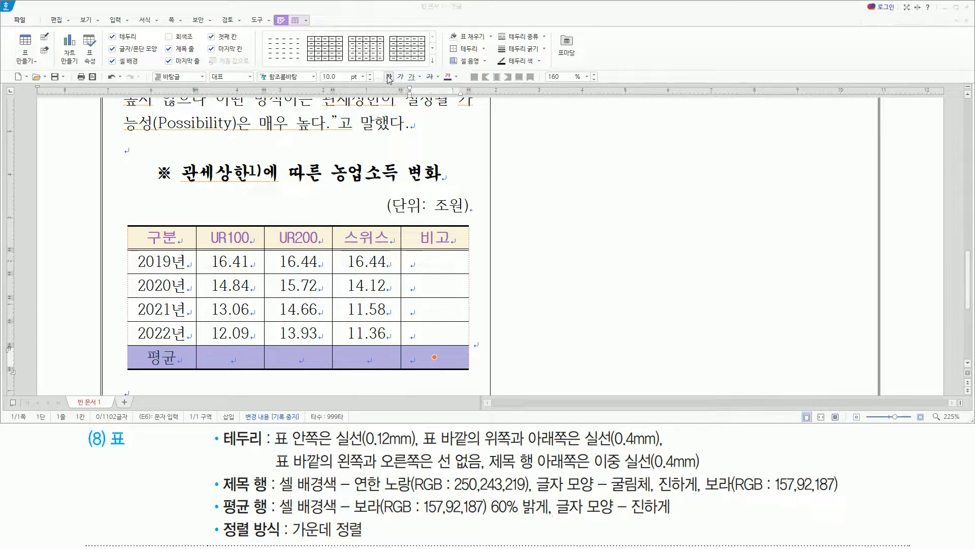
click(389, 77)
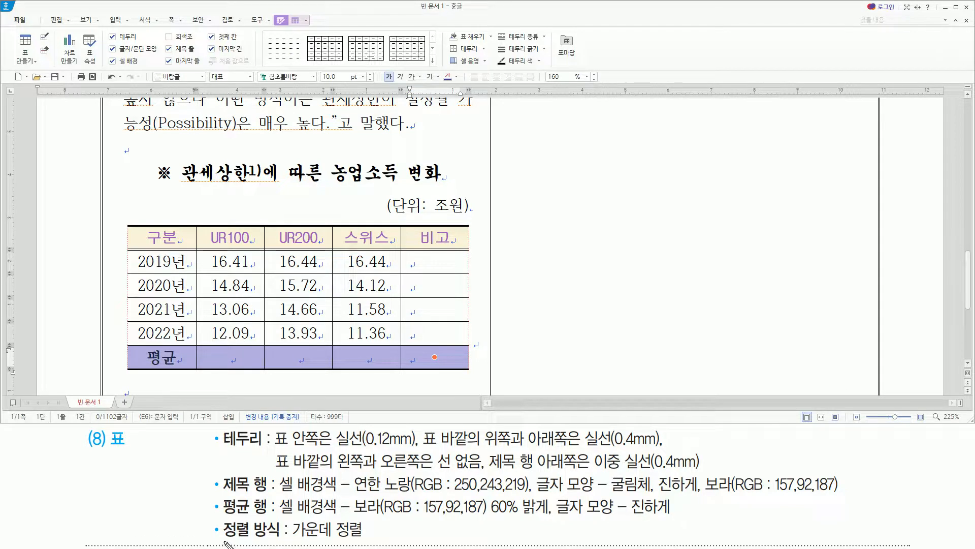
Examine the table's alignment requirement and which 평균 row cells need the block average formula.
mouse_move(224, 542)
mouse_down()
mouse_move(371, 543)
mouse_move(291, 538)
mouse_move(292, 516)
mouse_move(369, 540)
mouse_up()
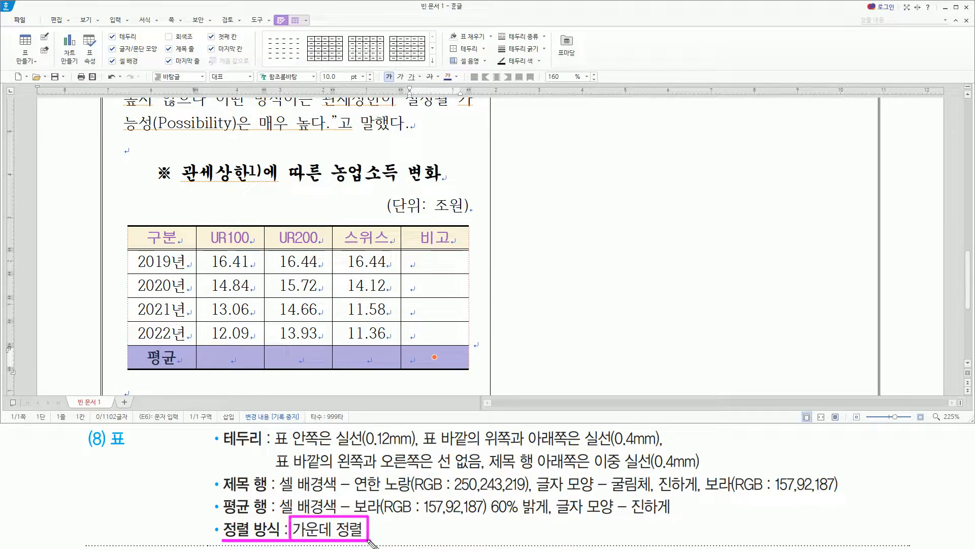
mouse_move(107, 428)
mouse_down()
mouse_move(107, 446)
mouse_move(134, 449)
mouse_up()
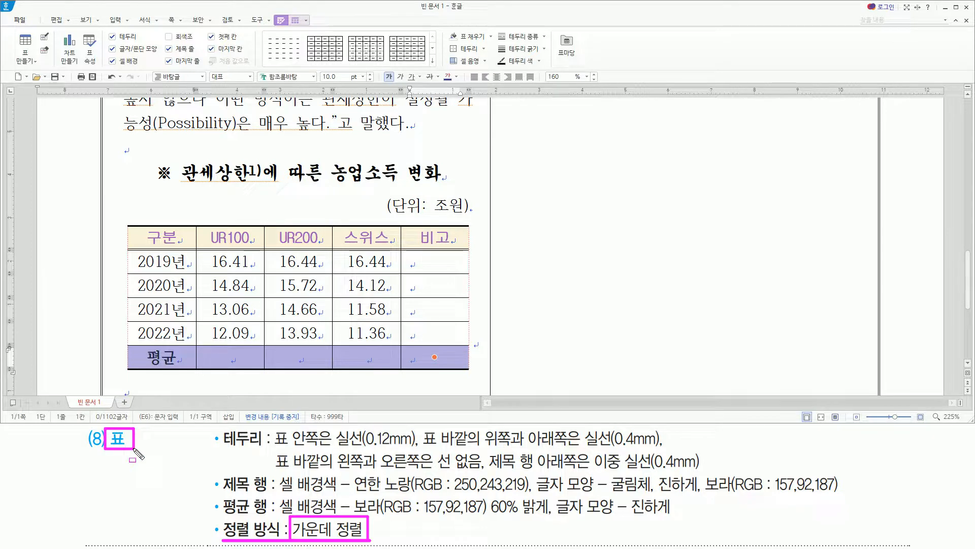
mouse_move(128, 195)
mouse_down()
mouse_move(141, 300)
mouse_move(477, 347)
mouse_move(479, 374)
mouse_up()
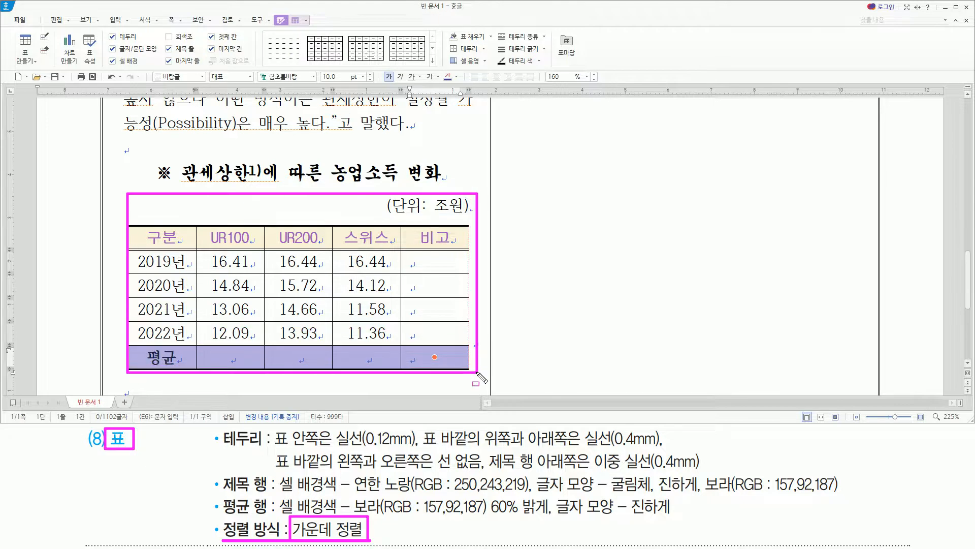
key(Escape)
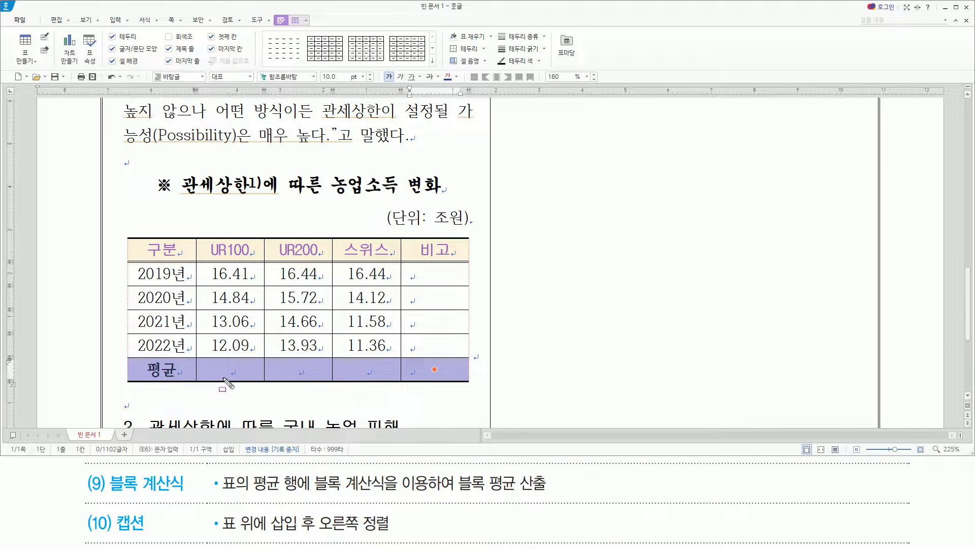
drag(210, 363, 384, 382)
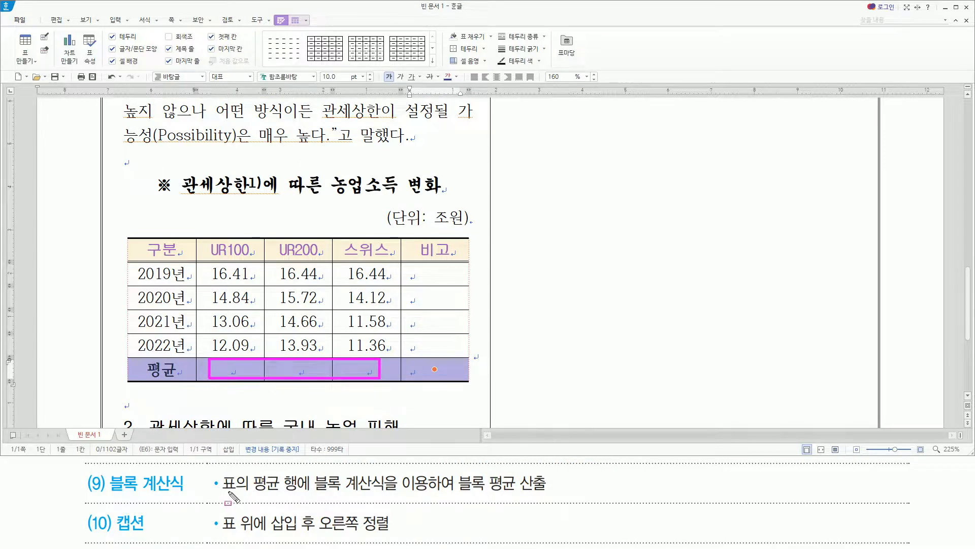
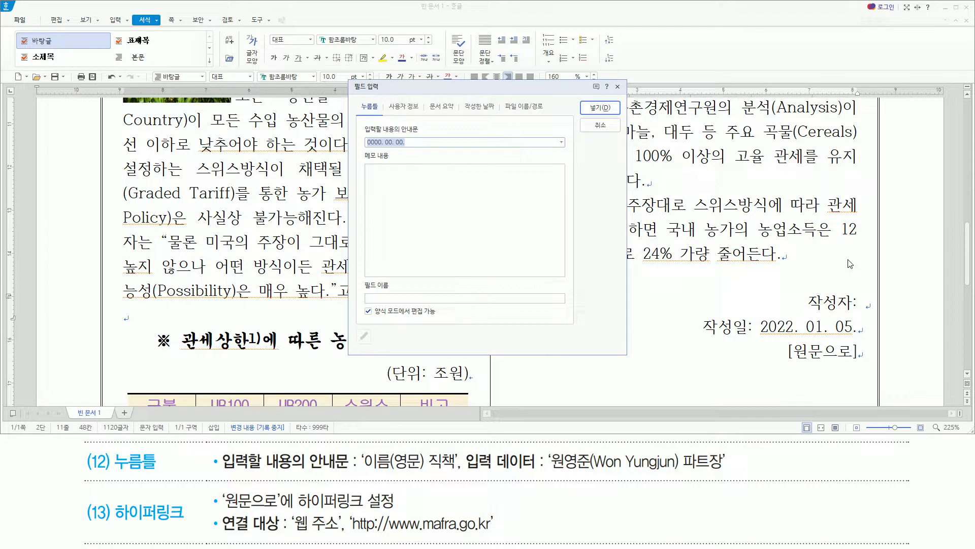
Insert a 누름틀 field after 작성자: with the guide text 이름(영문) 직책.
mouse_move(345, 76)
mouse_down()
mouse_move(500, 309)
mouse_move(630, 359)
mouse_up()
mouse_move(354, 94)
mouse_down()
mouse_move(384, 116)
mouse_move(382, 153)
mouse_move(428, 152)
mouse_up()
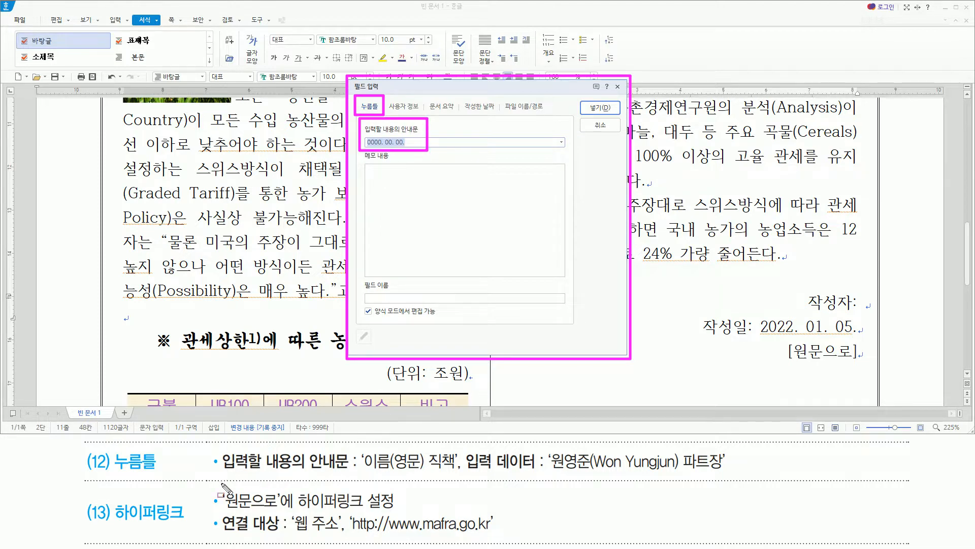
drag(217, 473, 452, 473)
mouse_move(357, 447)
mouse_down()
mouse_move(404, 475)
mouse_move(463, 475)
mouse_up()
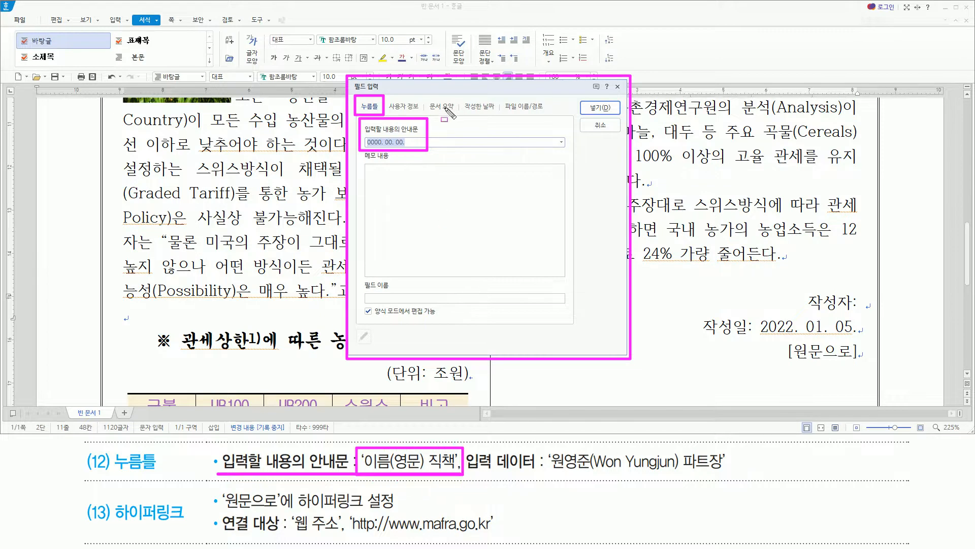
key(Escape)
text(이름)
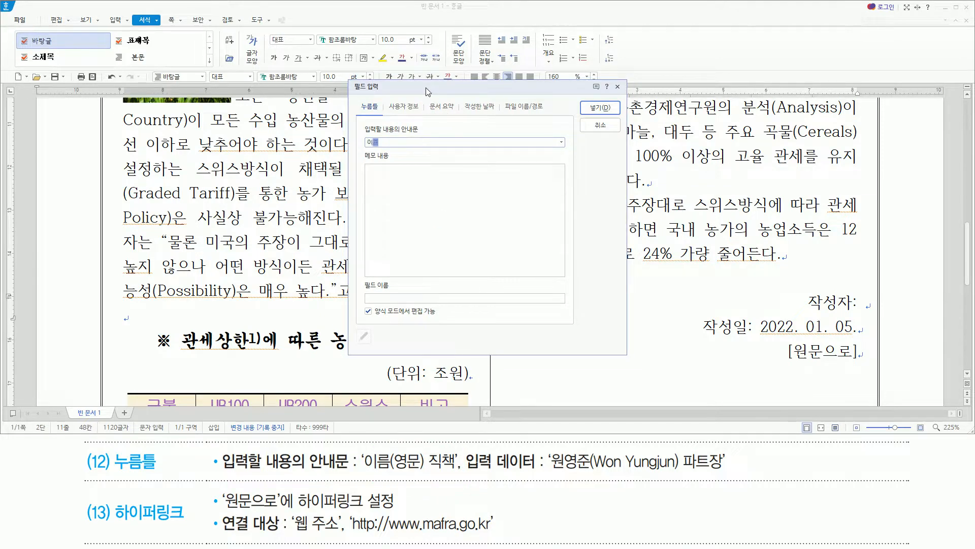
text((영문) 직책)
key(ctrl+2)
drag(366, 146, 416, 148)
key(Escape)
key(Return)
key(ctrl+2)
drag(753, 312, 858, 315)
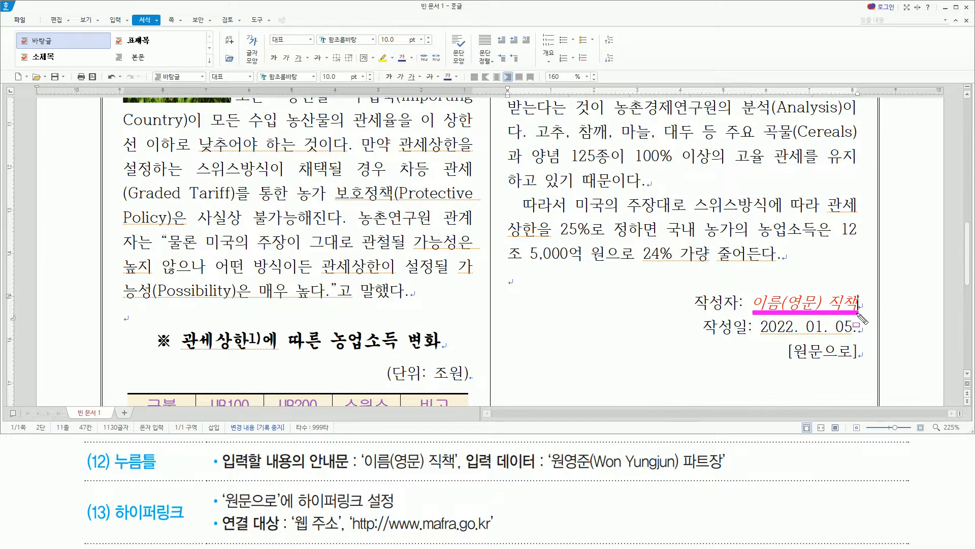
key(Escape)
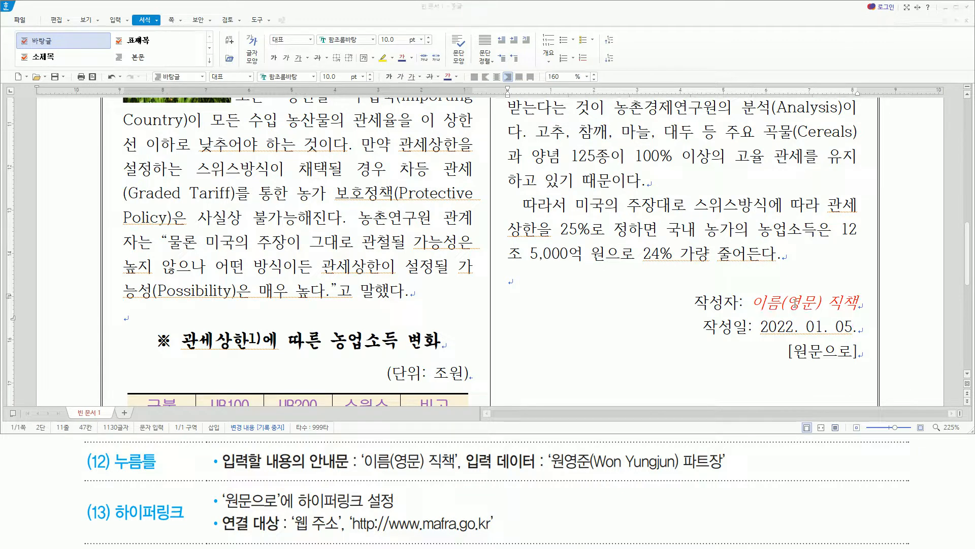
Fill the 작성자 누름틀 with the author's Korean name, English name in parentheses, and the title 파트장.
click(795, 304)
key(ctrl+2)
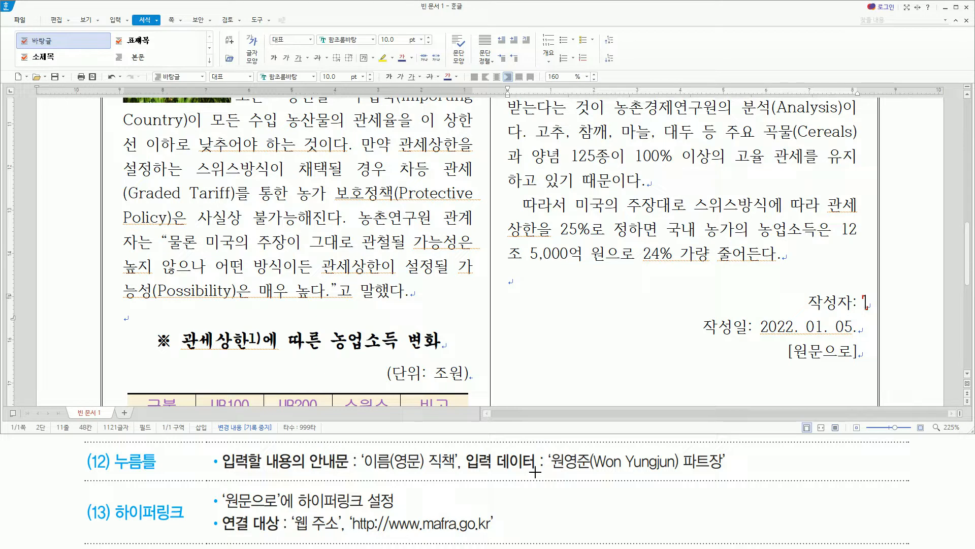
drag(550, 472, 730, 473)
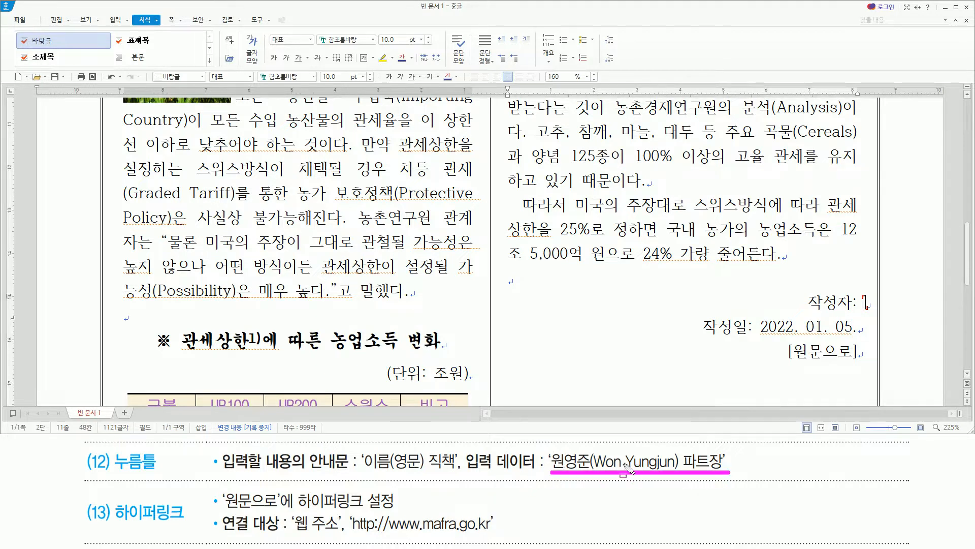
key(Escape)
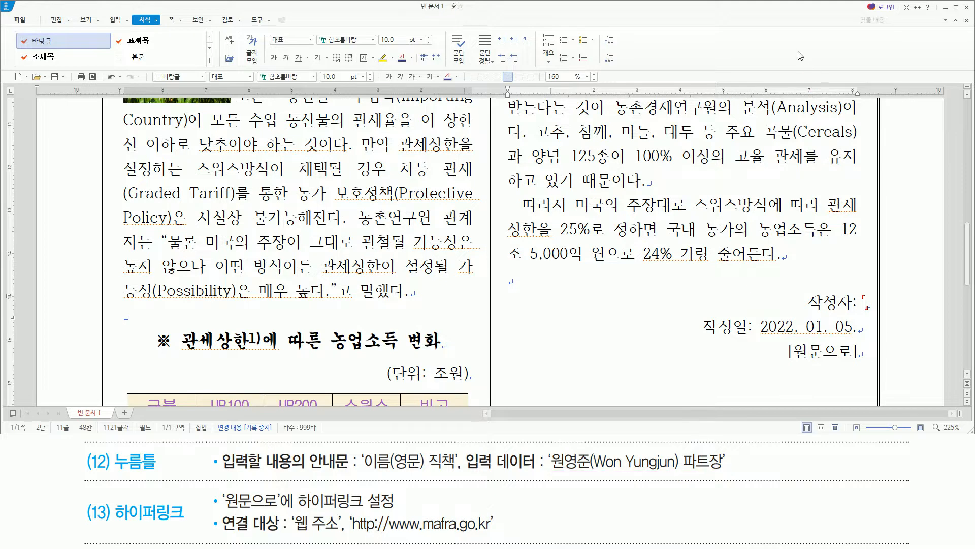
text(원영준)
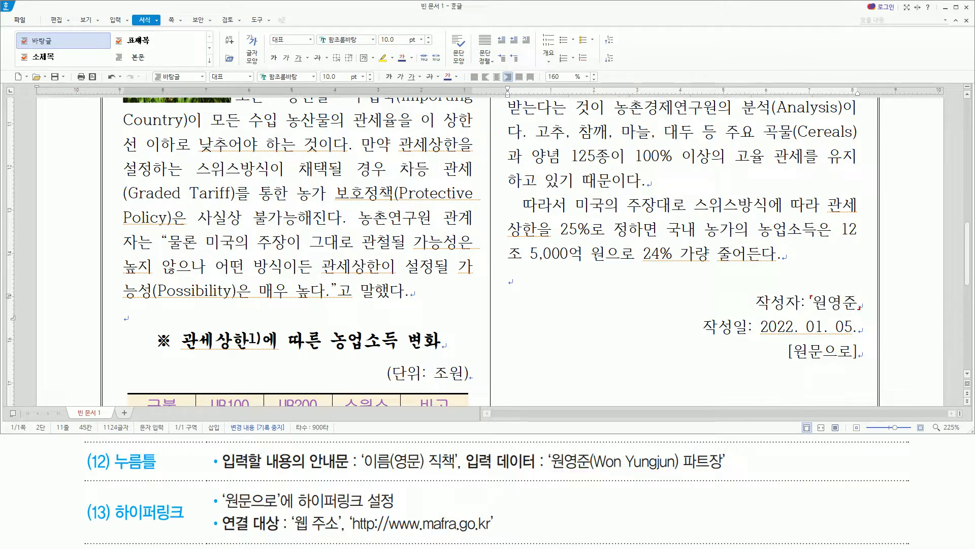
text((W)
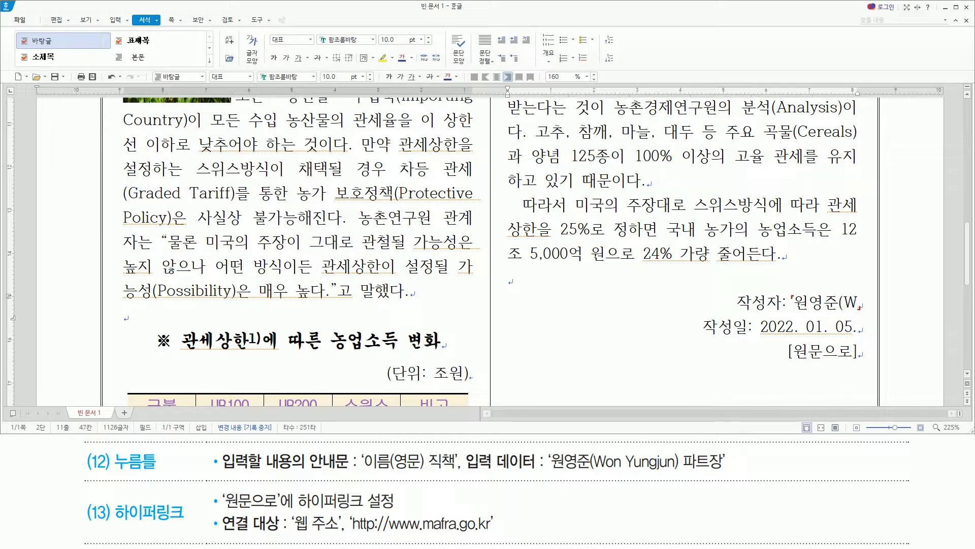
text(on Yungjun)
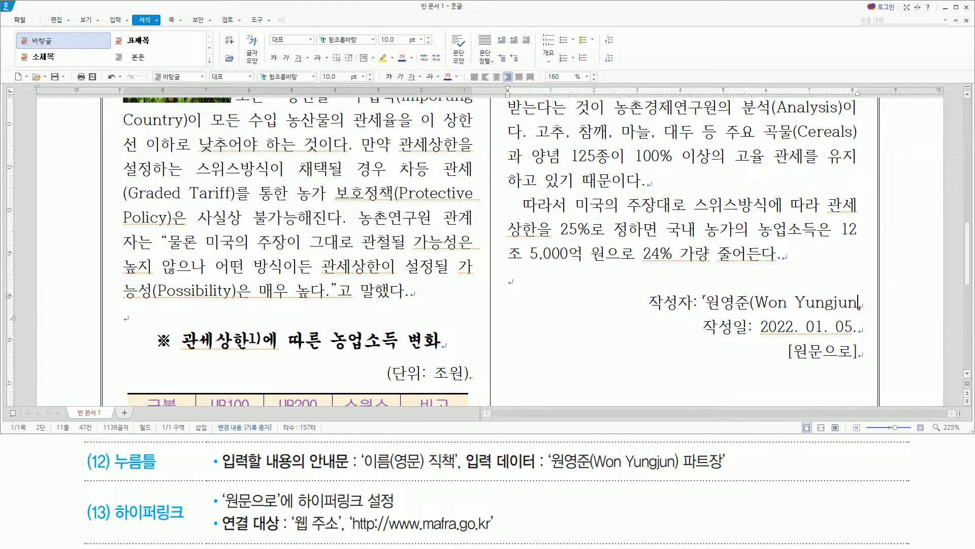
text())
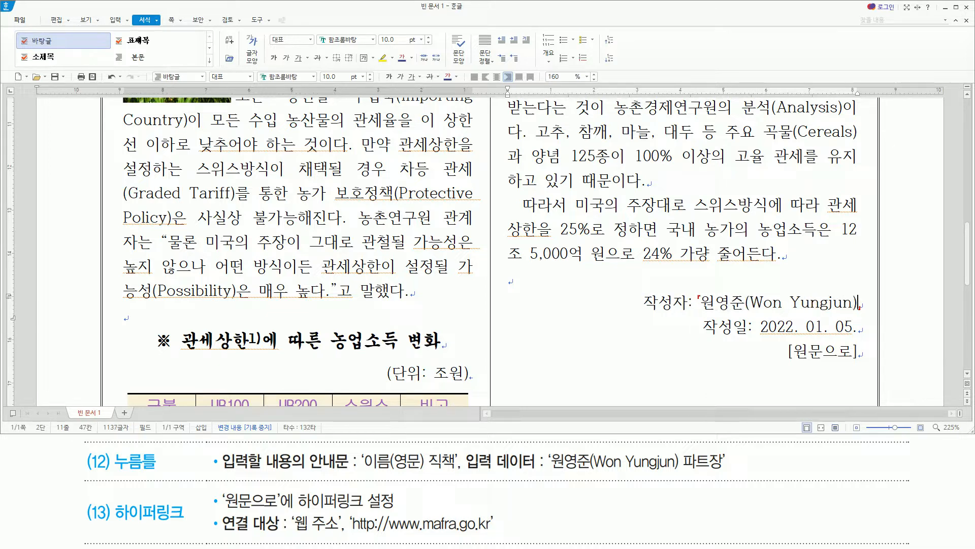
text( 파트장)
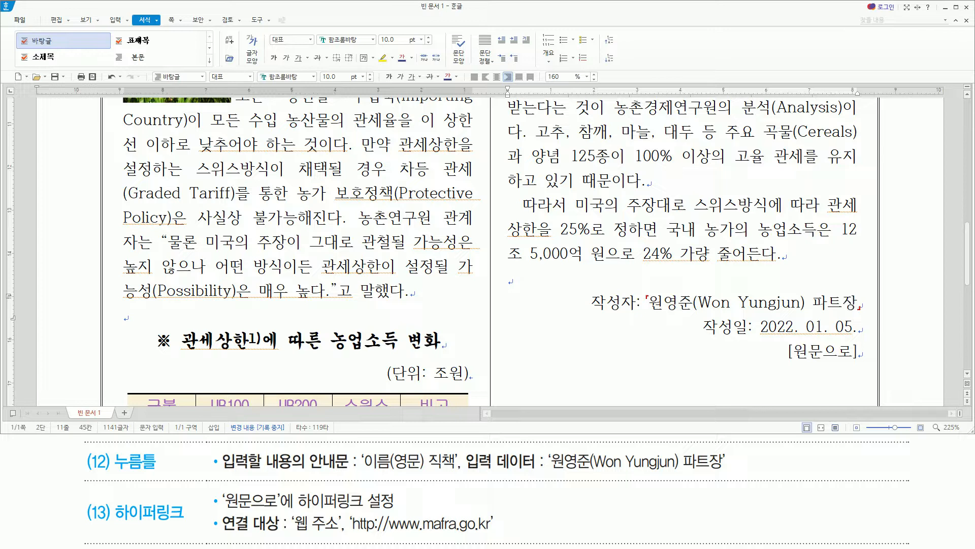
key(Down)
drag(793, 362, 853, 362)
drag(794, 351, 854, 353)
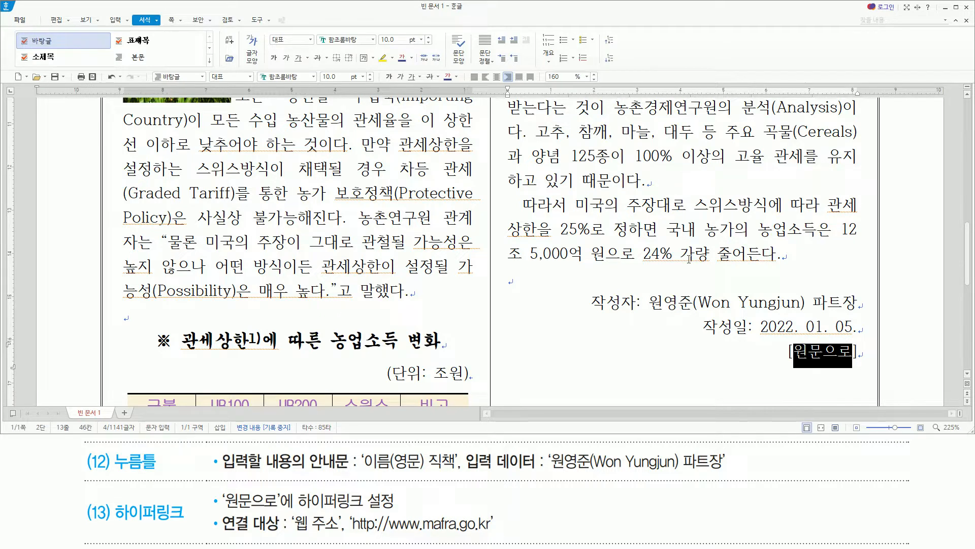
key(ctrl+k)
key(h)
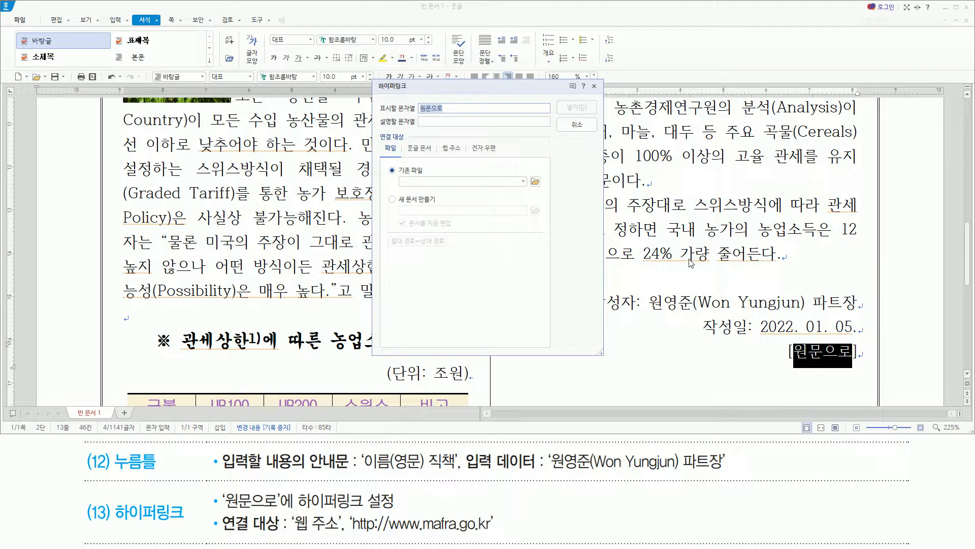
mouse_move(372, 79)
mouse_down()
mouse_move(457, 358)
mouse_move(602, 358)
mouse_up()
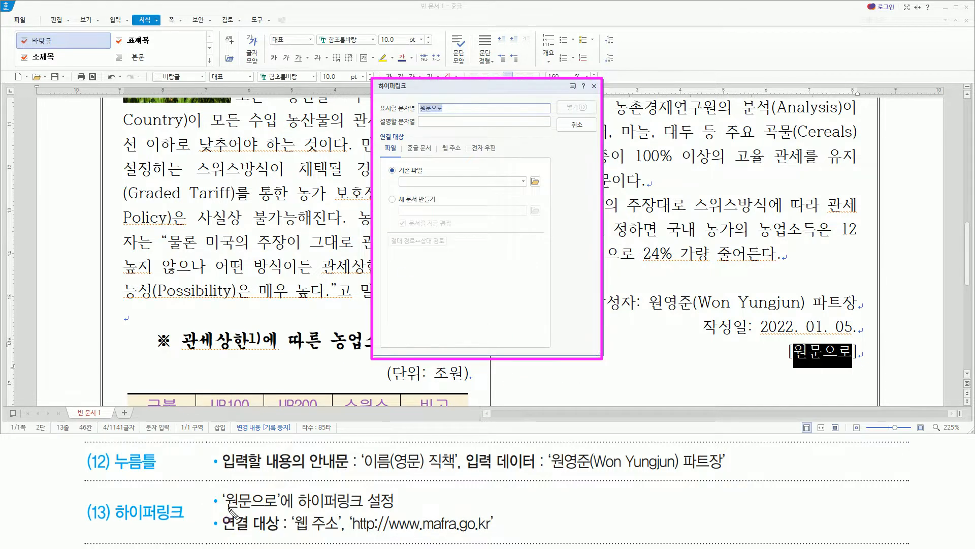
drag(225, 507, 276, 507)
mouse_move(293, 534)
mouse_down()
mouse_move(508, 538)
mouse_move(501, 536)
mouse_up()
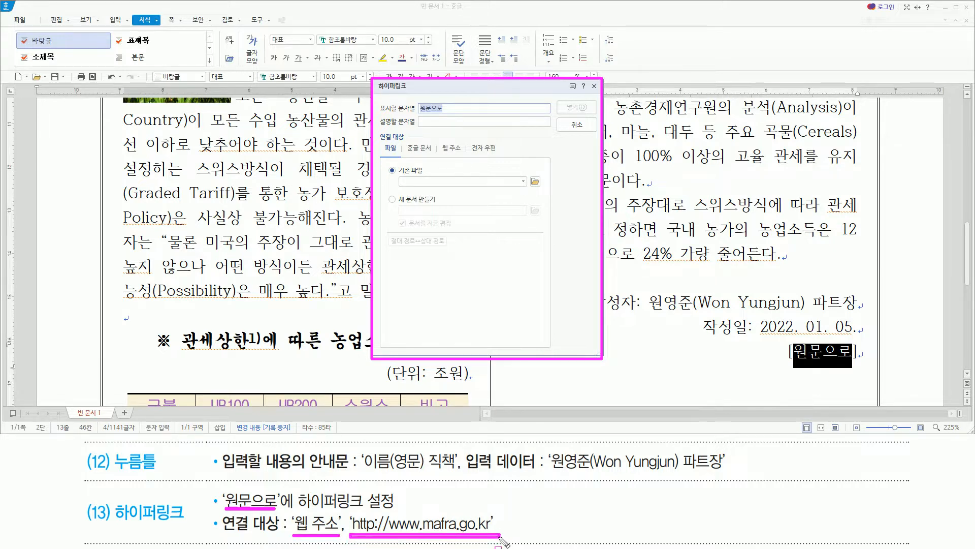
drag(373, 127, 469, 156)
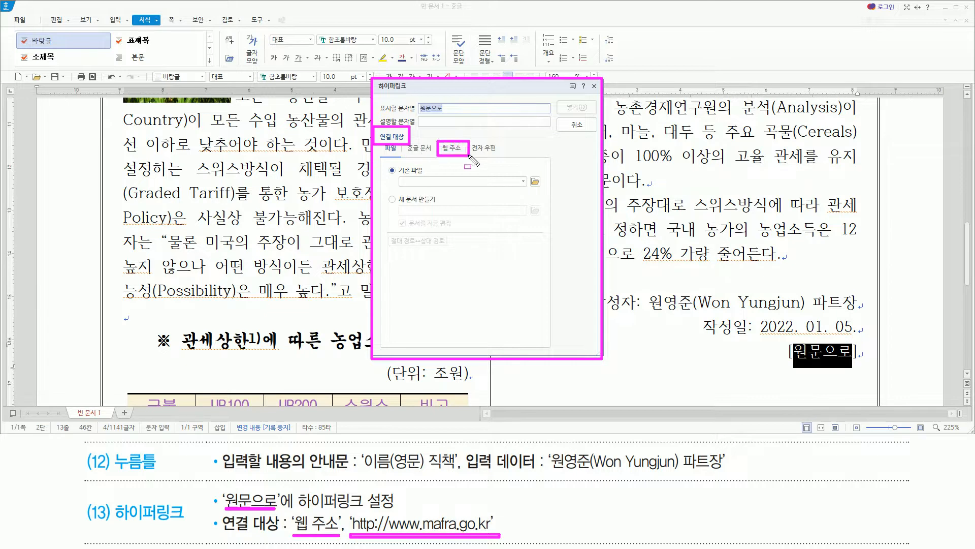
key(Escape)
click(451, 148)
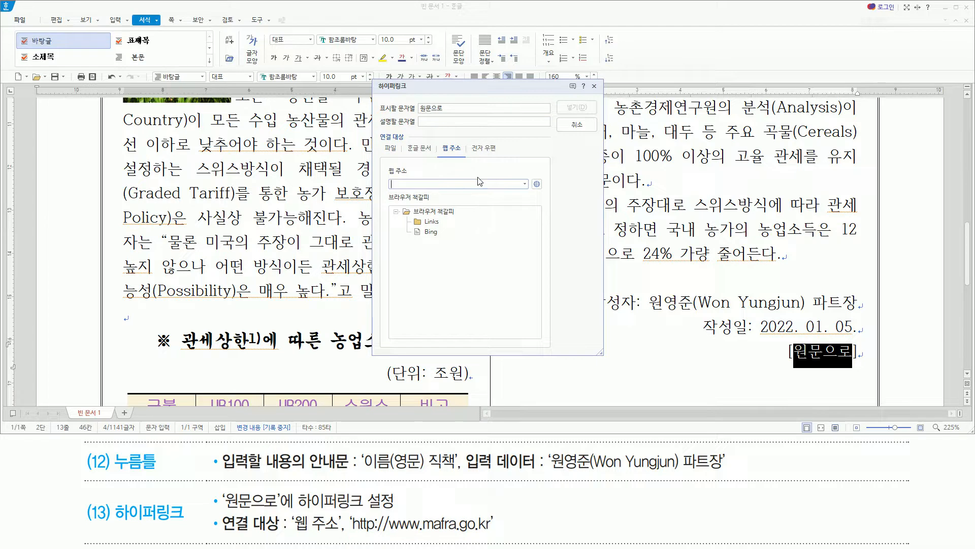
text(http://www.mafra.go.kr)
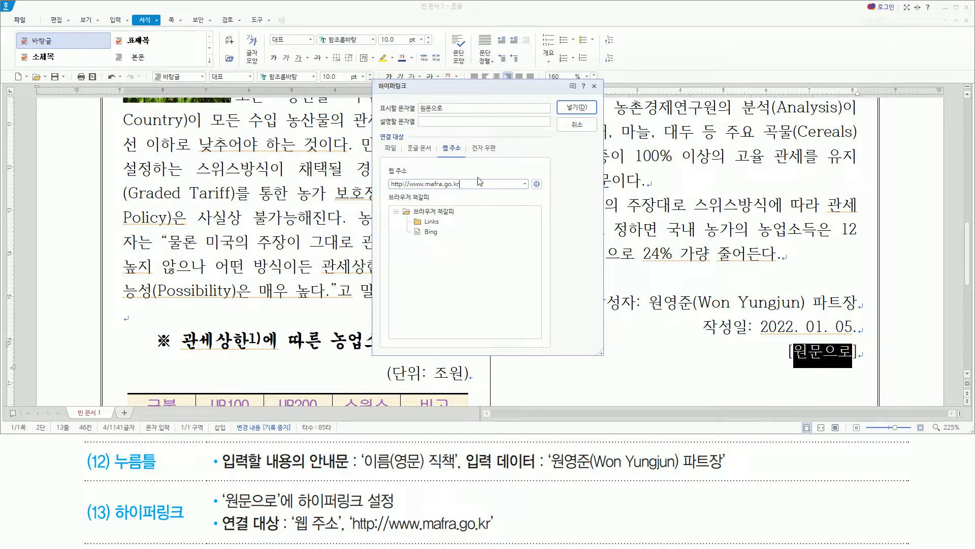
key(Return)
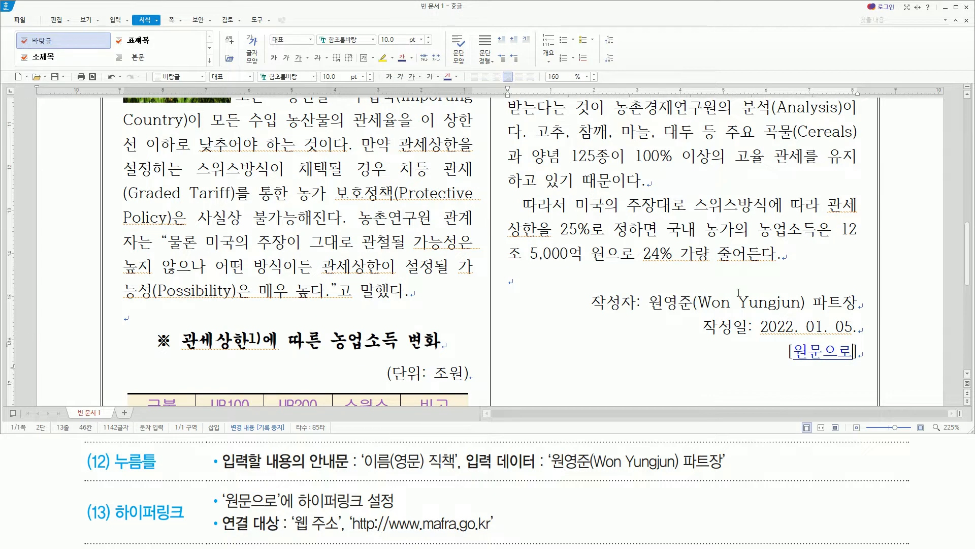
click(840, 355)
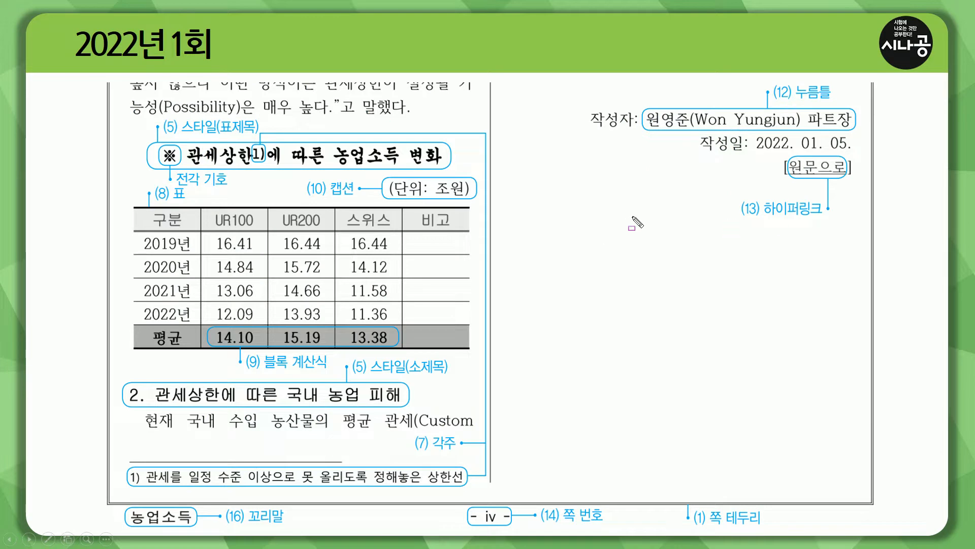
drag(582, 232, 893, 232)
key(Escape)
key(Right)
key(ctrl+p)
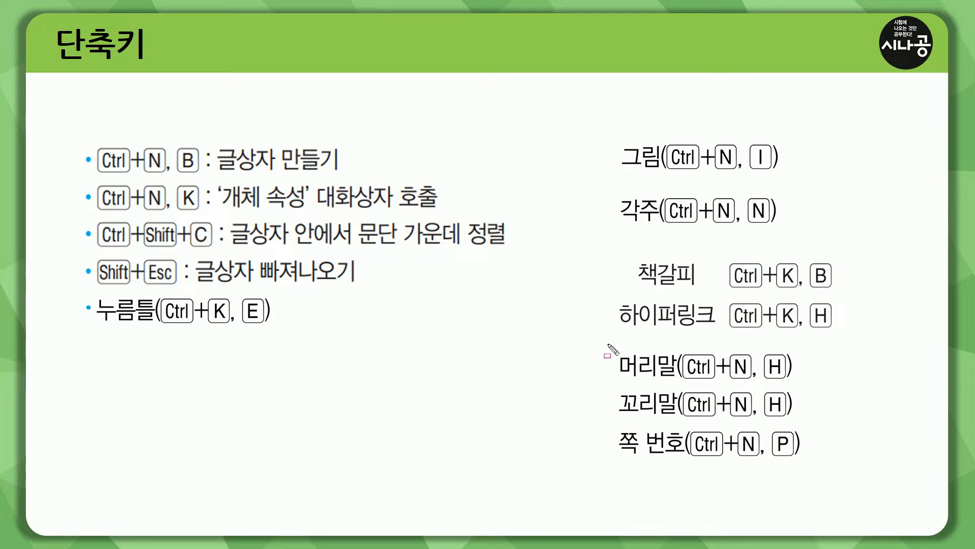
drag(608, 344, 815, 472)
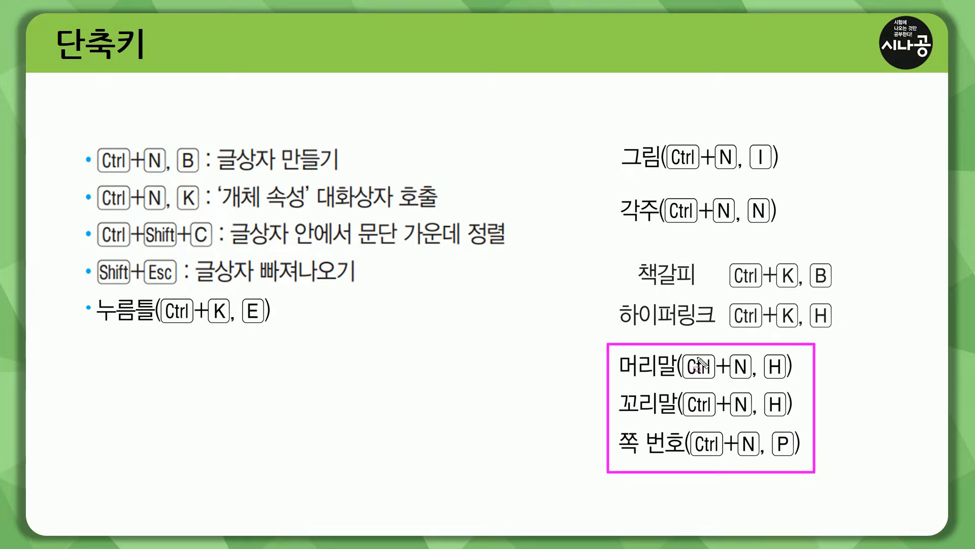
drag(684, 354, 793, 417)
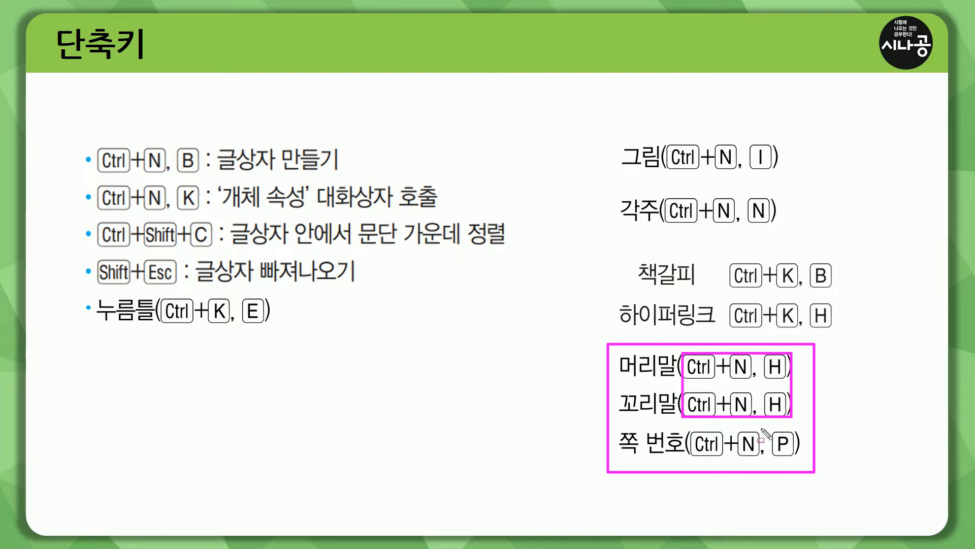
drag(694, 459, 801, 461)
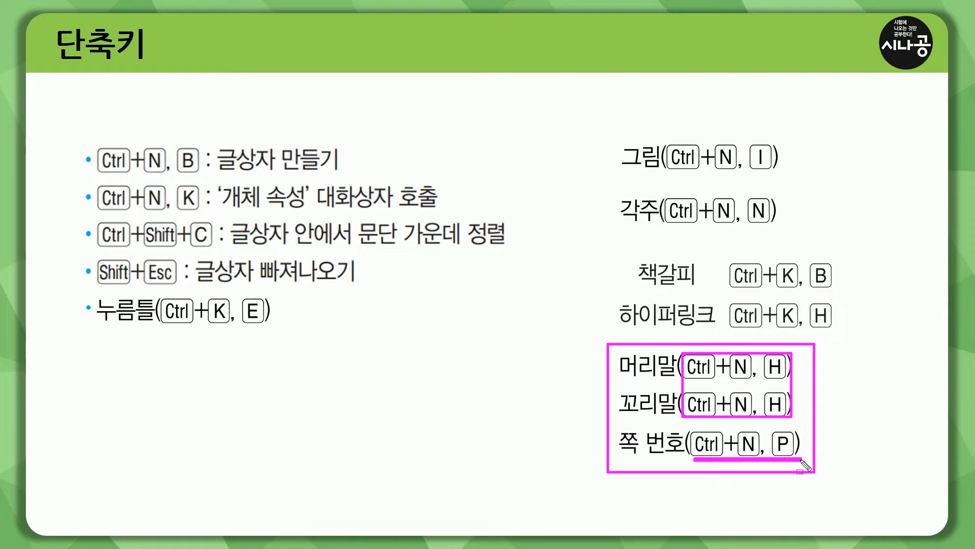
key(Right)
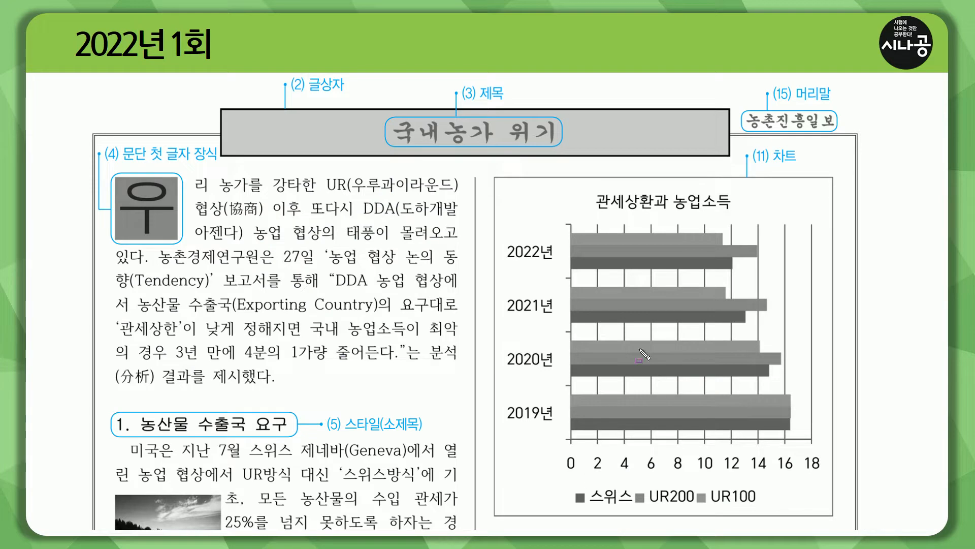
mouse_move(740, 108)
mouse_down()
mouse_move(778, 136)
mouse_move(841, 137)
mouse_up()
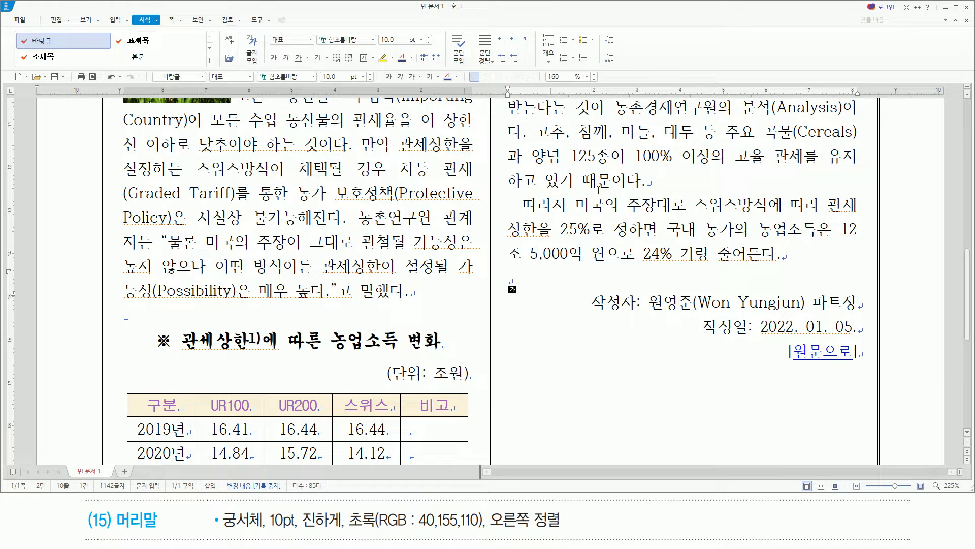
Create a 머리말 for 양쪽 pages without a preset layout, enter 농촌진흥일보 in it, and select that text.
key(ctrl+n)
key(h)
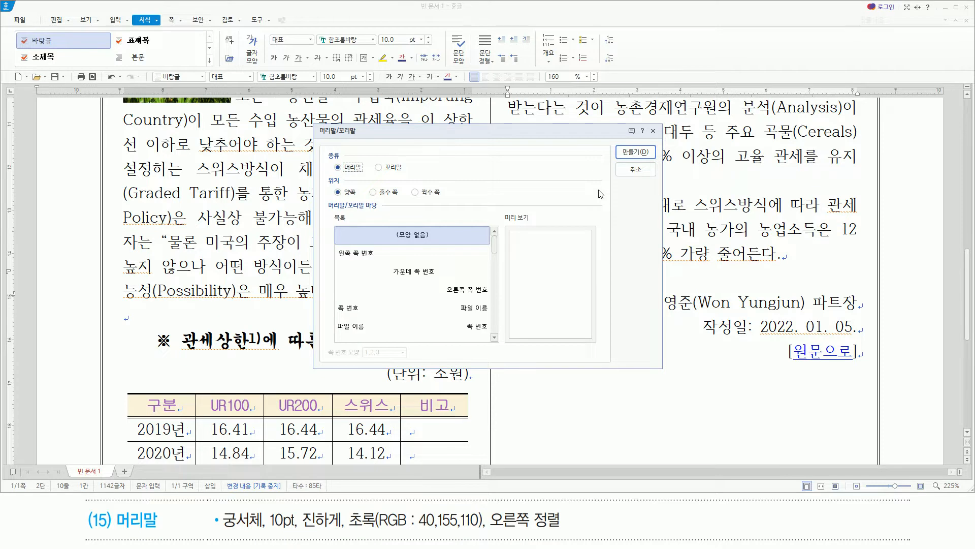
key(Return)
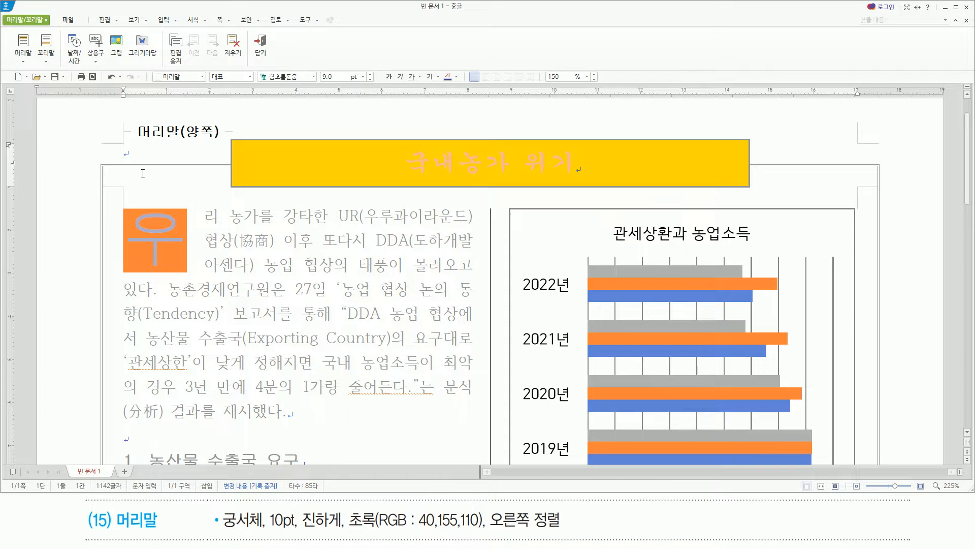
drag(104, 108, 242, 184)
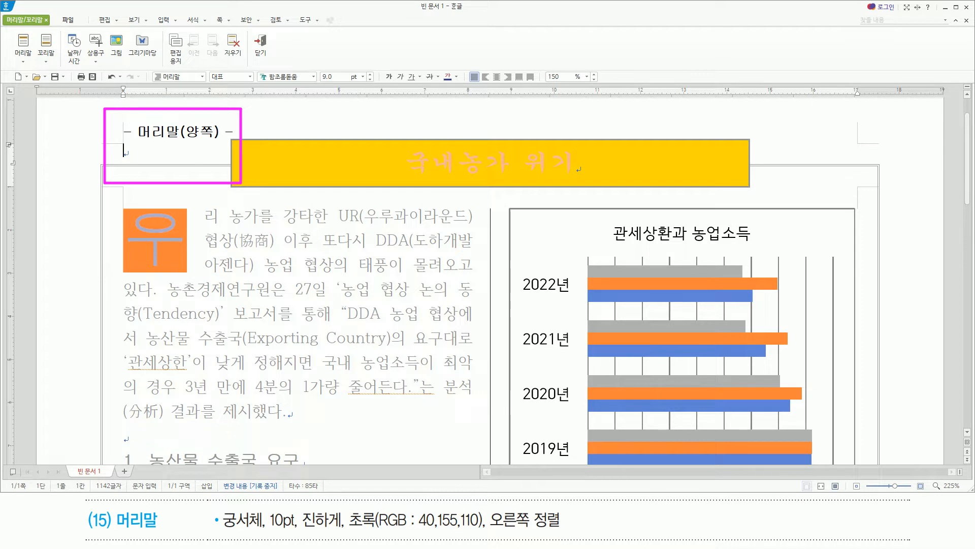
key(Escape)
text(농촌지)
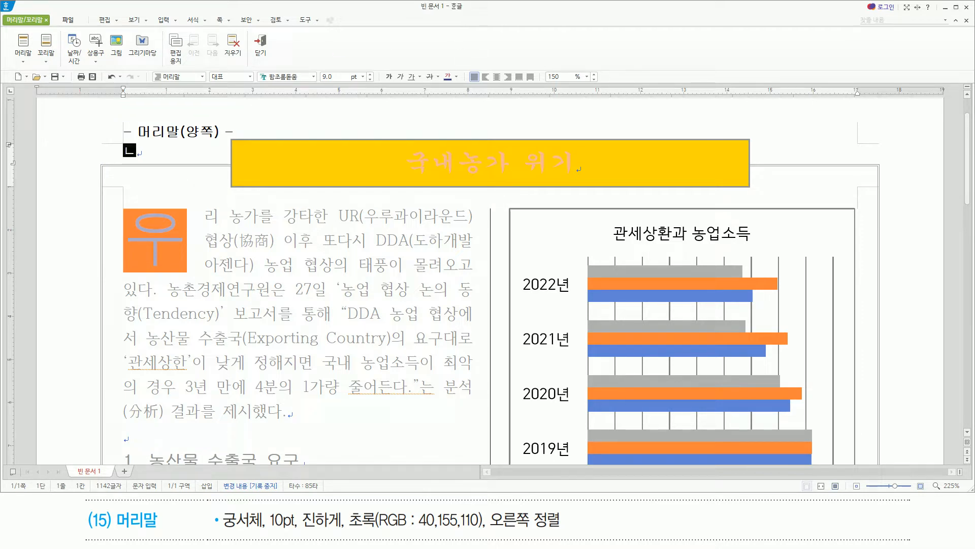
text(진흥일보)
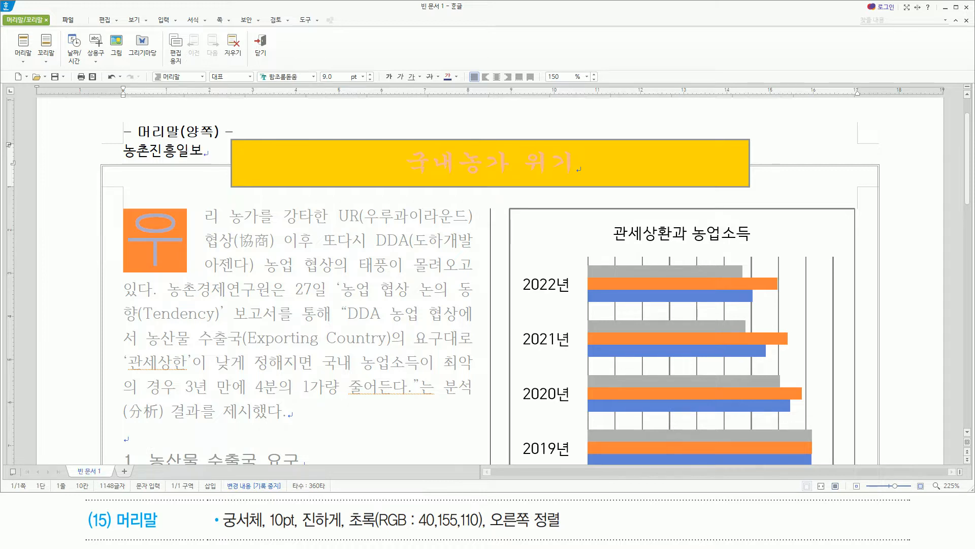
key(shift+Home)
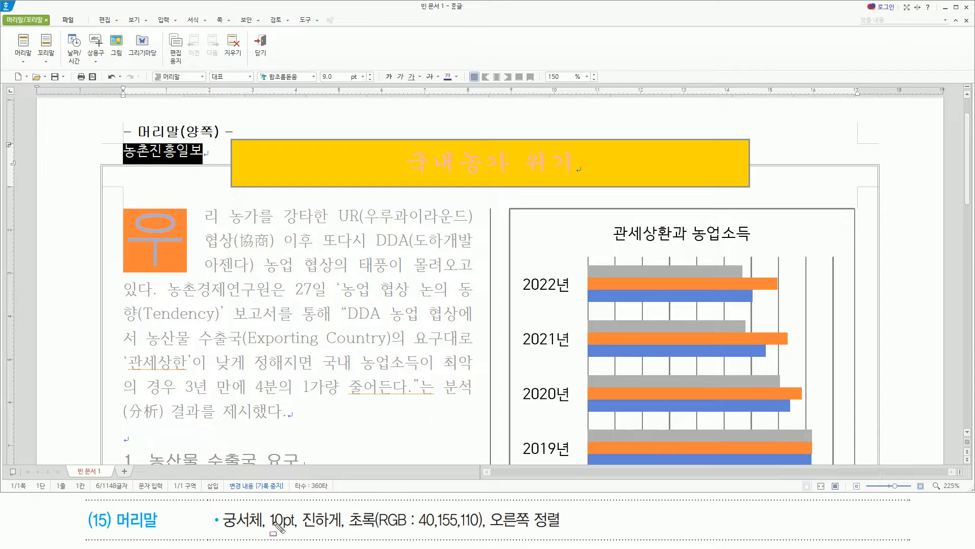
Set the selected header text 농촌진흥일보 to 궁서체, 10 pt and bold in the character formatting.
mouse_move(222, 532)
mouse_down()
mouse_move(488, 532)
mouse_move(487, 507)
mouse_up()
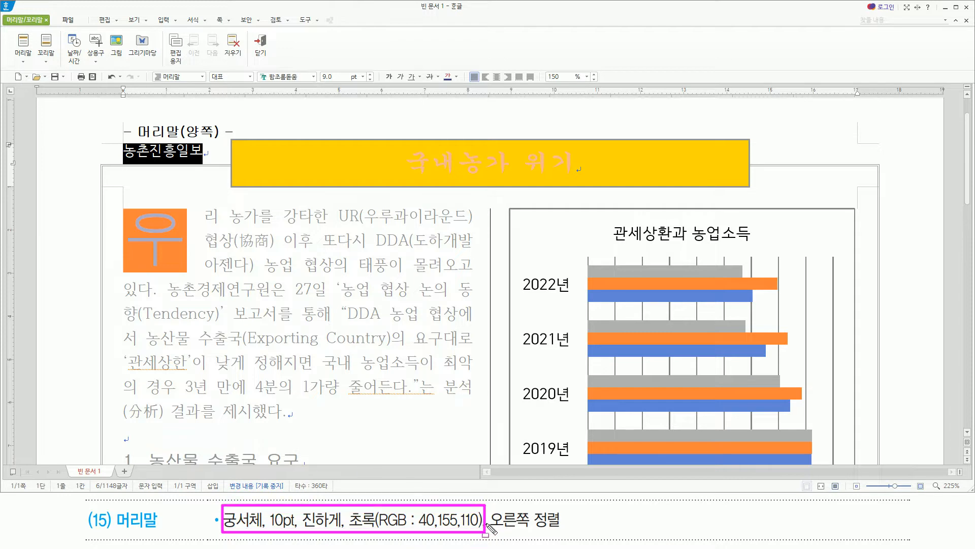
drag(493, 531, 561, 532)
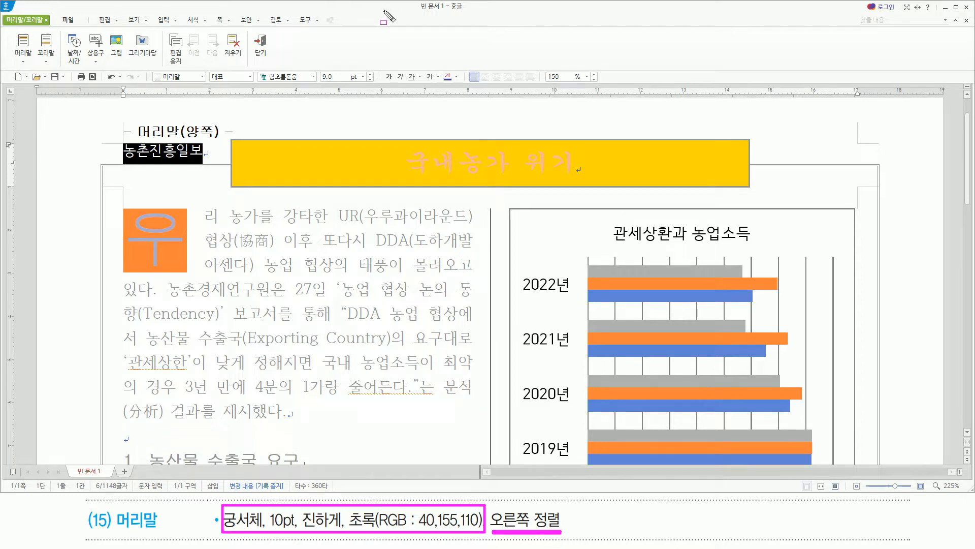
key(Escape)
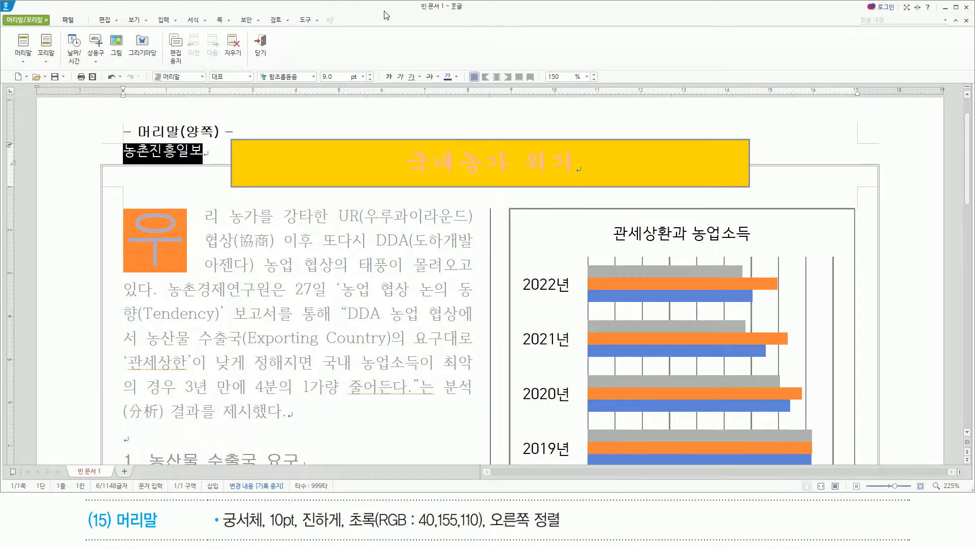
key(alt+l)
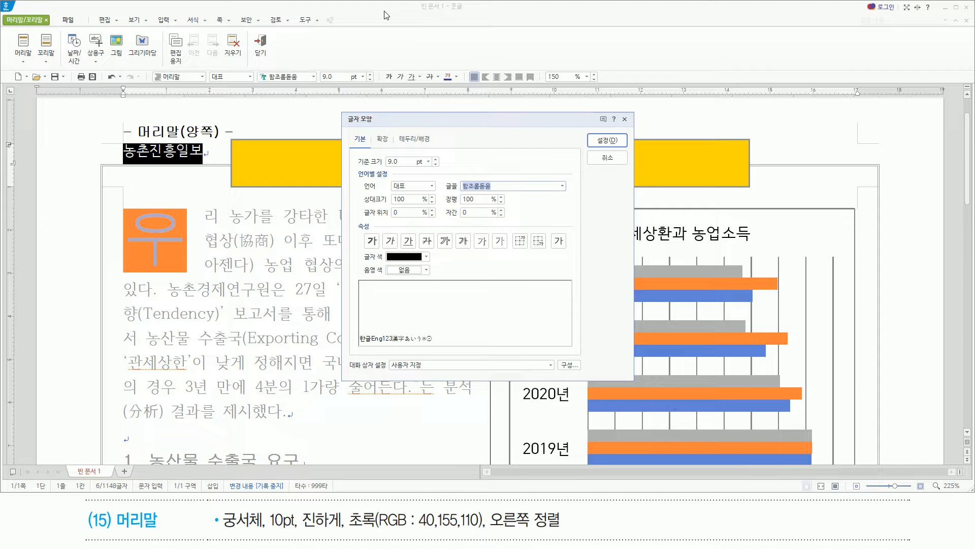
text(궁)
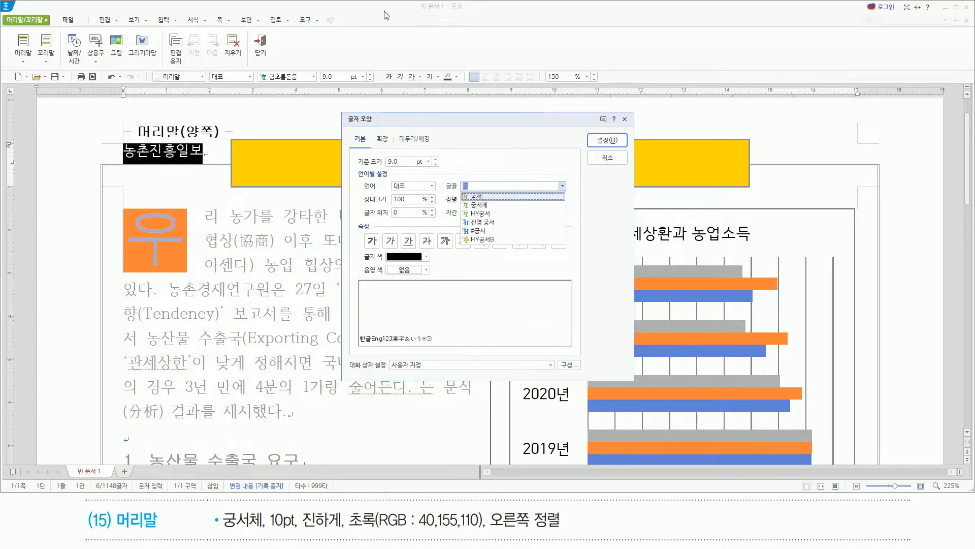
text(서체)
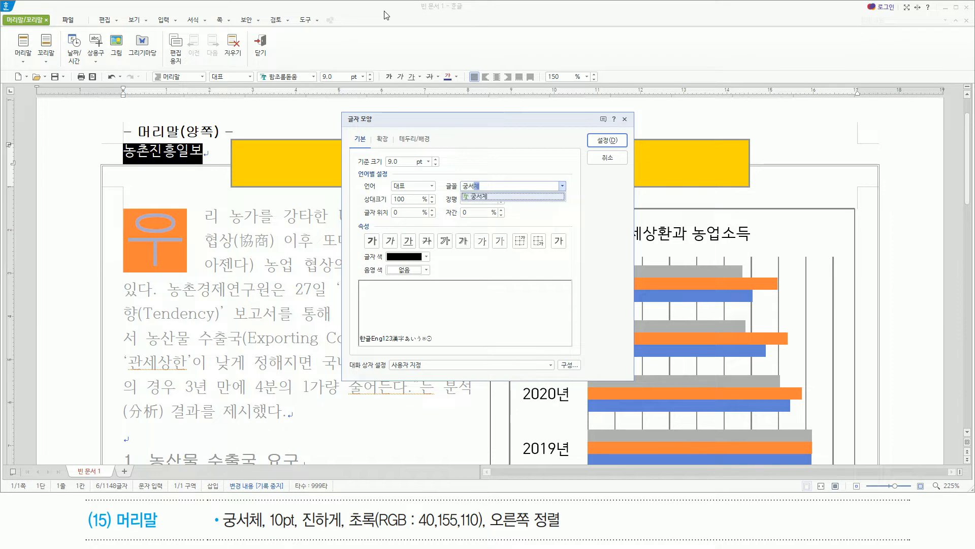
key(Return)
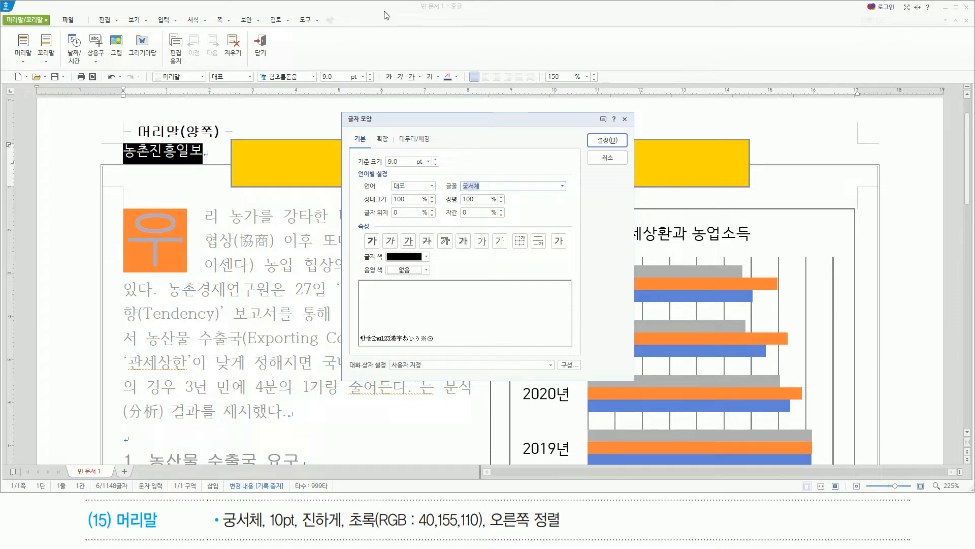
key(alt+z)
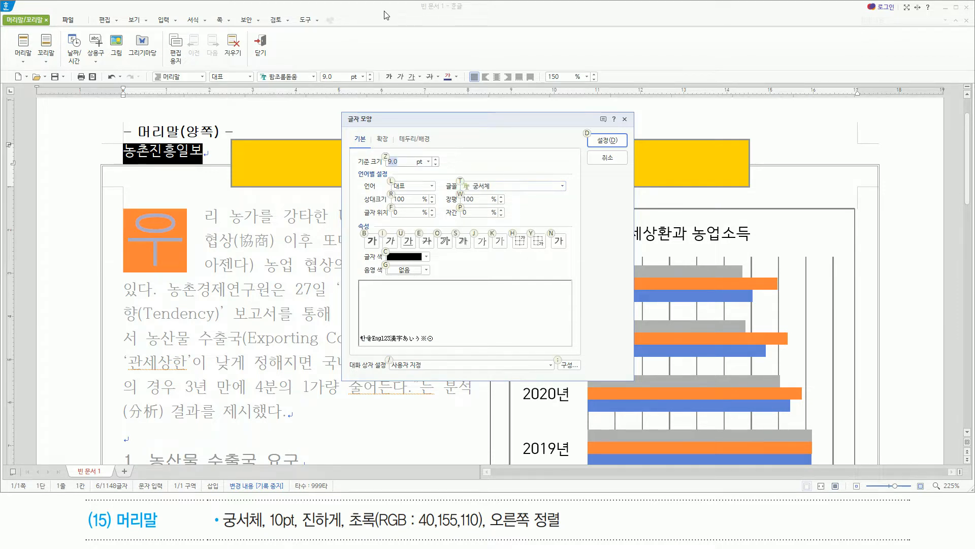
text(10)
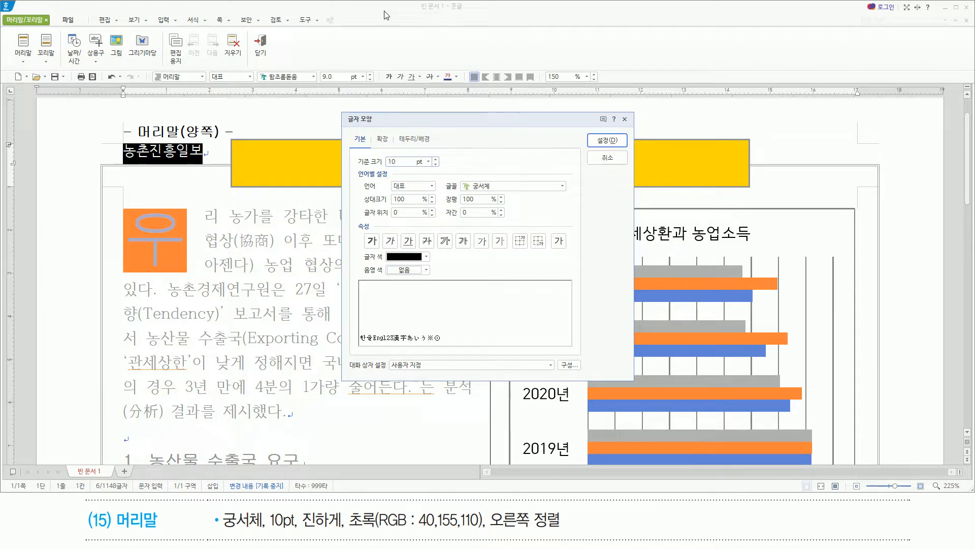
key(alt)
key(b)
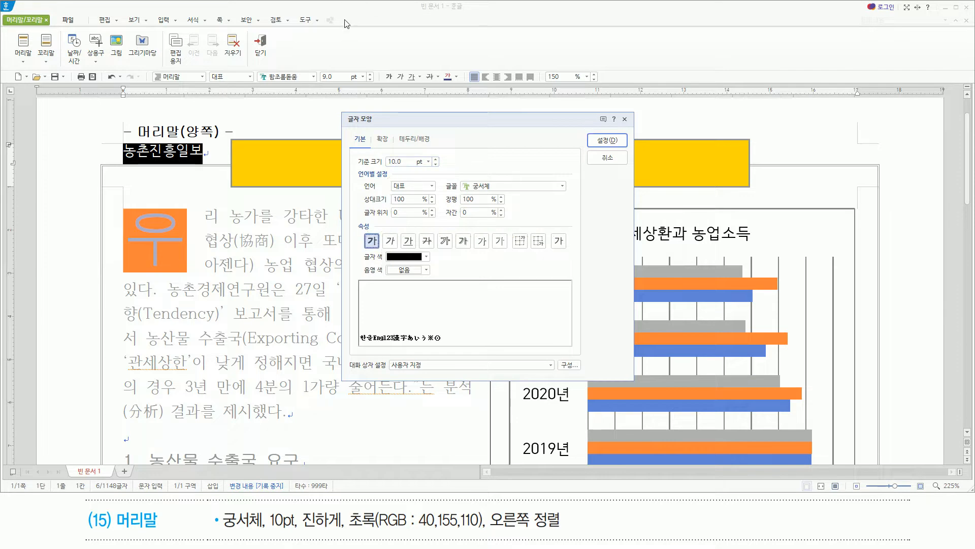
Choose 초록 (RGB: 40,155,110) as the header text color and apply the character formatting.
click(402, 257)
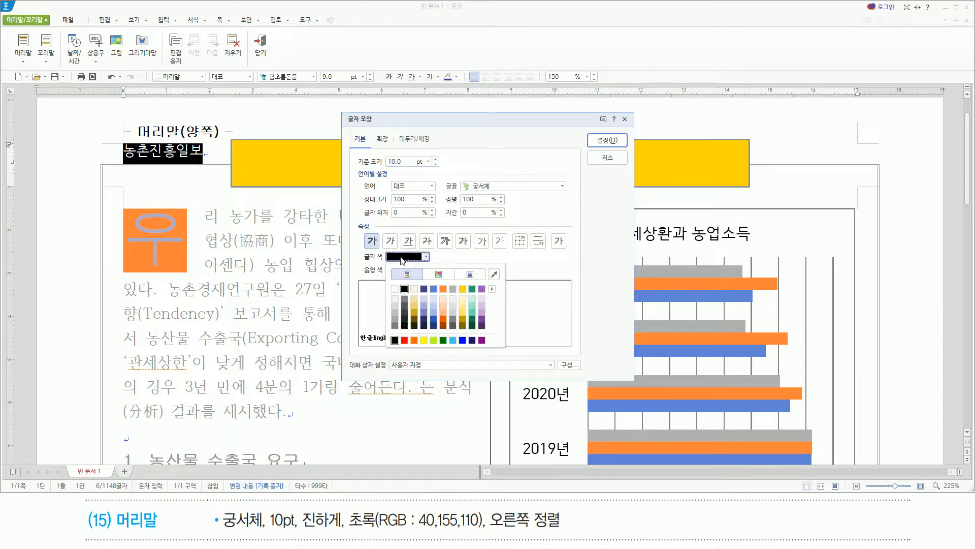
click(472, 289)
drag(493, 189, 503, 194)
drag(377, 151, 413, 171)
mouse_move(364, 226)
mouse_down()
mouse_move(376, 248)
mouse_move(449, 264)
mouse_up()
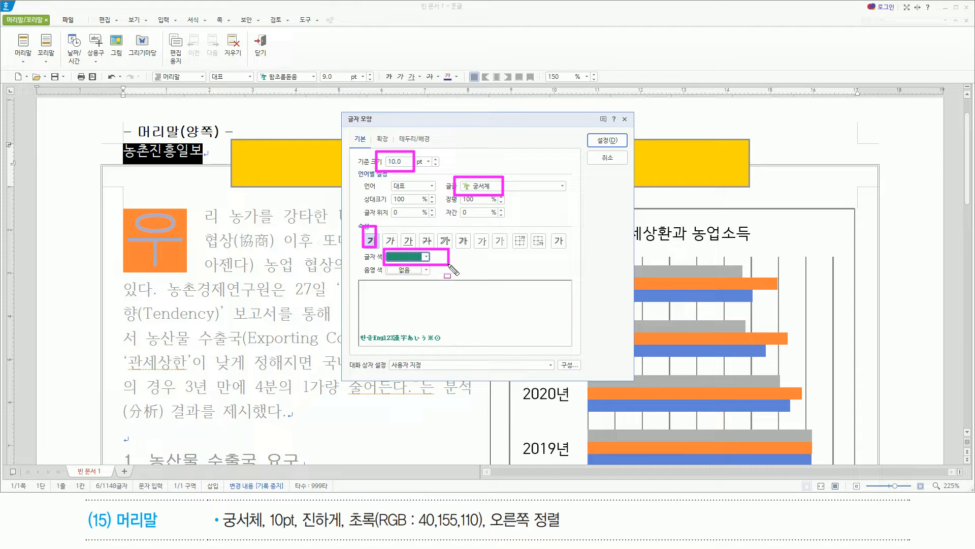
drag(582, 123, 616, 147)
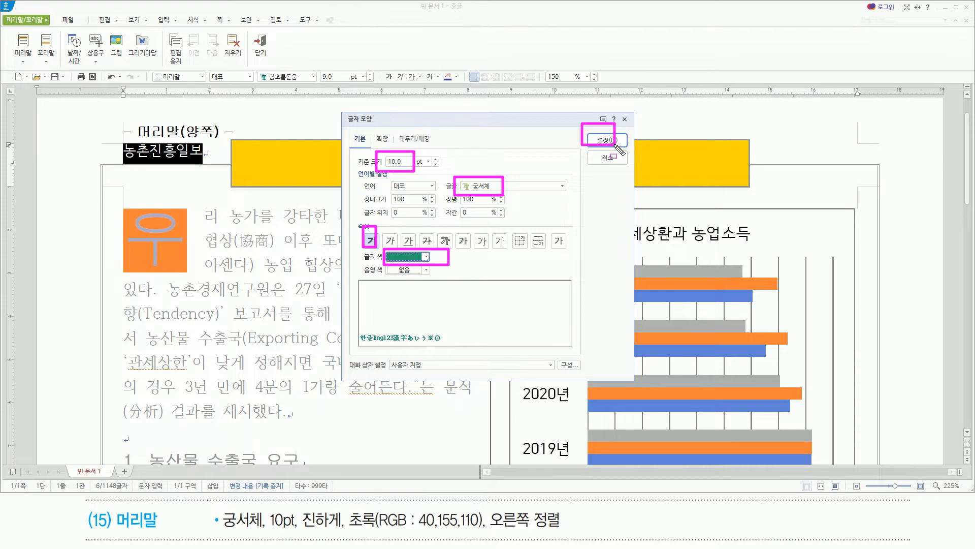
click(616, 143)
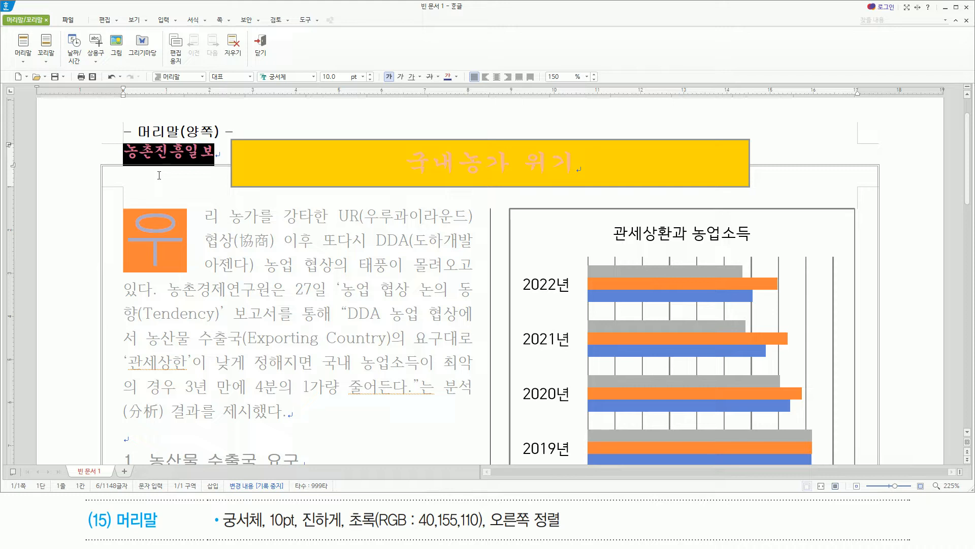
Right-align the header text 농촌진흥일보 and leave header editing to return to the document body.
key(ctrl+shift+r)
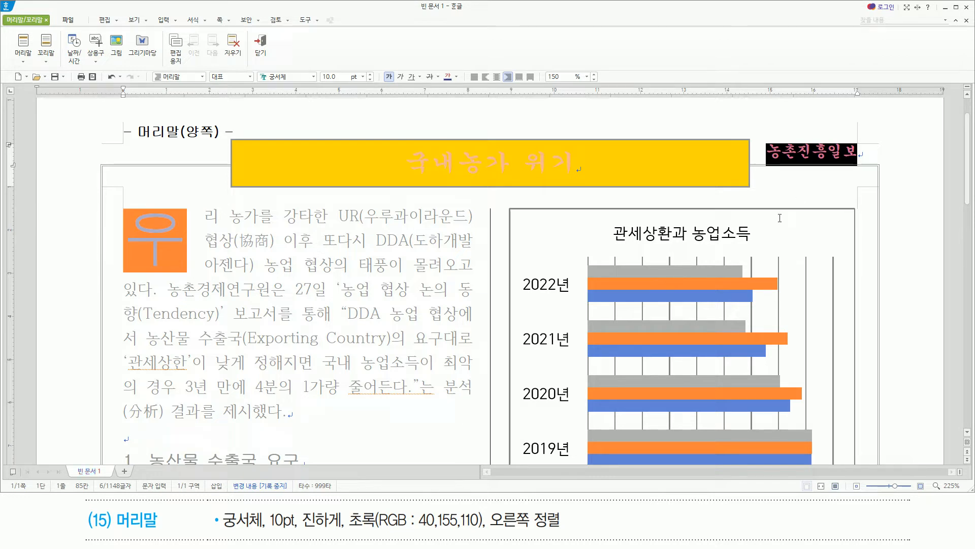
key(shift+Escape)
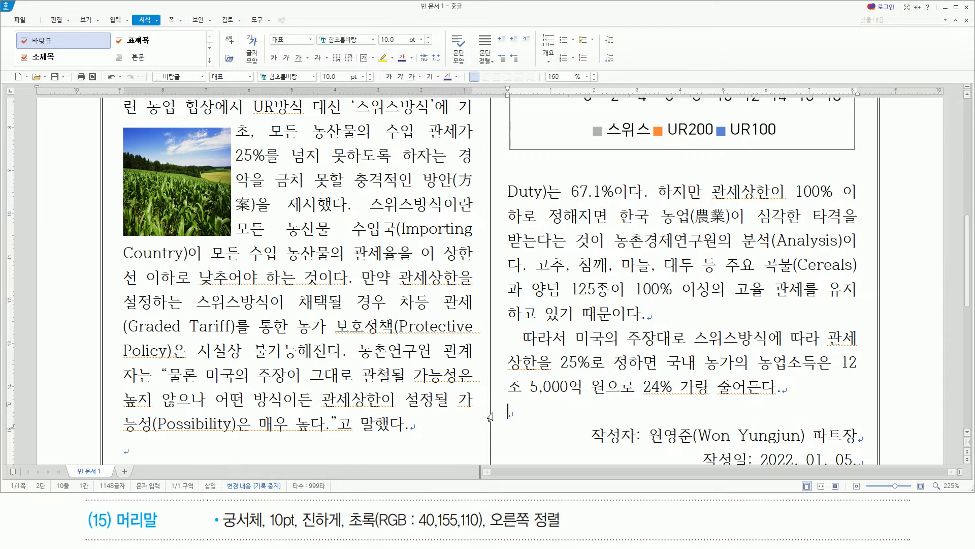
scroll(699, 338, up, 5)
scroll(700, 338, up, 2)
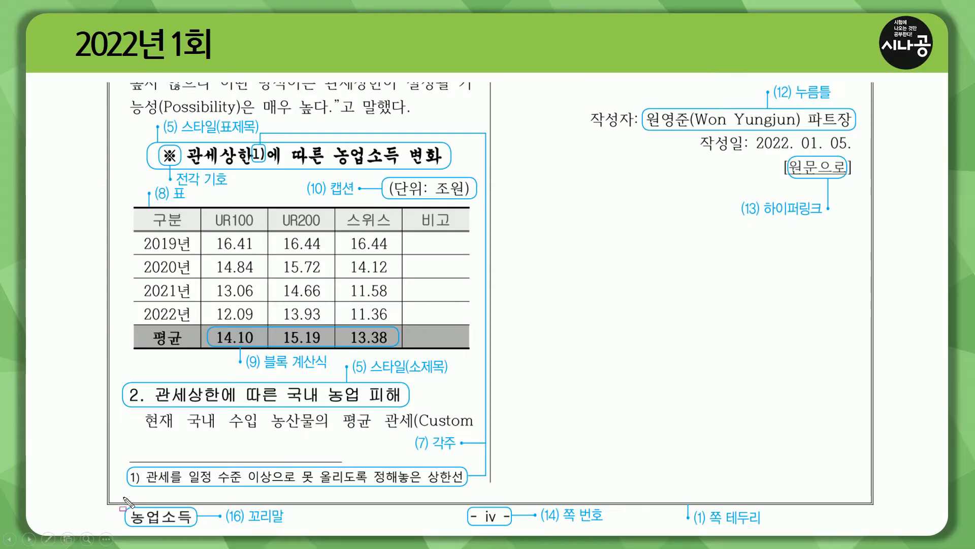
Create a 꼬리말 for 양쪽 pages with the 모양 없음 layout.
drag(122, 499, 198, 531)
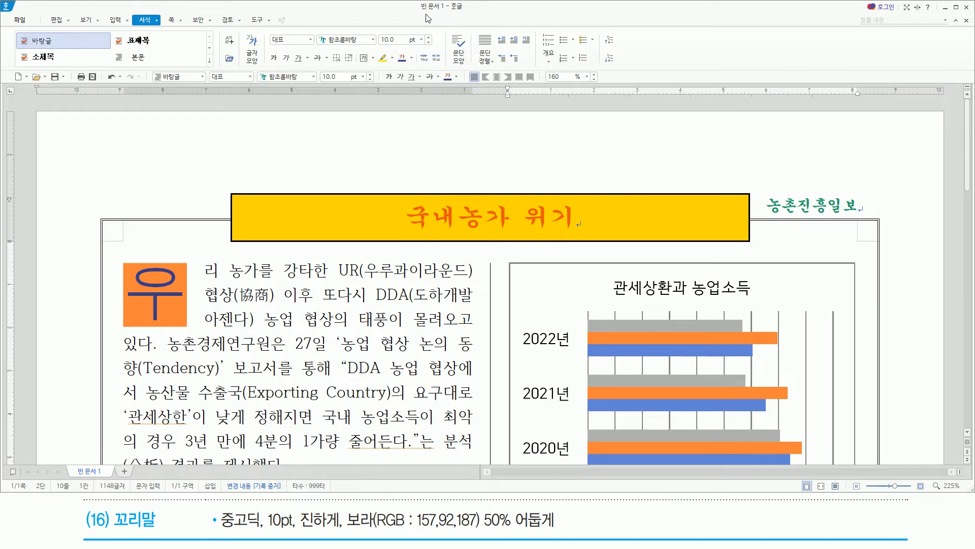
key(ctrl+n)
key(h)
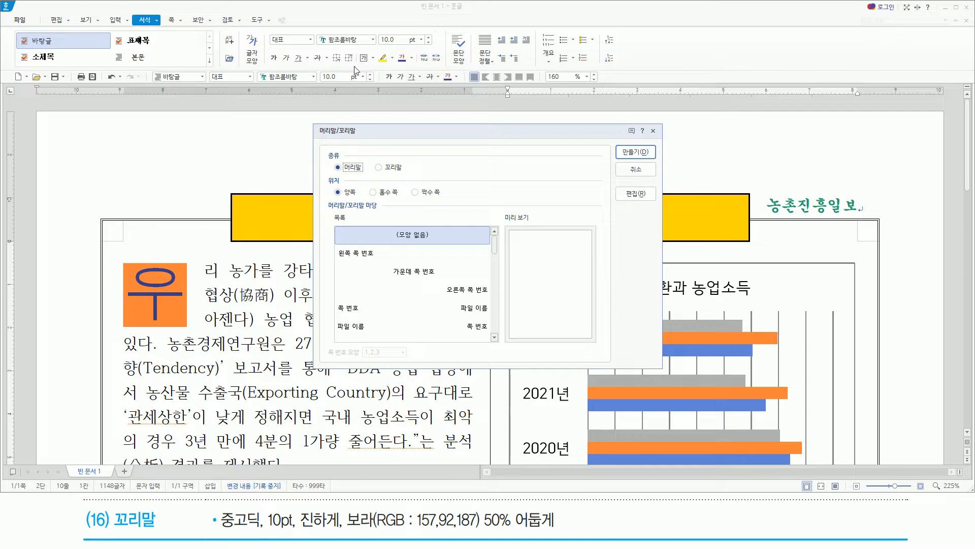
mouse_move(310, 121)
mouse_down()
mouse_move(625, 374)
mouse_move(665, 366)
mouse_up()
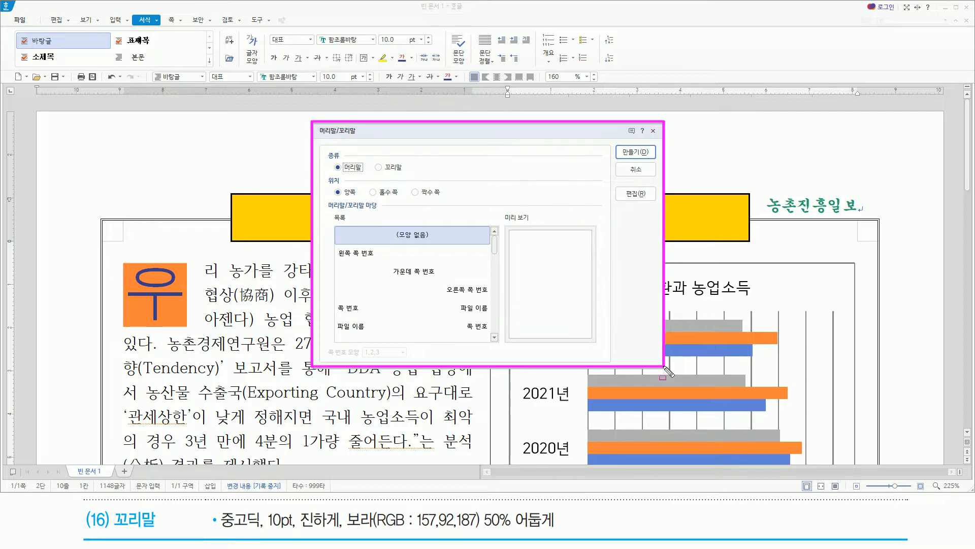
drag(372, 160, 409, 174)
key(Escape)
click(379, 167)
drag(611, 155, 661, 173)
key(Escape)
click(639, 153)
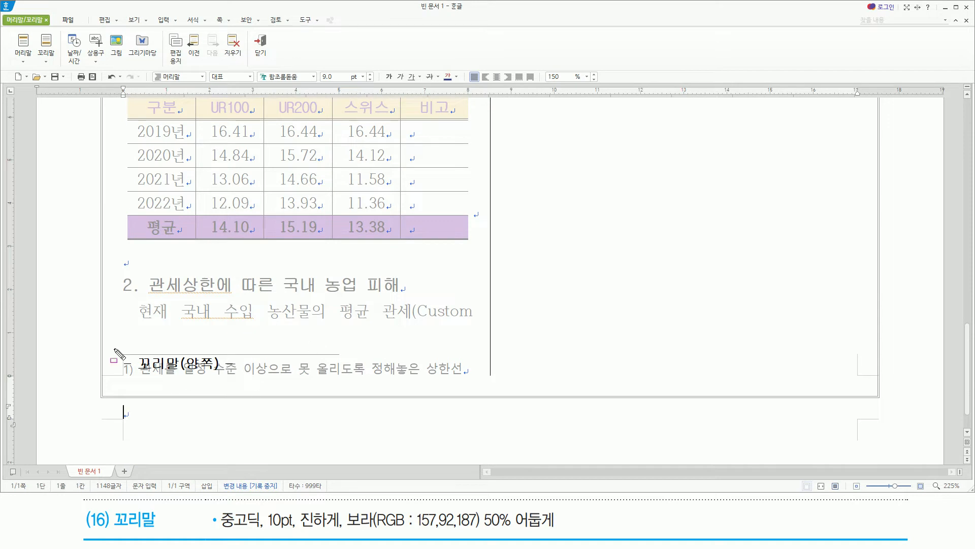
Enter 농업소득 in the footer and select that text.
drag(113, 344, 234, 434)
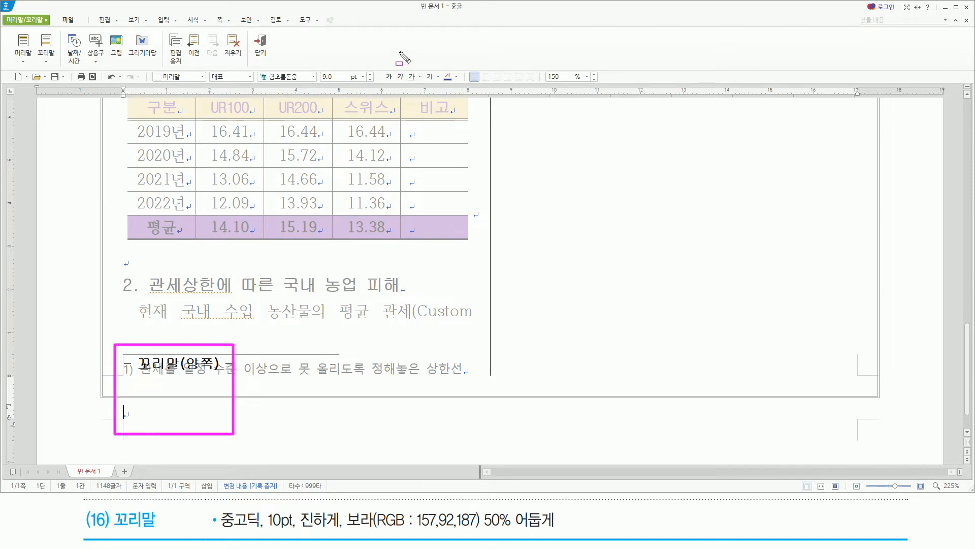
key(Escape)
text(농업소득)
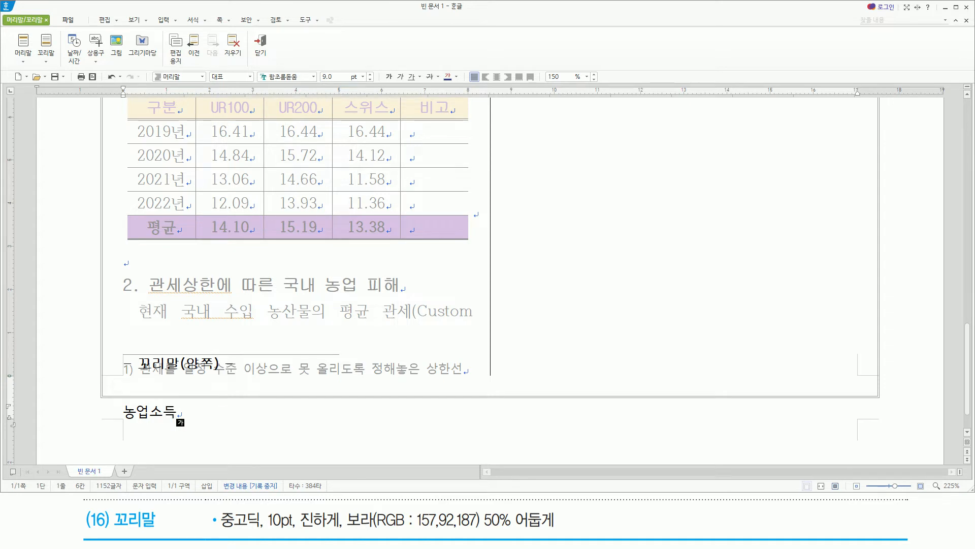
key(shift+Home)
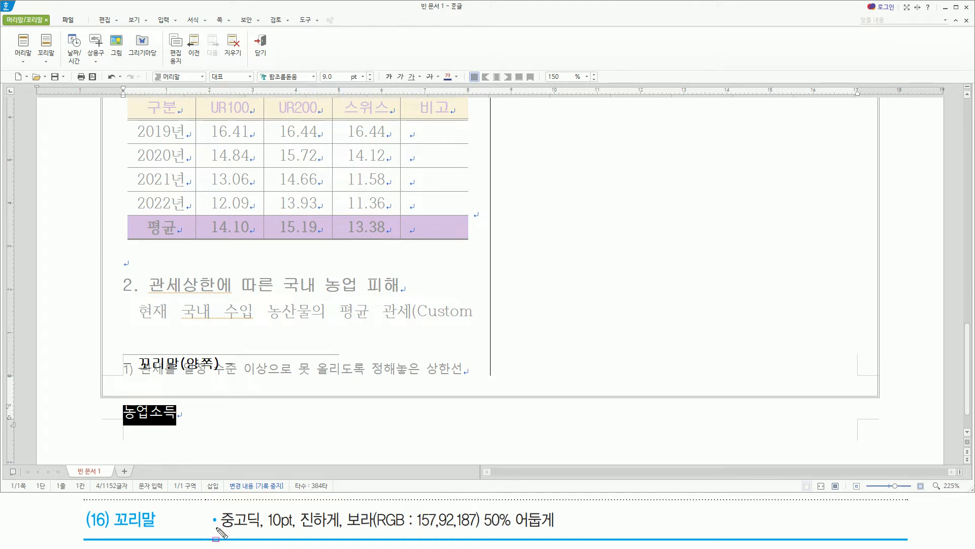
Set the selected footer text 농업소득 to 중고딕, 10 pt and bold in the character formatting.
mouse_move(222, 534)
mouse_down()
mouse_move(555, 534)
mouse_move(559, 508)
mouse_up()
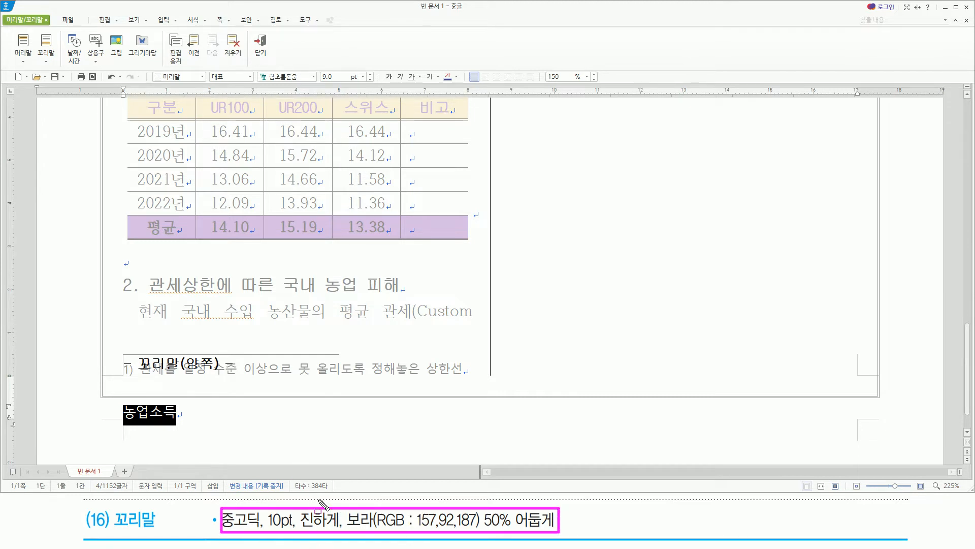
key(Escape)
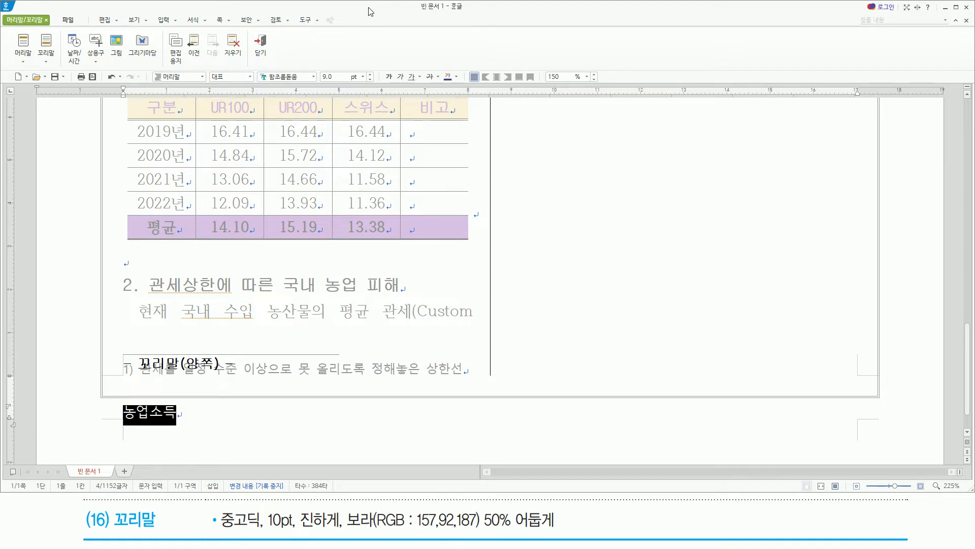
key(alt+l)
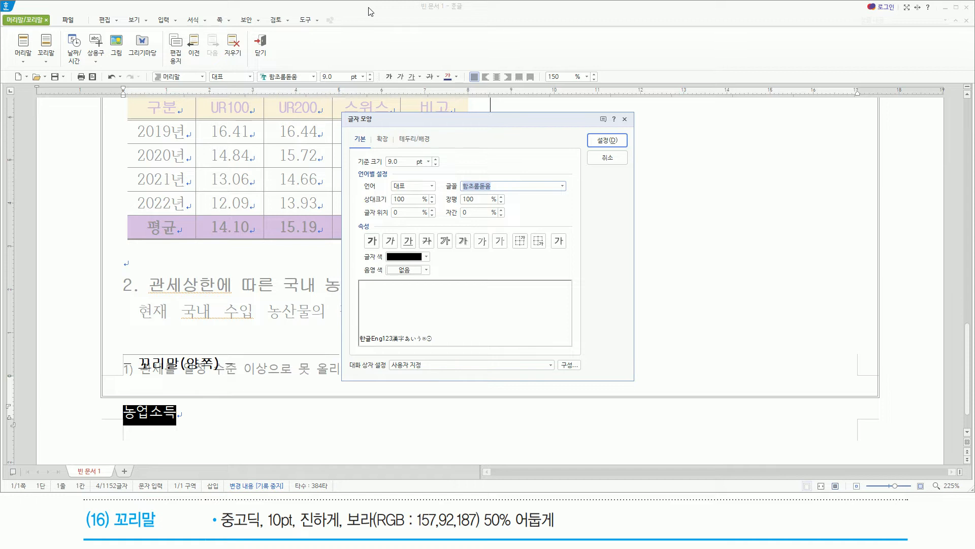
text(중고딕)
key(Return)
key(alt)
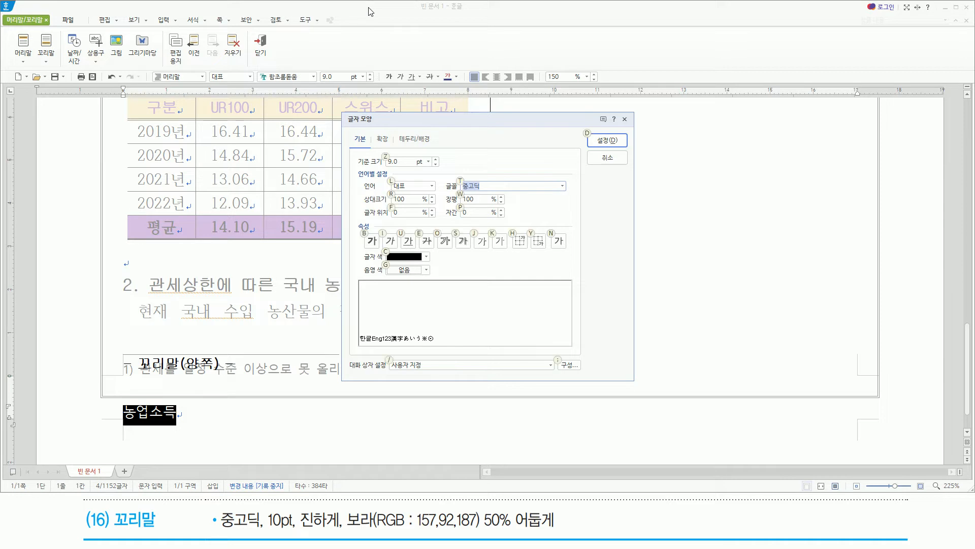
text(z10)
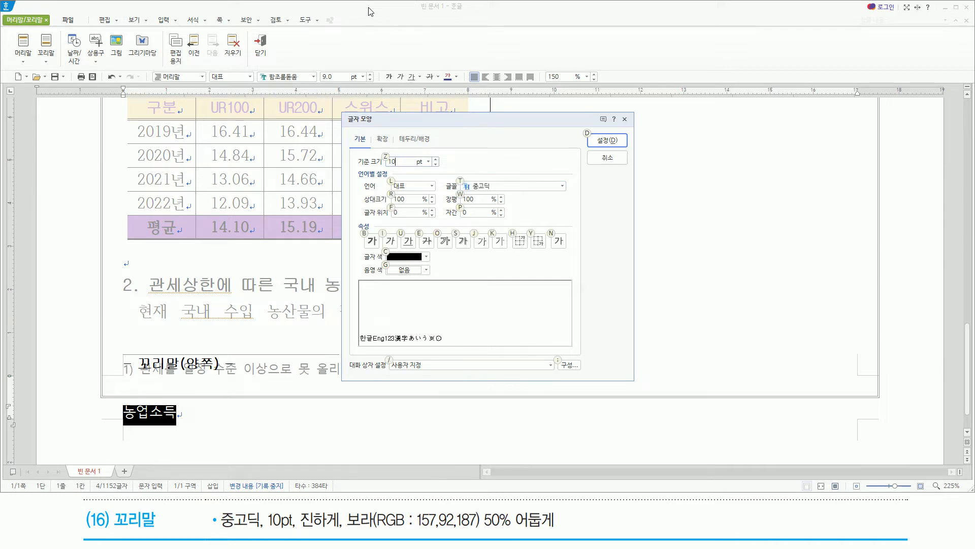
key(alt+b)
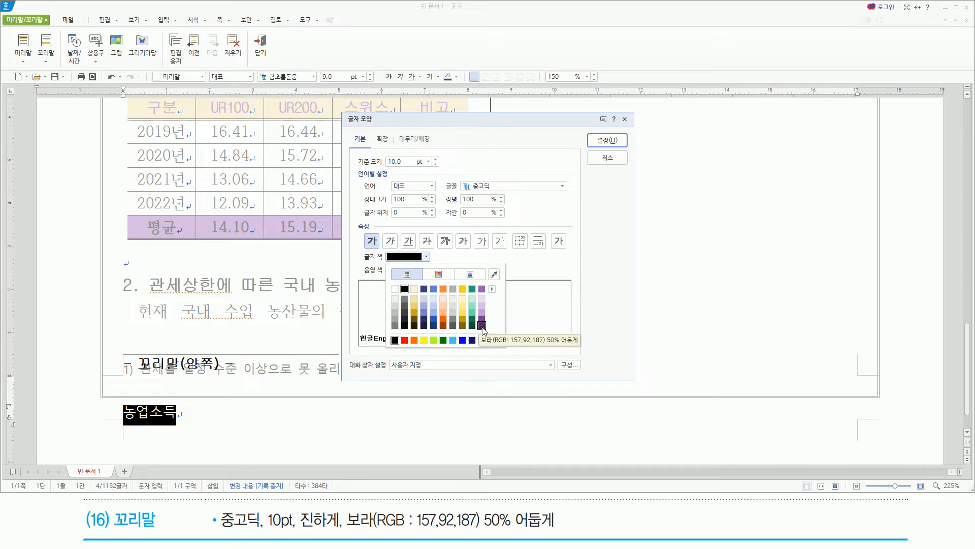
Choose 보라 (RGB: 157,92,187) 50% 어둡게 as the footer text color and apply the character formatting.
click(482, 326)
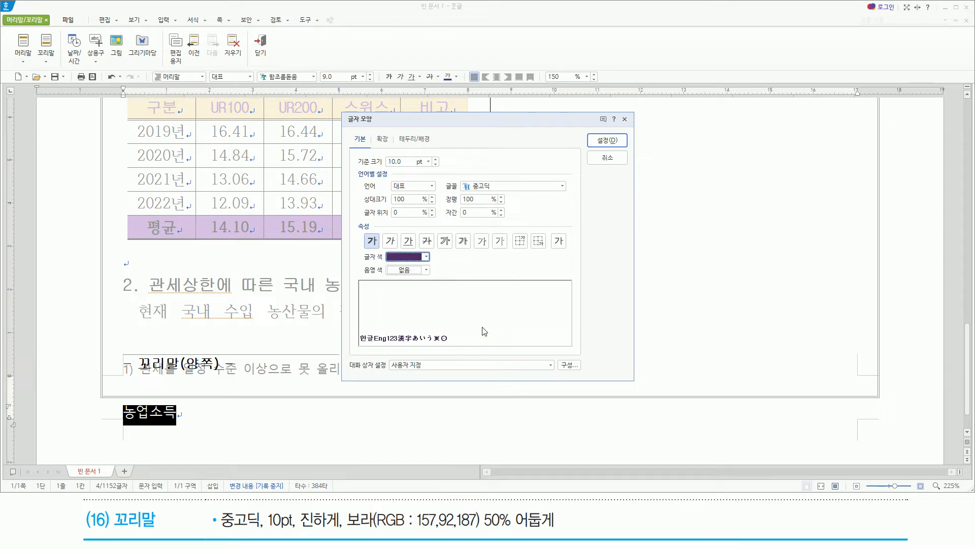
drag(455, 179, 502, 195)
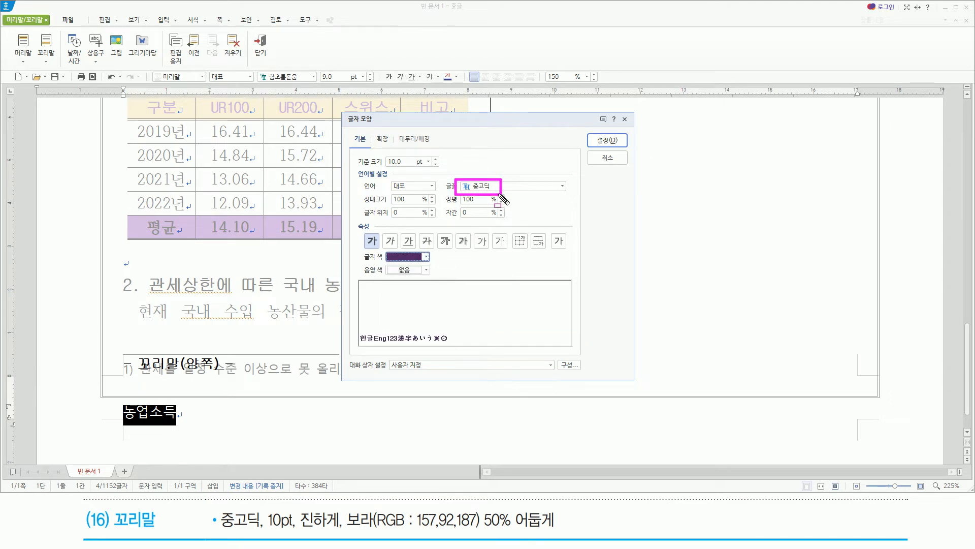
drag(379, 151, 421, 171)
mouse_move(360, 227)
mouse_down()
mouse_move(401, 272)
mouse_move(444, 280)
mouse_move(439, 269)
mouse_up()
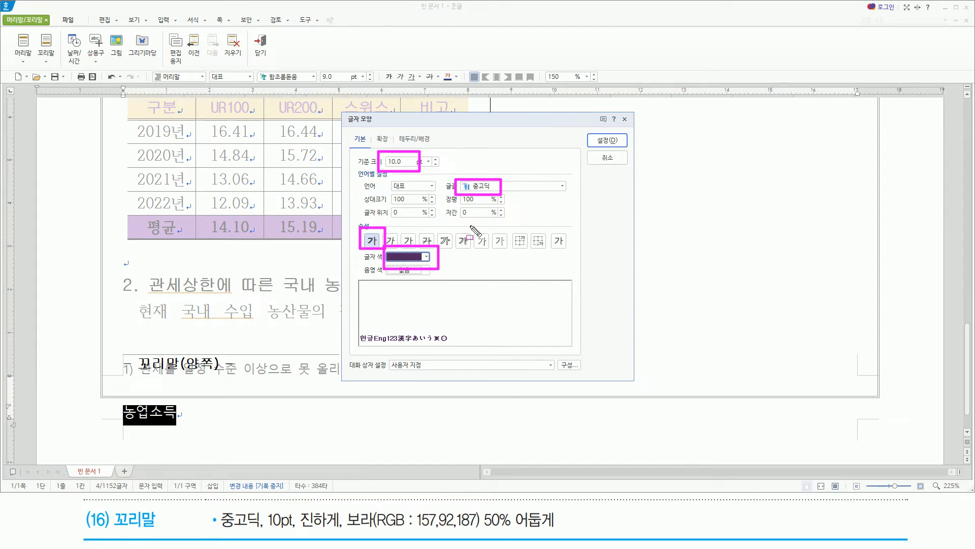
drag(592, 130, 626, 147)
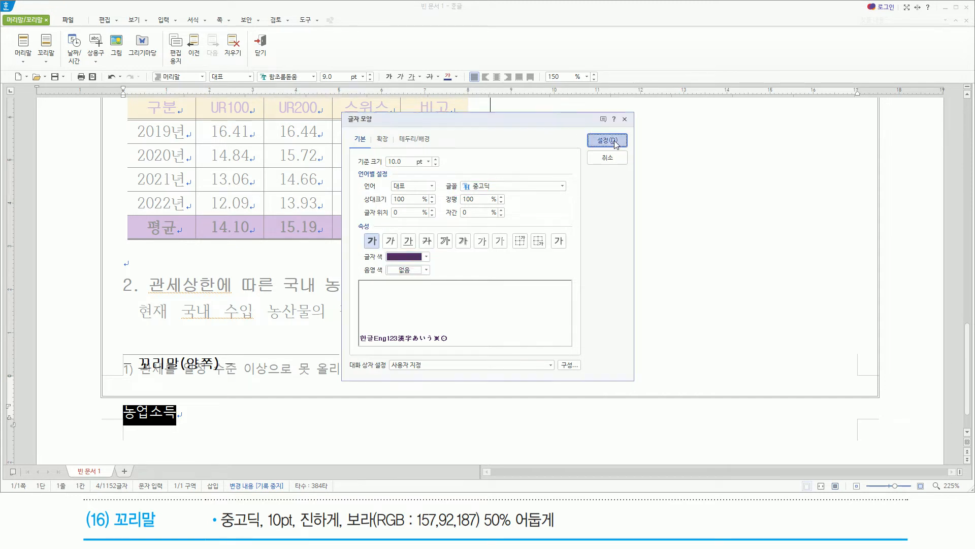
click(615, 141)
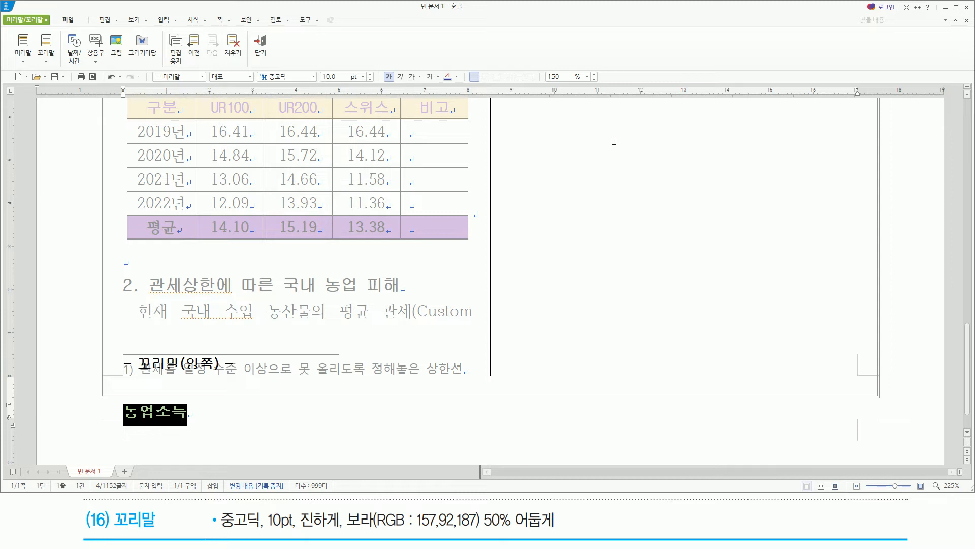
Finish editing the 꼬리말 and return to the document body.
key(shift+Escape)
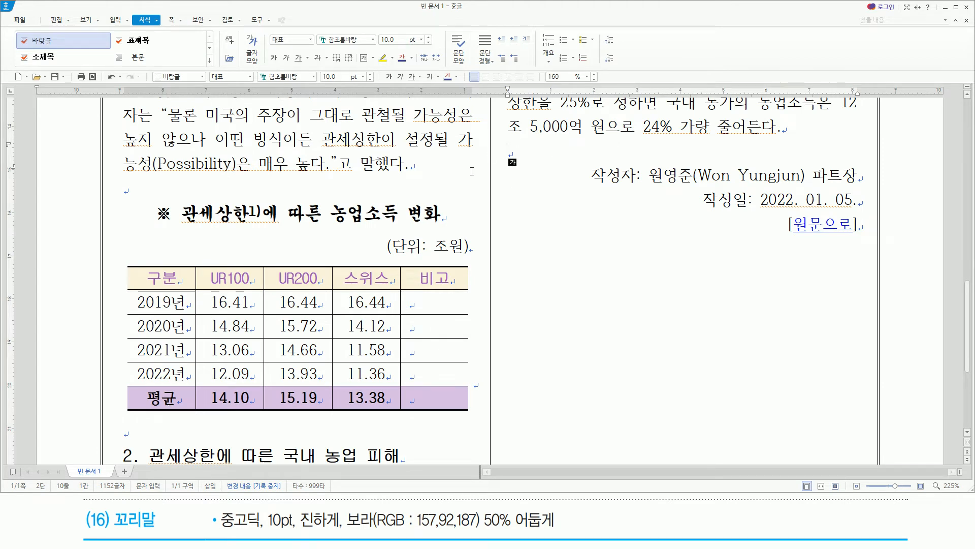
scroll(472, 171, down, 3)
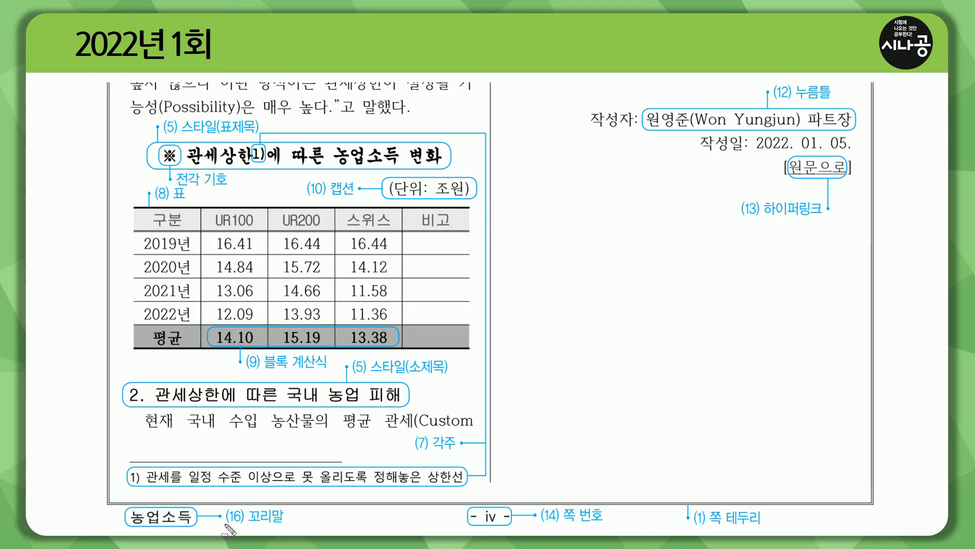
drag(225, 524, 289, 523)
drag(464, 503, 611, 529)
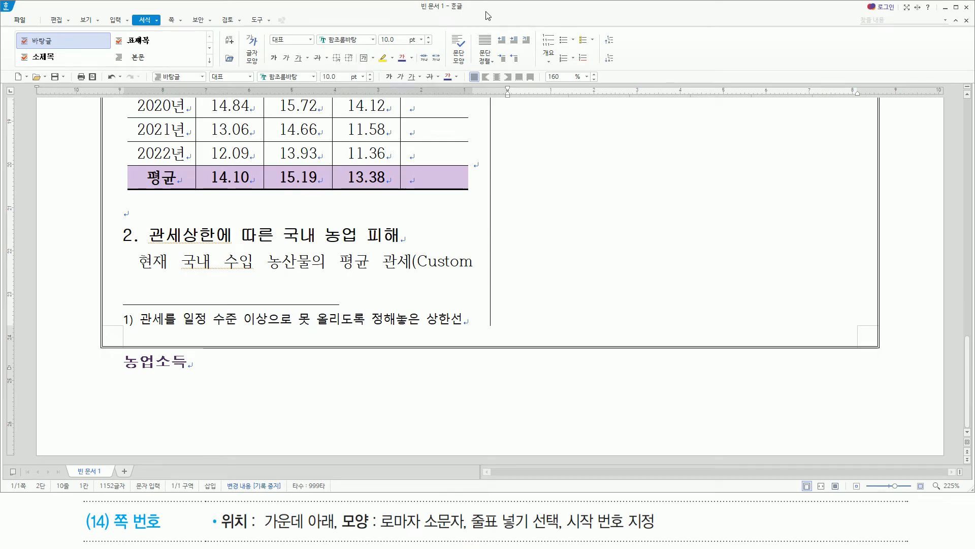
Start adding page numbers with 쪽 번호 매기기 and set 번호 모양 to lowercase Roman numerals (i,ii,iii).
key(ctrl+n)
key(p)
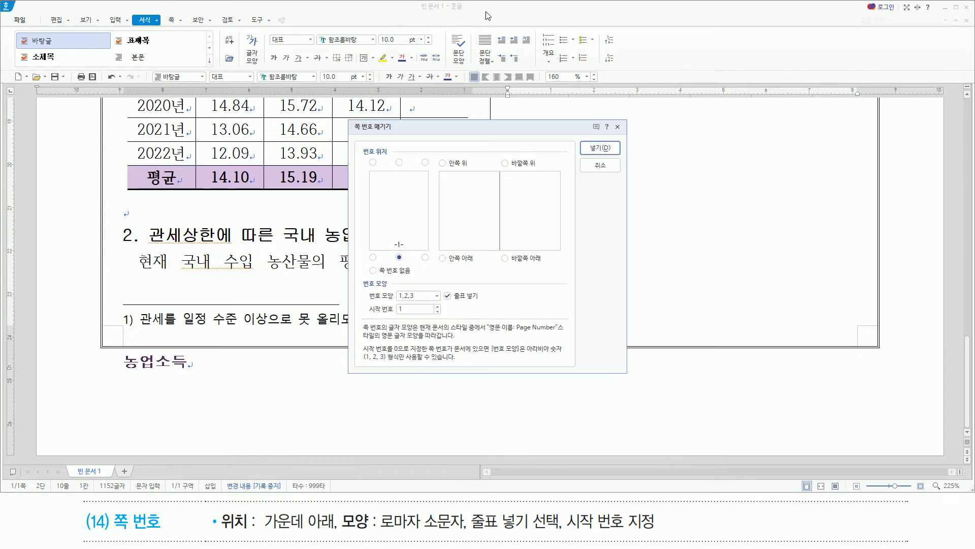
mouse_move(349, 117)
mouse_down()
mouse_move(355, 240)
mouse_move(631, 377)
mouse_up()
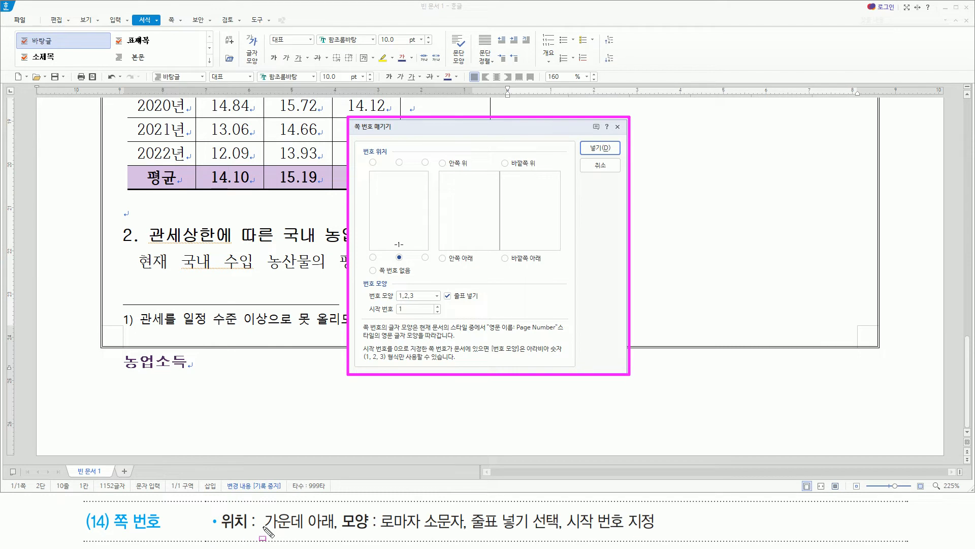
drag(260, 528, 331, 529)
drag(390, 250, 405, 264)
drag(379, 528, 462, 529)
drag(394, 289, 422, 303)
key(Escape)
click(424, 298)
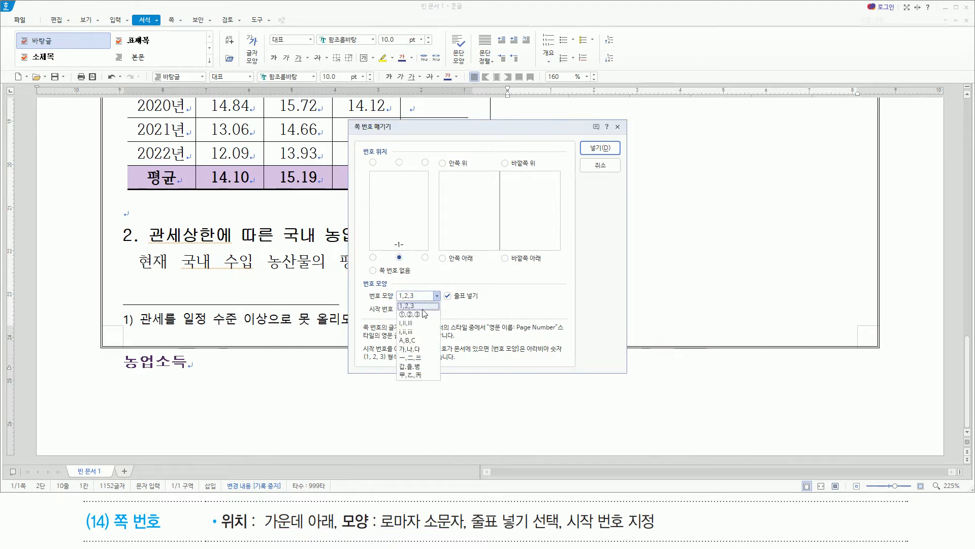
click(416, 331)
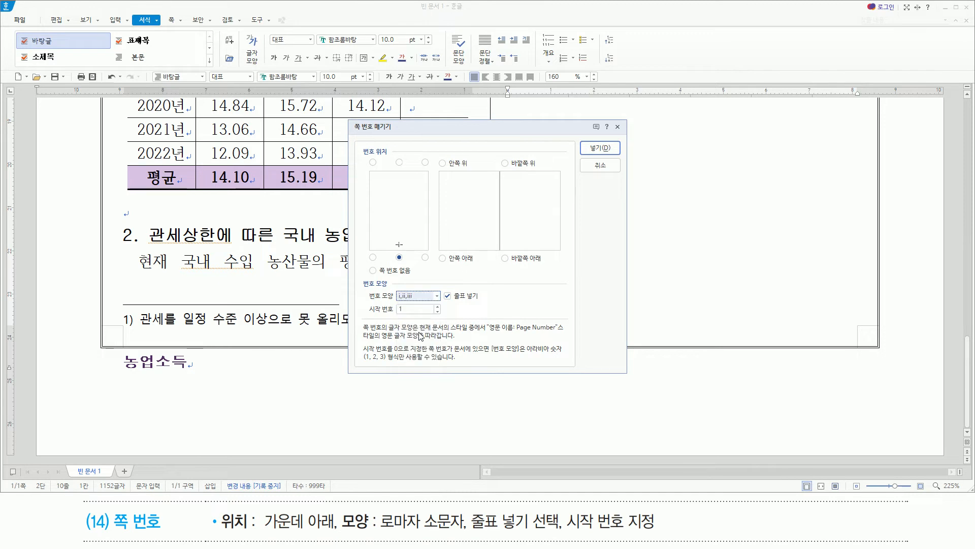
Set 시작 번호 to 4 and insert the page number at the bottom center with 줄표 넣기 enabled.
key(ctrl+2)
drag(471, 532, 566, 532)
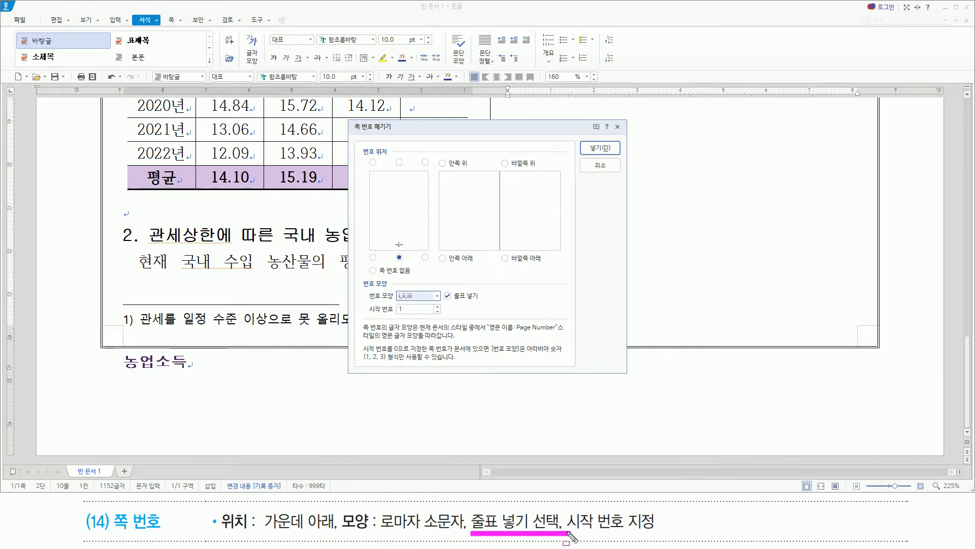
mouse_move(441, 300)
mouse_down()
mouse_move(473, 289)
mouse_move(480, 303)
mouse_move(441, 303)
mouse_up()
drag(568, 532, 654, 532)
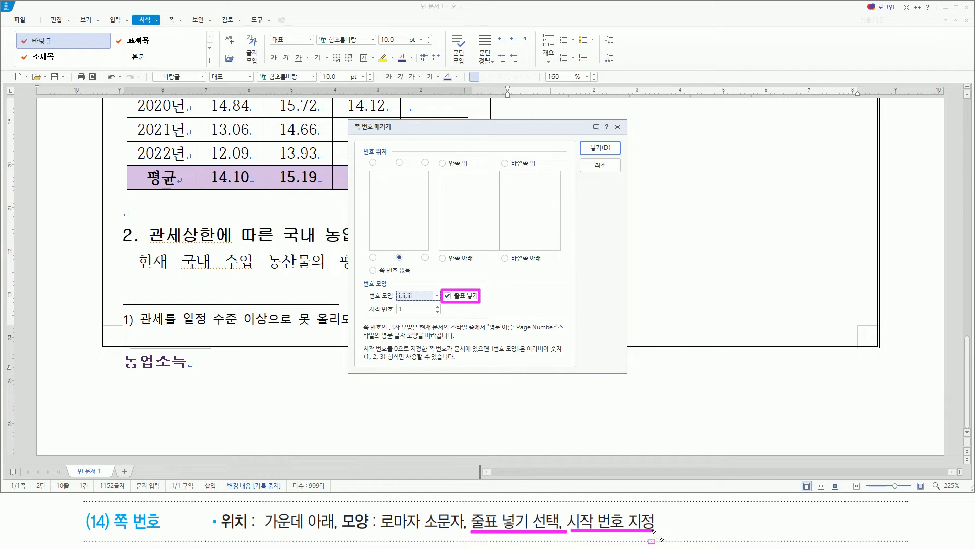
key(Escape)
click(417, 307)
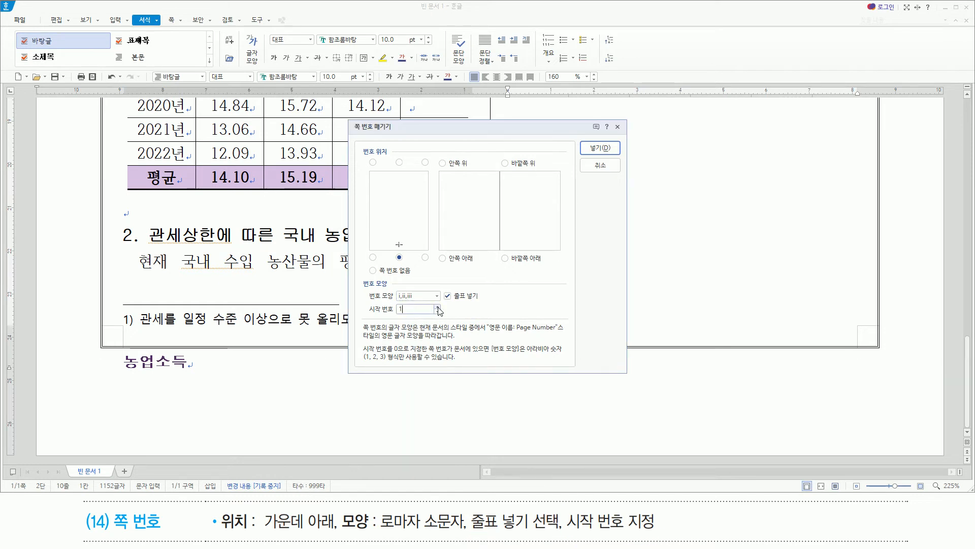
click(438, 306)
click(396, 315)
drag(587, 138, 611, 155)
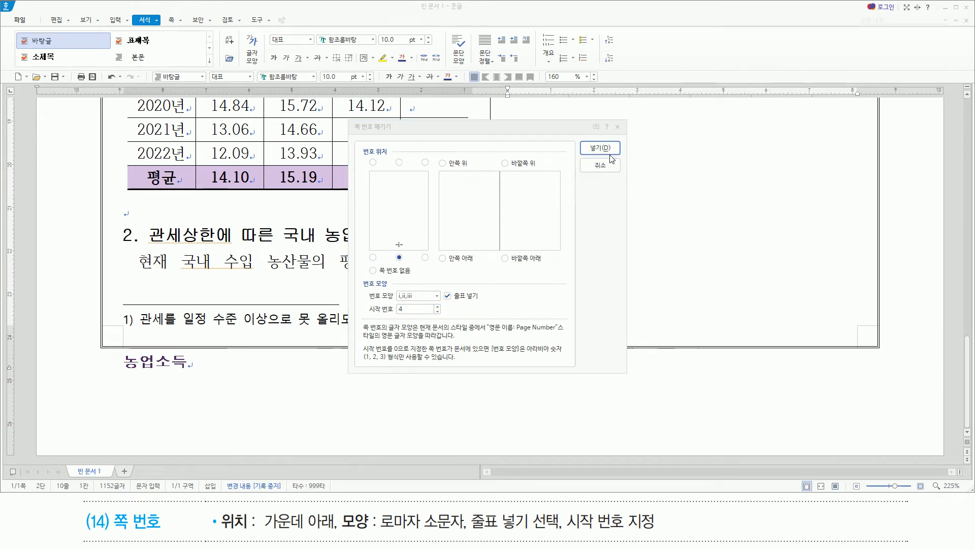
click(601, 149)
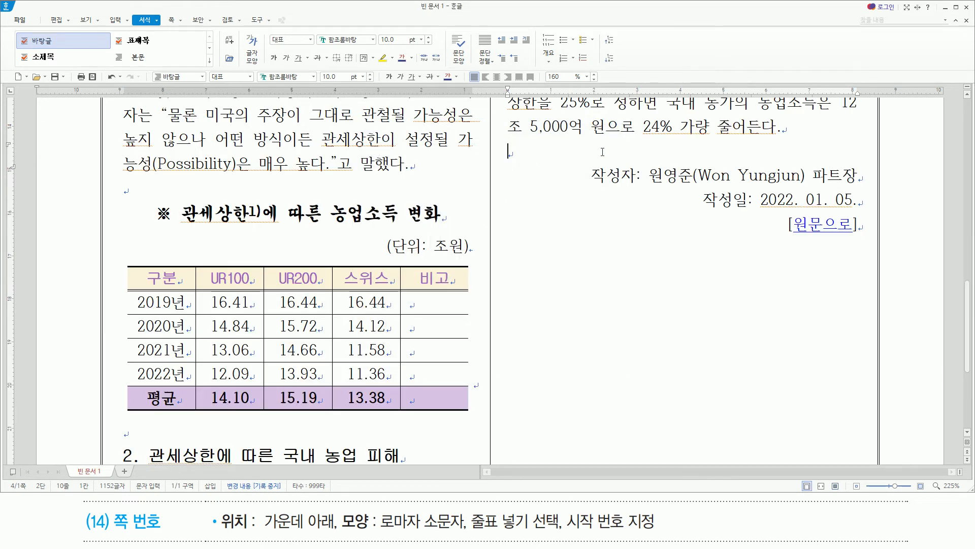
scroll(603, 152, down, 5)
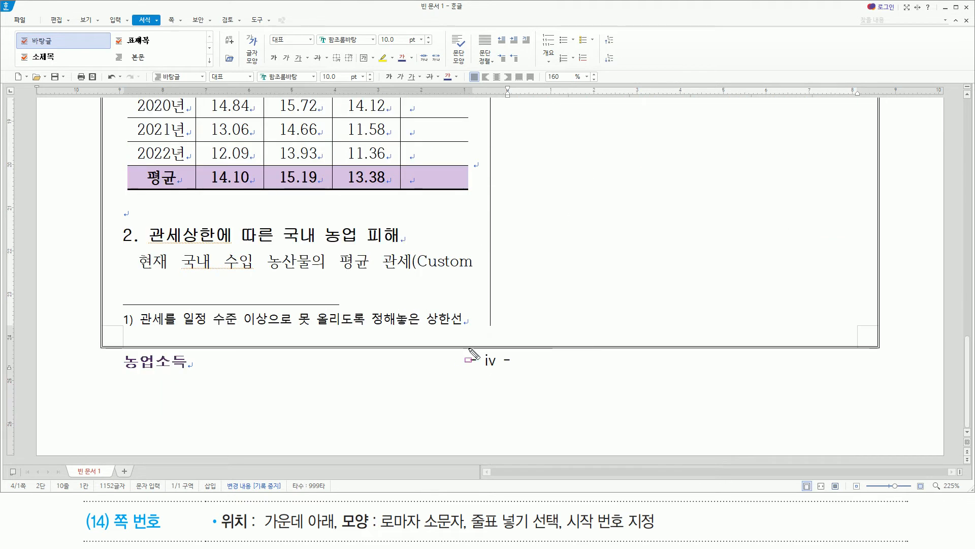
drag(461, 348, 521, 377)
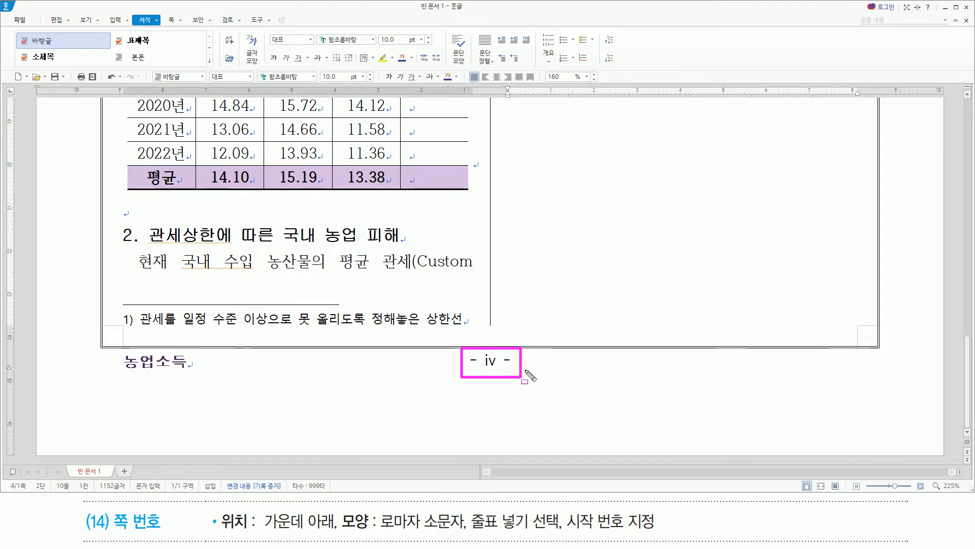
key(Escape)
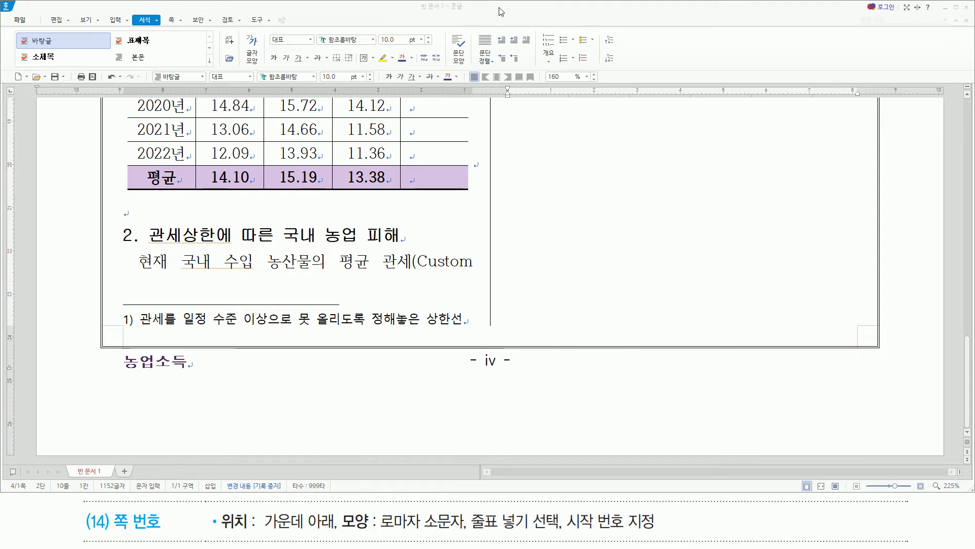
Maximize the document window and zoom out to 155% to review the page from its footer up to the title.
double_click(501, 11)
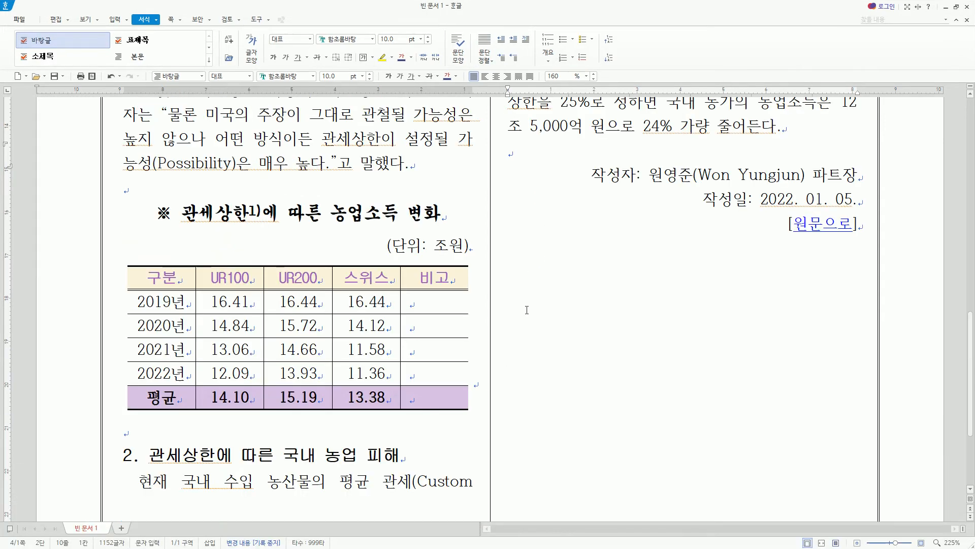
scroll(527, 310, down, 6)
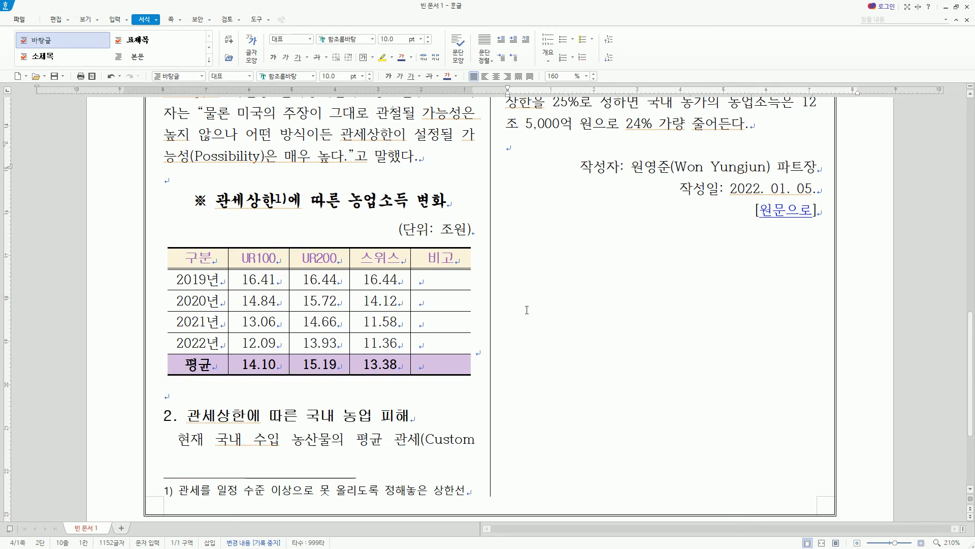
scroll(527, 310, down, 4)
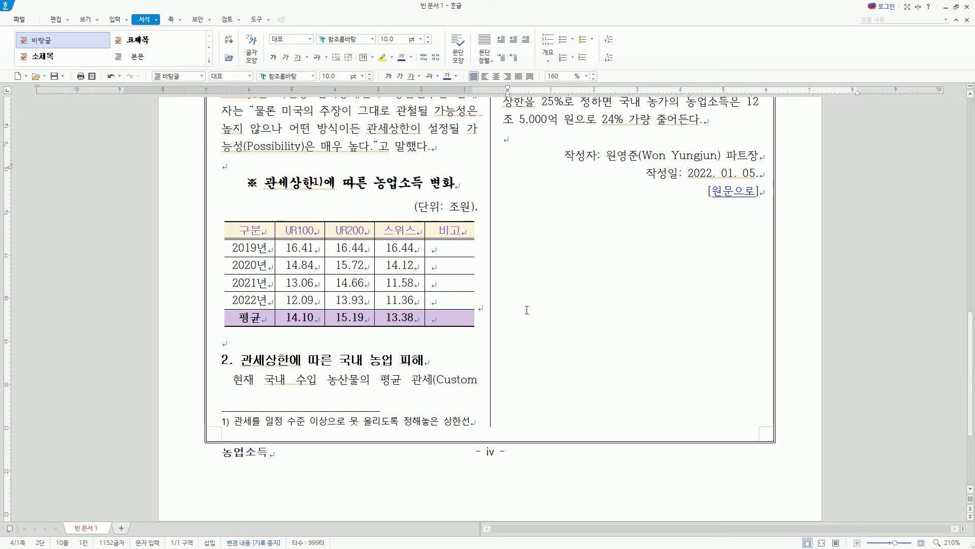
scroll(527, 309, down, 5)
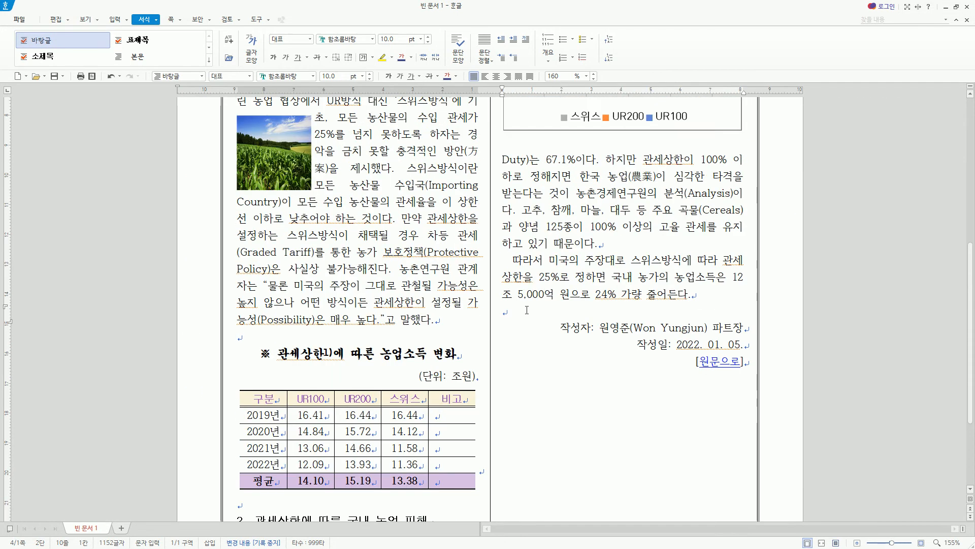
scroll(527, 310, up, 4)
scroll(527, 309, down, 5)
scroll(527, 310, up, 4)
scroll(527, 310, up, 2)
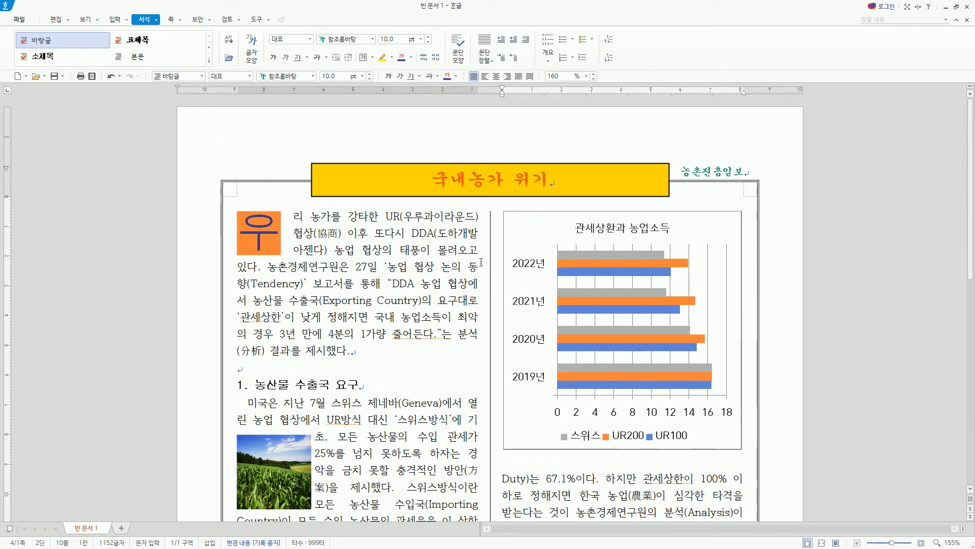
Check the last characters of each body line in both columns, along with the footer and page number.
drag(463, 202, 487, 350)
drag(467, 391, 485, 530)
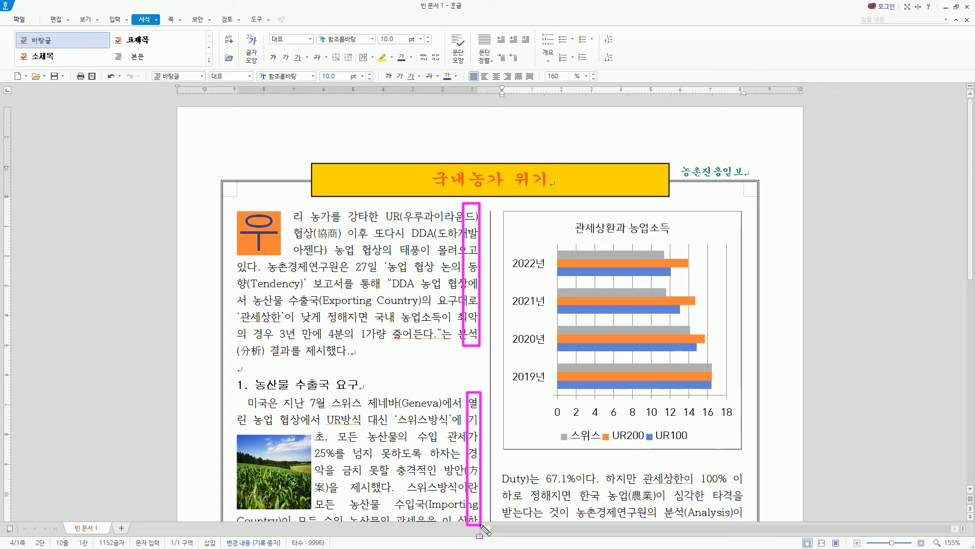
key(Escape)
scroll(532, 414, down, 6)
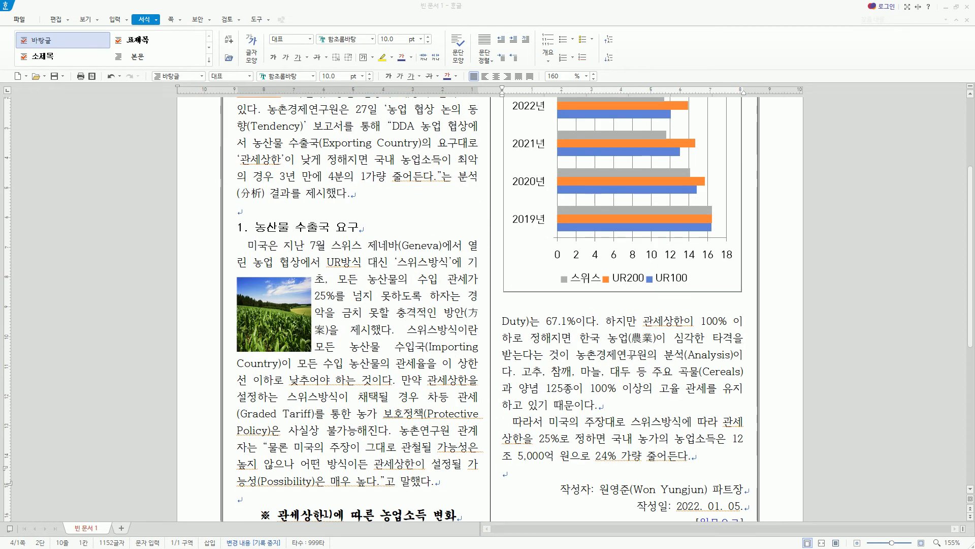
scroll(532, 414, down, 6)
drag(736, 148, 742, 360)
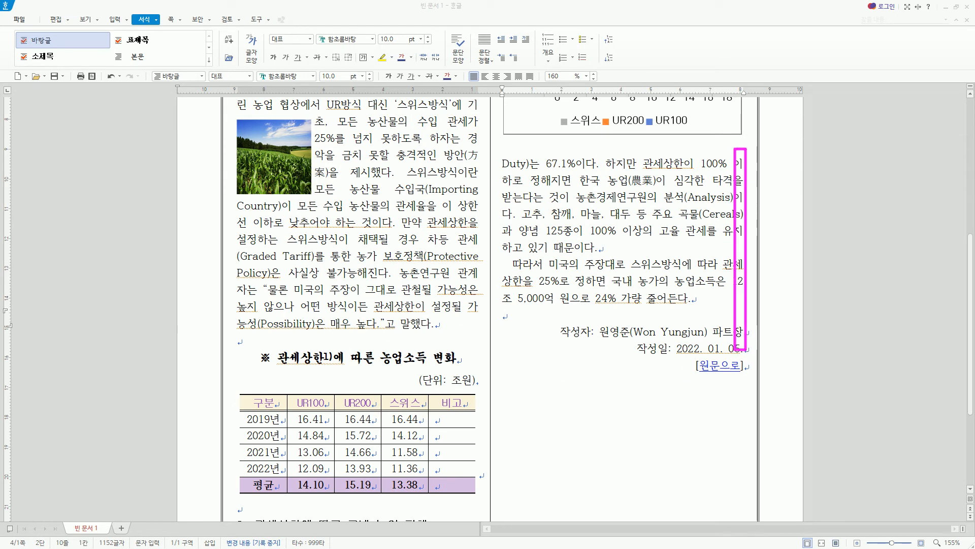
key(Escape)
click(528, 368)
scroll(528, 368, down, 3)
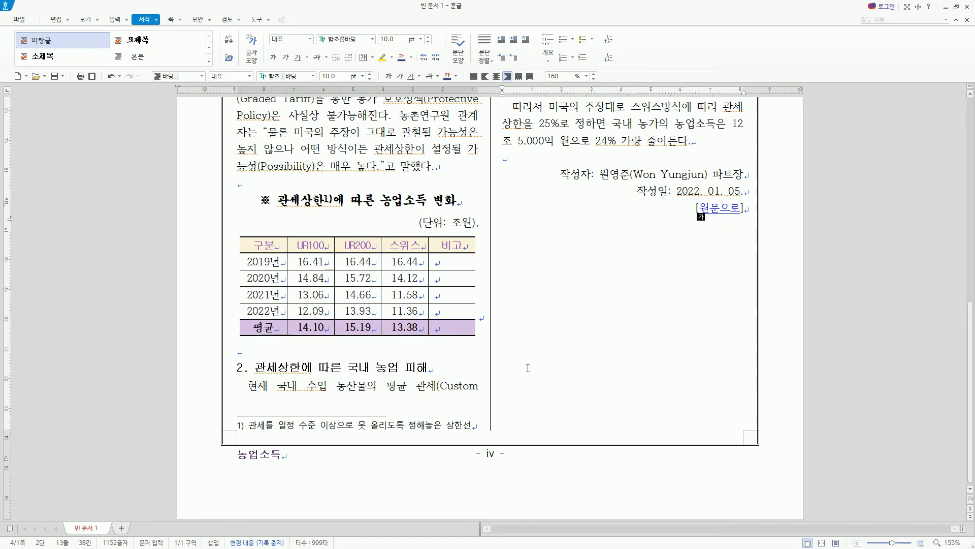
scroll(528, 368, up, 12)
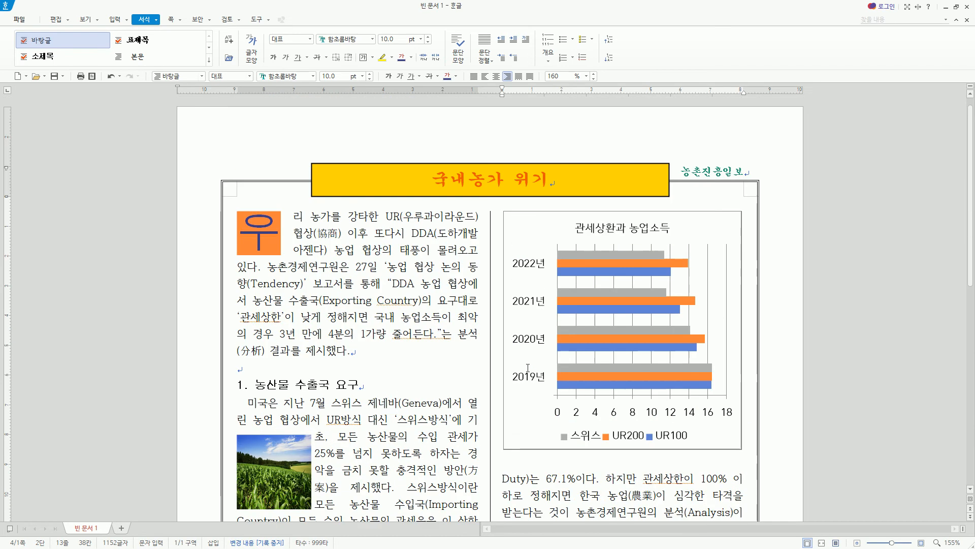
click(354, 362)
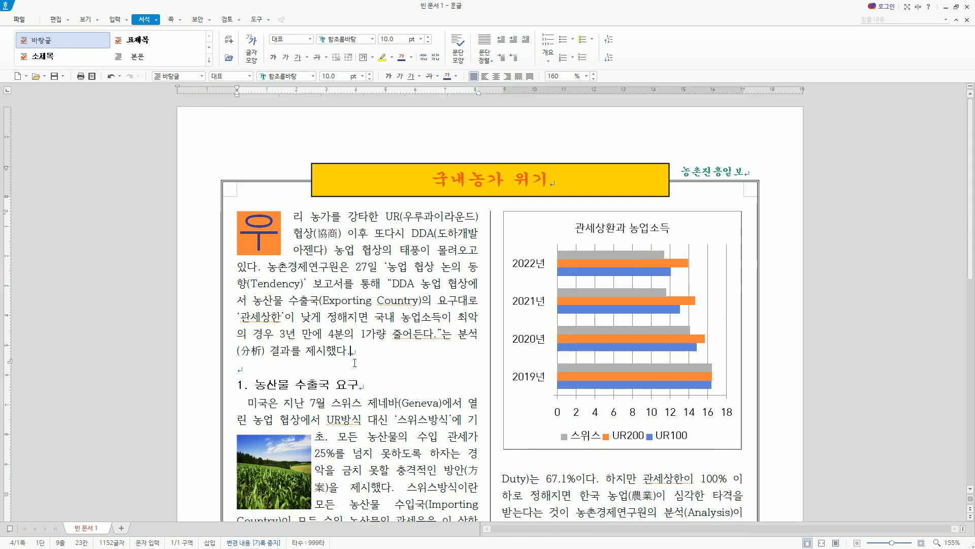